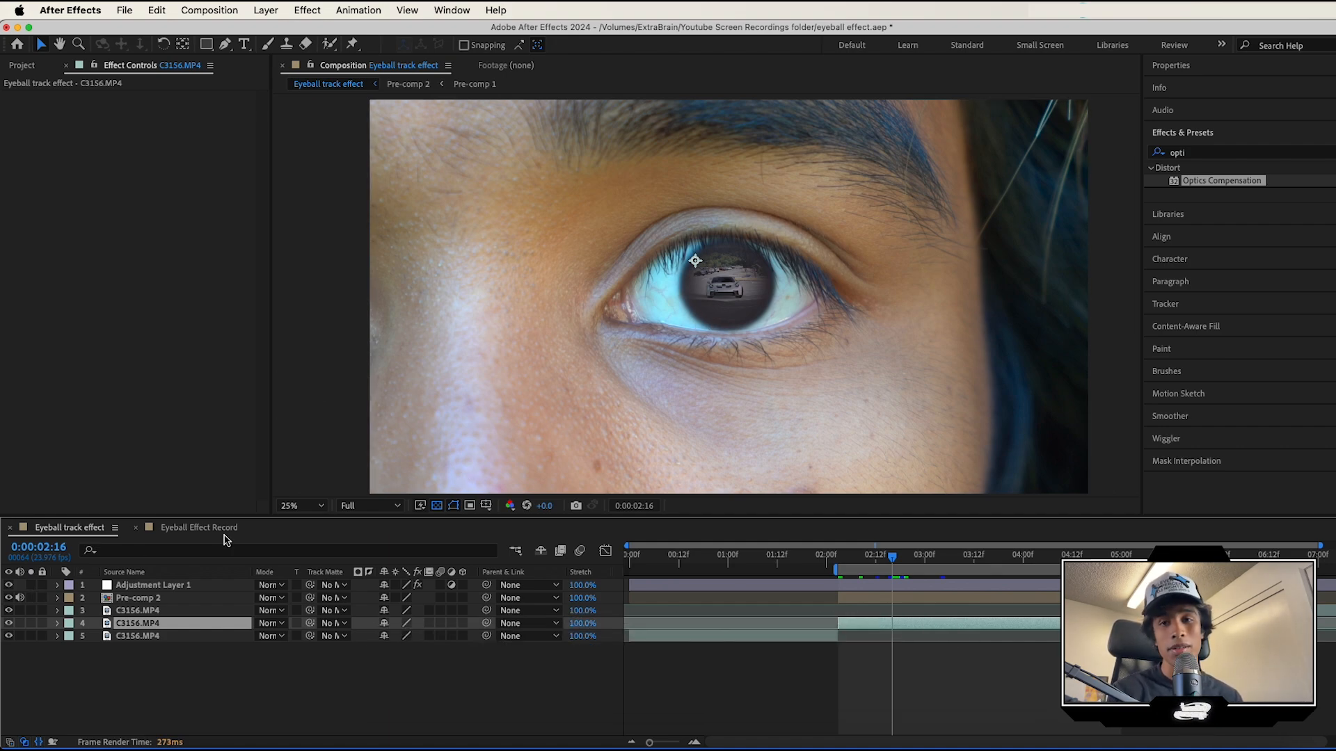
Open the Eyeball Effect Record composition, select the C3156.MP4 layer and preview the eye footage.
left_click(195, 529)
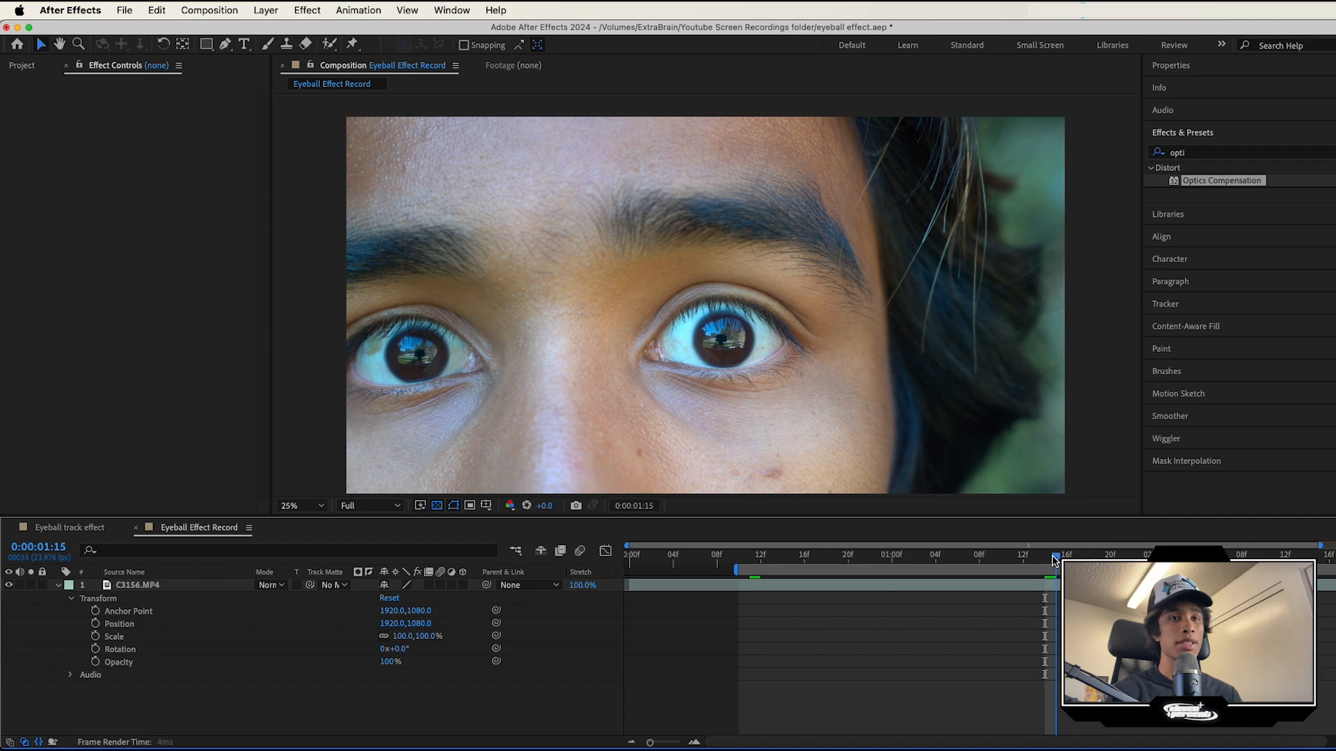
left_click_drag(1054, 561, 770, 557)
left_click(769, 588)
scroll(766, 590, "right", 2)
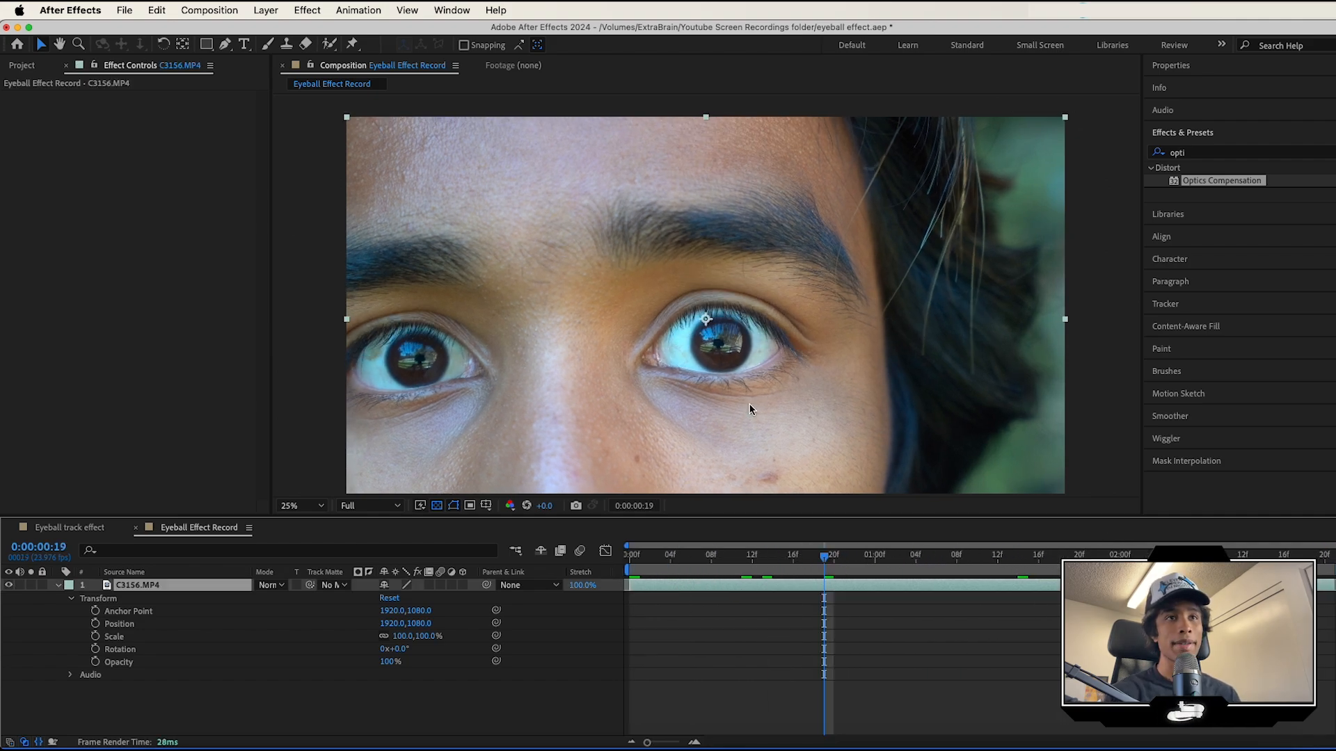
key("space")
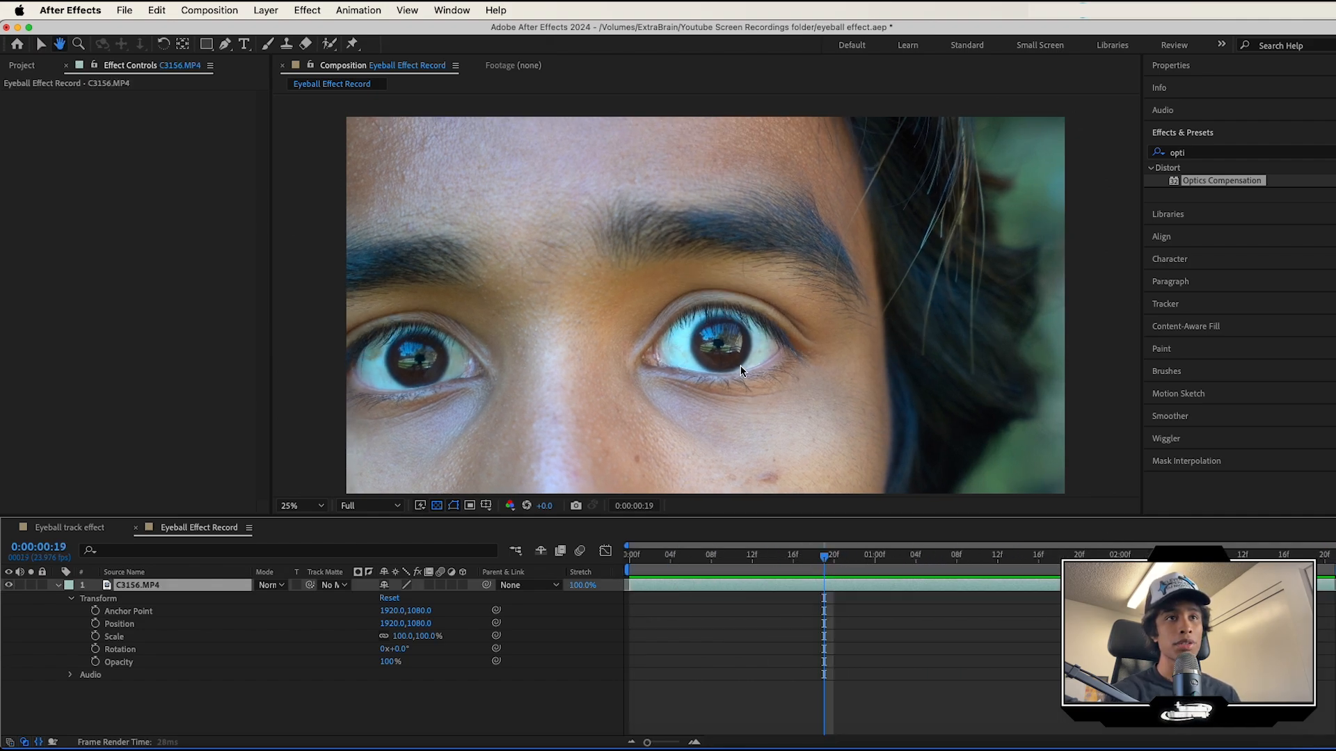
key("space")
scroll(740, 371, "up", 2)
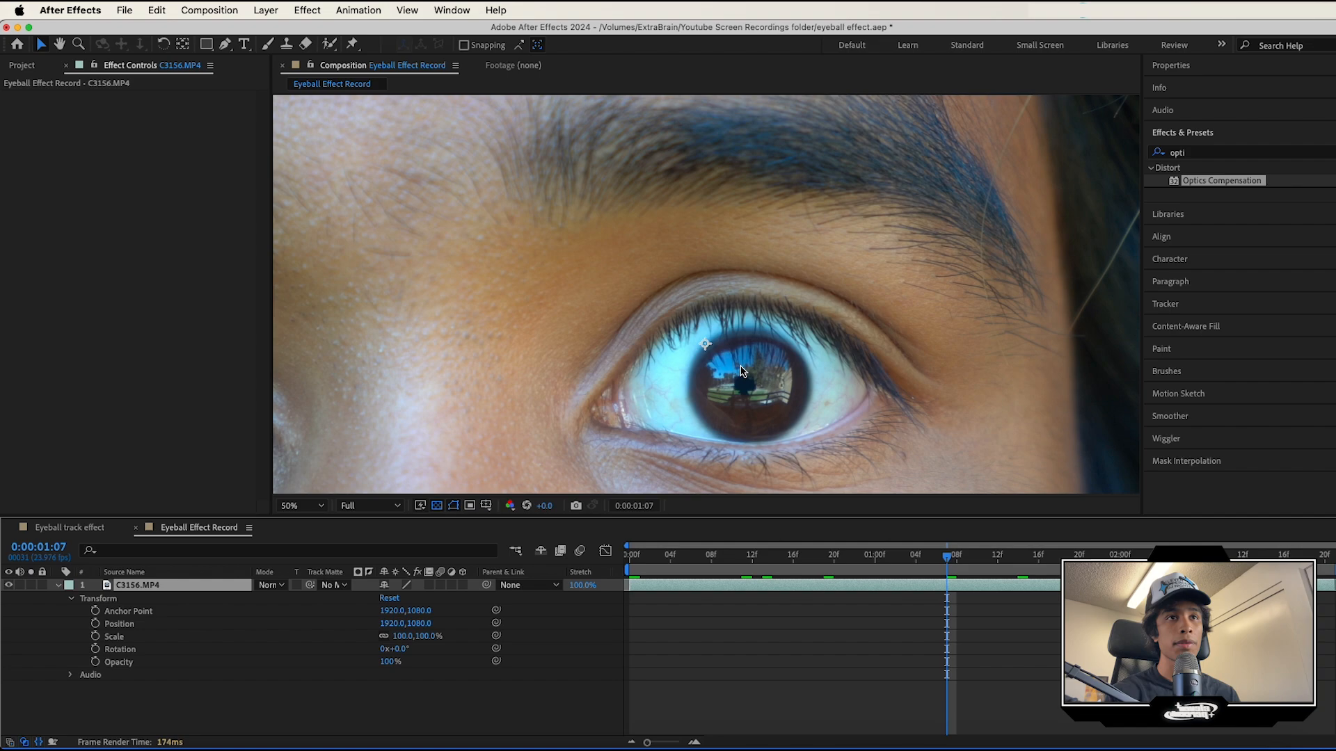
Start Stabilize Motion on C3156.MP4 and enlarge Track Point 1 over the dark silhouette reflected in the pupil.
left_click(1180, 134)
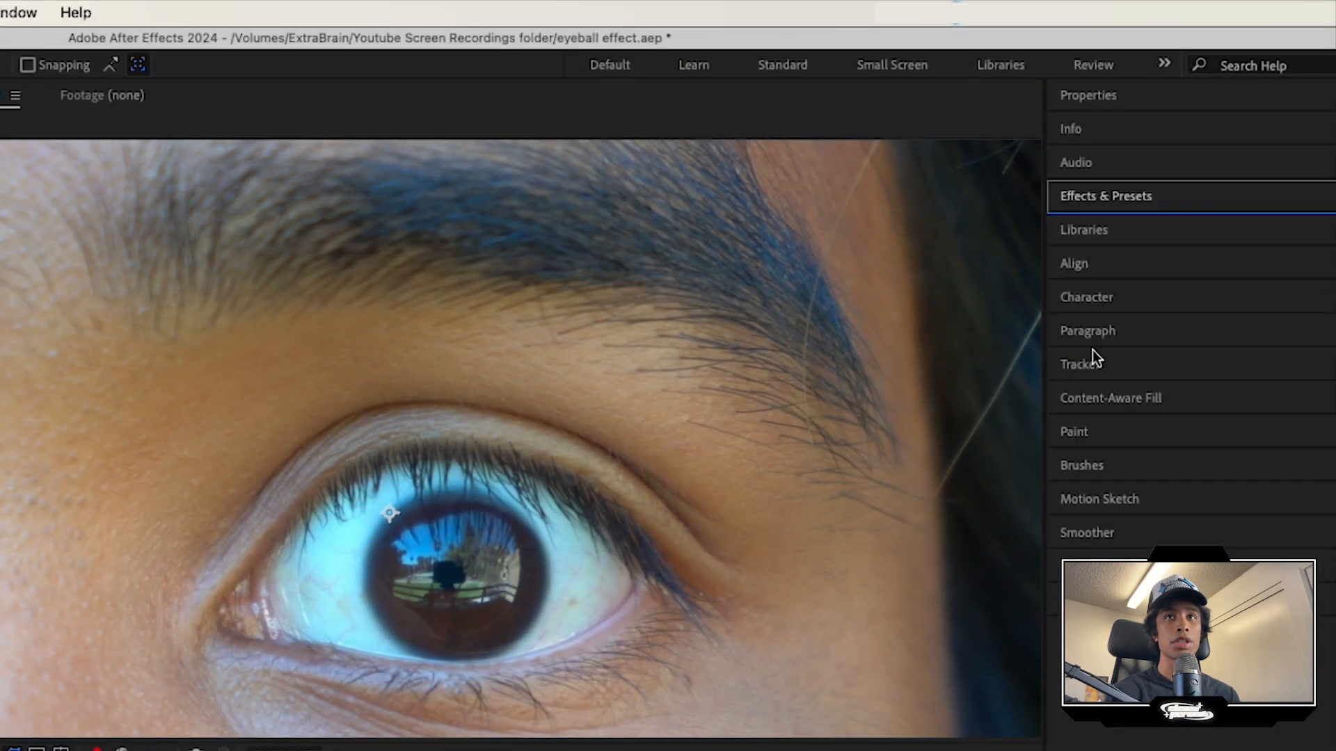
left_click(1172, 244)
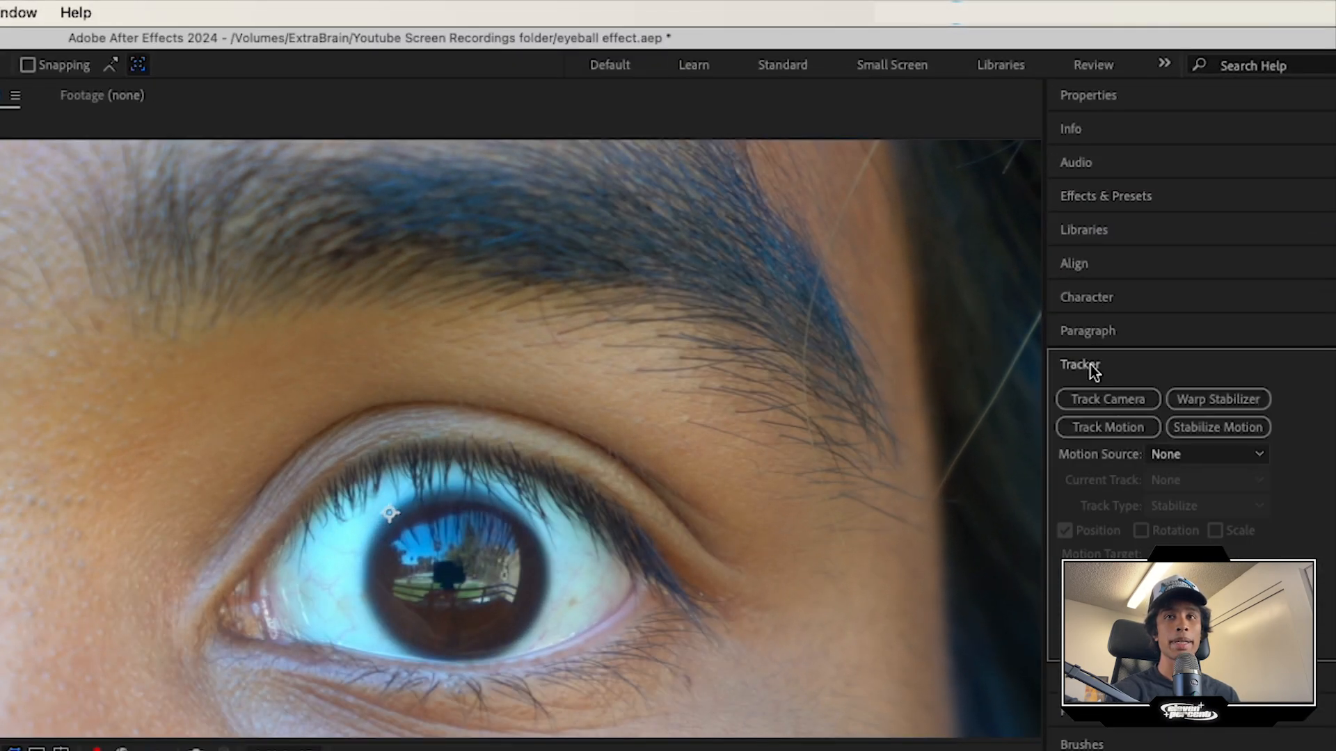
left_click(1225, 424)
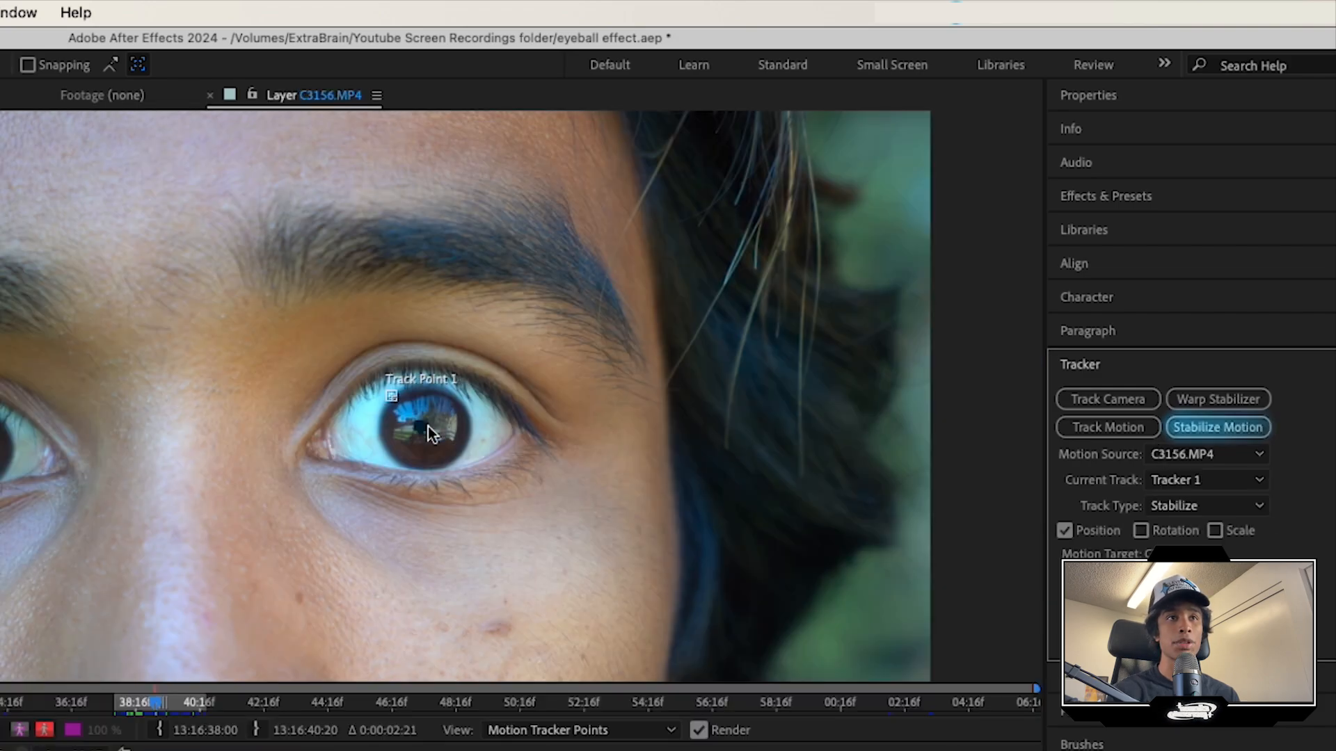
scroll(428, 426, "up", 4)
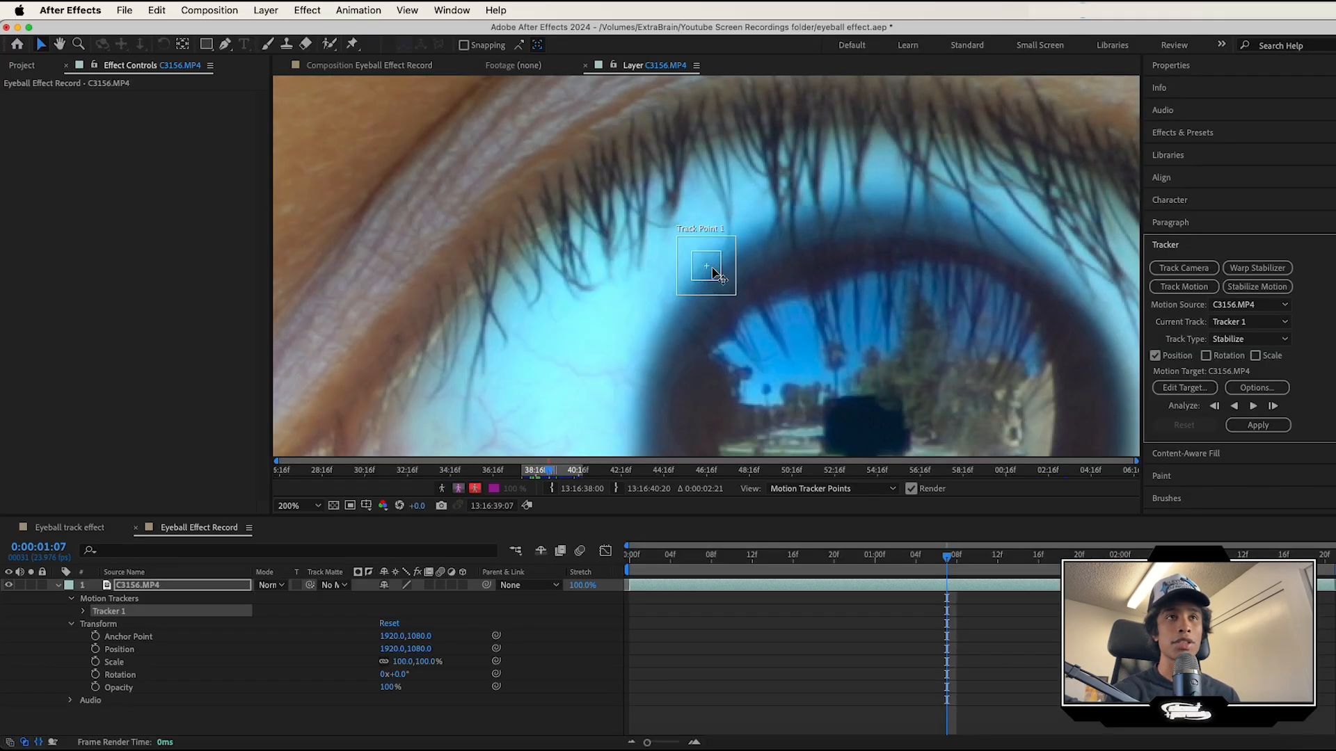
left_click_drag(716, 275, 1005, 446)
mouse_move(884, 336)
left_mouse_down()
mouse_move(919, 370)
mouse_move(898, 331)
left_mouse_up()
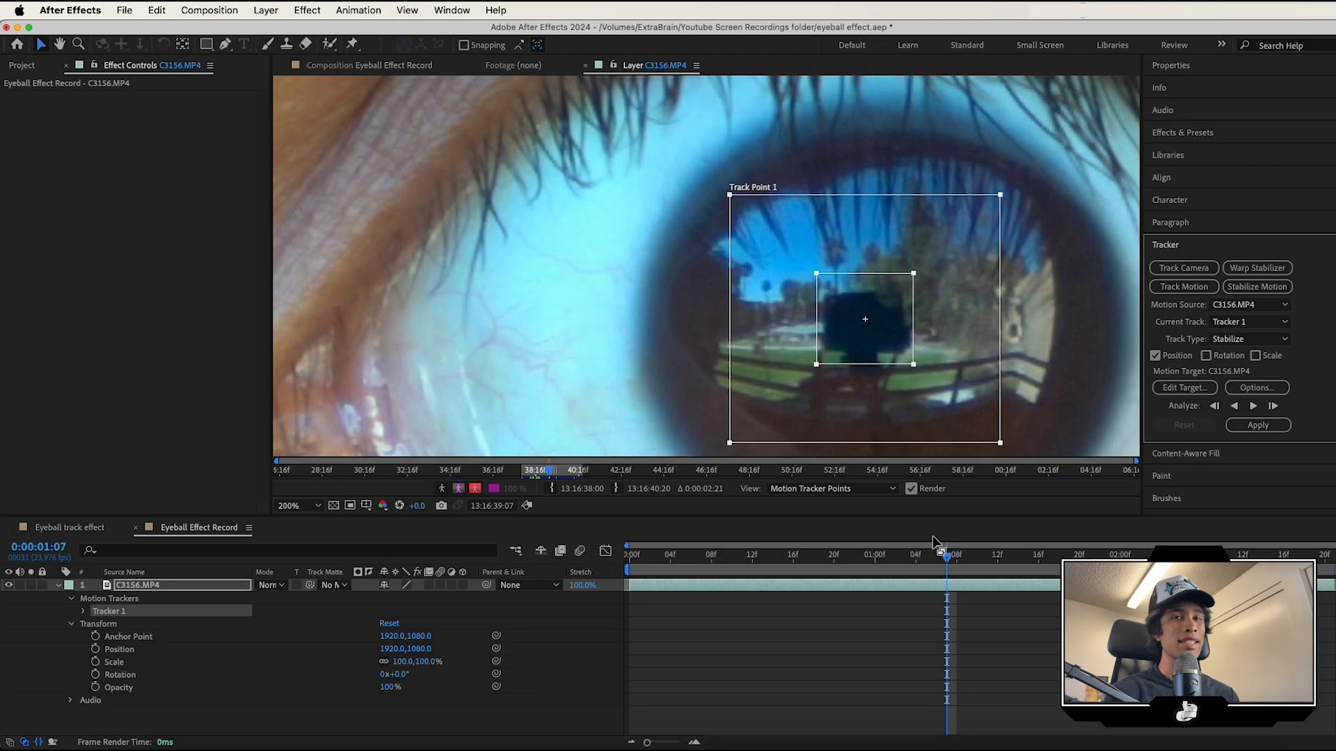
Re-center Track Point 1 on the dark pupil reflection at the first frame and analyze the track forward.
left_click(948, 560)
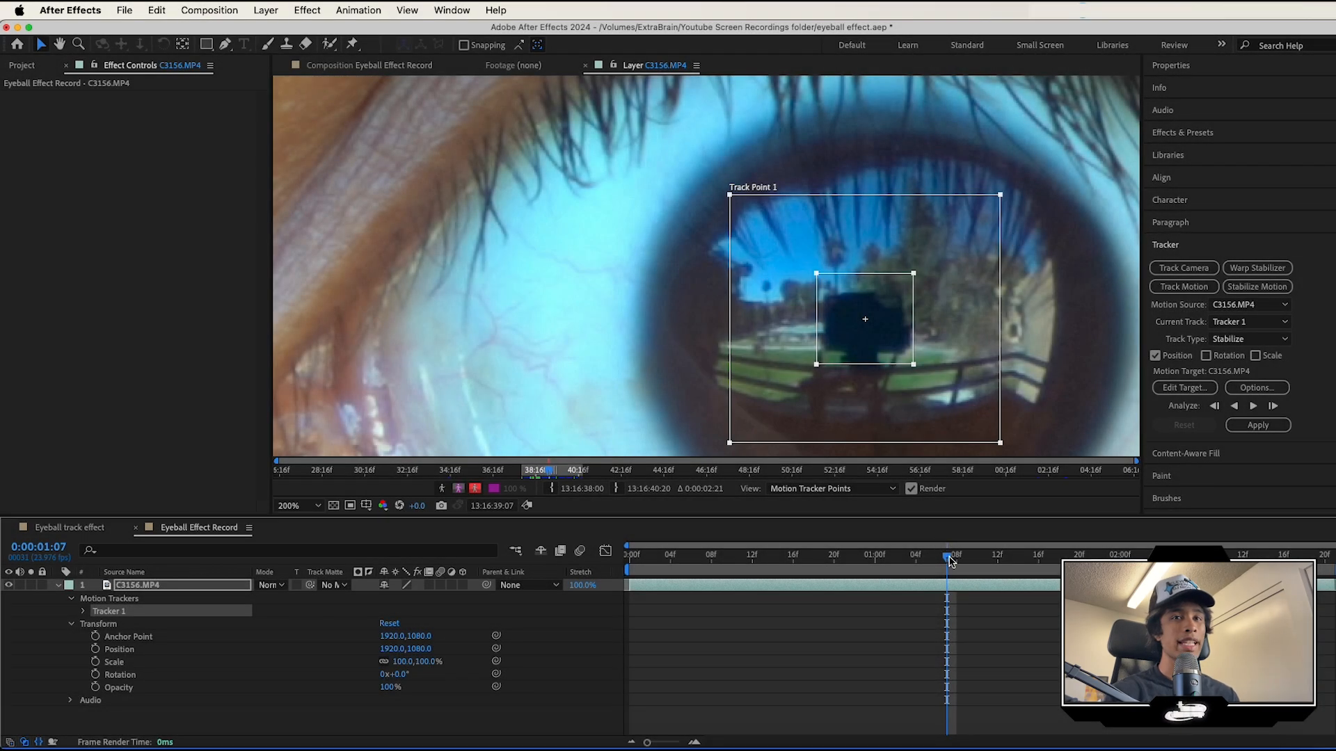
key("Home")
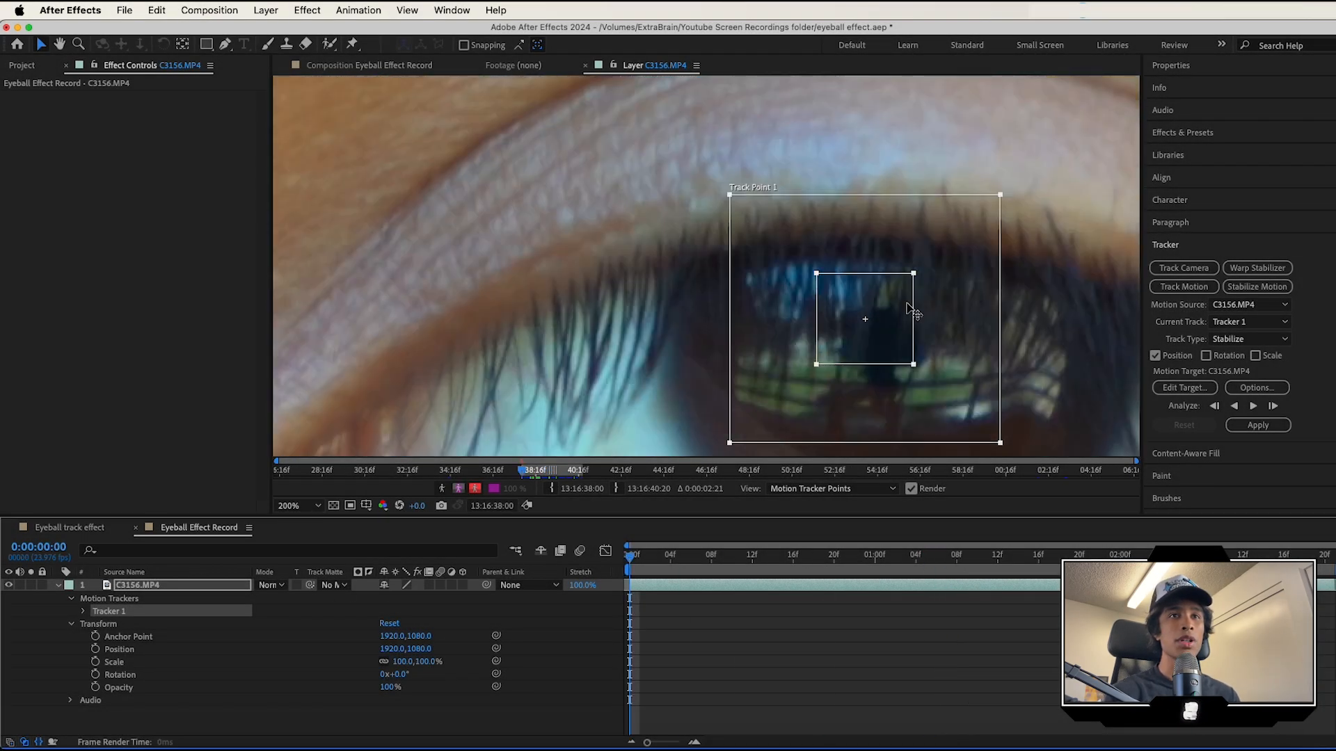
scroll(906, 360, "down", 3)
scroll(907, 362, "up", 3)
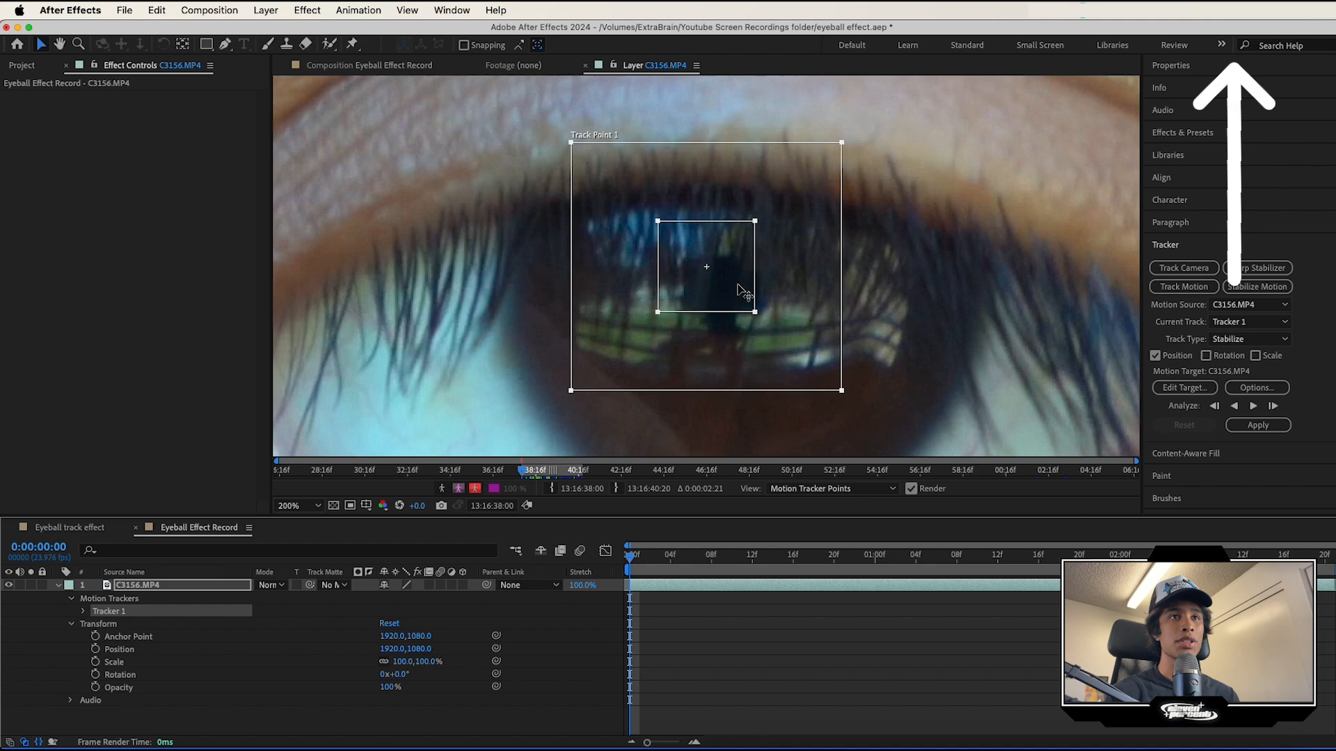
mouse_move(732, 288)
left_mouse_down()
mouse_move(774, 319)
mouse_move(750, 303)
left_mouse_up()
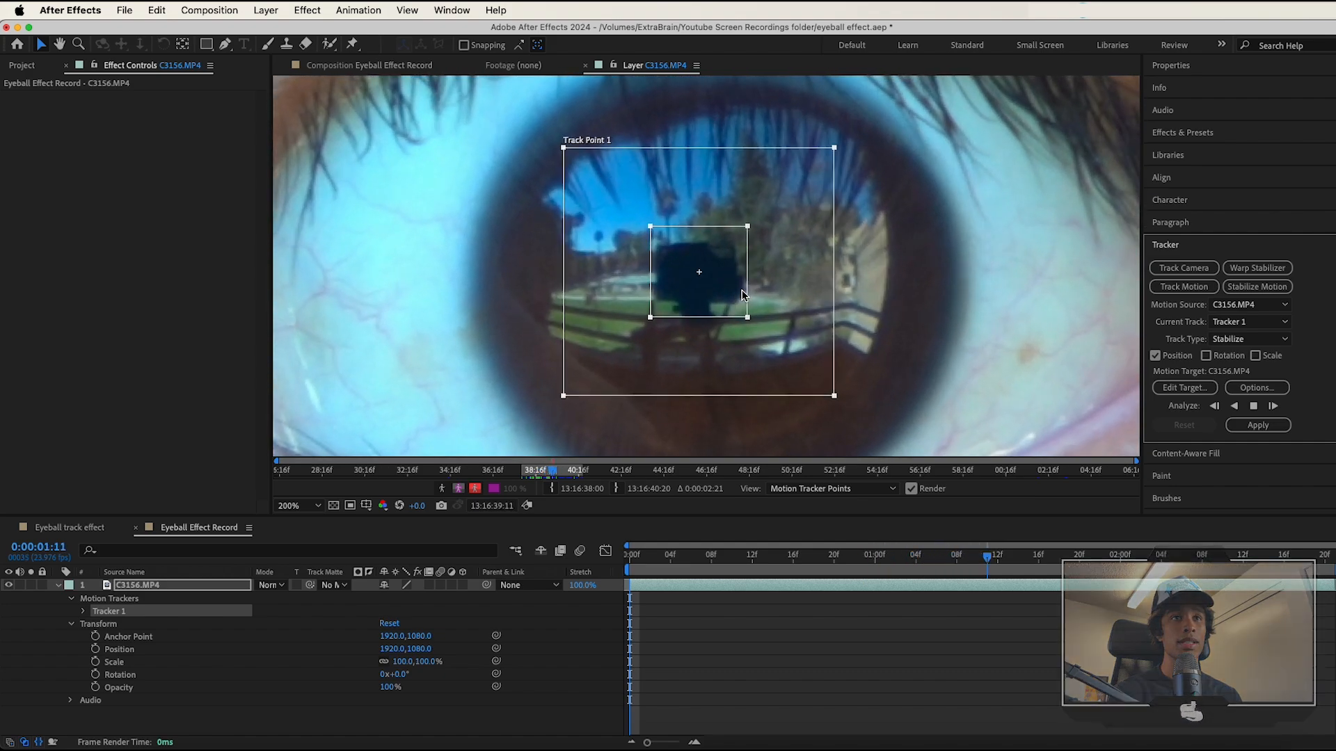
Apply the motion track in the X and Y dimensions and play back the stabilized eye.
left_click(1259, 426)
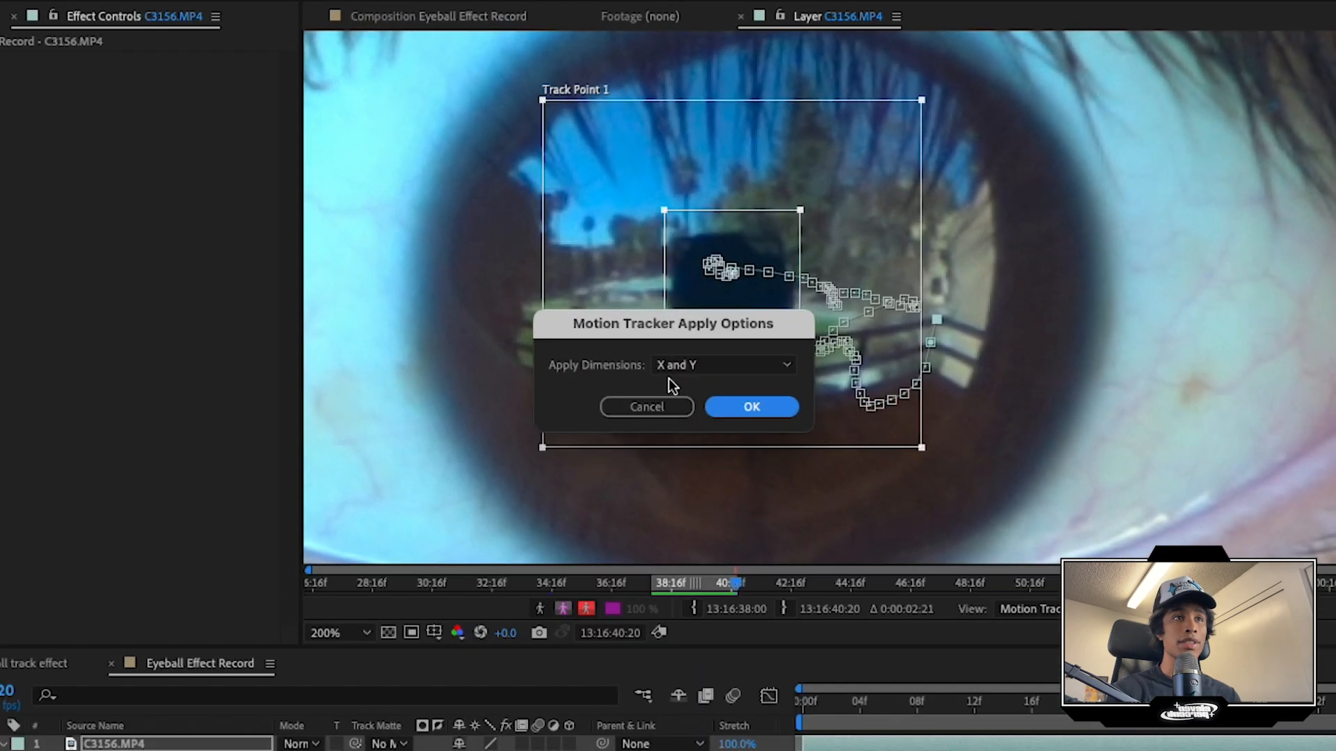
left_click(764, 410)
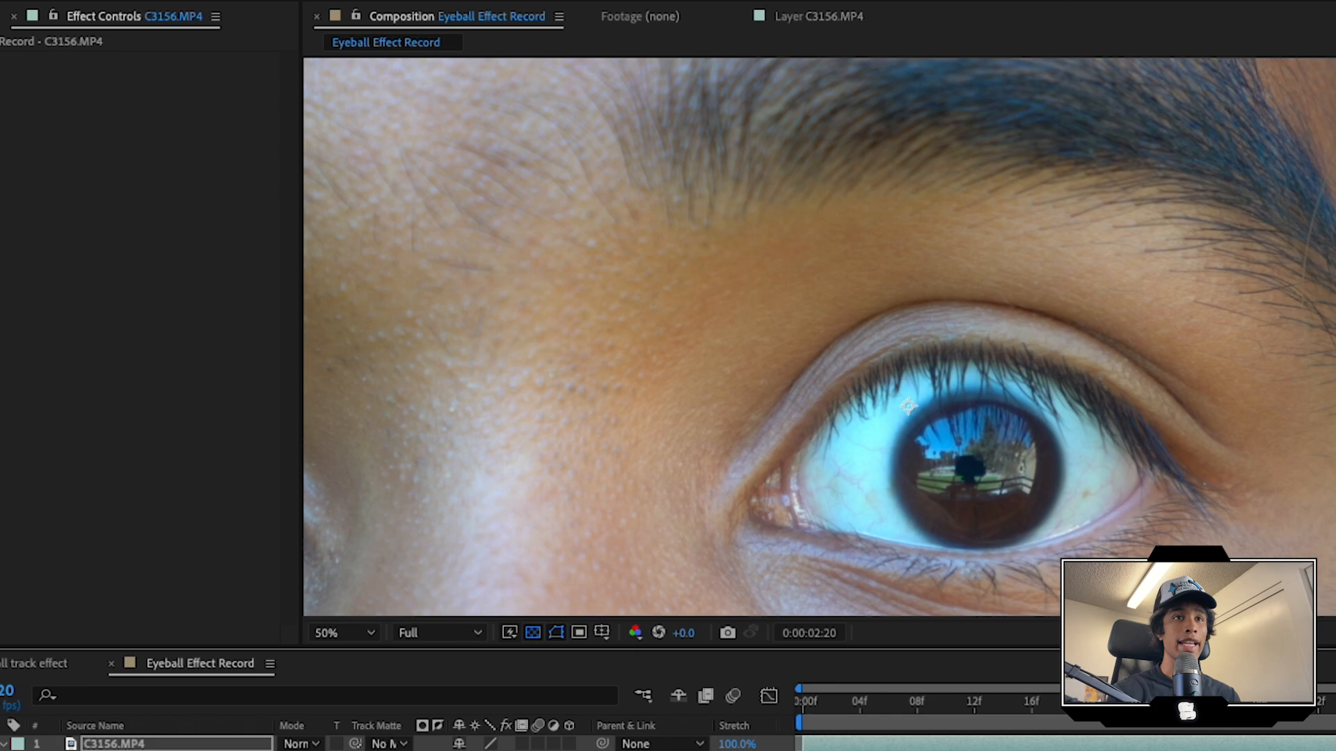
key("space")
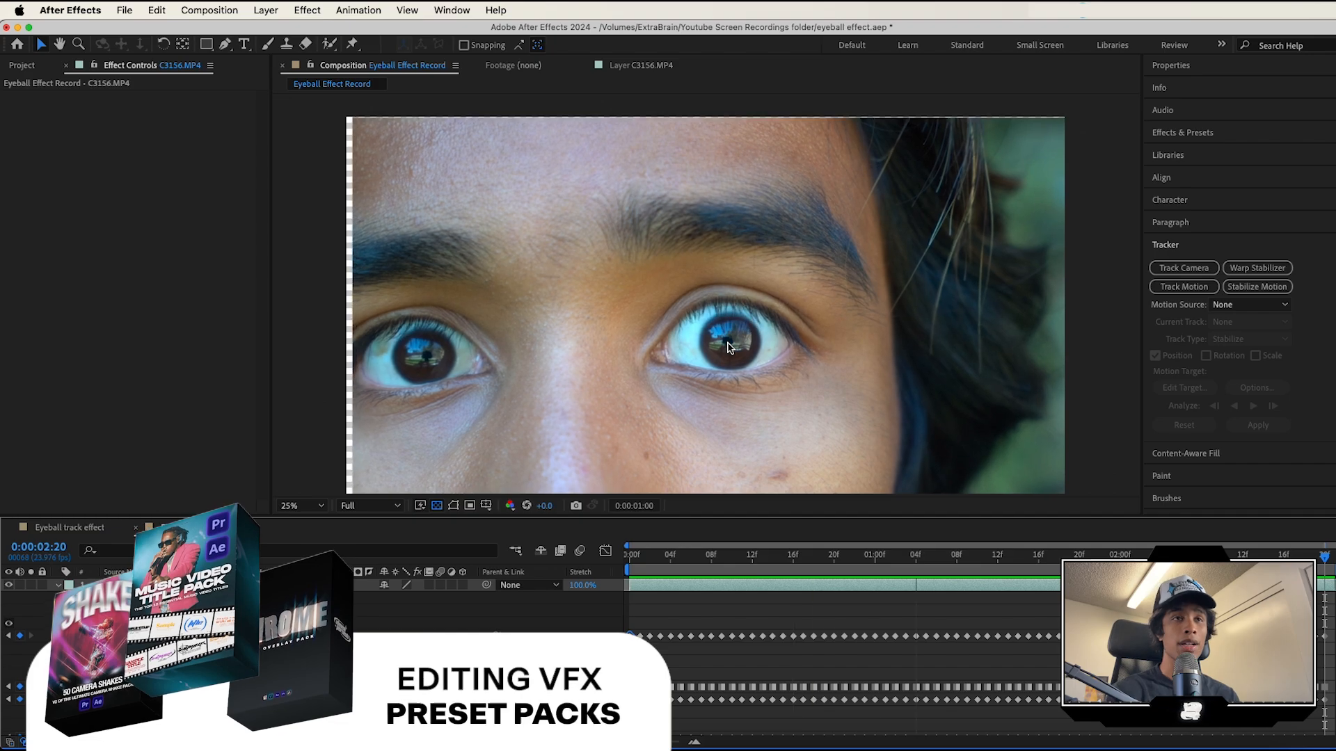
key("space")
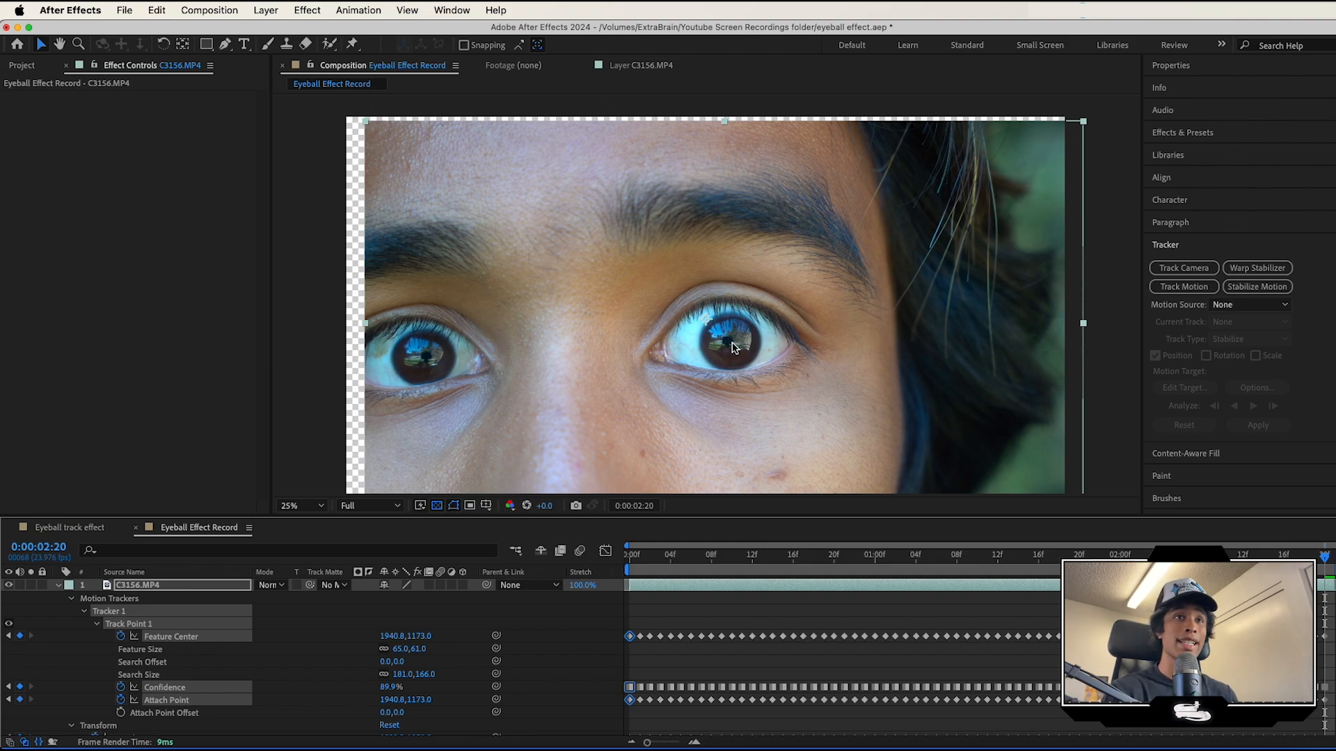
scroll(763, 356, "up", 2)
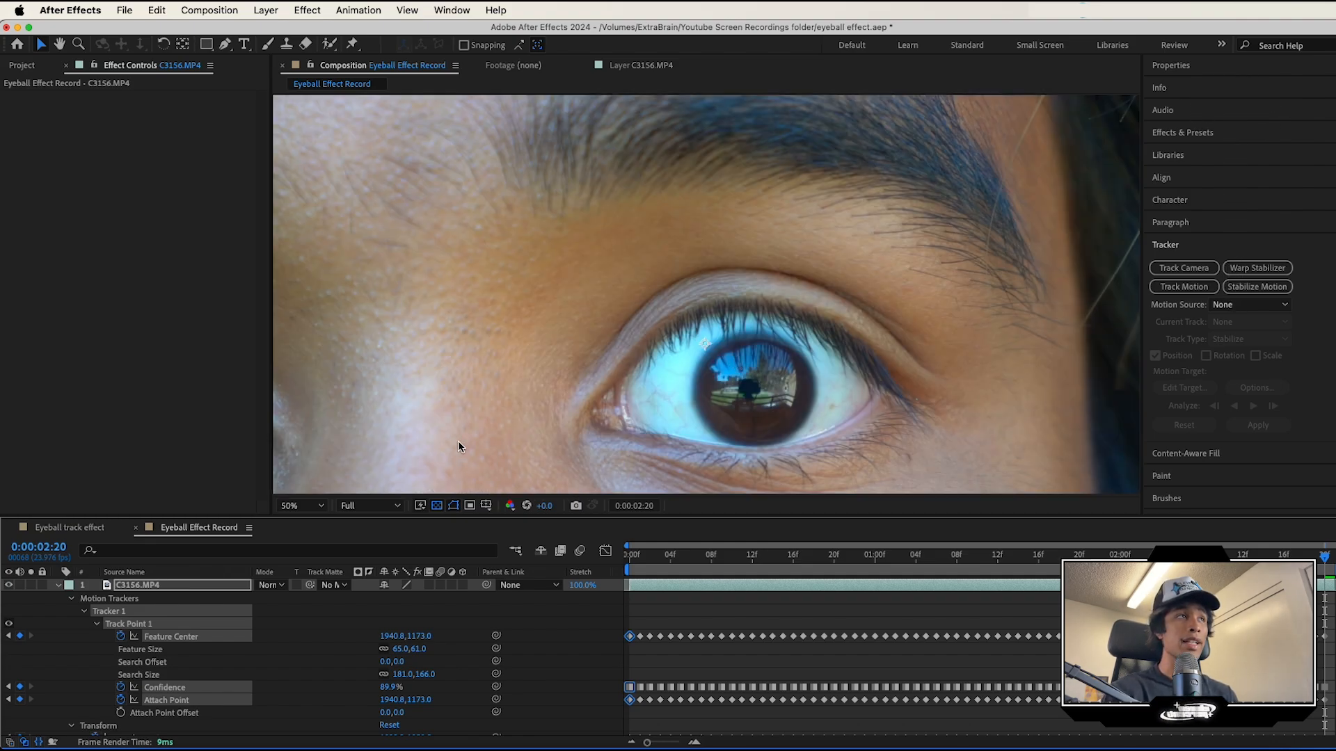
Add parking lot image.jpg above the eye footage and scale it down slightly, still covering the composition frame.
left_click(23, 65)
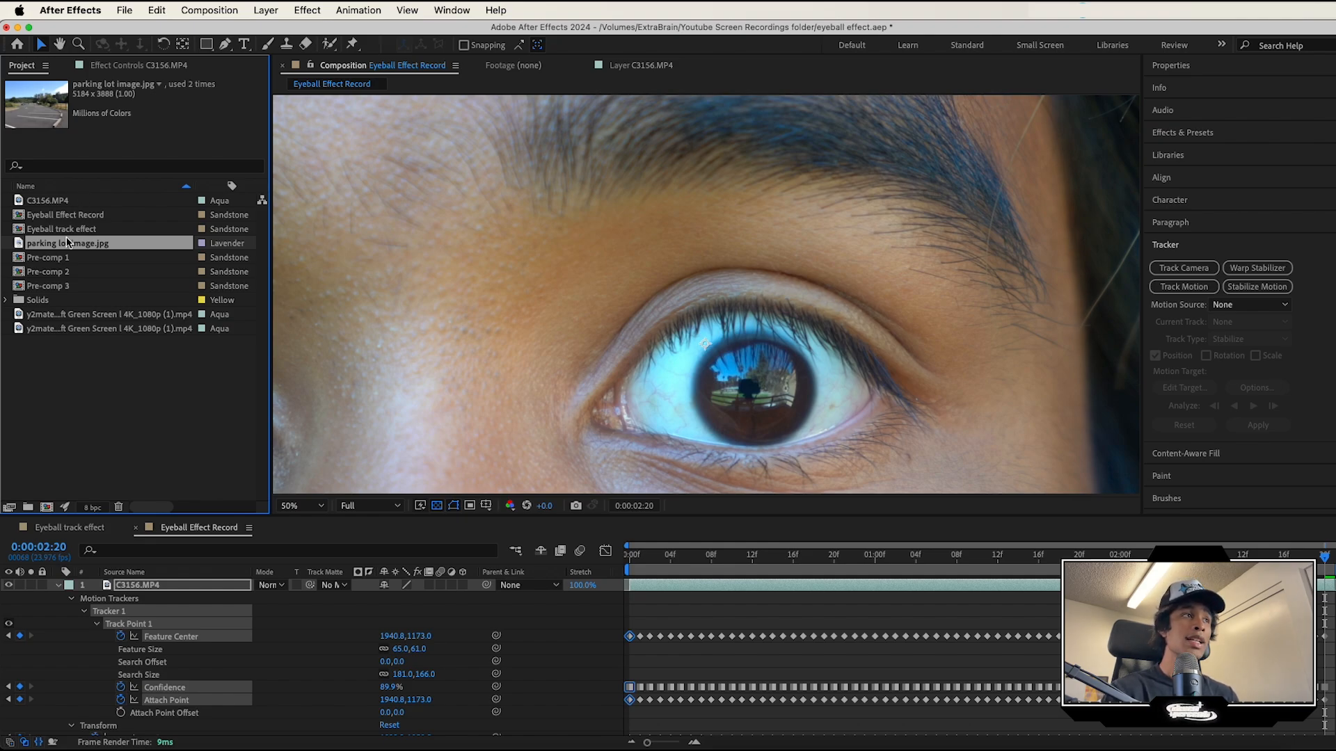
left_click_drag(68, 241, 278, 582)
scroll(666, 420, "down", 4)
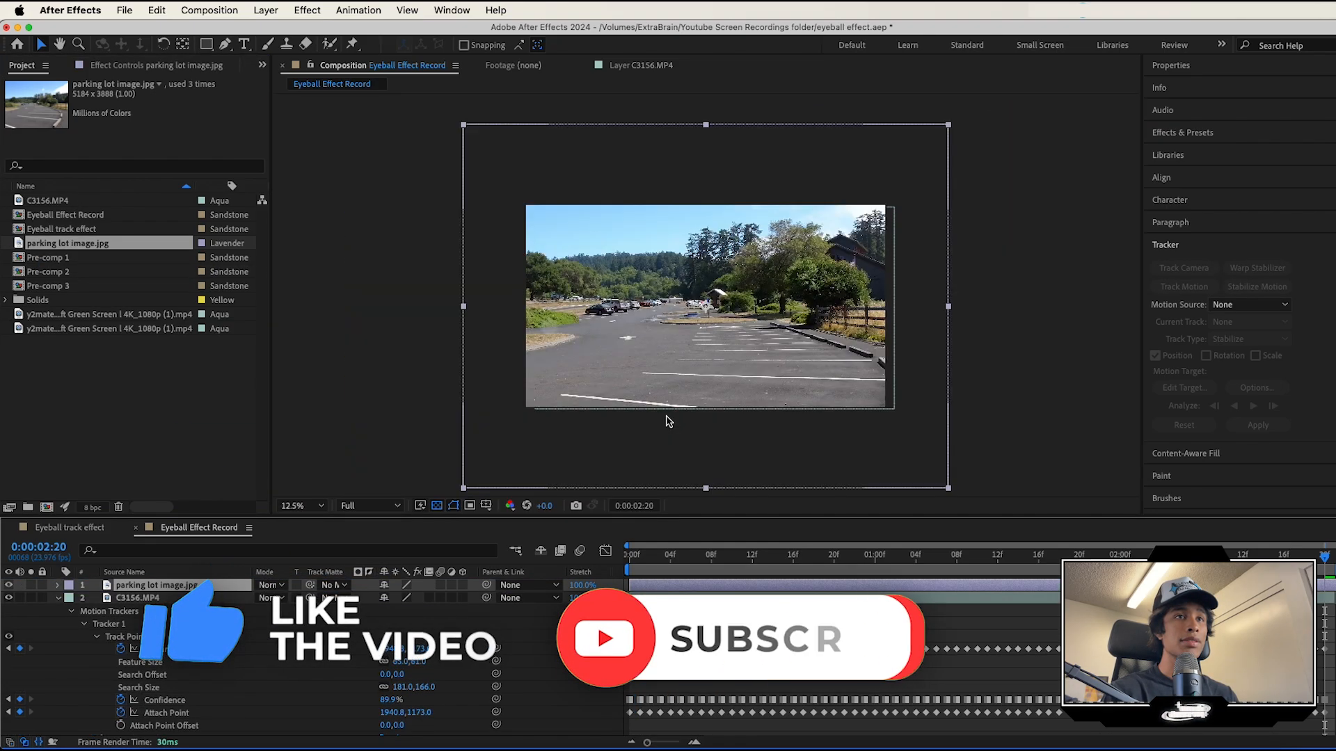
scroll(667, 421, "up", 1)
scroll(668, 421, "down", 1)
left_click_drag(953, 311, 920, 312)
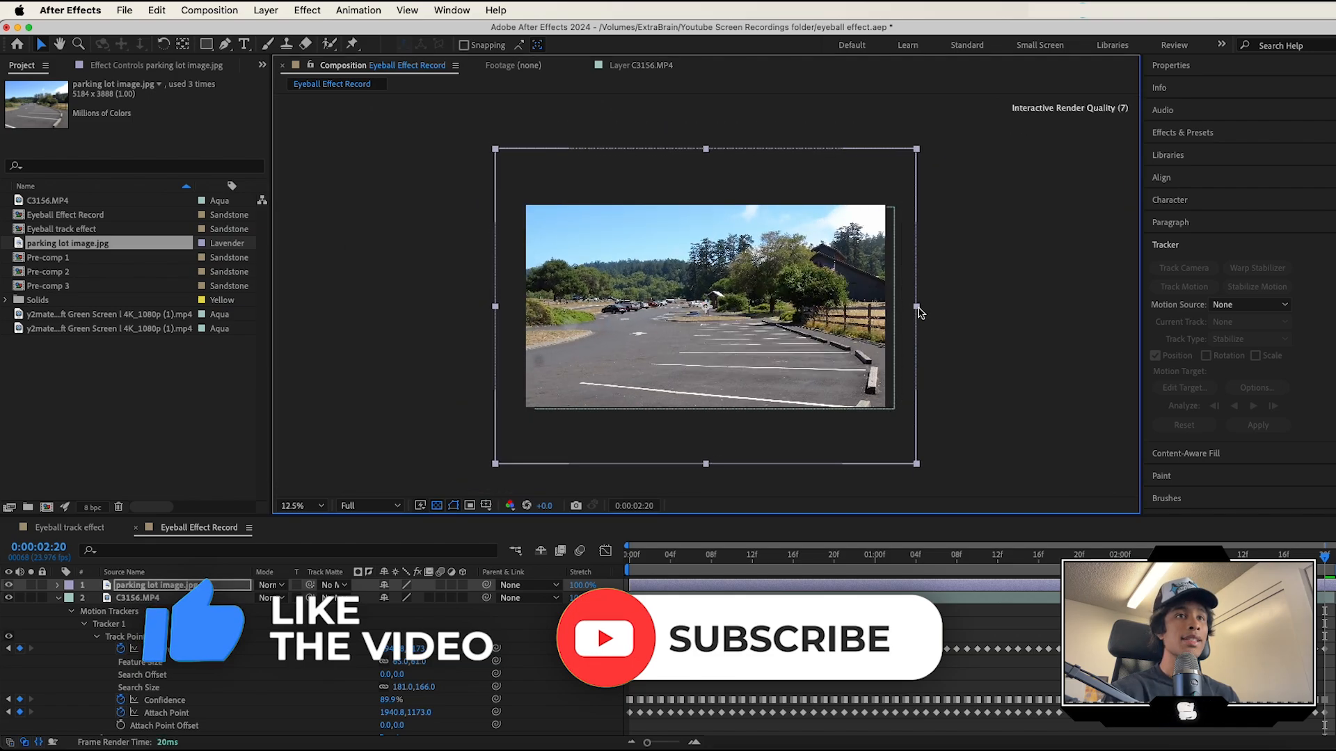
Add the green-screen car drifting clip above the parking lot image and scale it up to cover the frame.
left_click(141, 342)
left_click_drag(64, 318, 576, 372)
left_click_drag(666, 357, 870, 320)
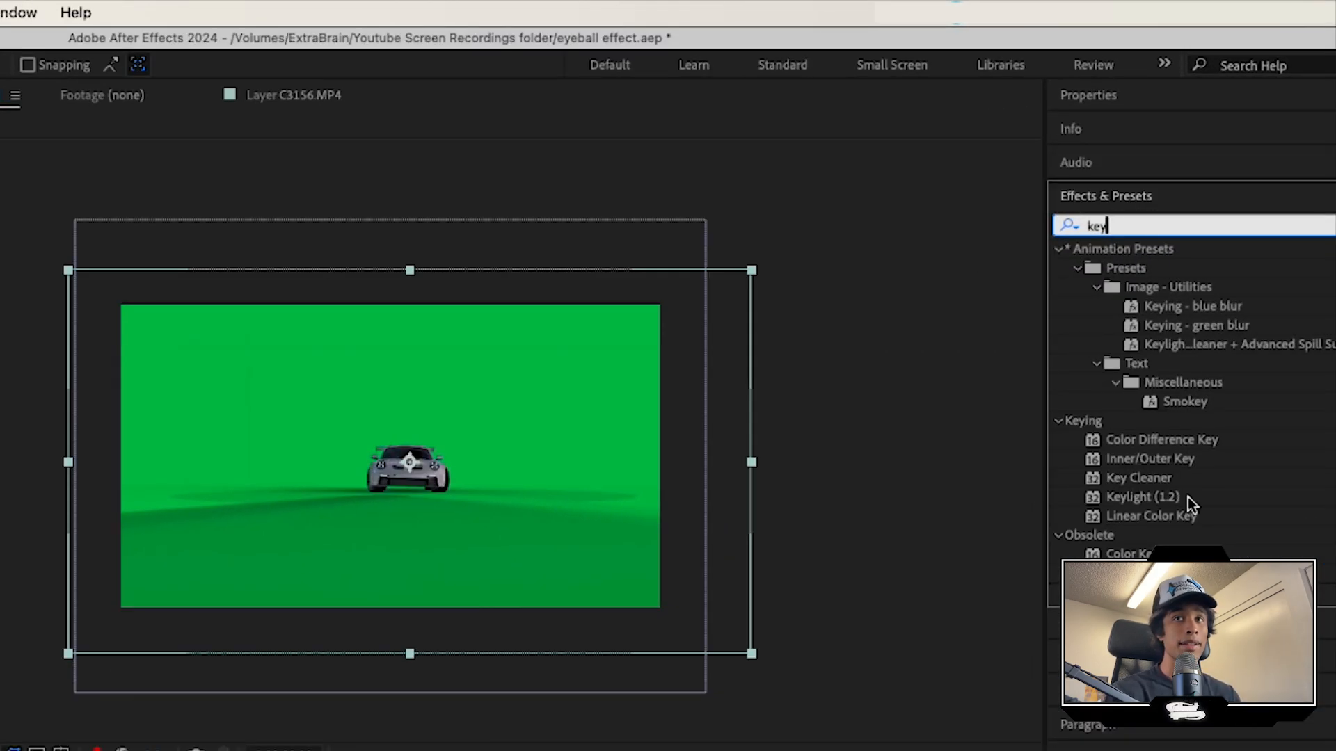
Apply Keylight (1.2) to the car clip and sample its green background as the Screen Colour.
left_click_drag(1187, 496, 584, 748)
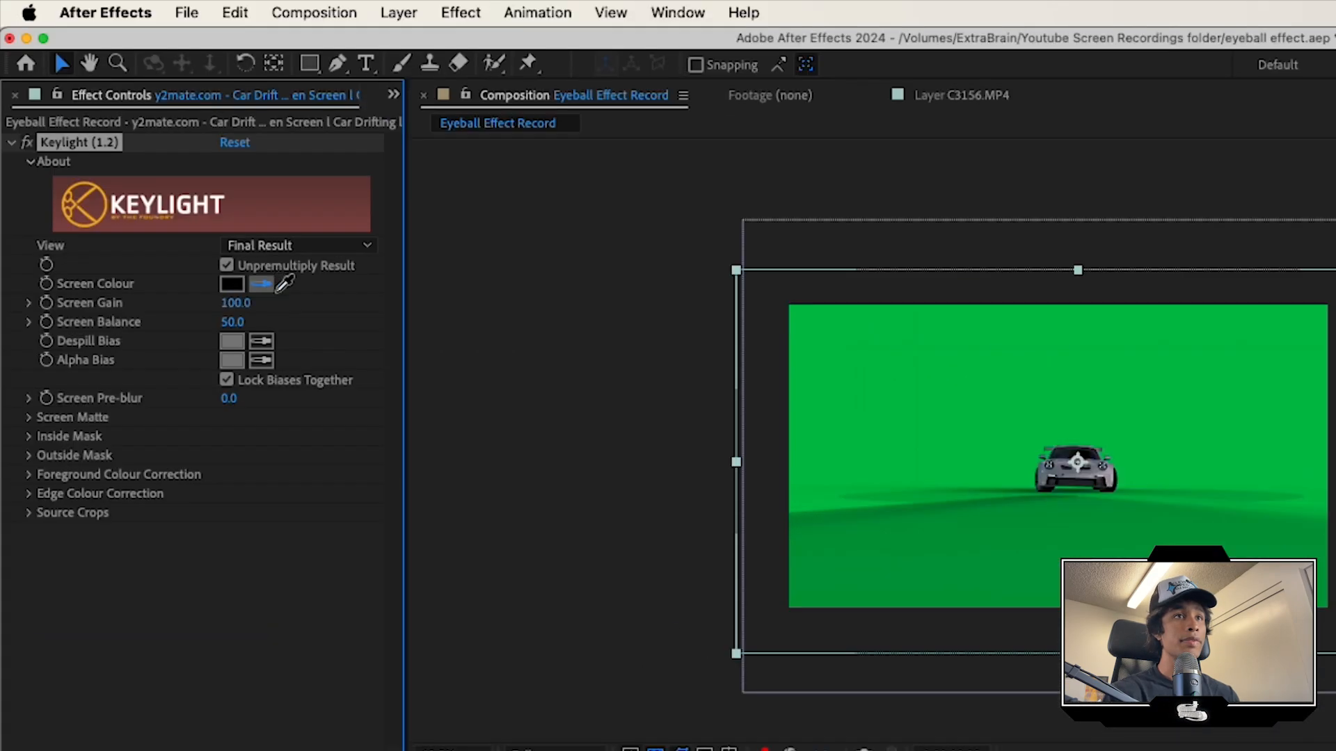
left_click(948, 403)
scroll(1277, 471, "up", 2)
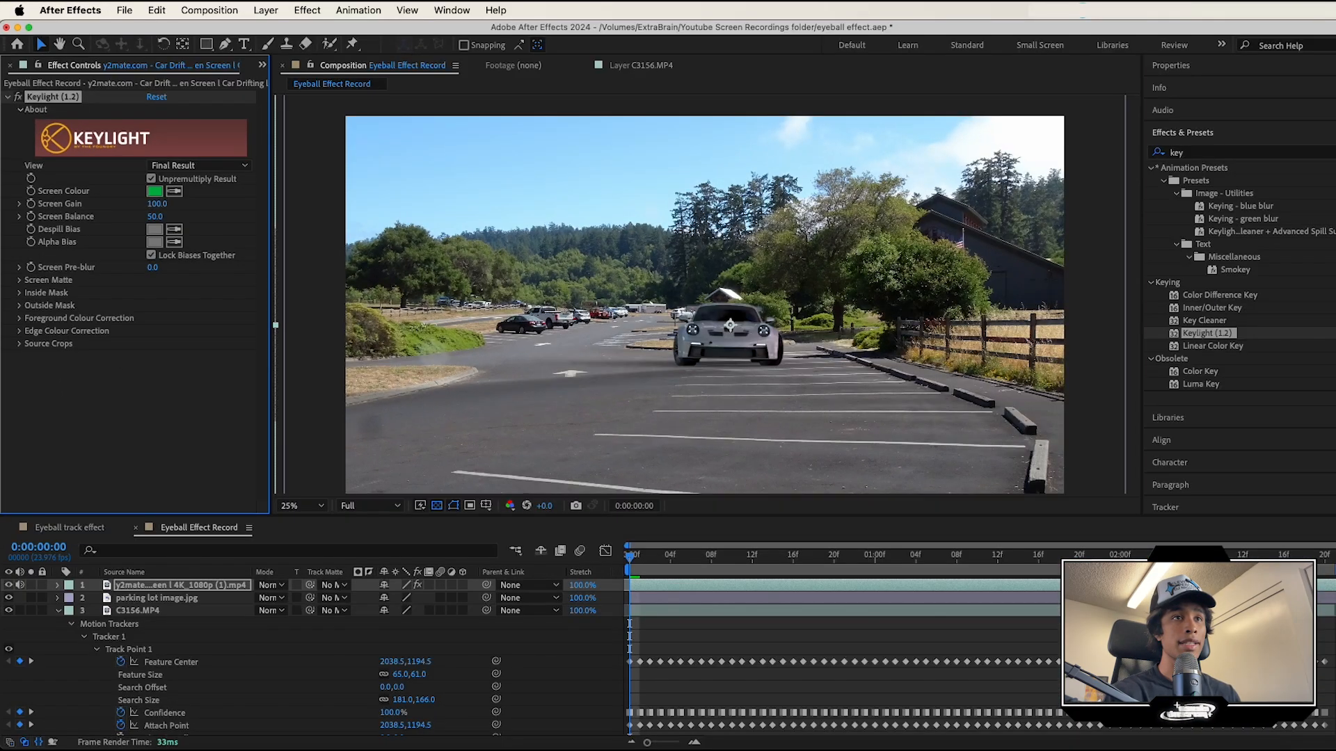
Scale down the keyed car clip, place it left of center on the parking lot and preview the drift.
key("comma")
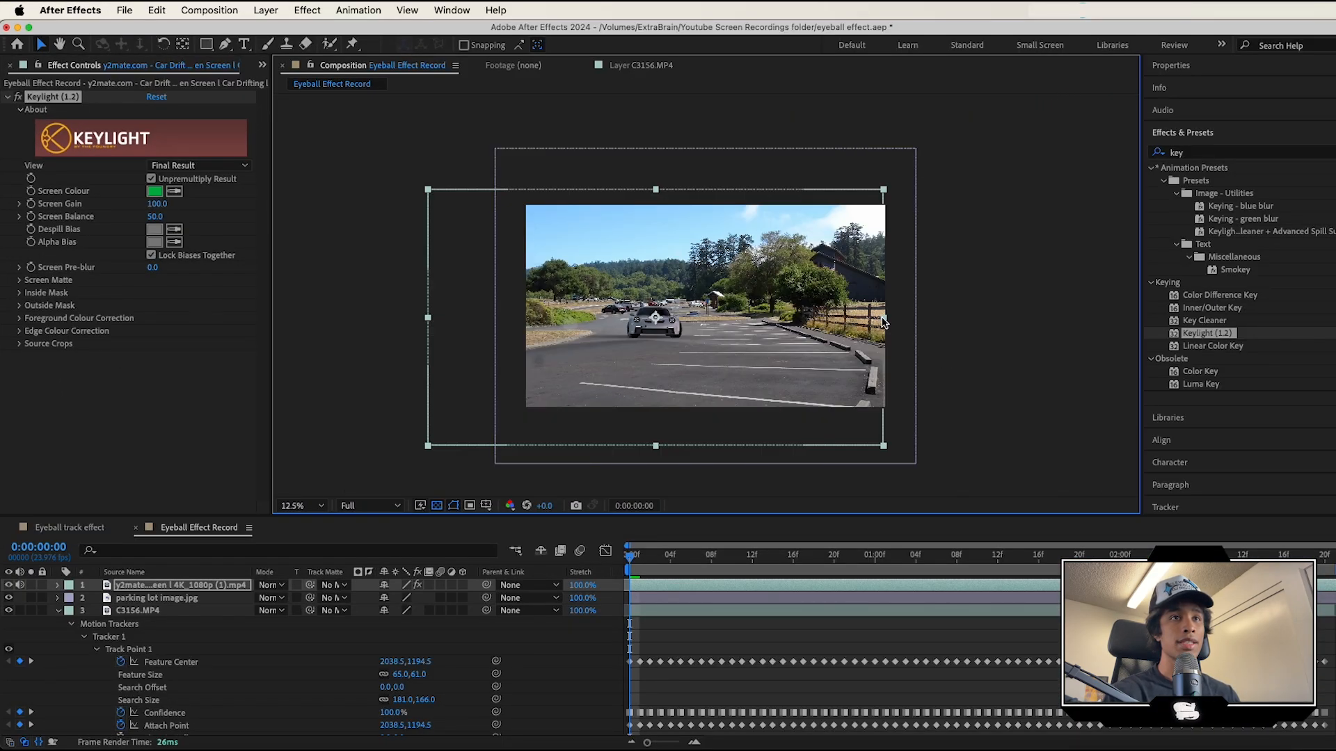
key("space")
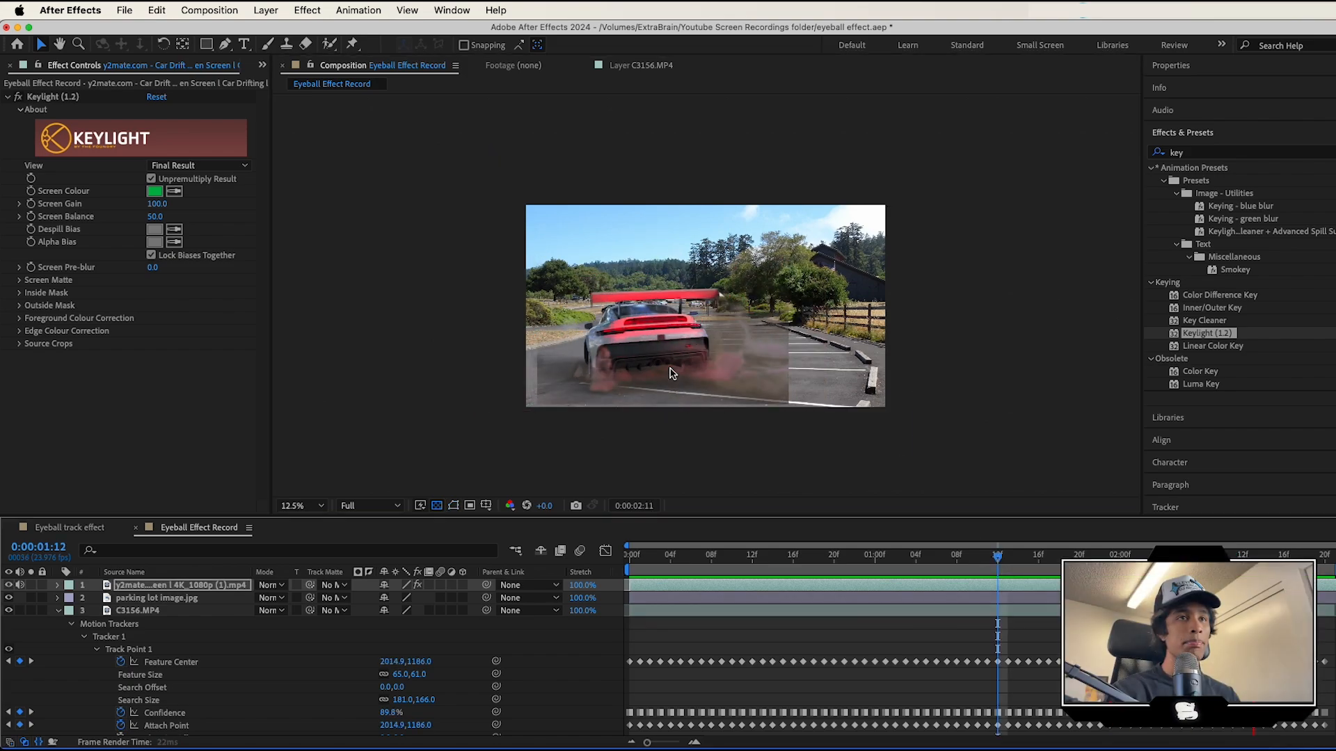
left_click(711, 357)
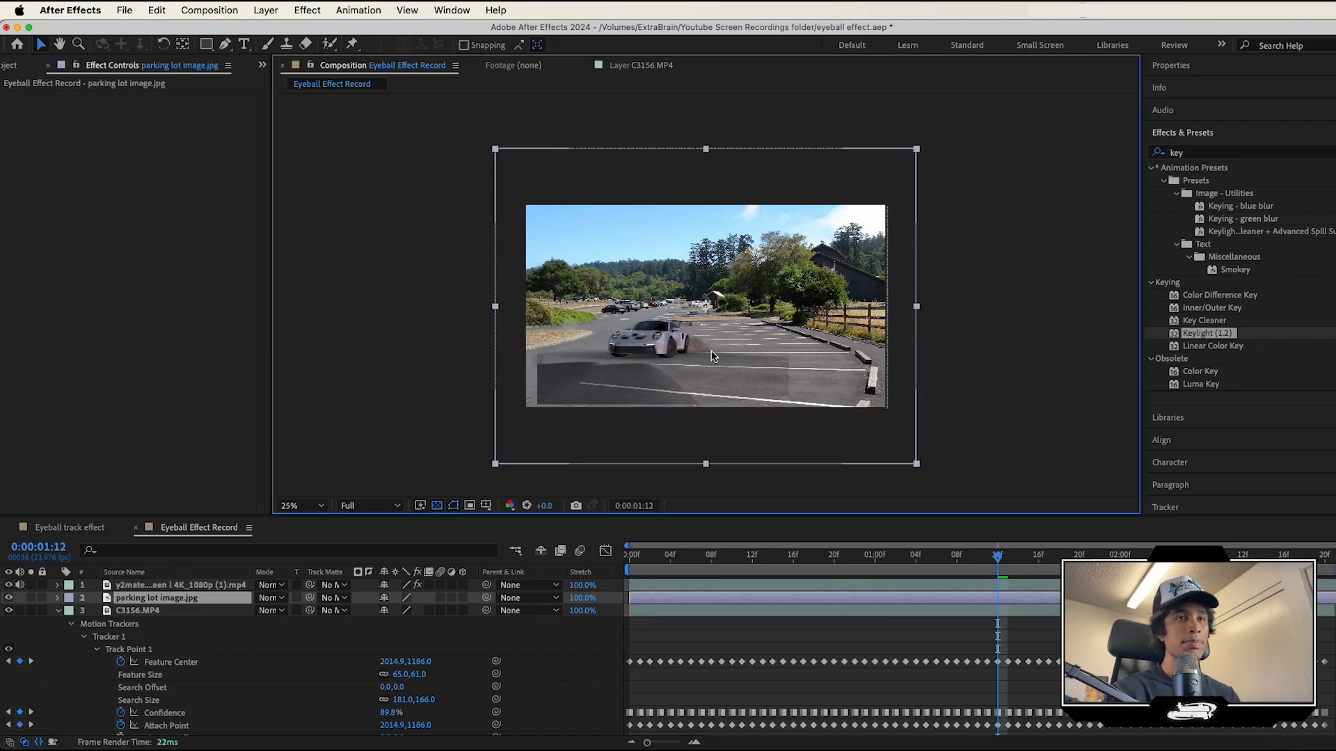
scroll(711, 356, "up", 1)
key("space")
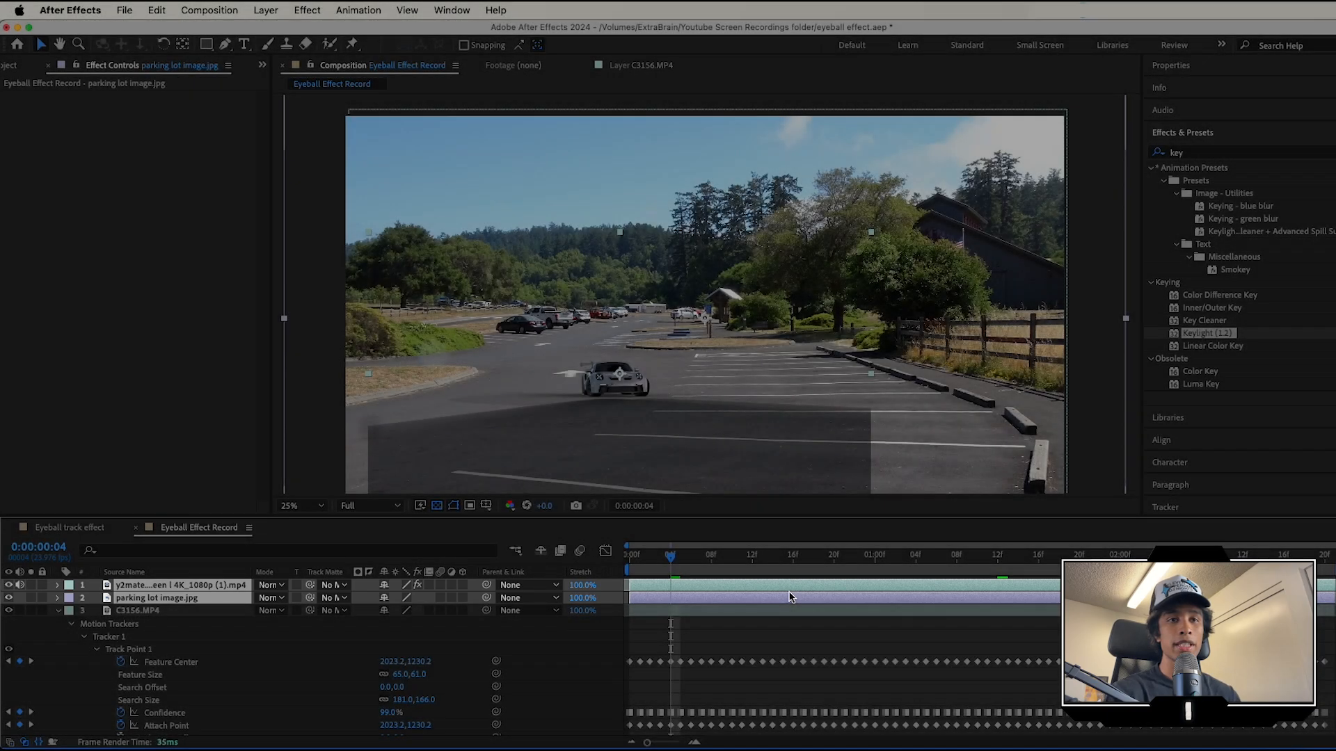
Pre-compose the car clip and parking lot image together, moving all attributes into the new composition.
right_click(789, 596)
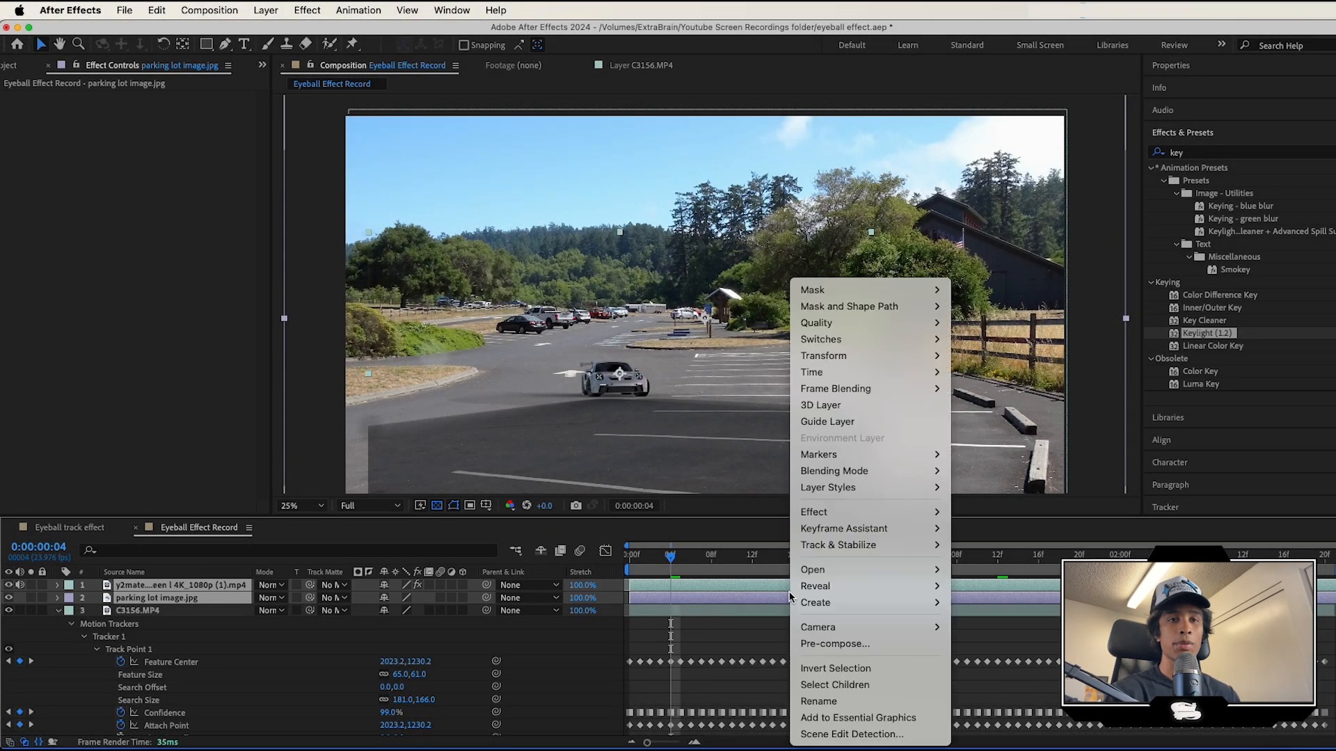
left_click(834, 643)
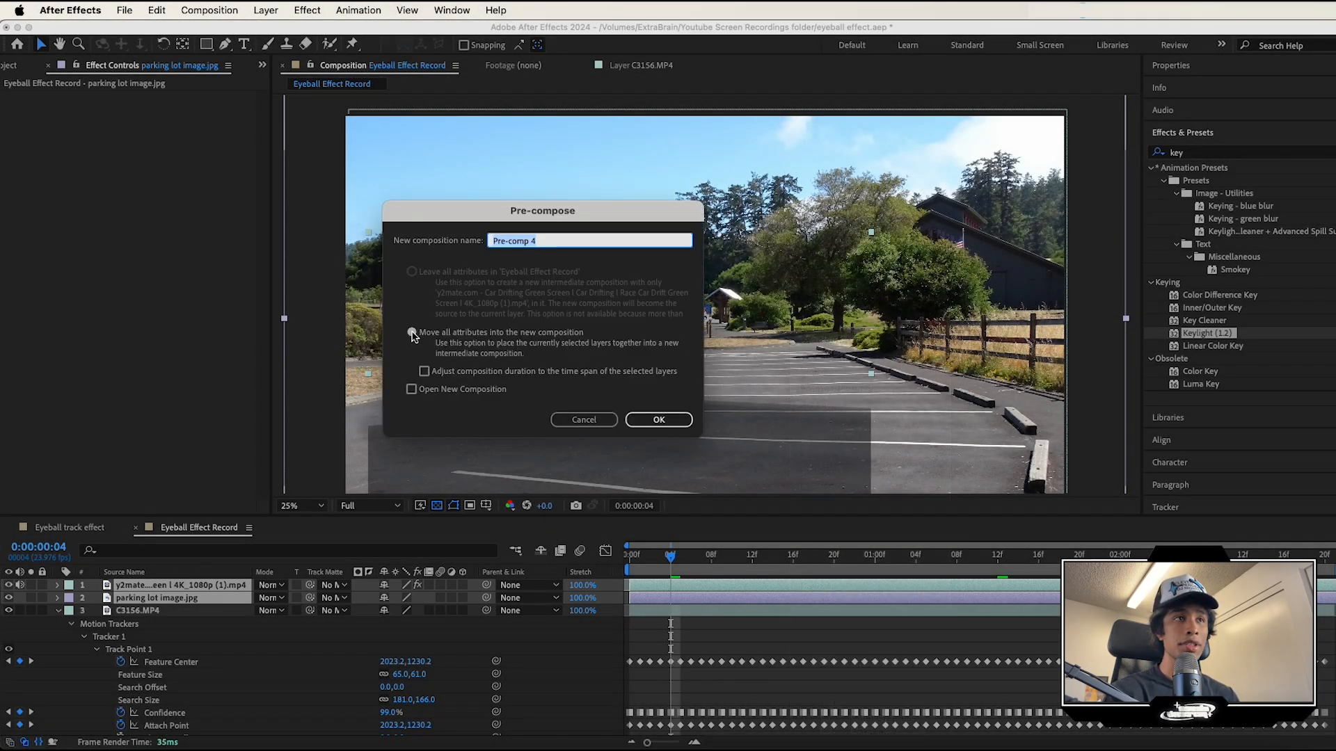
left_click(656, 419)
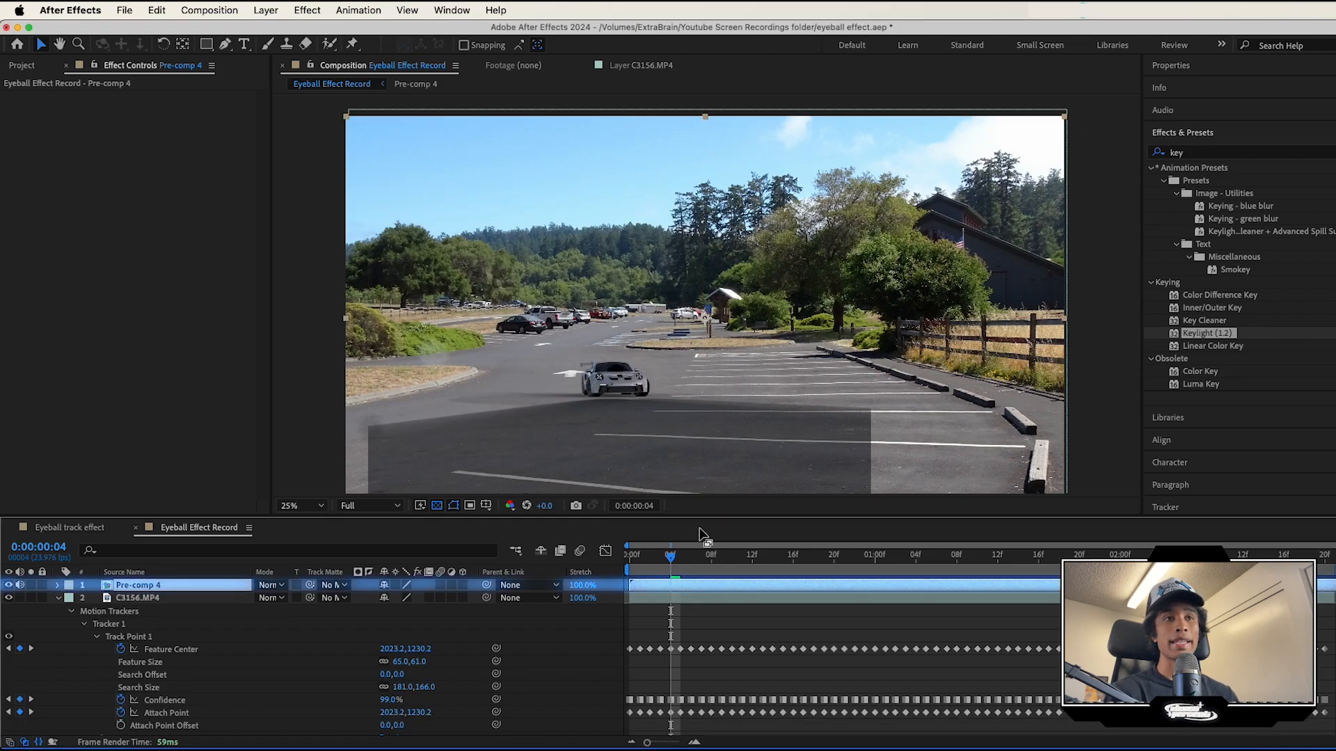
Apply Optics Compensation to the car and parking lot pre-comp and set its Field Of View to 54.
left_click(1194, 159)
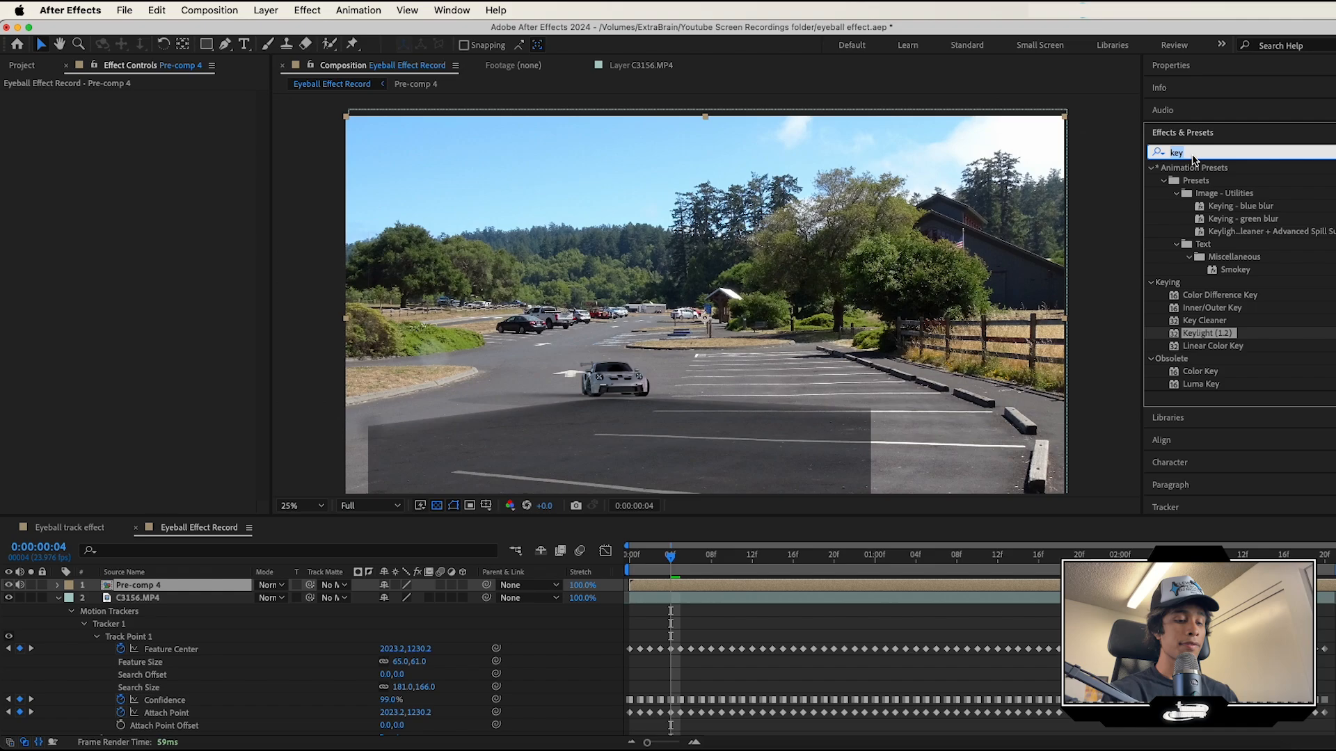
type("opti")
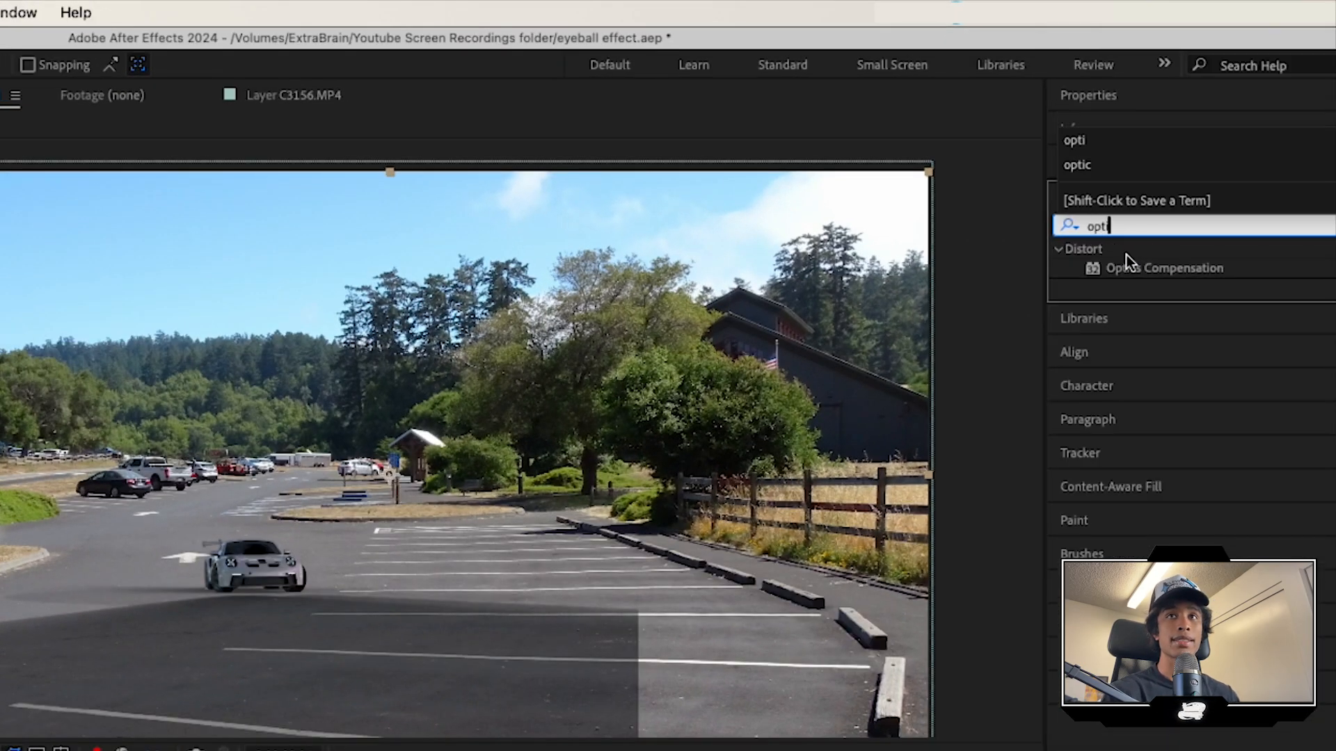
left_click(1215, 183)
left_click_drag(1153, 268, 520, 523)
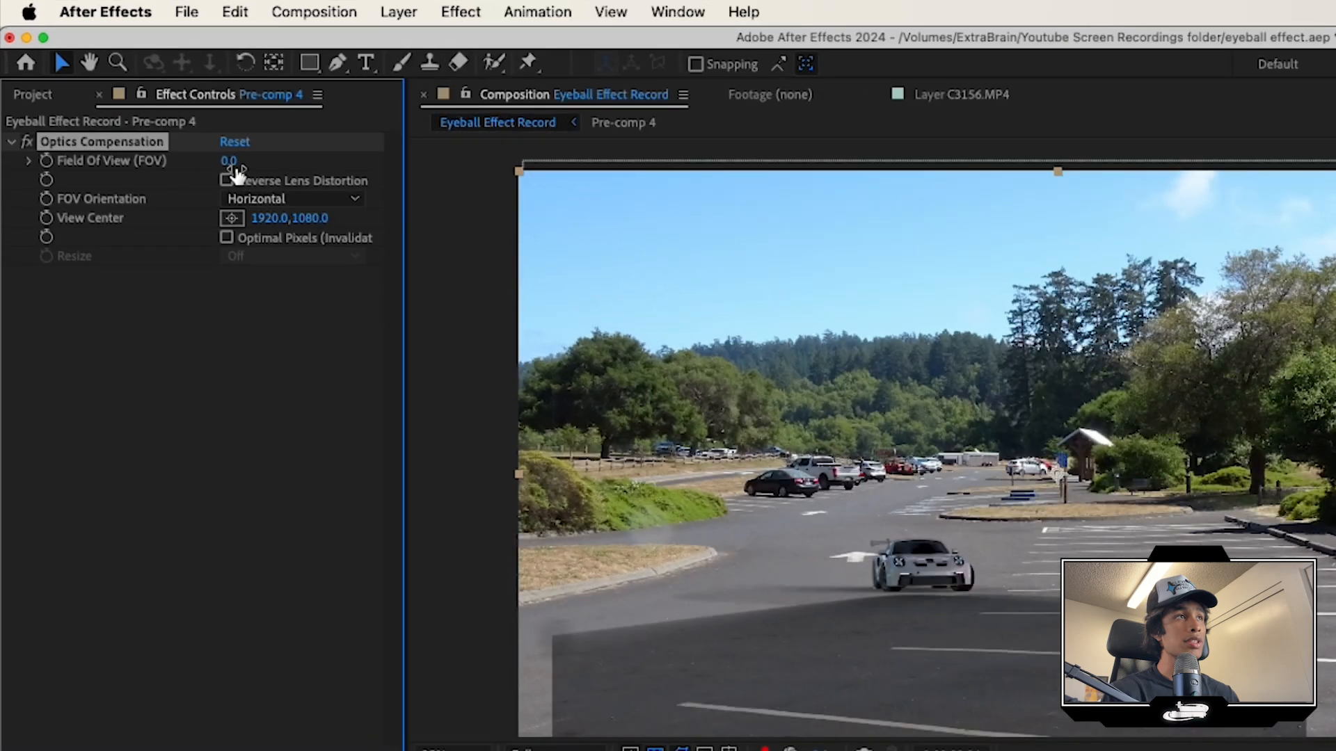
left_click_drag(314, 161, 301, 127)
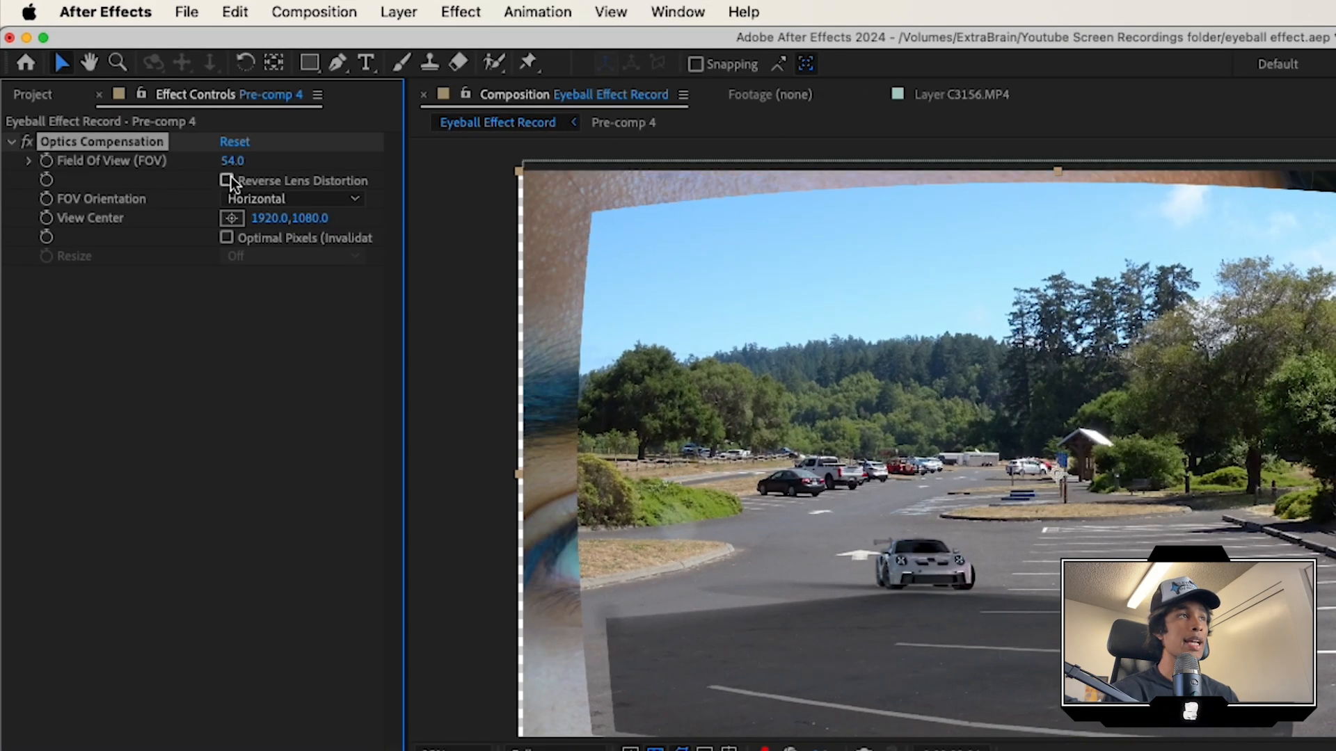
Adjust the pre-comp's Optics Compensation to a Field Of View of 145.9 with the View Center at 1389, 1380.
left_click_drag(232, 162, 810, 152)
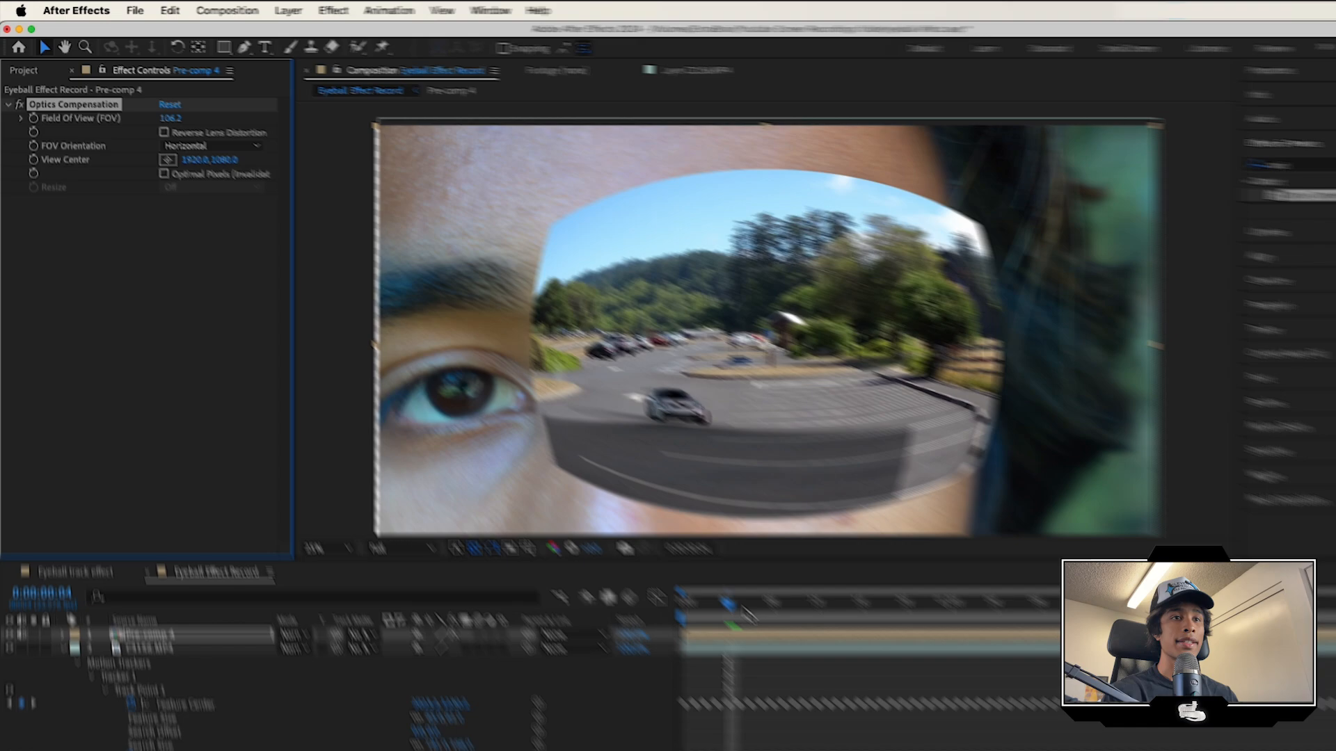
left_click_drag(671, 555, 1252, 555)
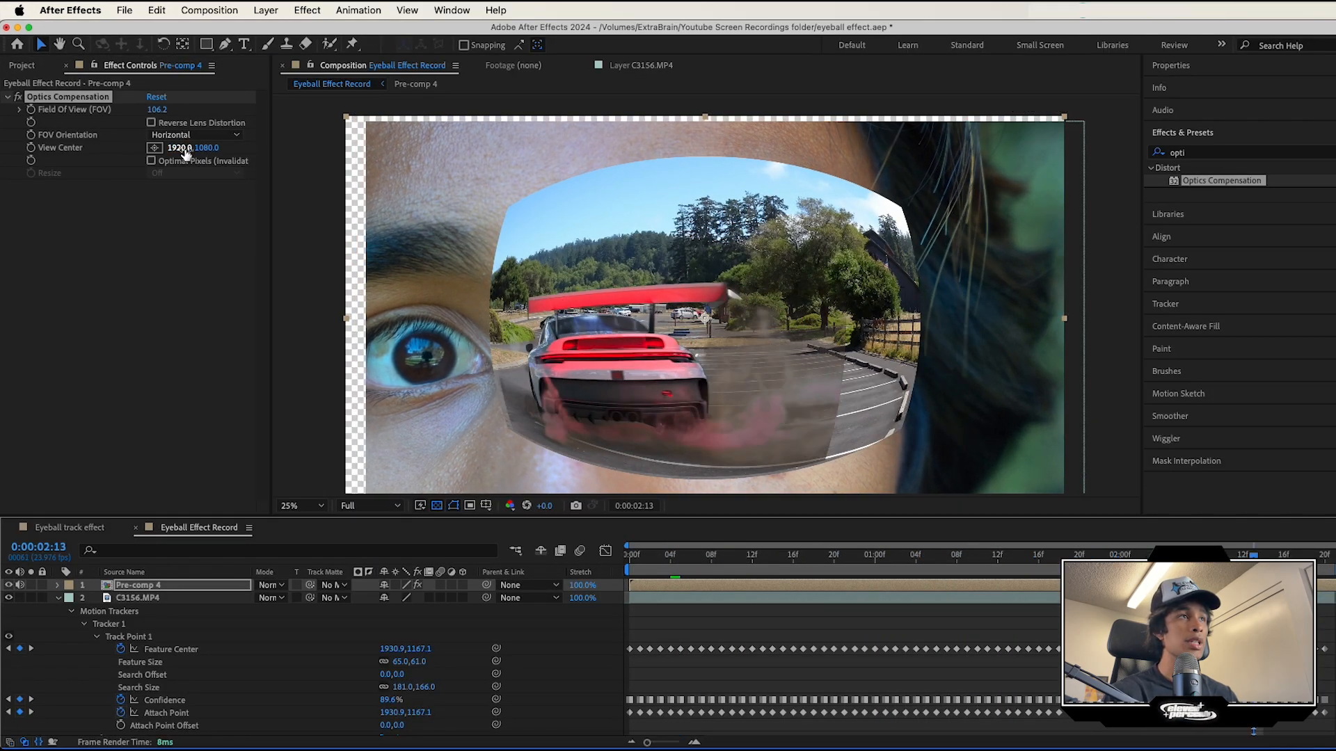
left_click_drag(184, 153, 25, 206)
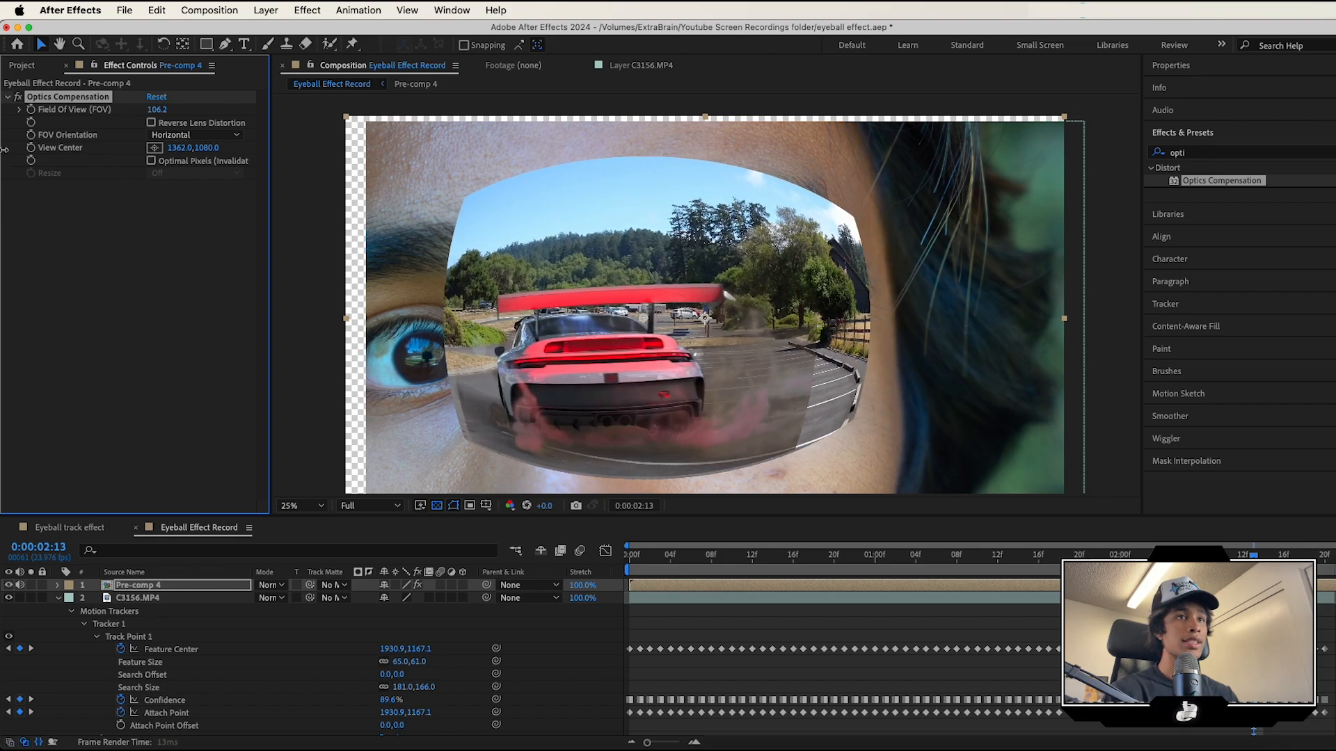
left_click_drag(3, 150, 124, 152)
left_click_drag(211, 154, 363, 141)
left_click_drag(152, 105, 442, 99)
Scale down the spherical car pre-comp and position it exactly over the iris of the eye nearest the composition's center.
left_click(685, 356)
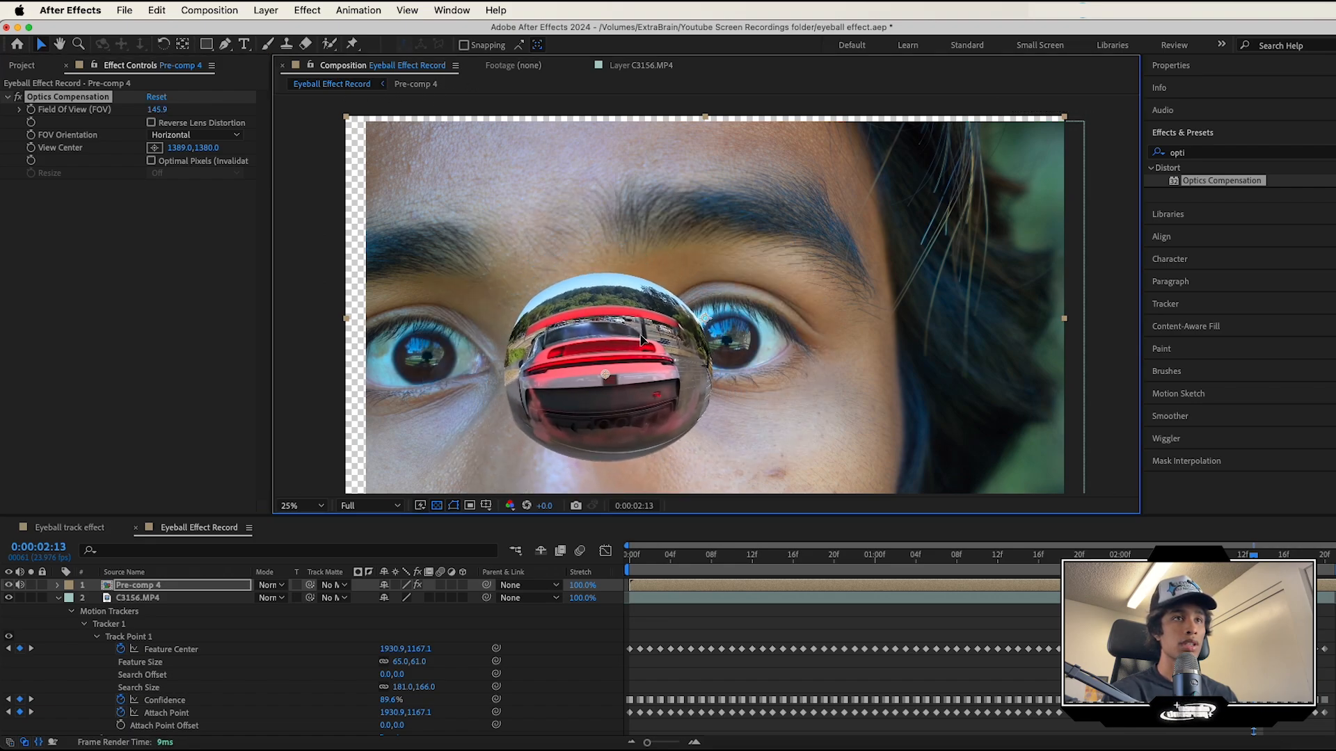
left_click_drag(1065, 318, 922, 339)
left_click_drag(827, 347, 834, 347)
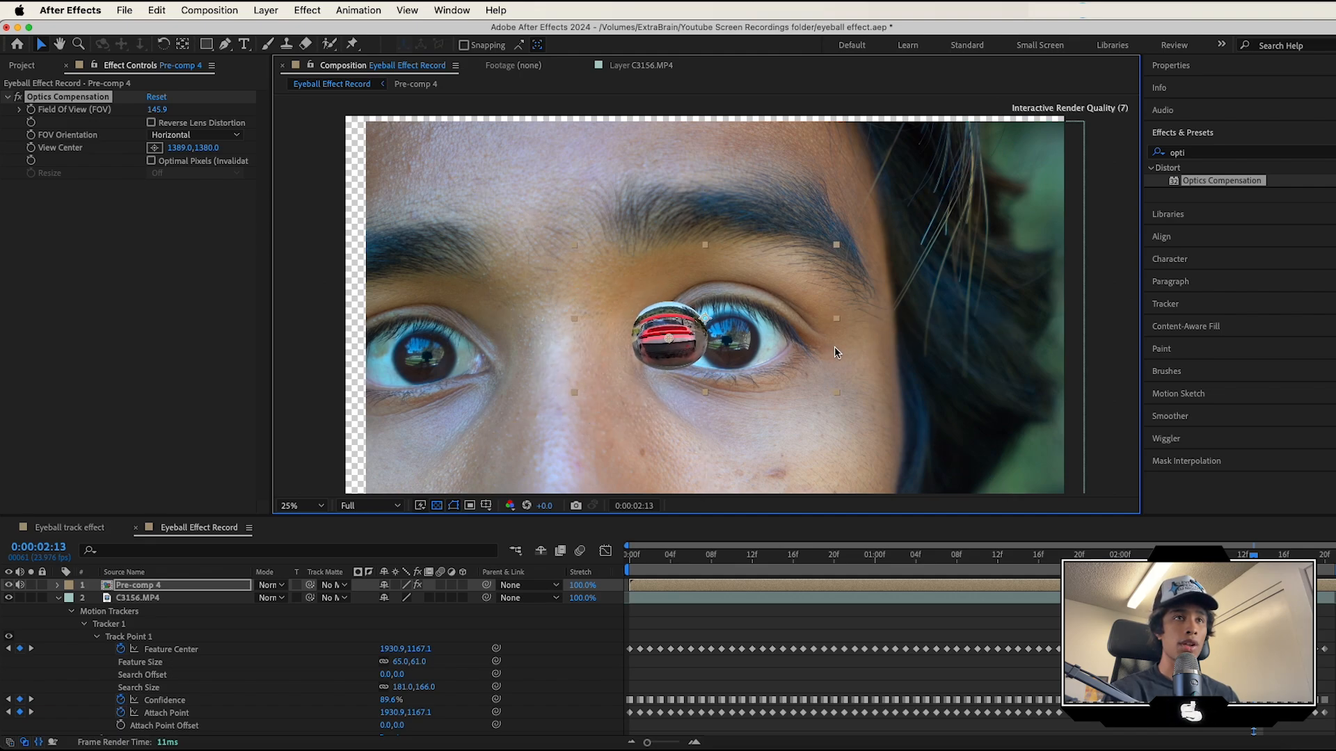
left_click_drag(687, 339, 756, 346)
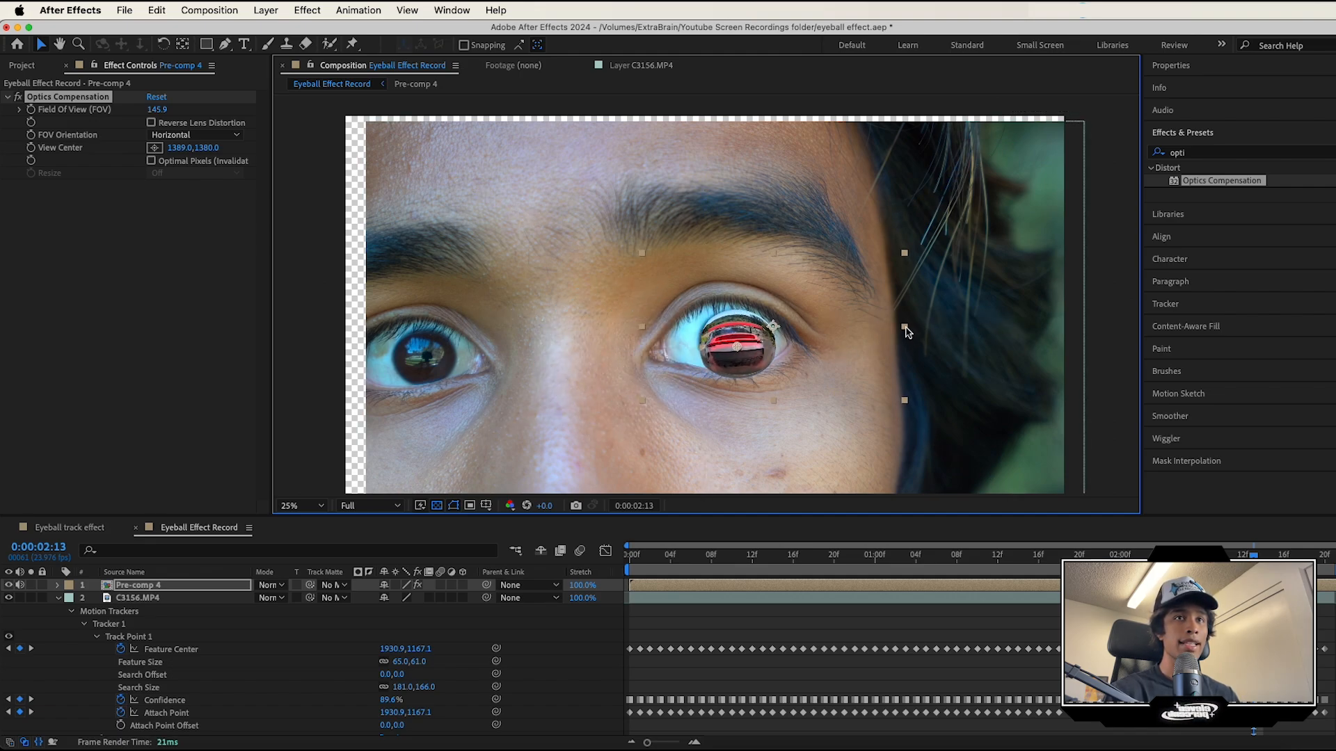
left_click_drag(904, 327, 877, 327)
scroll(835, 321, "up", 3)
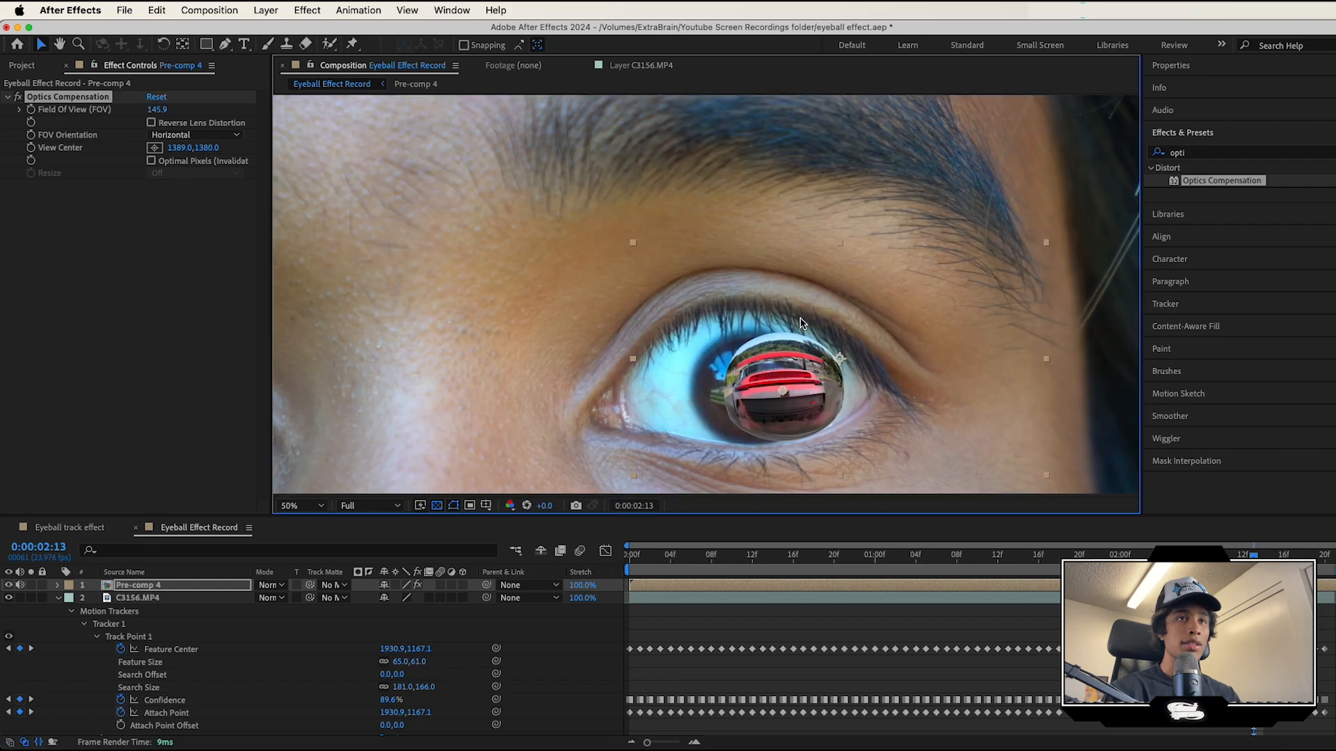
left_click_drag(883, 424, 817, 423)
scroll(817, 426, "down", 2)
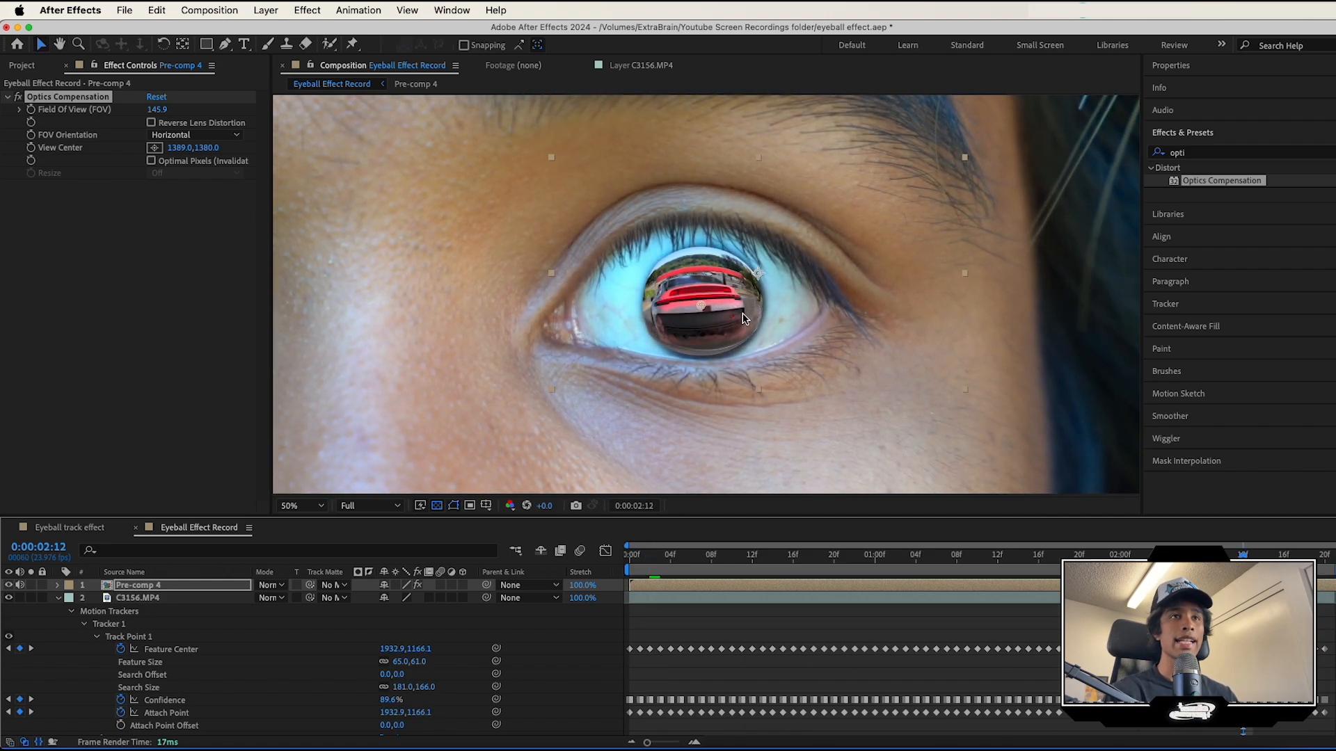
scroll(743, 318, "up", 2)
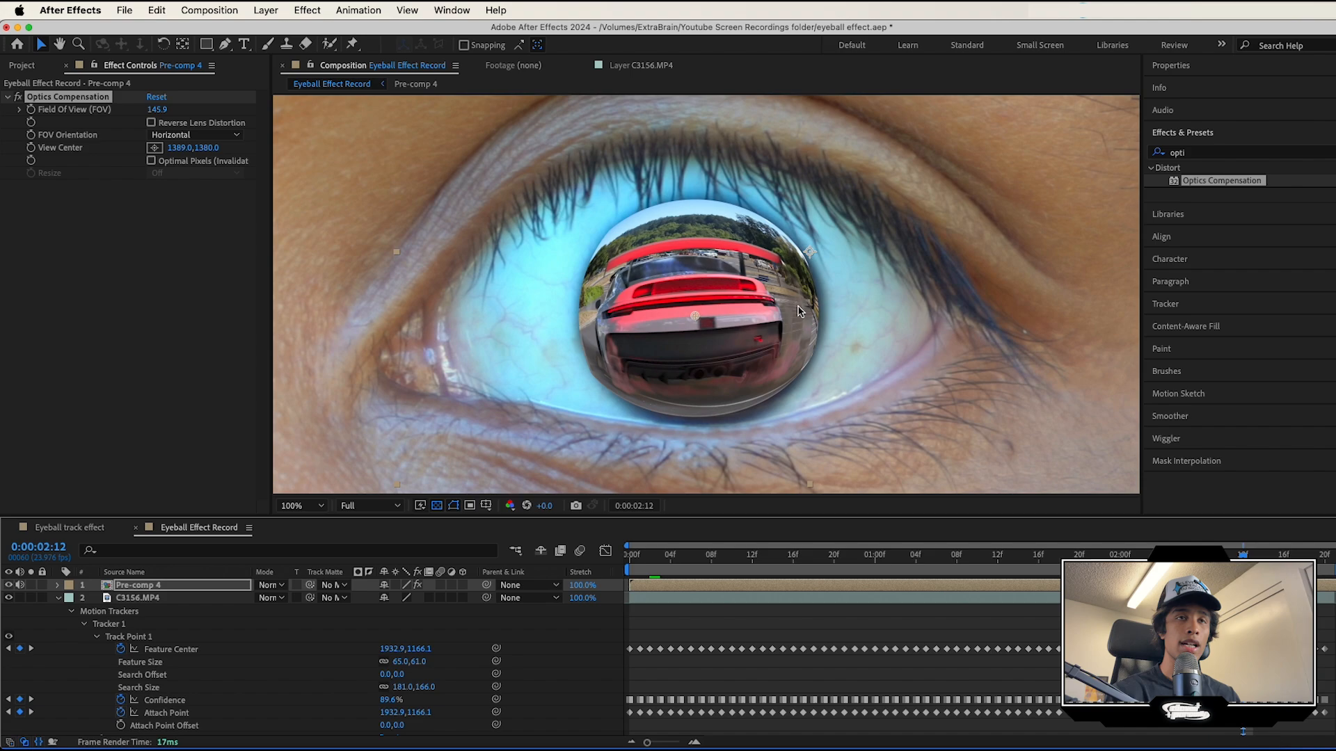
Hide Pre-comp 4 and create a 3840 x 2160 solid with its colour sampled from the dark brown of the iris.
left_click(8, 585)
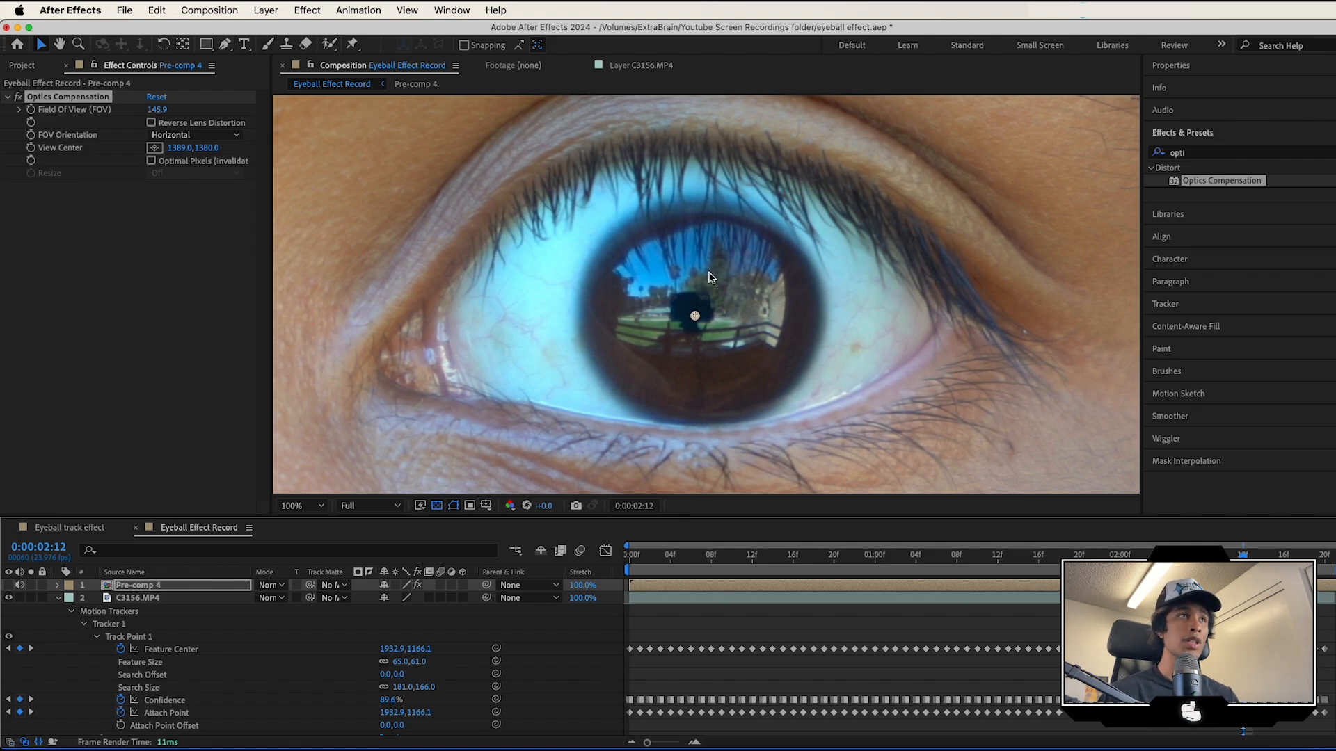
left_click(265, 10)
mouse_move(282, 33)
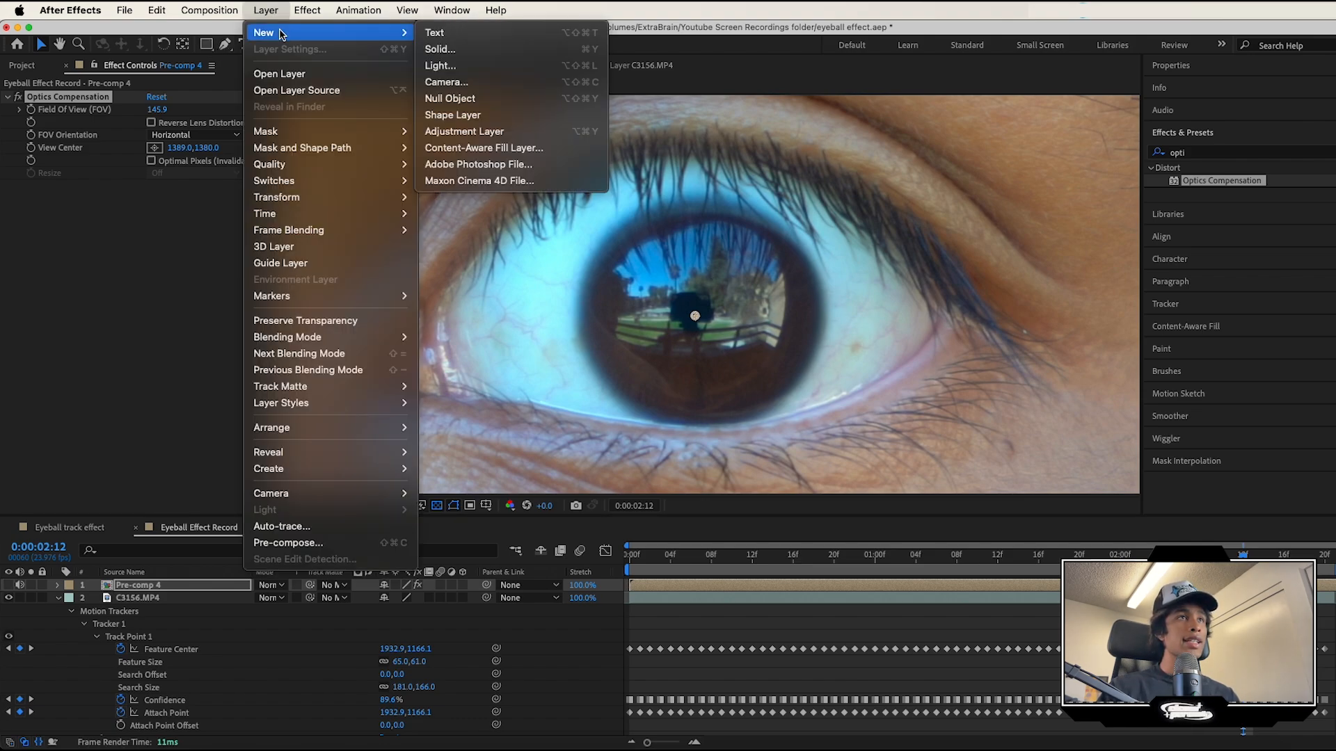
left_click(465, 50)
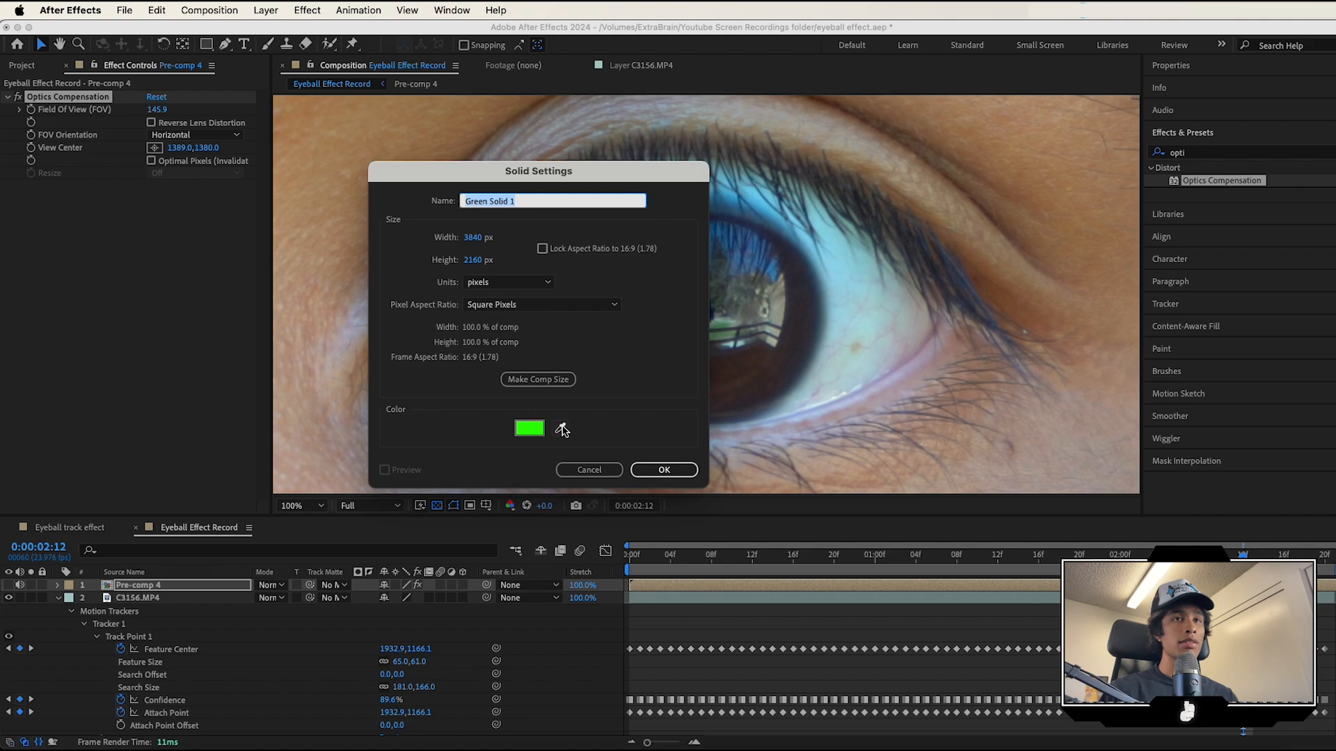
left_click(561, 428)
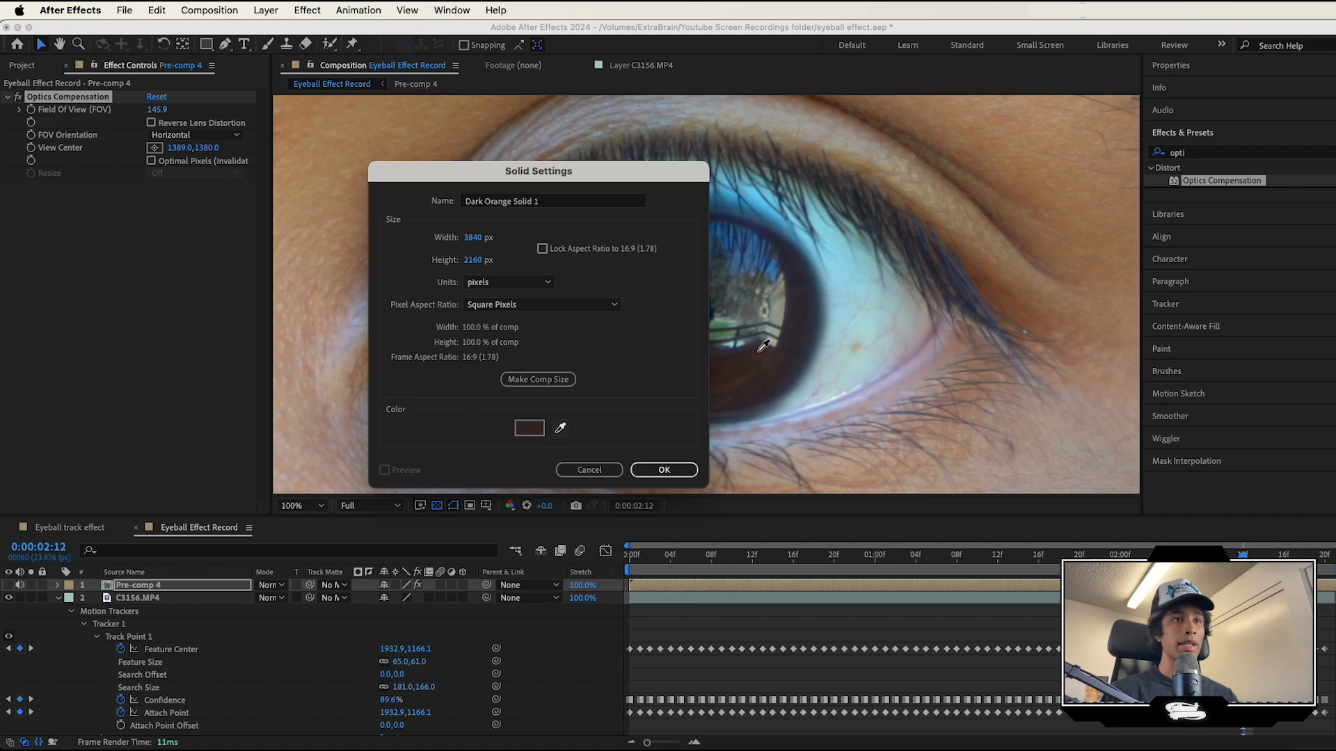
left_click(685, 470)
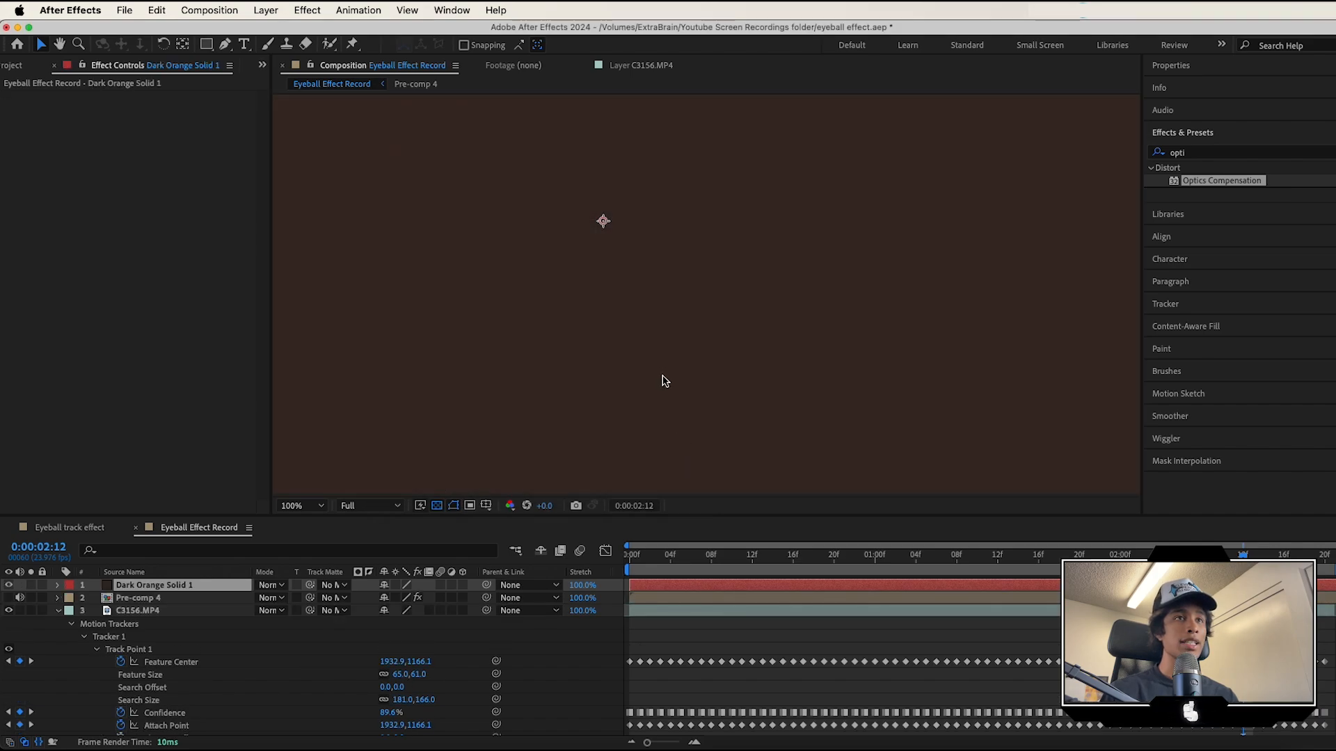
Lower the brown solid's Opacity to 55% as a guide for tracing the iris.
key("comma")
key("comma")
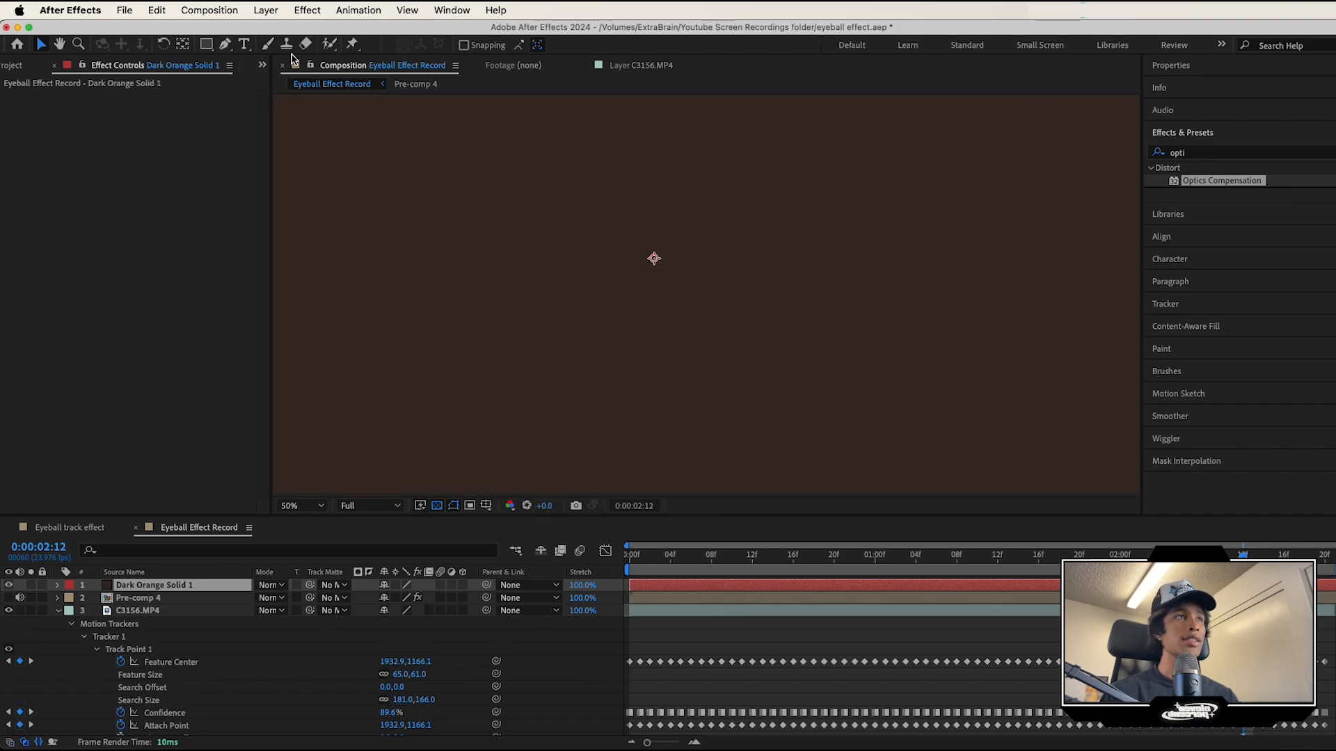
left_click(58, 585)
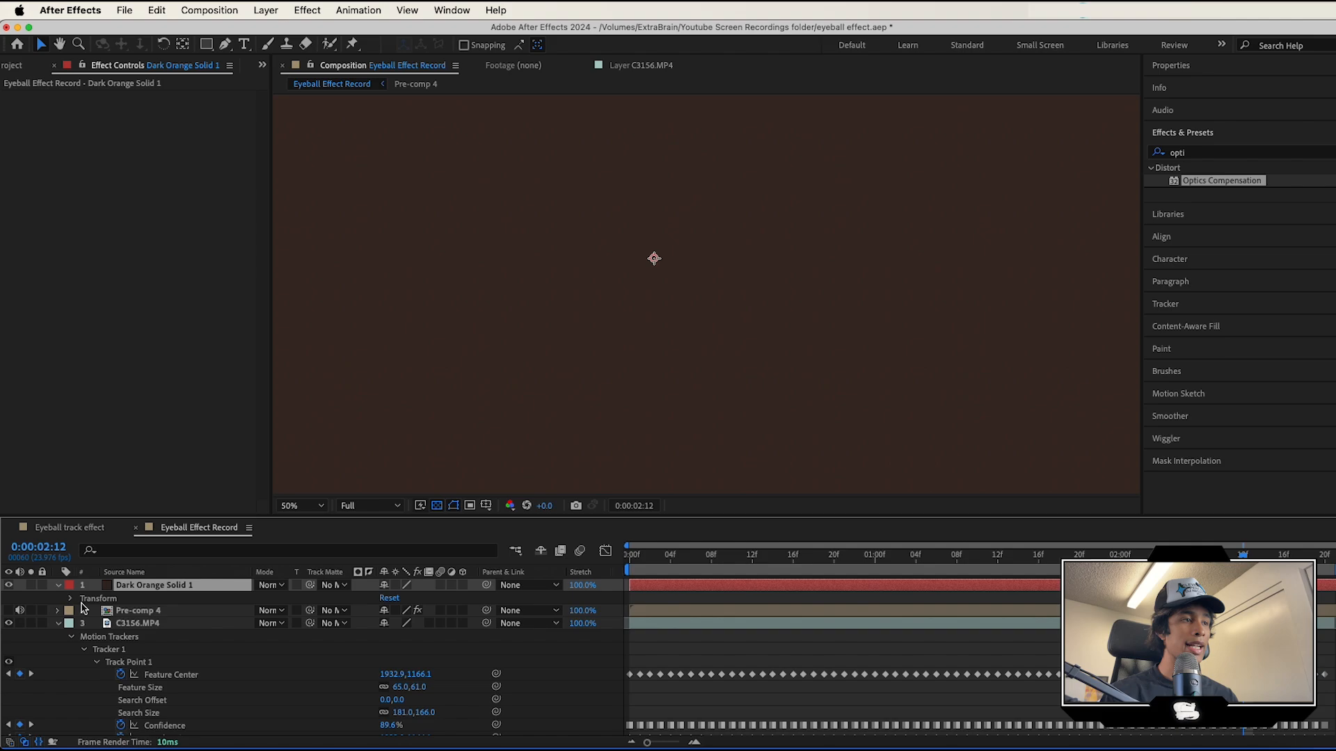
left_click(72, 600)
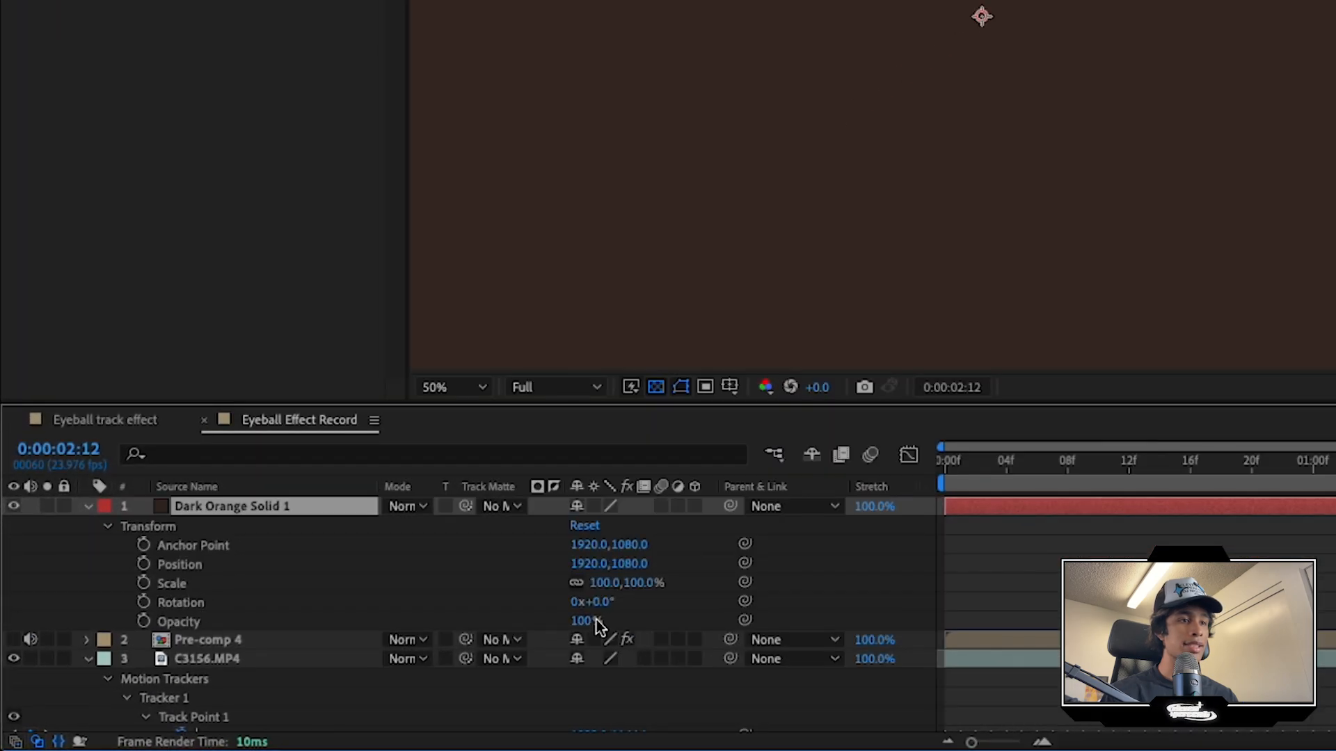
left_click_drag(597, 623, 560, 635)
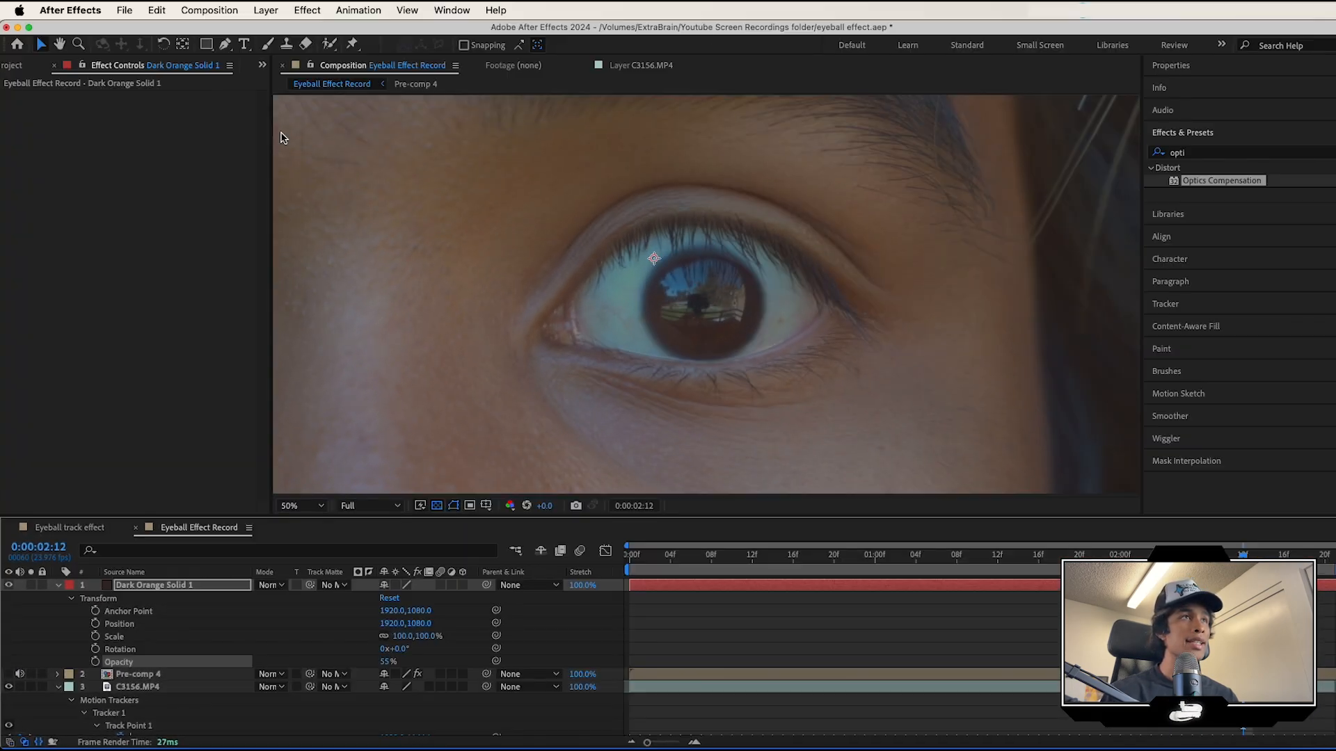
Draw a closed, curved Pen tool mask on the brown solid around the edge of the iris and refine its right-hand curve.
left_click(226, 44)
key("period")
key("period")
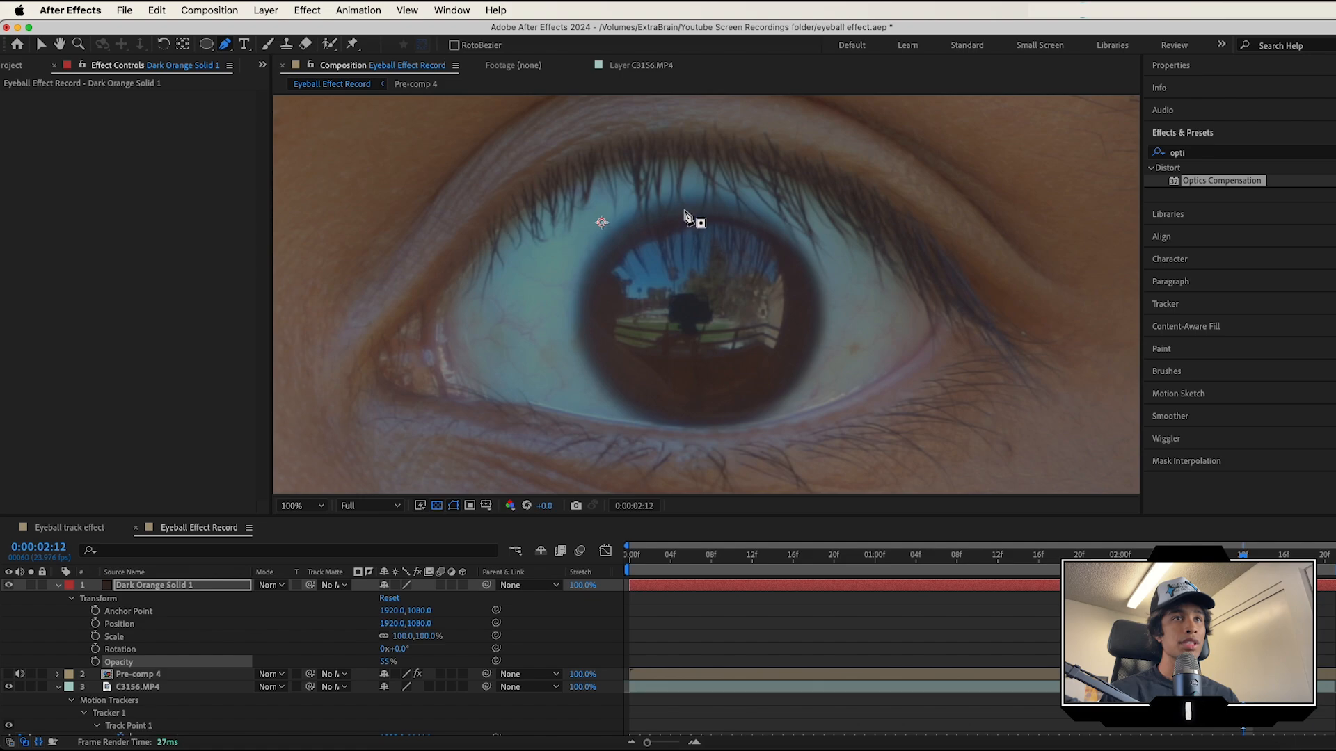
left_click(690, 210)
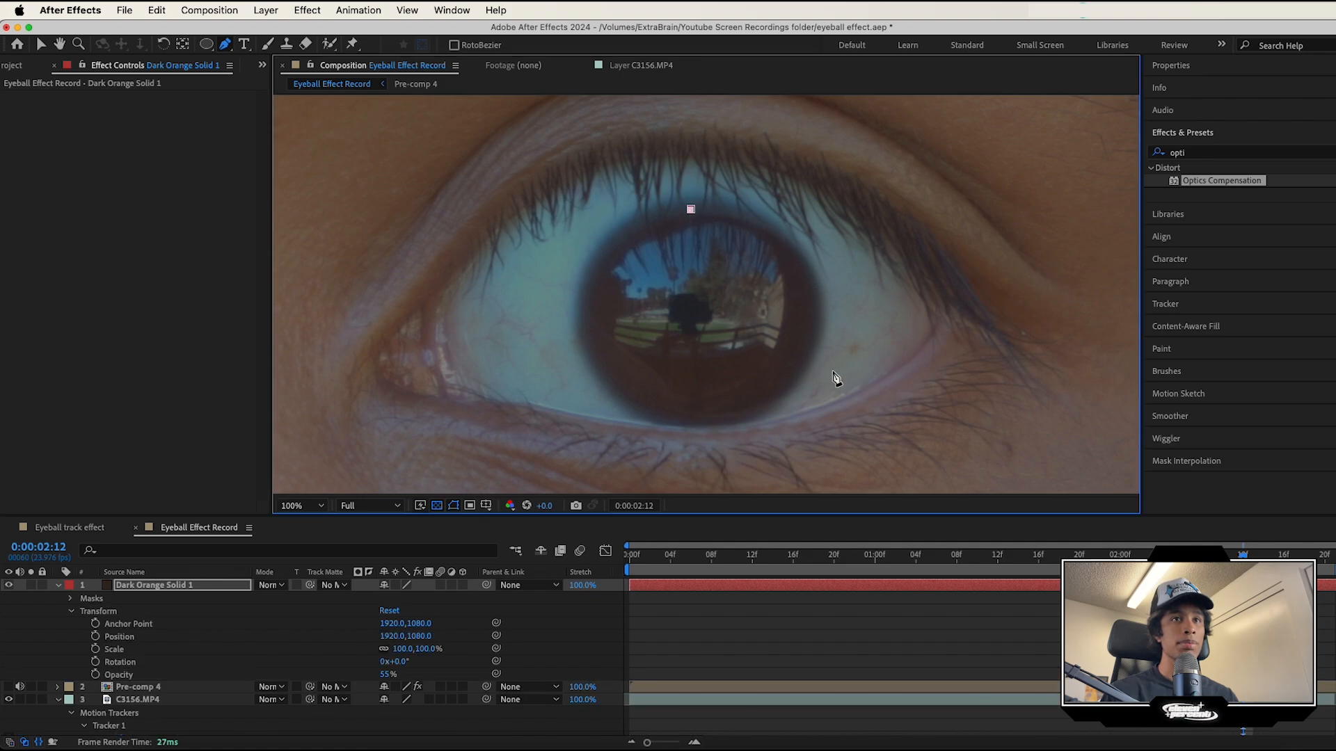
left_click_drag(824, 320, 832, 437)
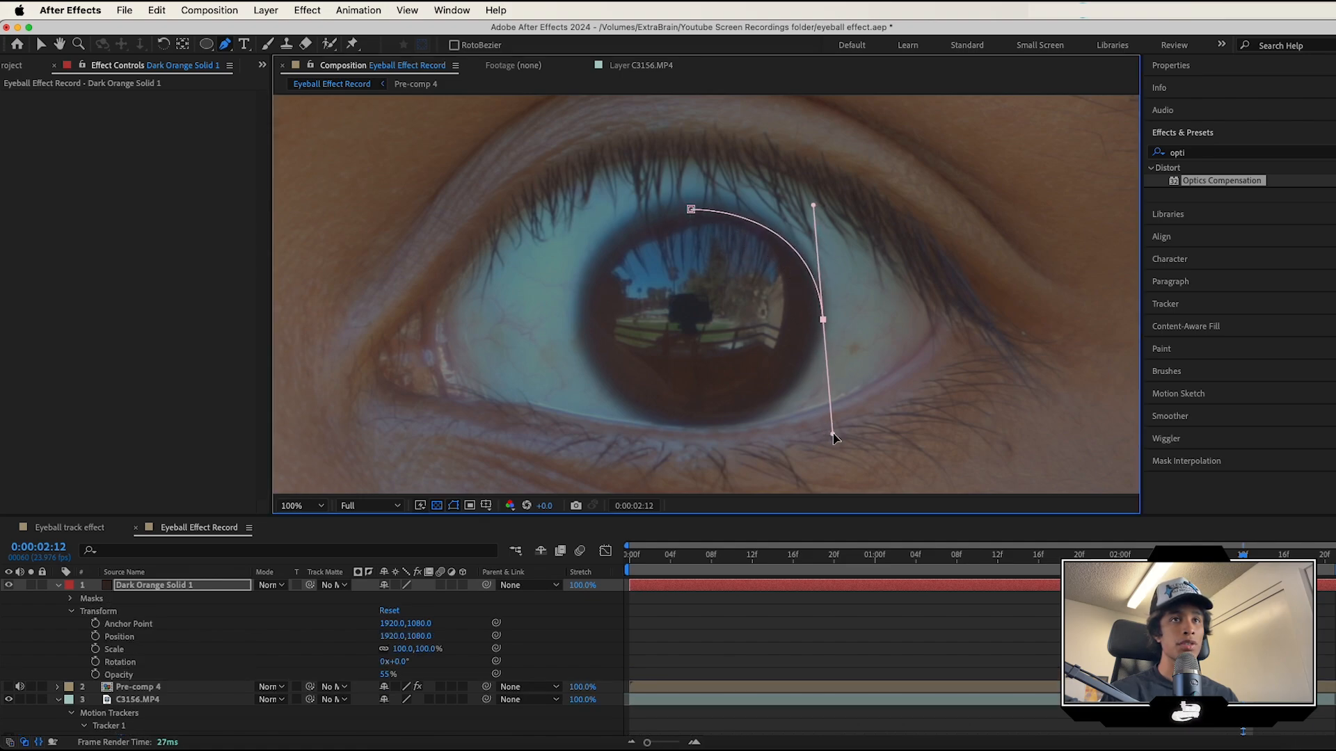
left_click_drag(710, 426, 680, 429)
left_click_drag(823, 319, 820, 313)
key("super+z")
key("super+z")
key("super+z")
left_click_drag(583, 322, 584, 261)
left_click(690, 209)
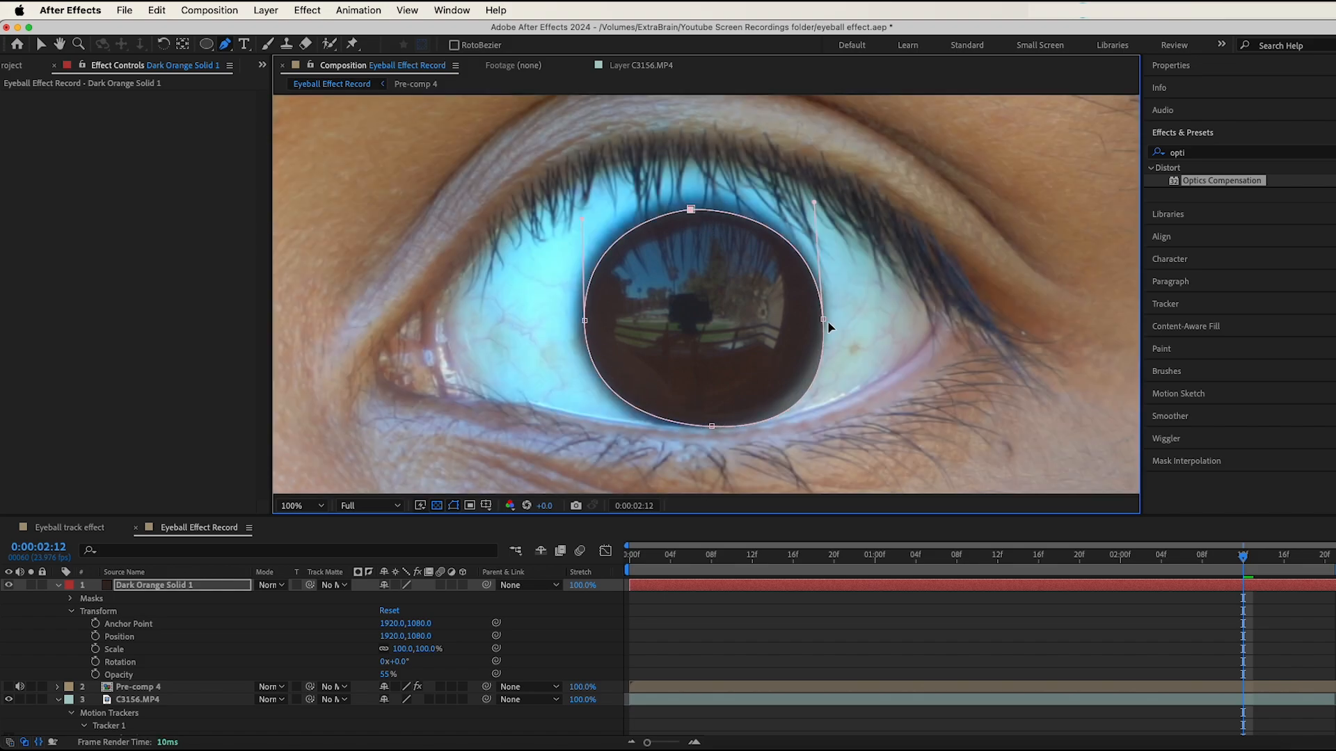
left_click(823, 319)
left_click_drag(831, 436, 831, 400)
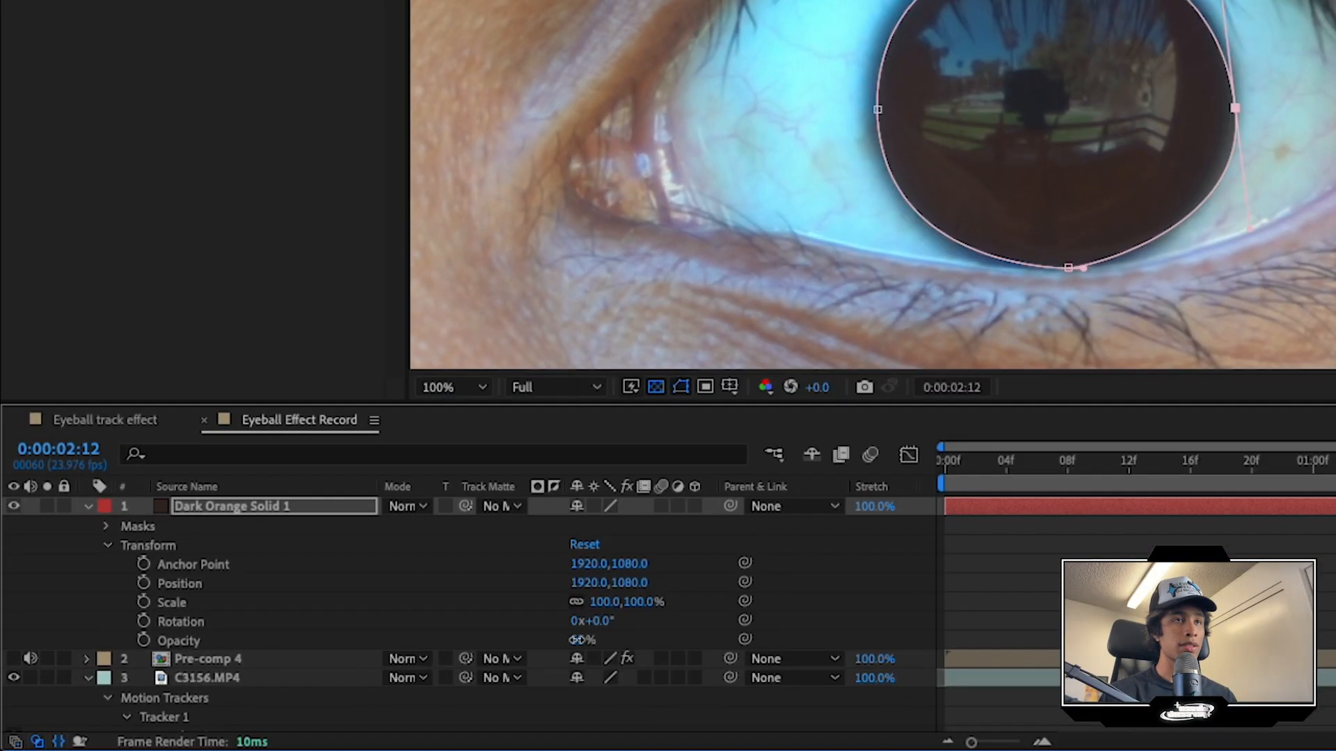
Set the brown solid's Opacity to 100% and soften its mask with a feather of about 51 pixels and an expansion of -16 pixels.
left_click_drag(386, 674, 539, 679)
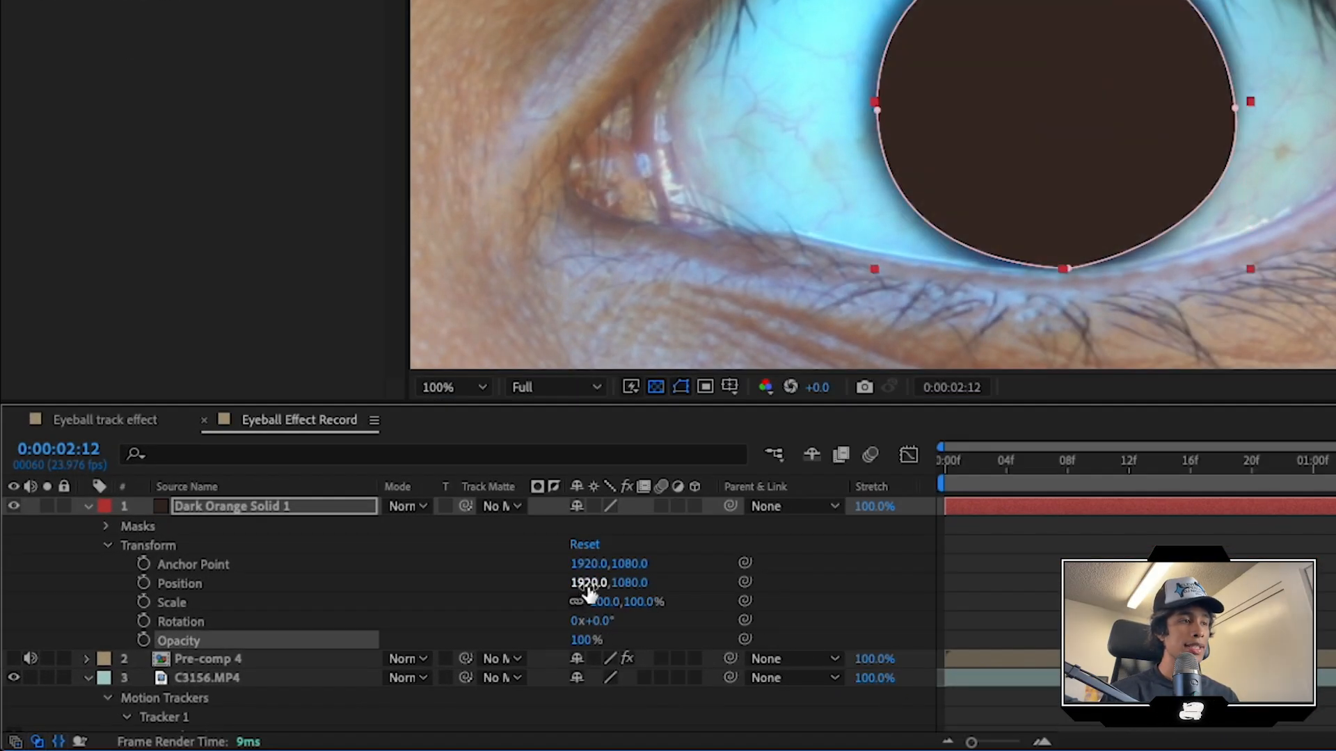
left_click(123, 530)
left_click(127, 547)
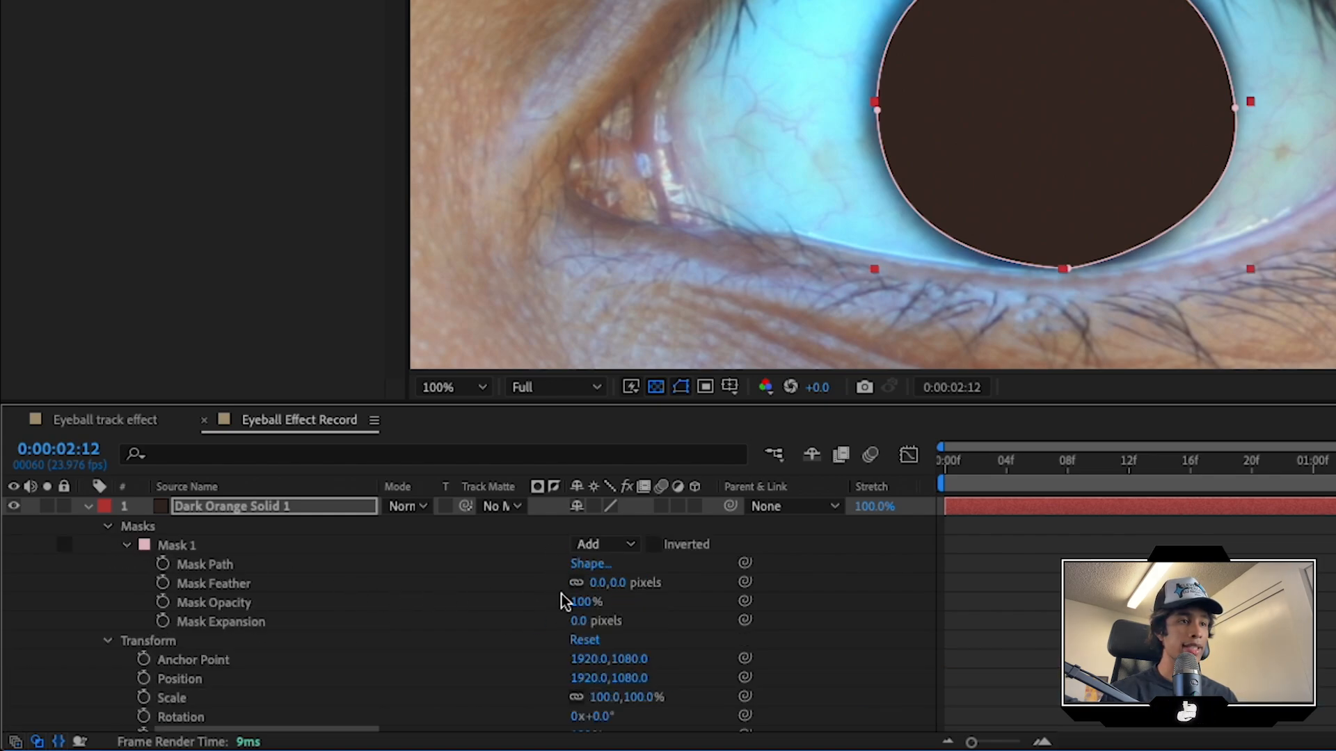
left_click_drag(597, 583, 669, 585)
left_click_drag(579, 620, 566, 624)
left_click(596, 583)
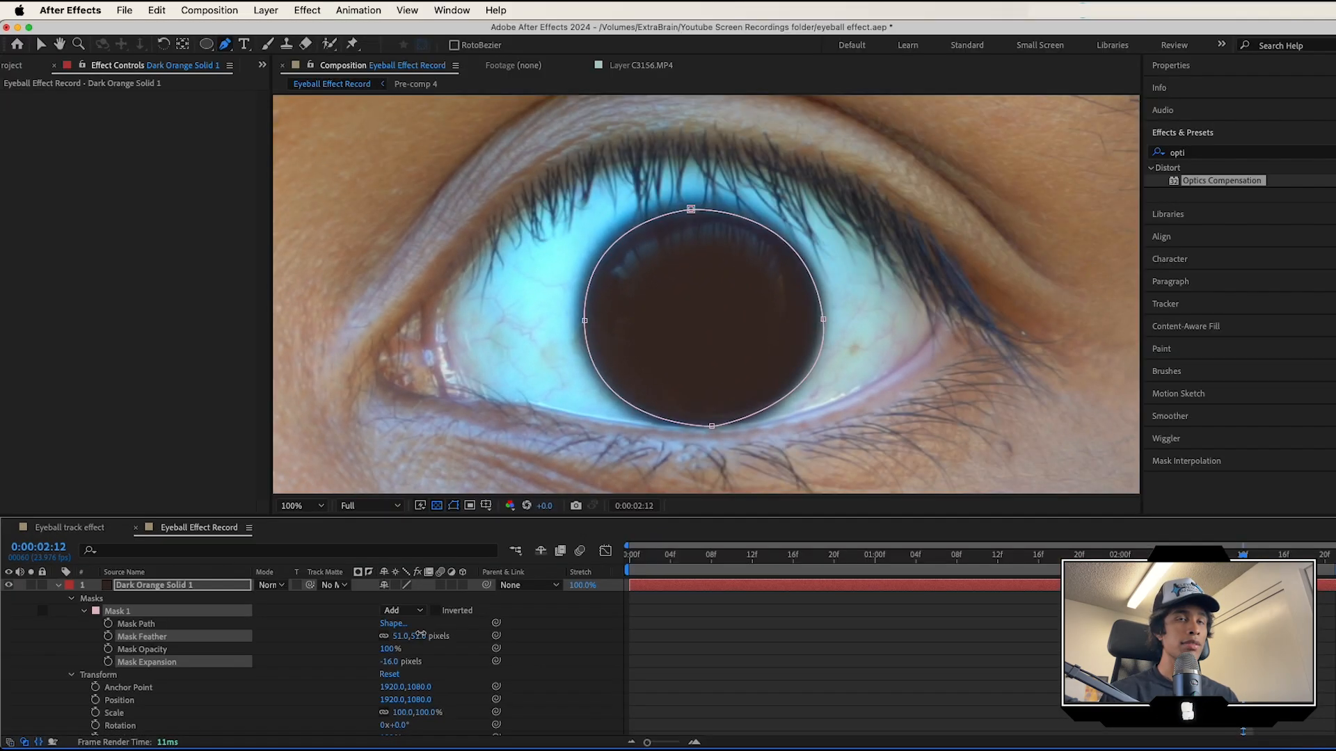
left_click_drag(413, 635, 416, 637)
left_click(957, 641)
left_click(58, 586)
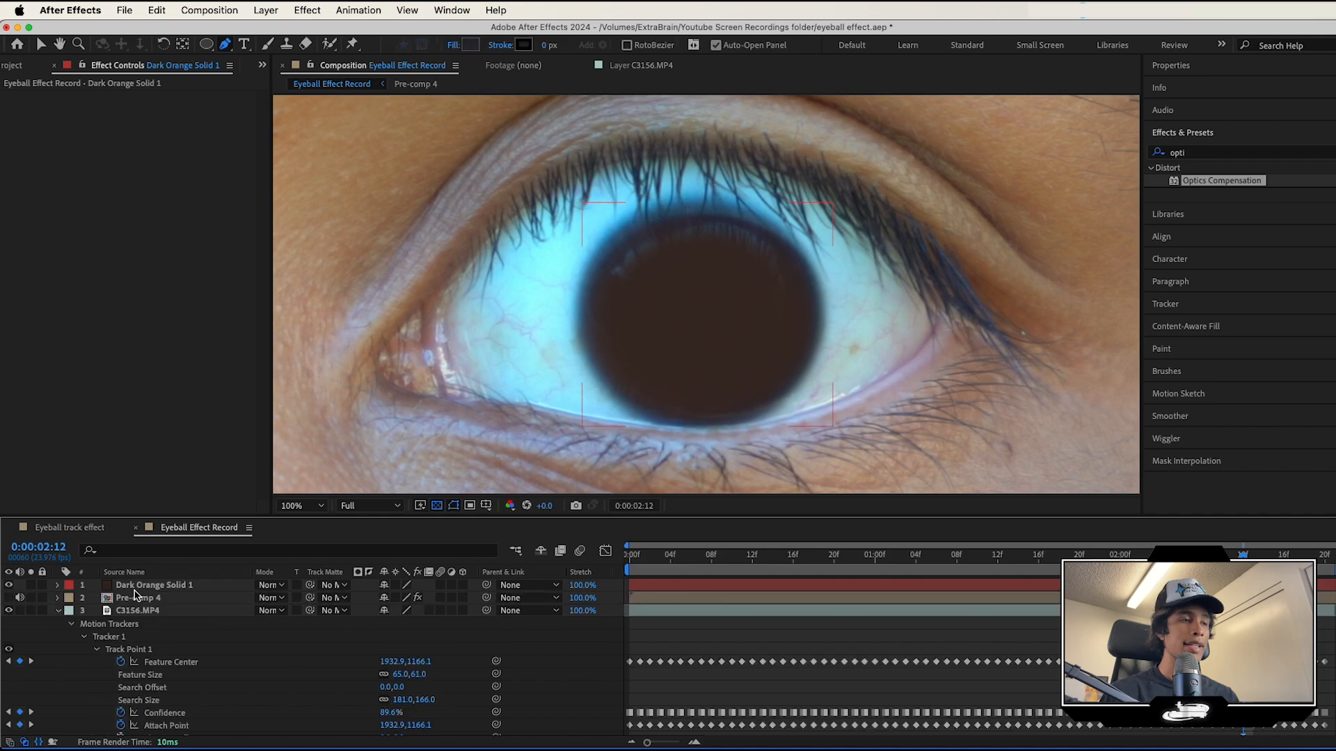
Show Pre-comp 4 again and move it above the brown solid in the layer order.
left_click(8, 597)
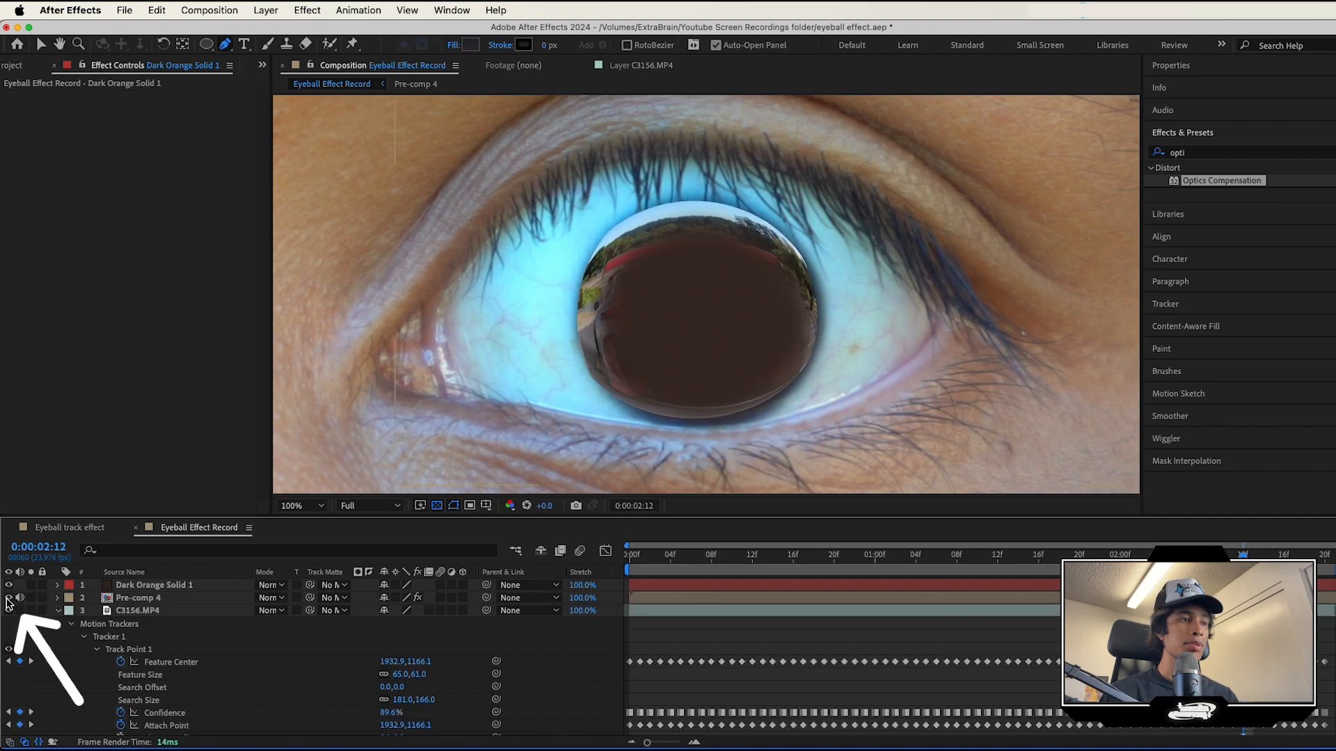
left_click(162, 594)
left_click_drag(162, 589, 160, 583)
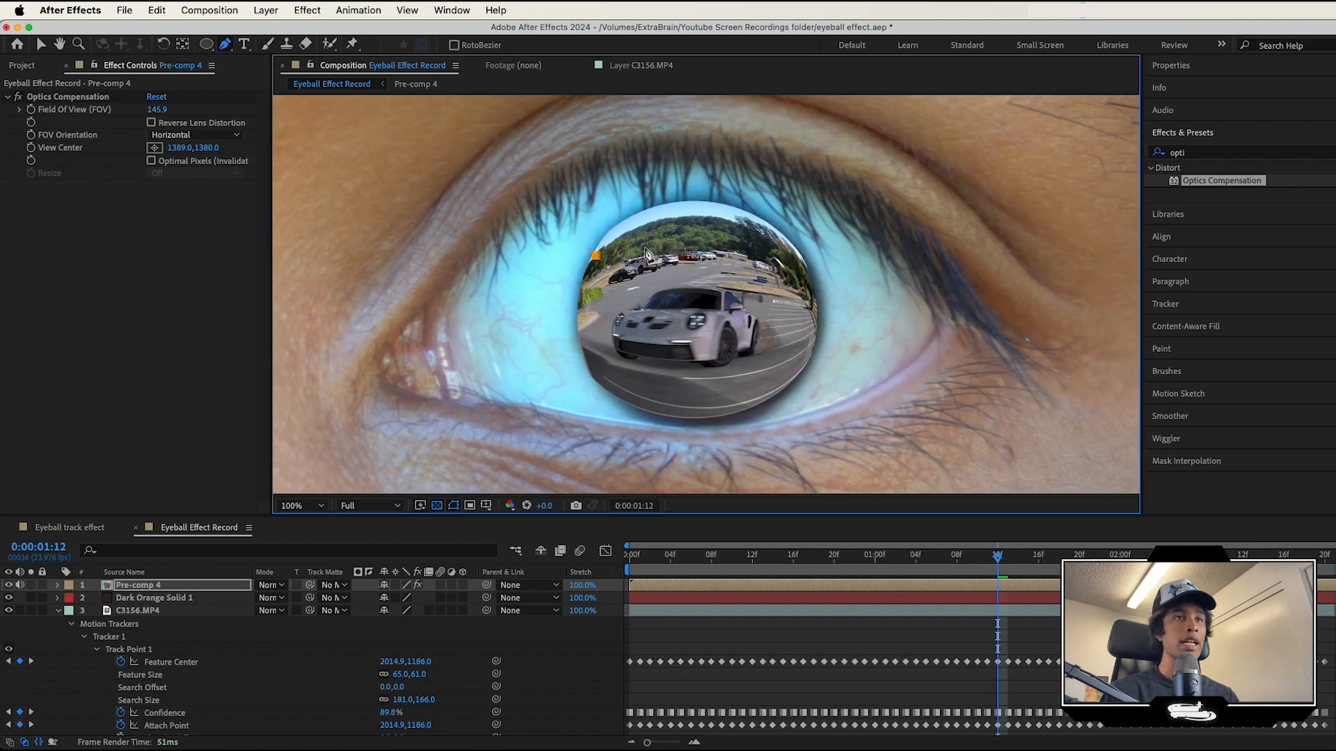
Undo the stray mask point and draw a closed, curved Pen tool mask on Pre-comp 4 around the iris, smoothing its curves.
key("super+z")
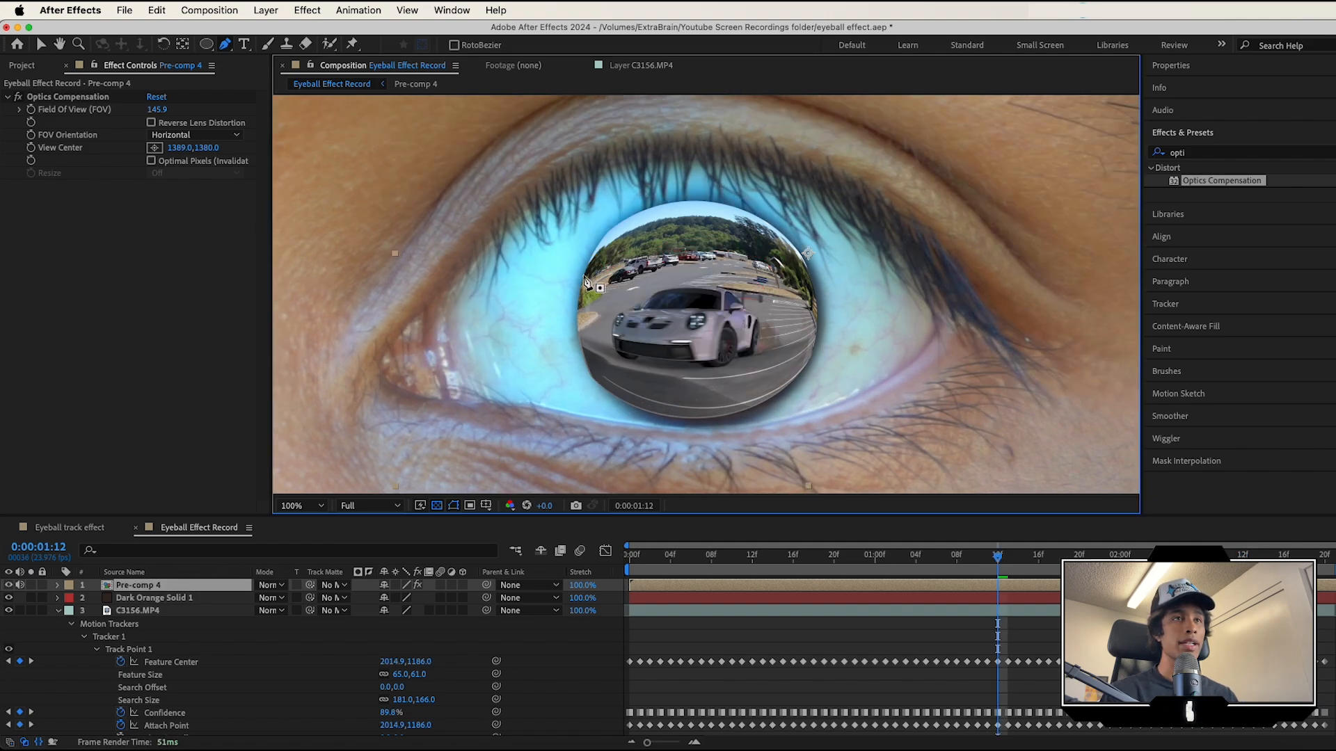
left_click(593, 264)
left_click_drag(806, 275, 847, 412)
left_click_drag(804, 346, 798, 374)
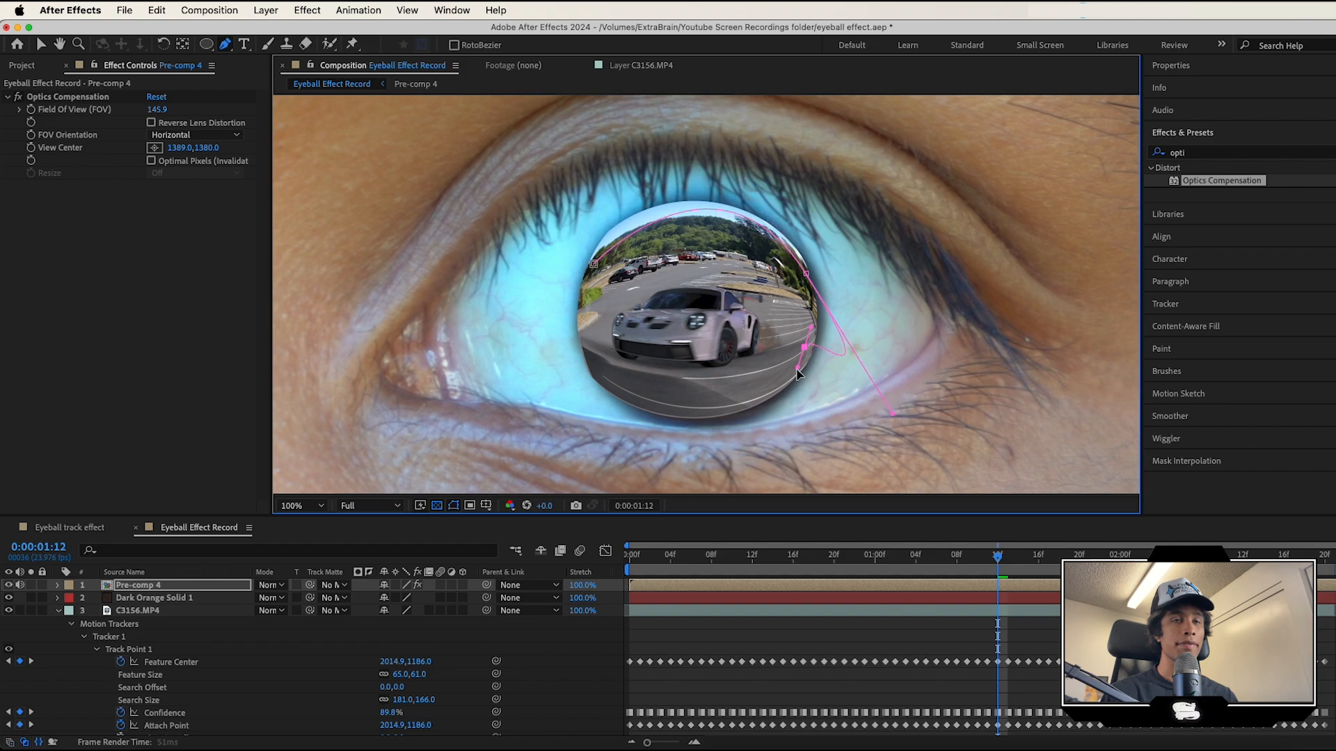
left_click_drag(699, 418, 674, 423)
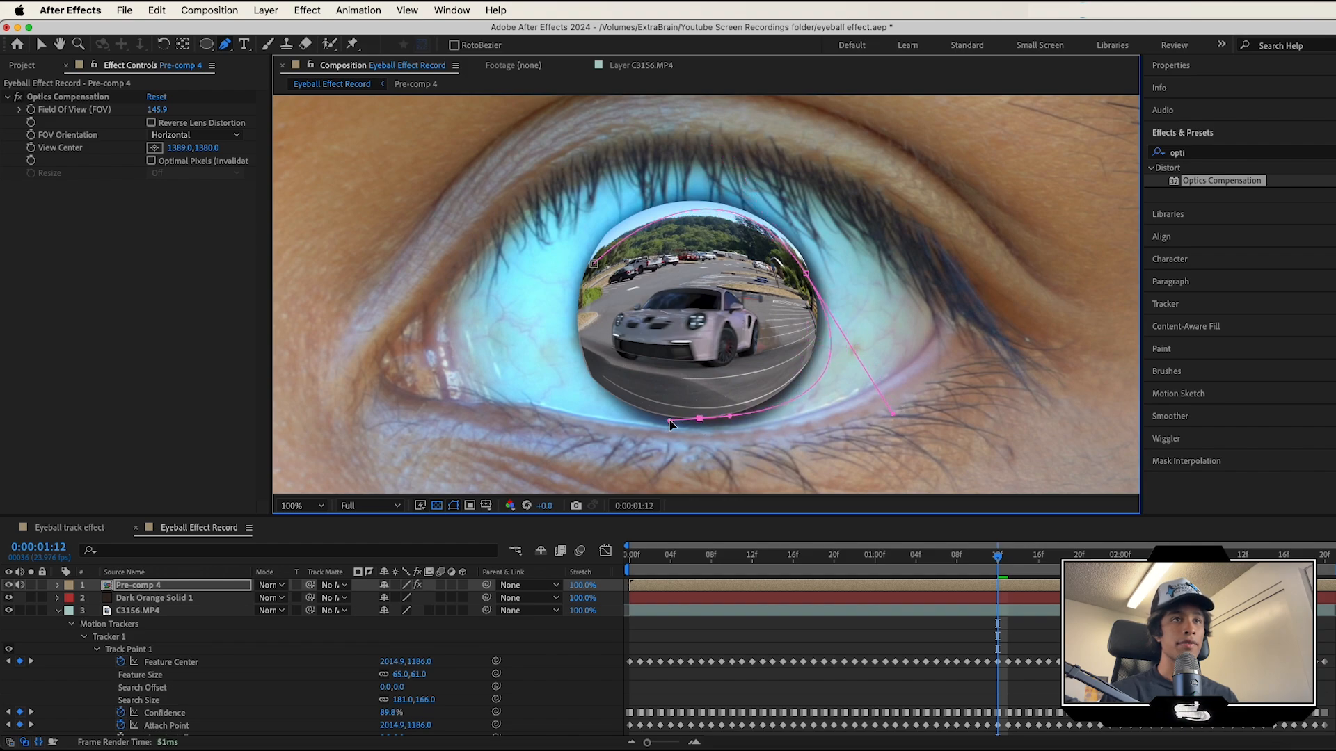
left_click_drag(593, 264, 636, 196)
left_click_drag(719, 134, 724, 160)
left_click(806, 274)
left_click_drag(900, 406, 875, 373)
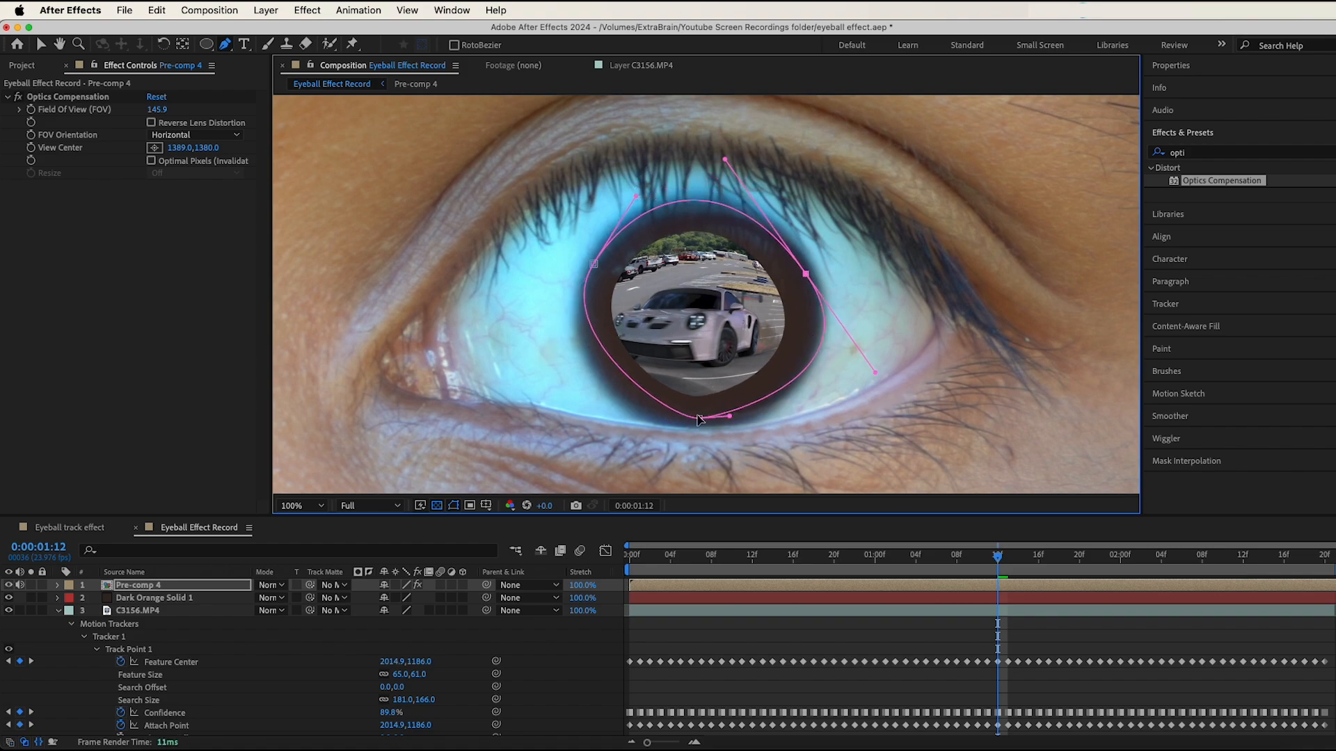
left_click_drag(699, 418, 617, 421)
Set the Pre-comp 4 mask's expansion to 164 pixels and its feather to 419 pixels.
left_click(58, 585)
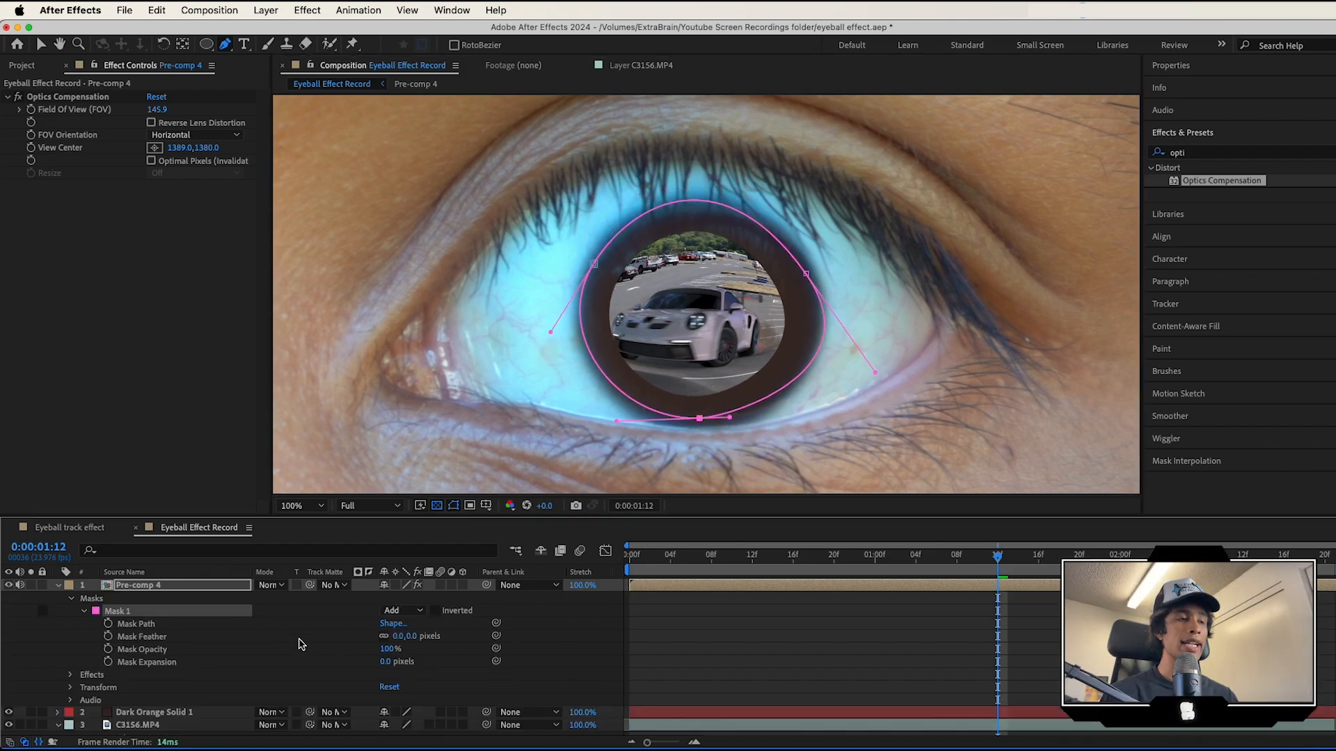
left_click_drag(387, 663, 722, 639)
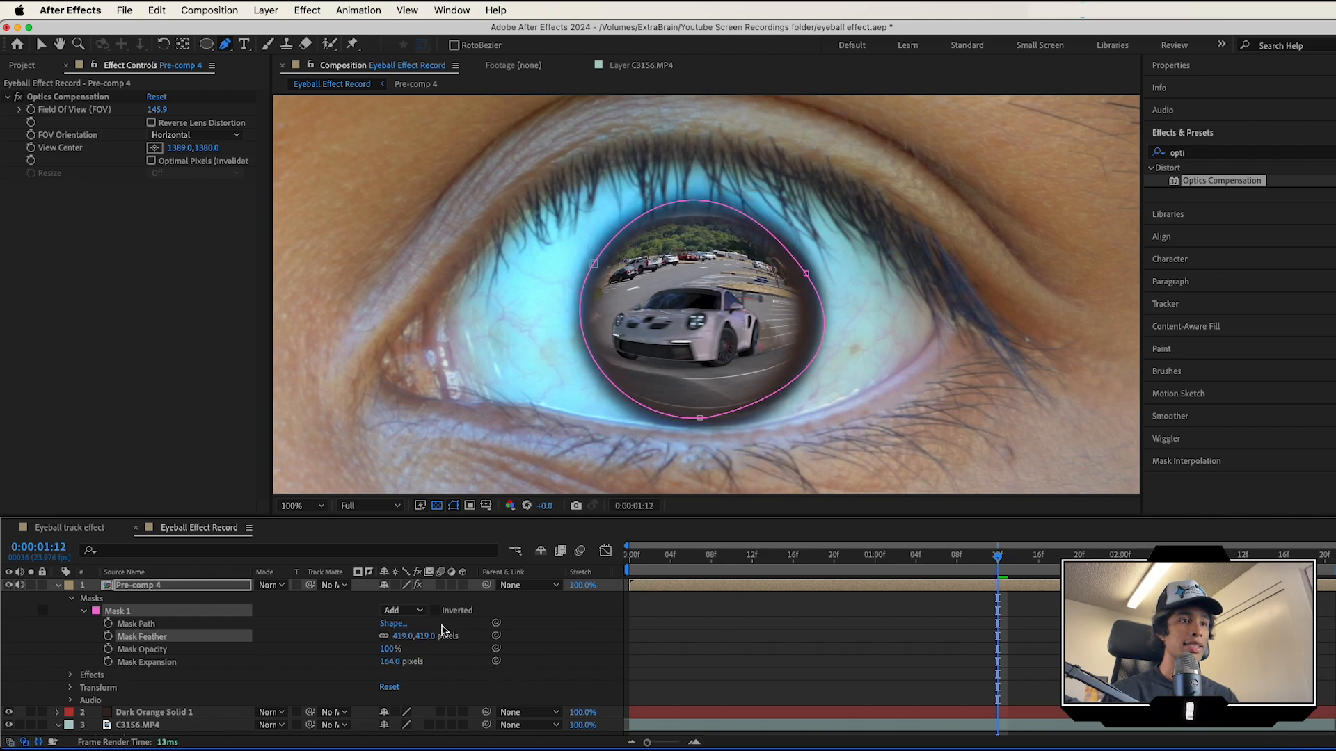
Set the Pre-comp 4 mask's feather to 493 pixels, then scale the layer down slightly and reposition it over the iris.
left_click_drag(421, 640, 503, 634)
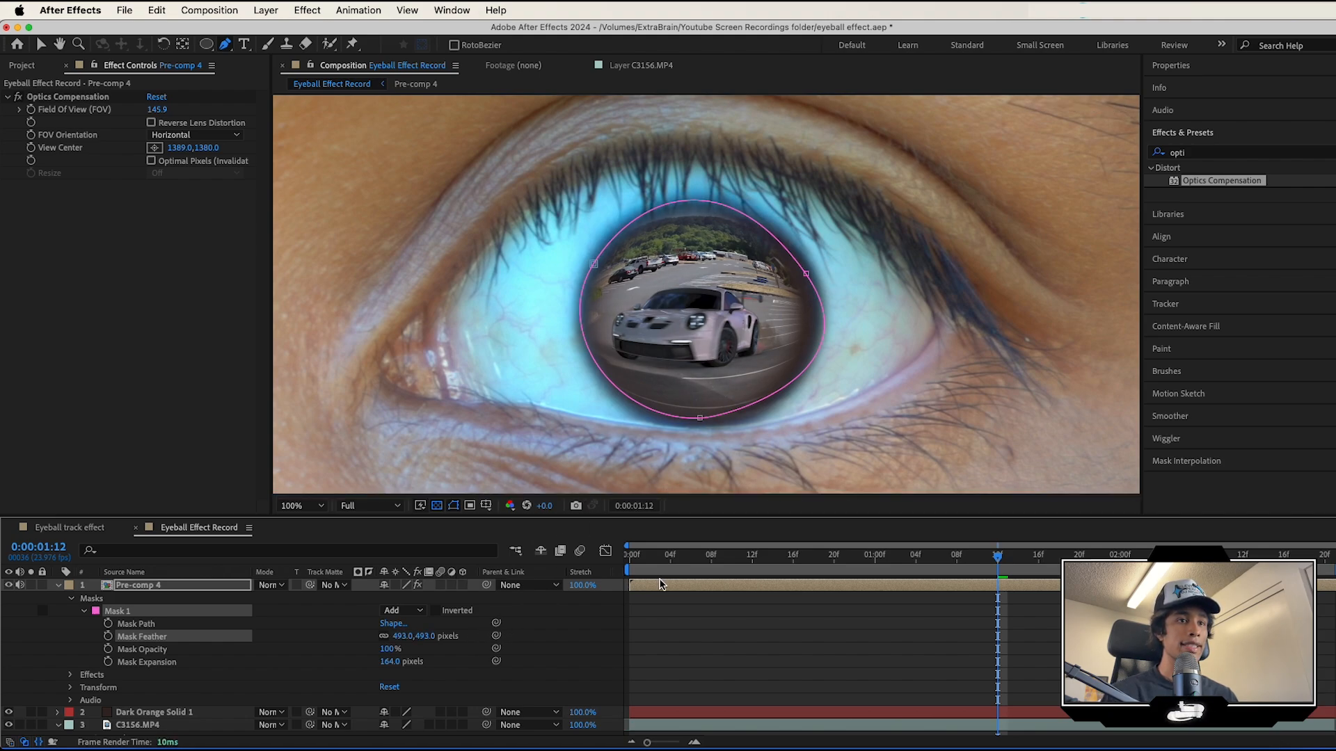
left_click(659, 585)
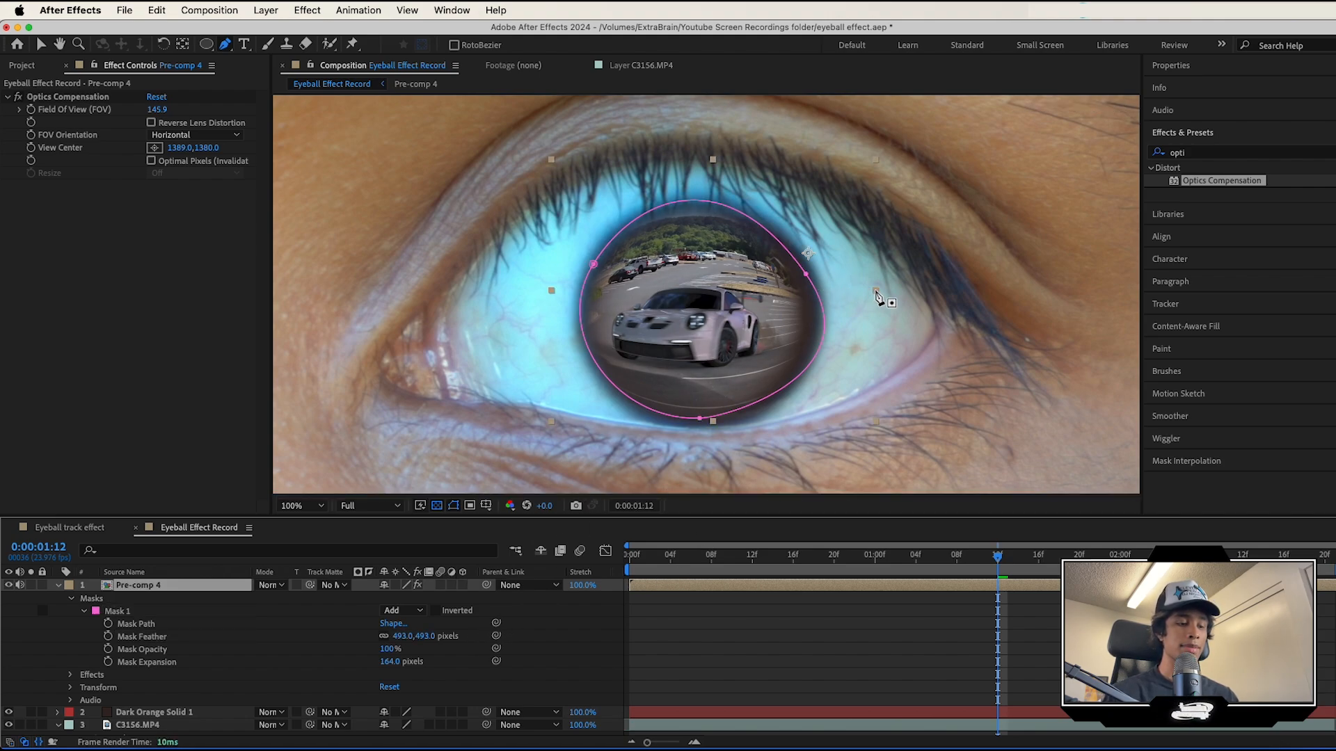
key("v")
left_click_drag(875, 289, 868, 292)
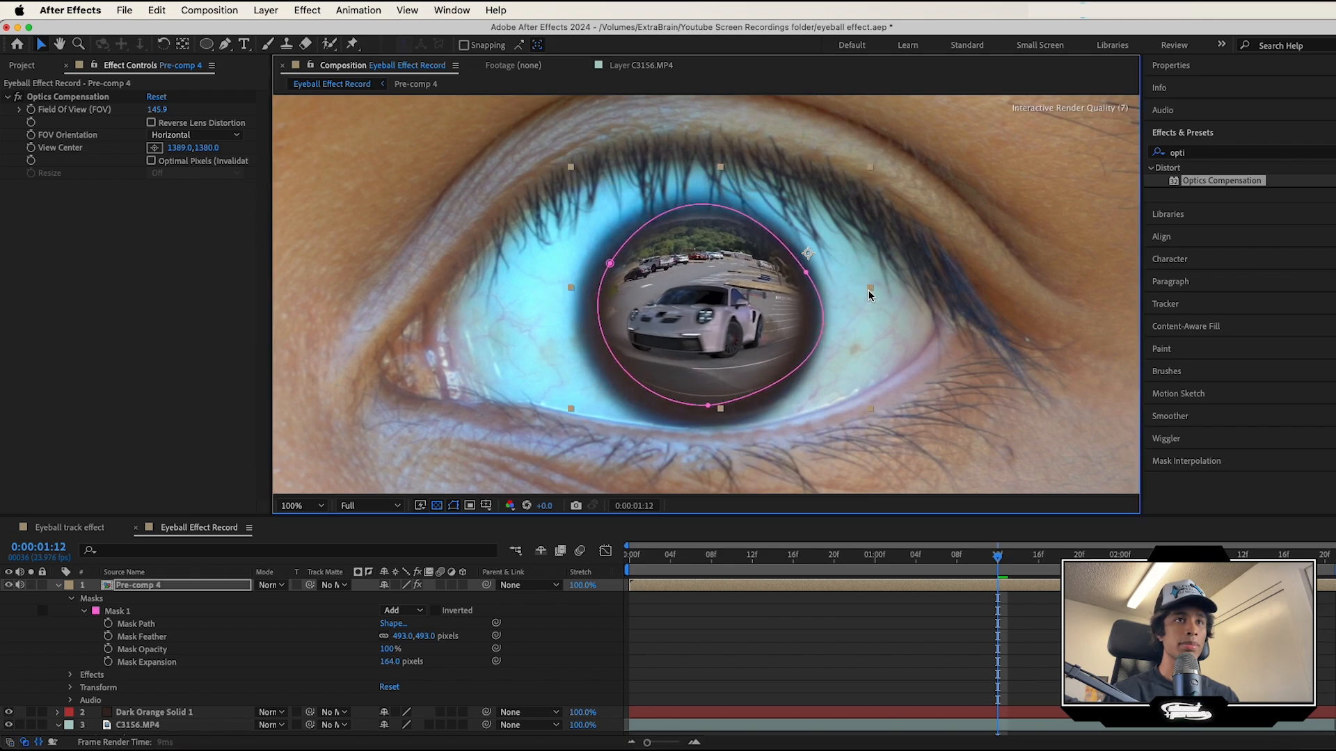
left_click_drag(762, 309, 752, 319)
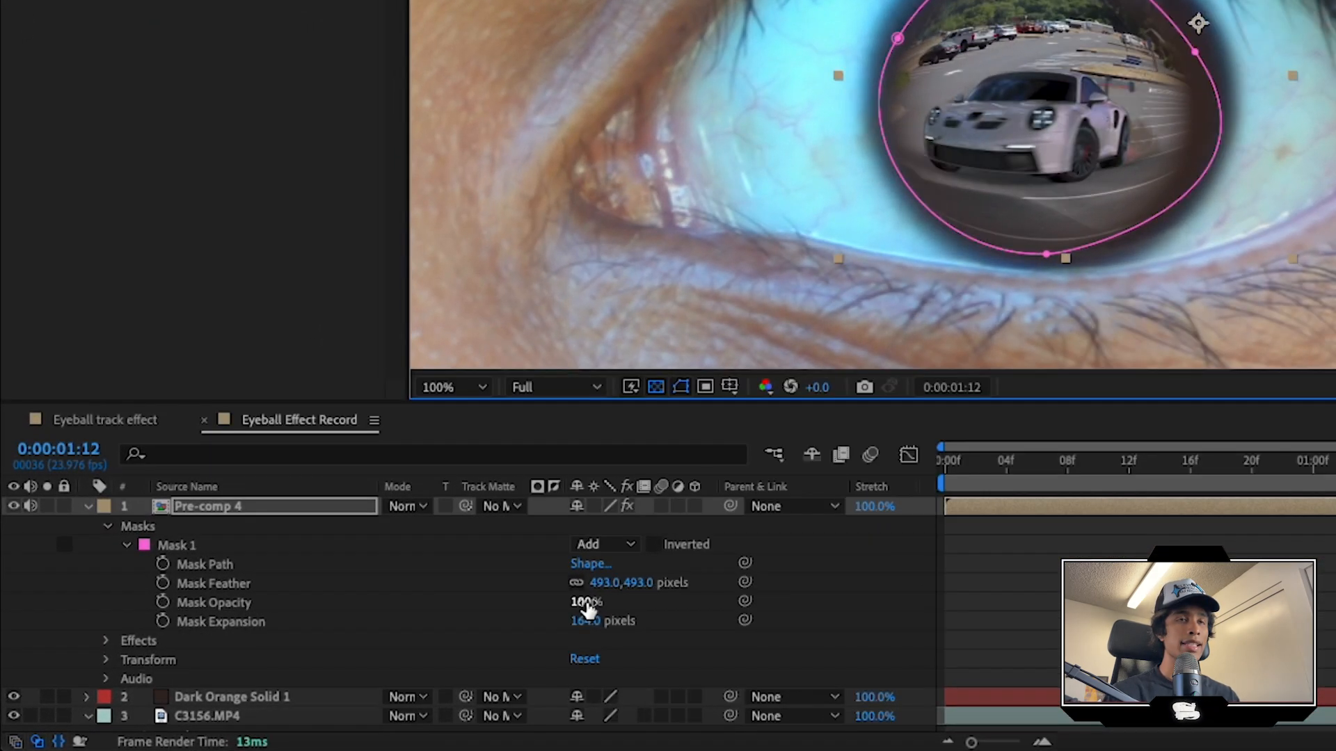
Set the Pre-comp 4 mask's opacity to 75% and play back the composition to check the reflection up close and full frame.
left_click_drag(388, 650, 378, 654)
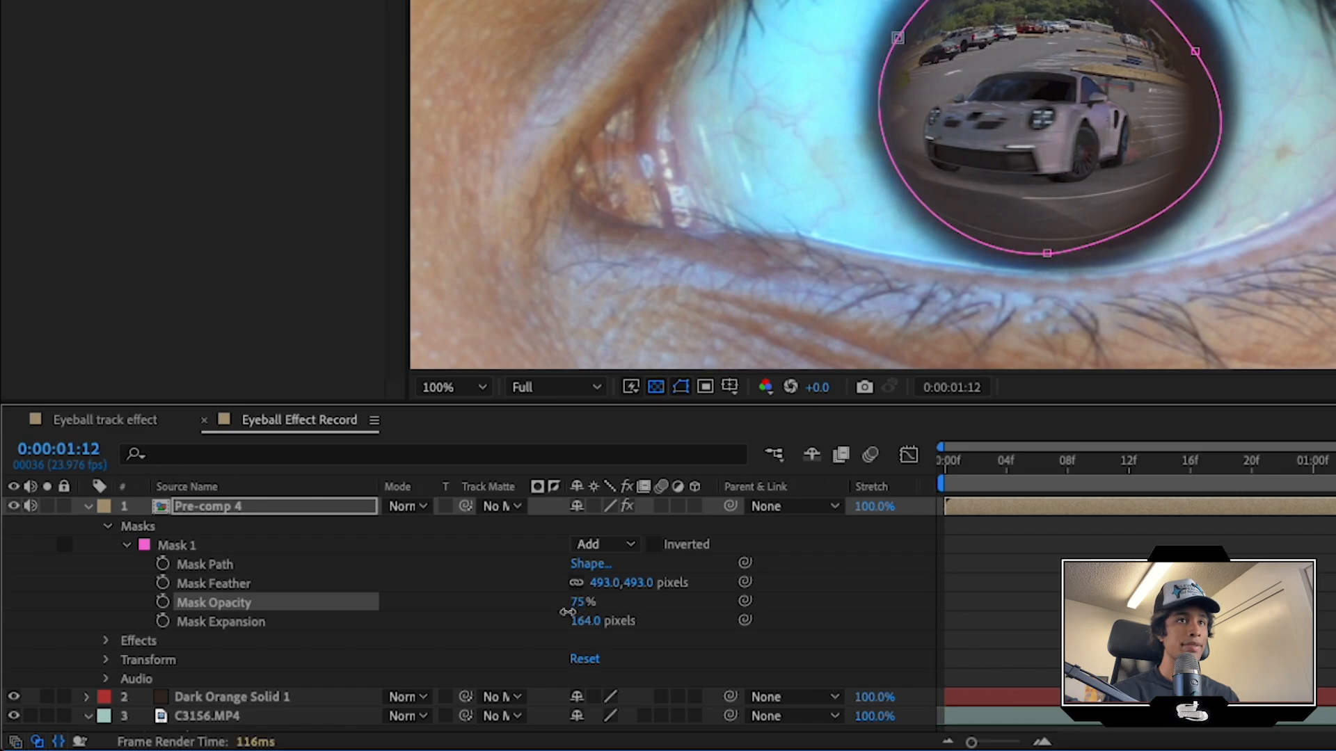
left_click_drag(568, 612, 567, 612)
left_click(1006, 596)
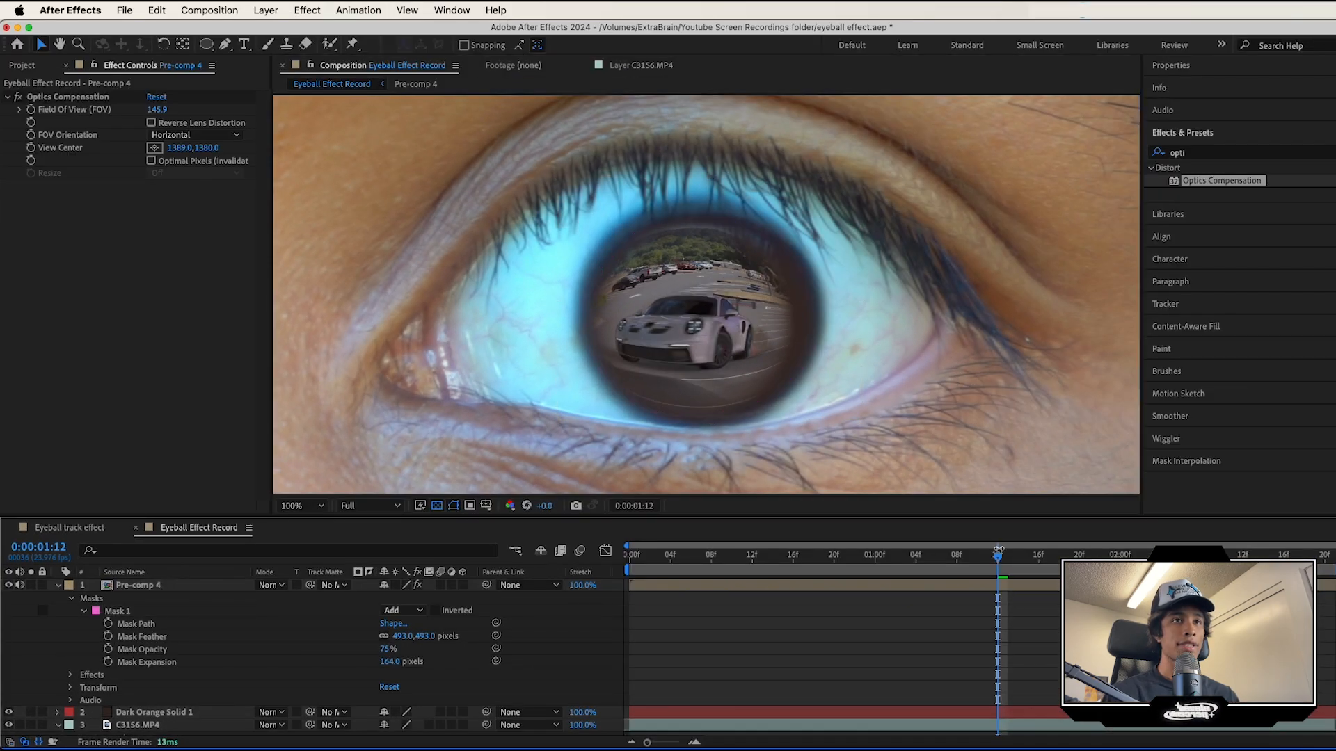
key("space")
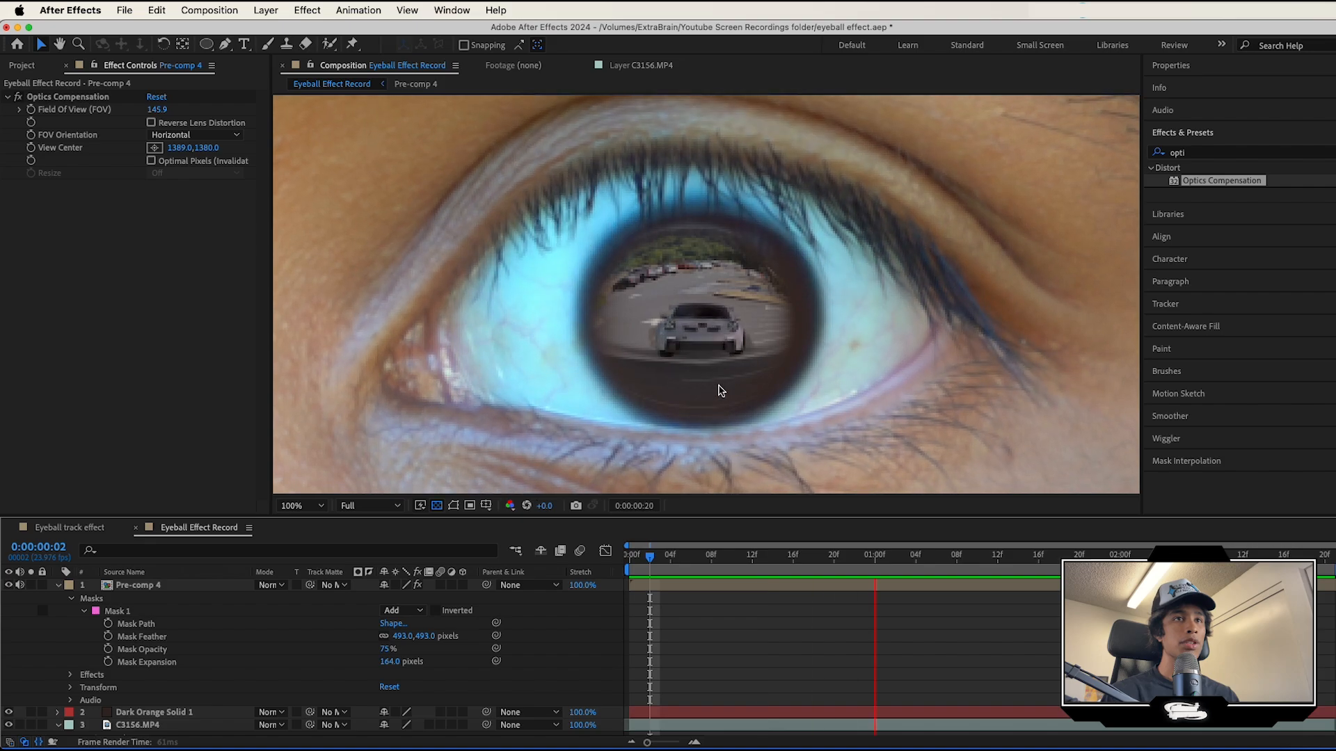
scroll(732, 390, "down", 2)
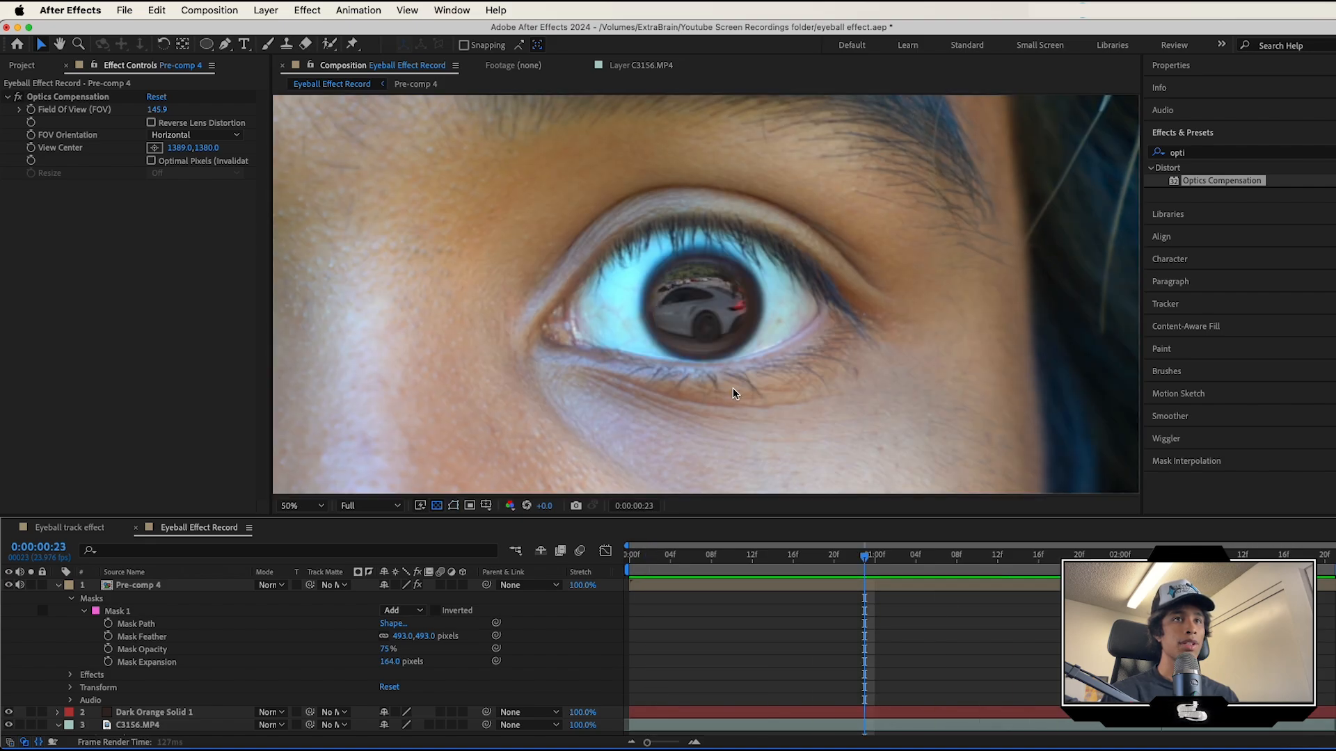
scroll(748, 319, "down", 1)
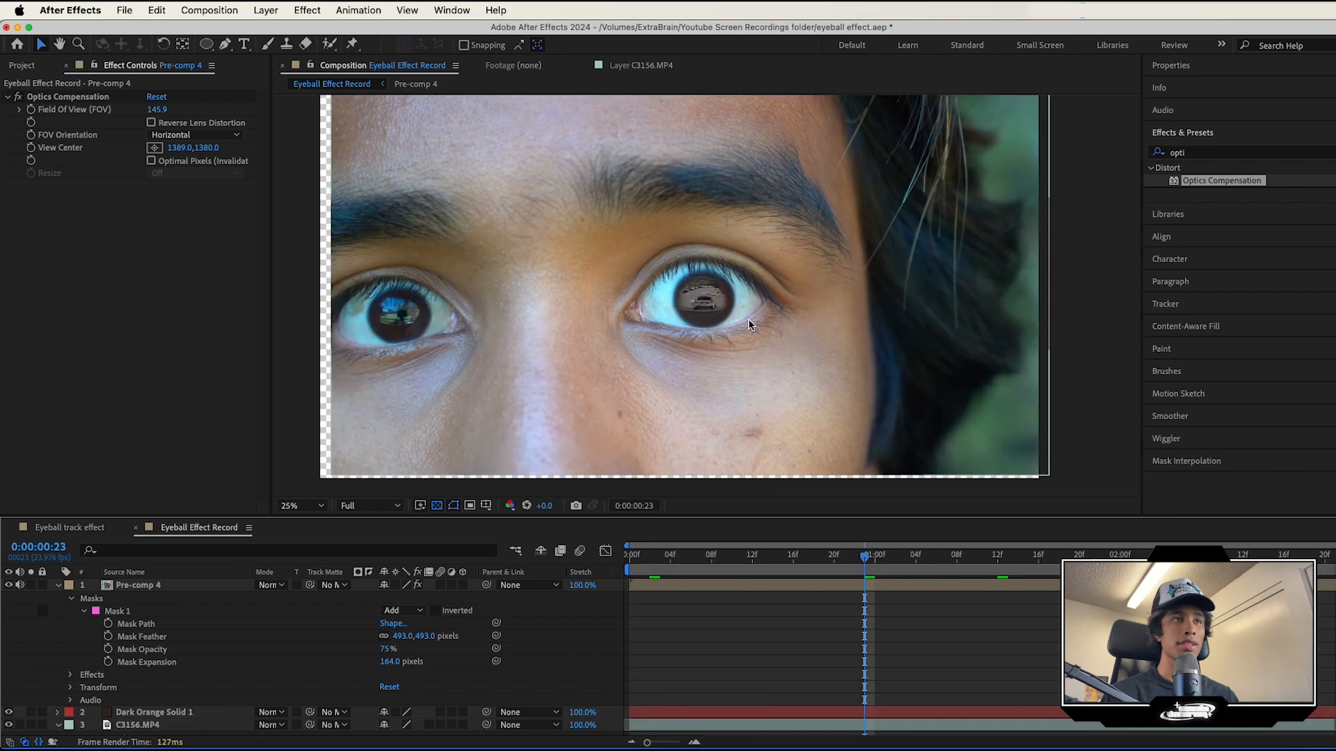
scroll(749, 318, "up", 1)
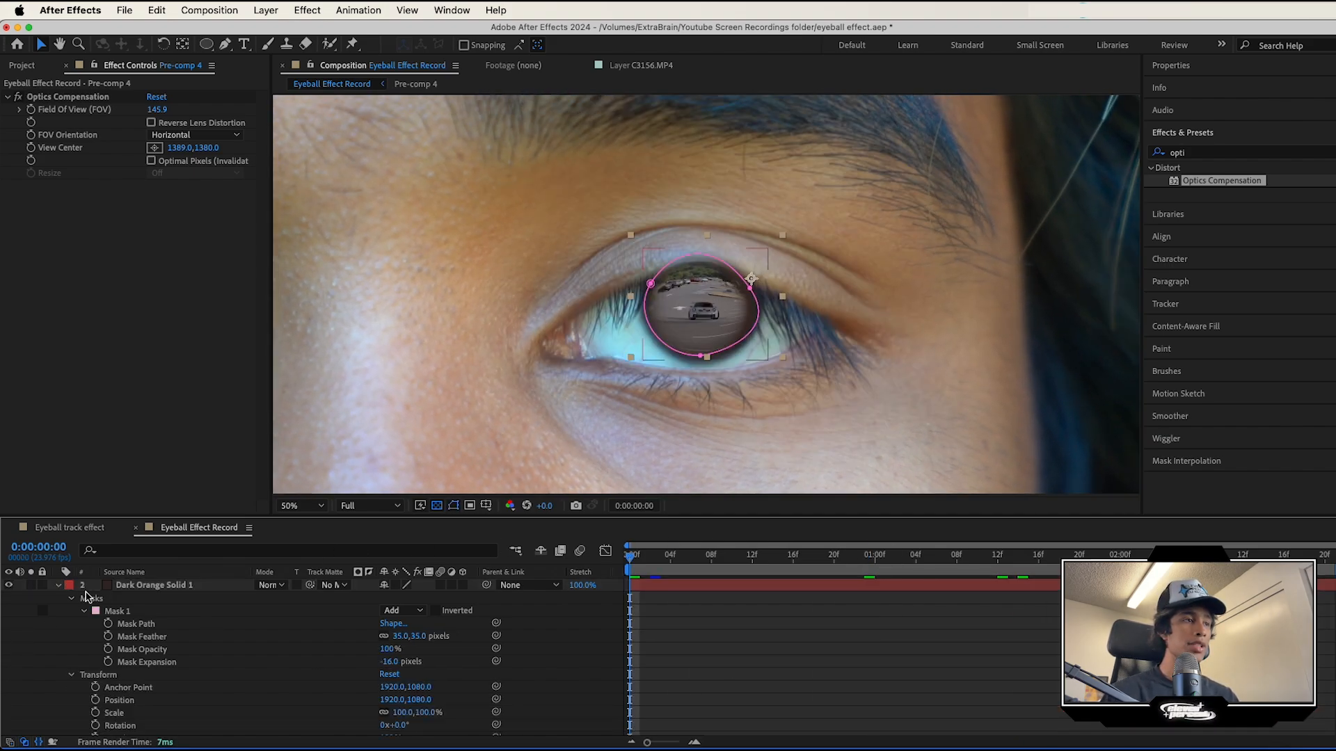
Collapse the Pre-comp 4 properties and pre-compose that layer together with Dark Orange Solid 1.
left_click(59, 587)
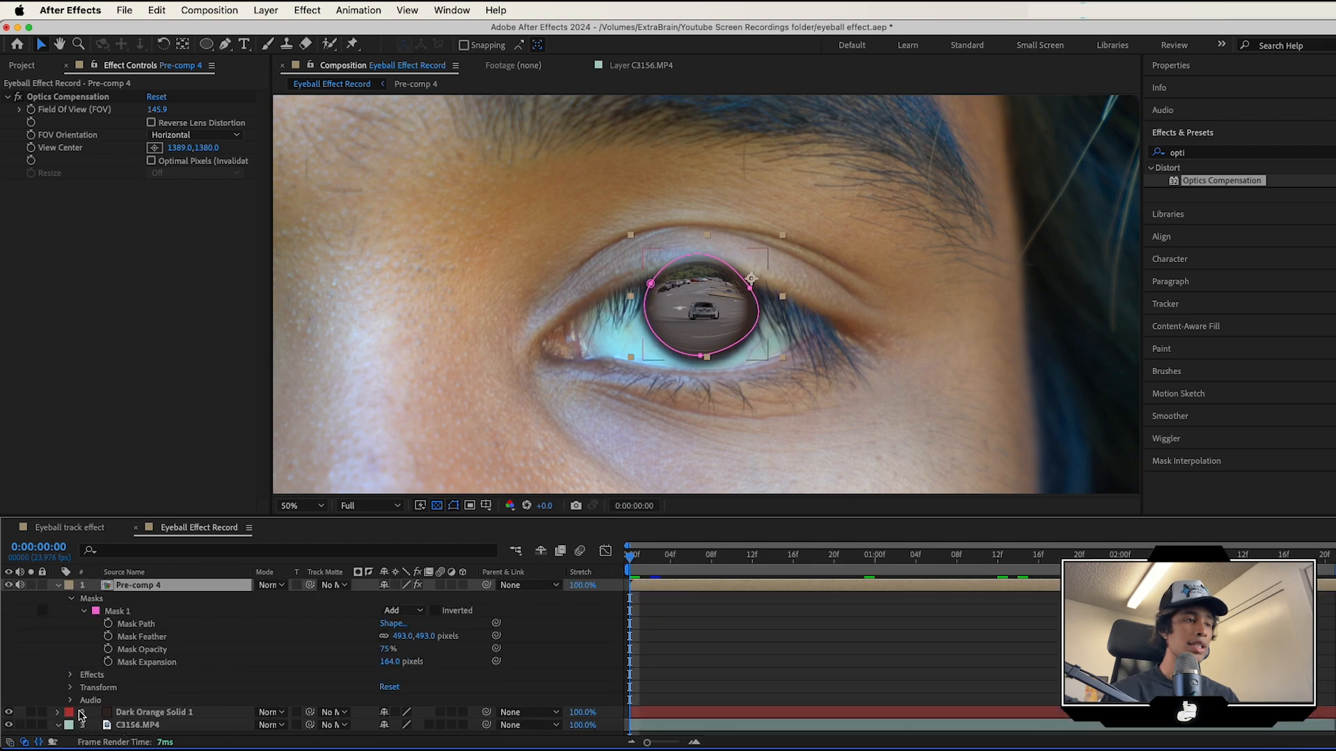
left_click(60, 587)
left_click(161, 599, "shift")
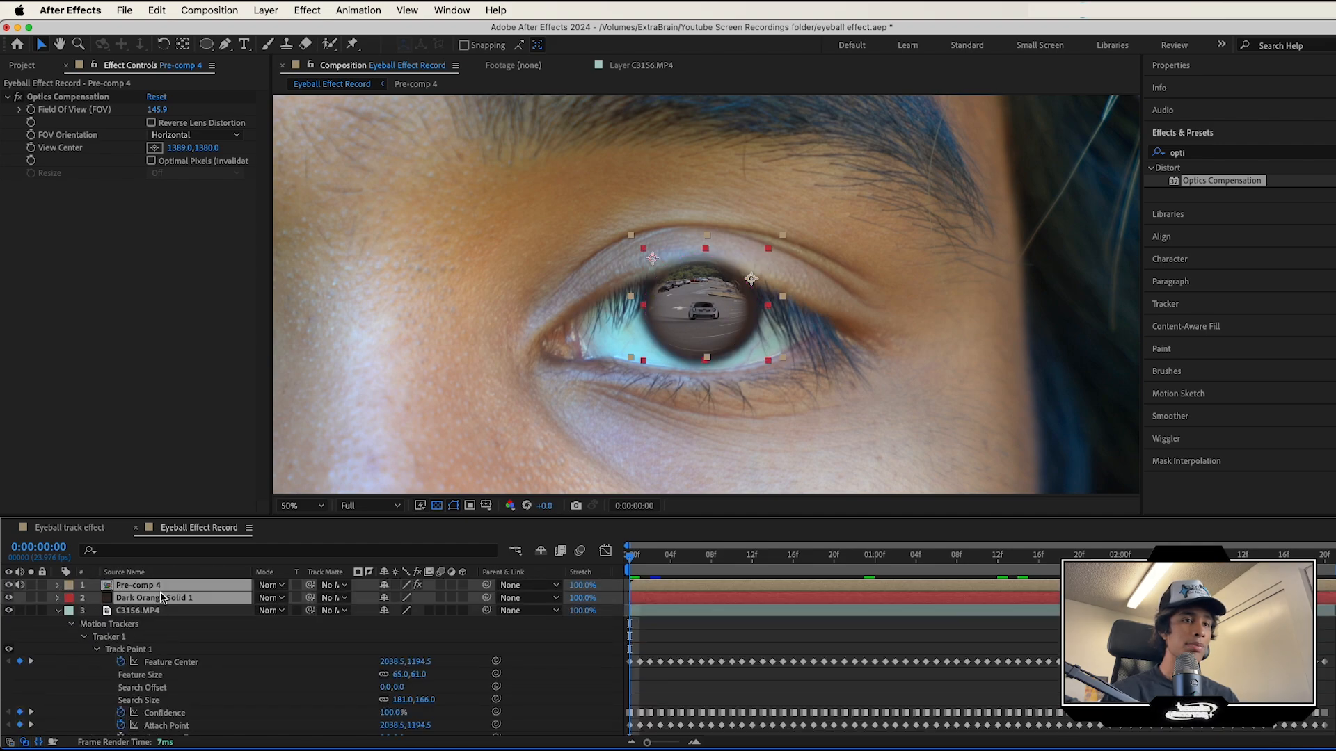
right_click(703, 587)
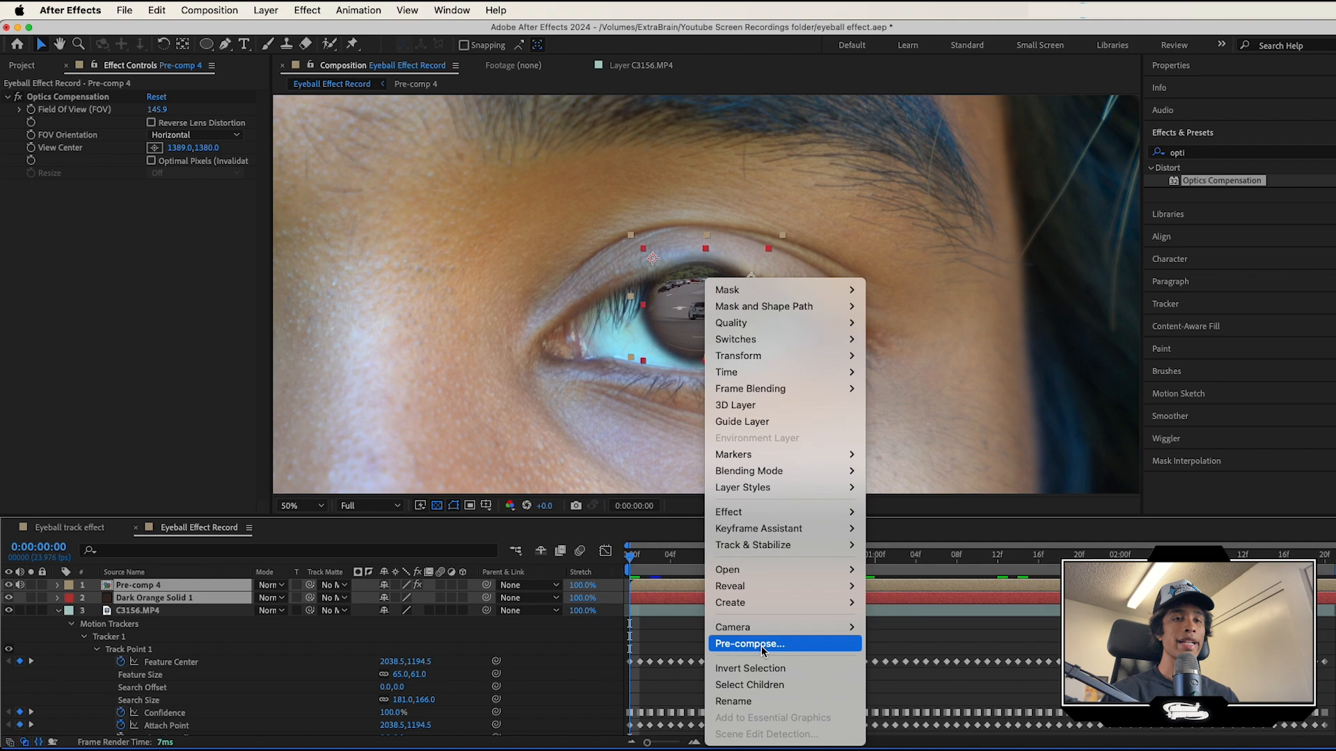
left_click(765, 636)
left_click(664, 421)
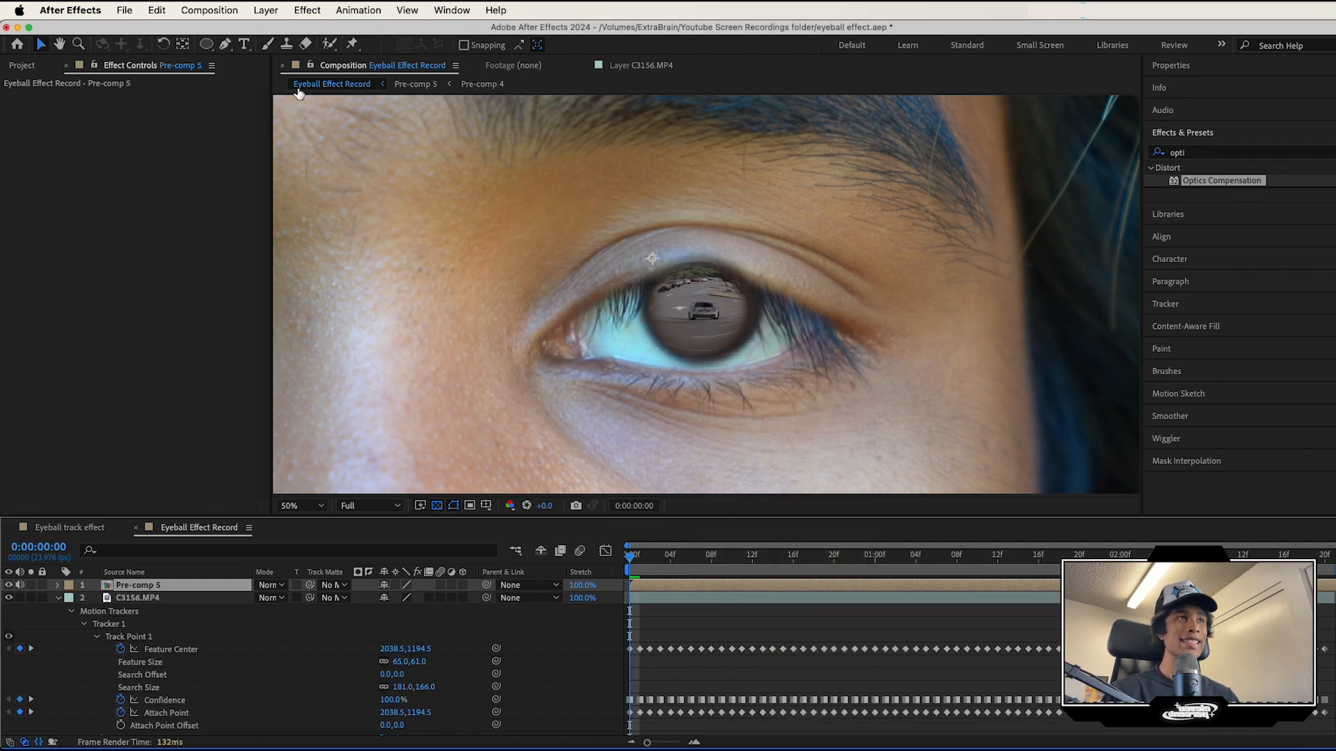
Draw a closed Pen tool mask on Pre-comp 5 along the upper and lower eyelids at the first frame, refining its lower curve.
left_click(229, 46)
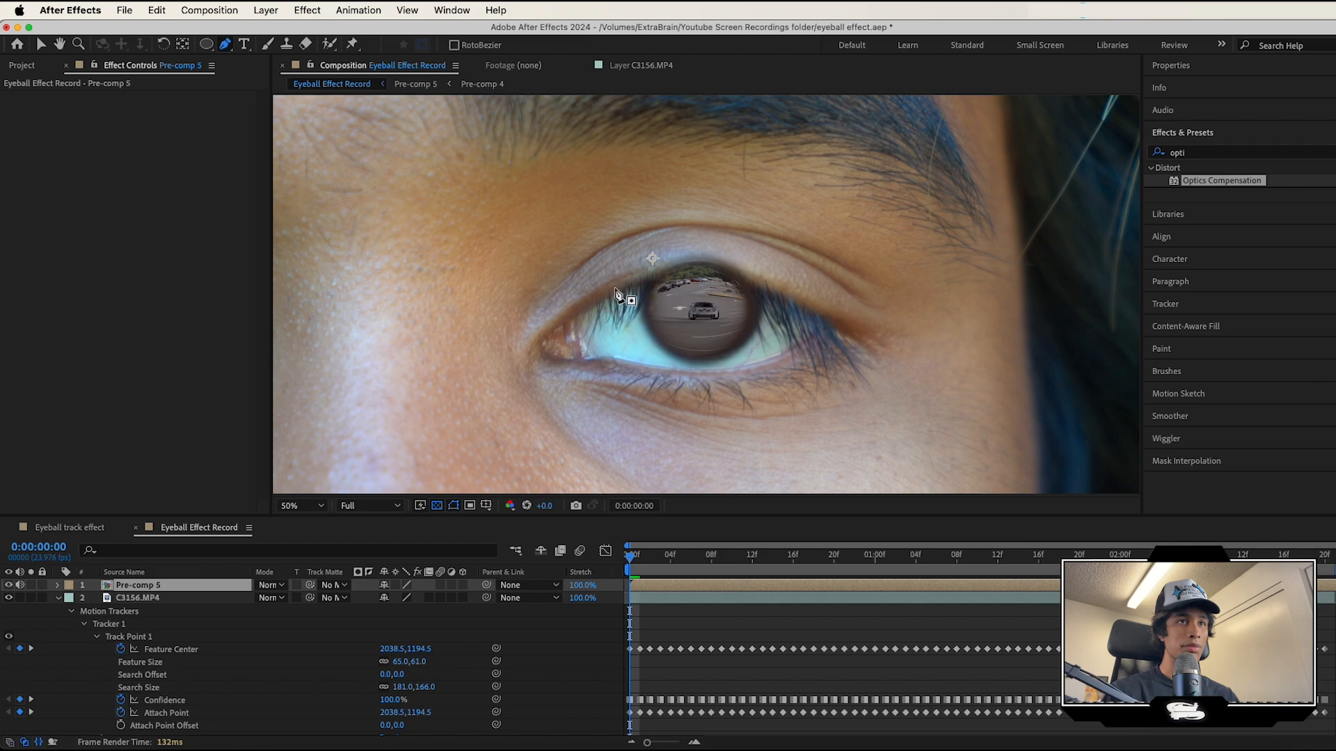
left_click(563, 326)
left_click_drag(831, 323, 979, 430)
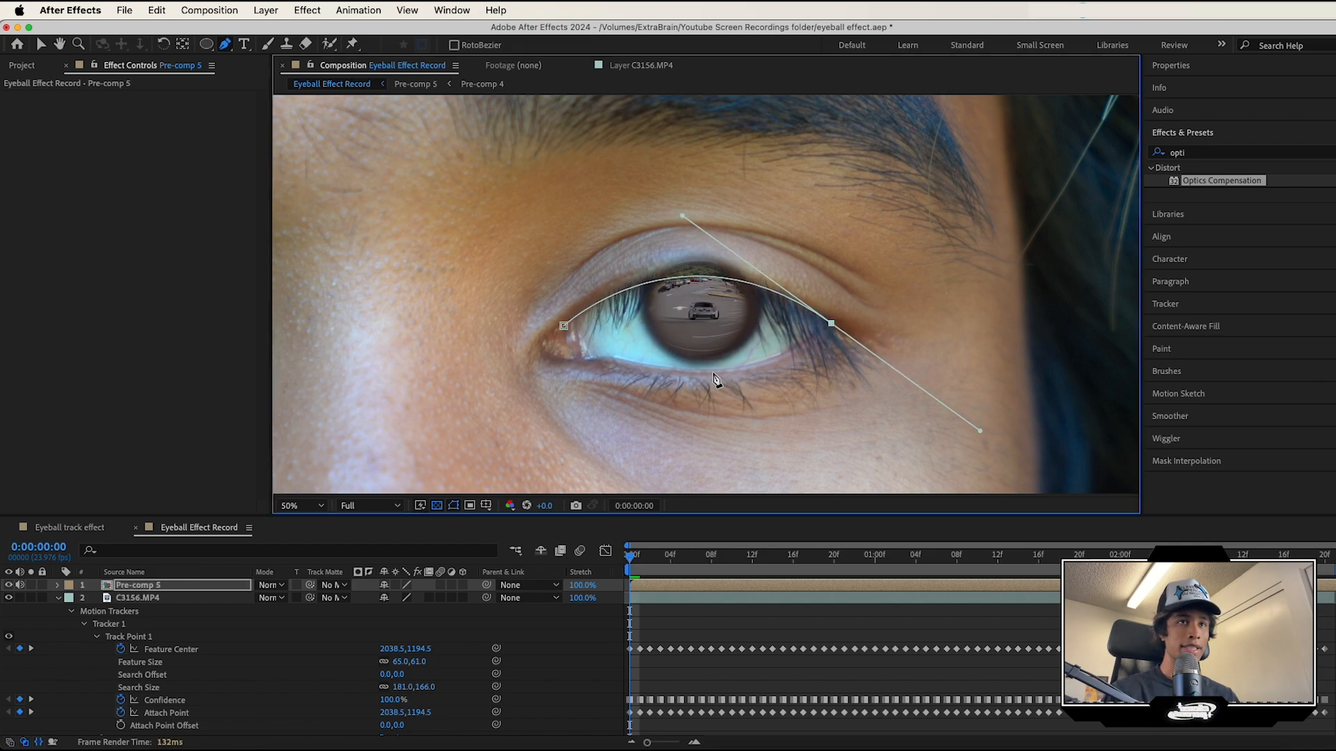
left_click(690, 374)
left_click(582, 354)
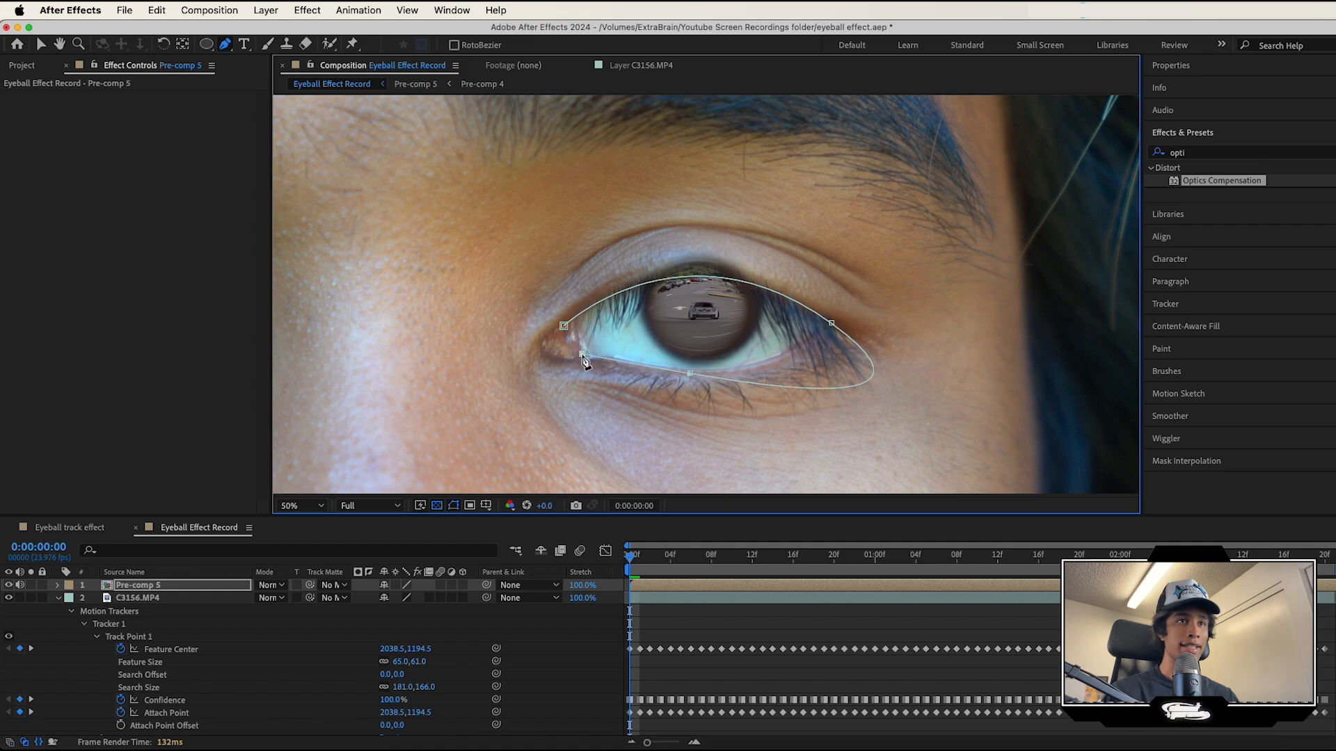
left_click(563, 326)
left_click_drag(980, 430, 847, 335)
left_click(767, 353)
left_click_drag(768, 352, 762, 362)
Start keyframing the Pre-comp 5 mask's path at 0:00:00:00 and set its feather to 95 pixels.
left_click(57, 586)
left_click(70, 599)
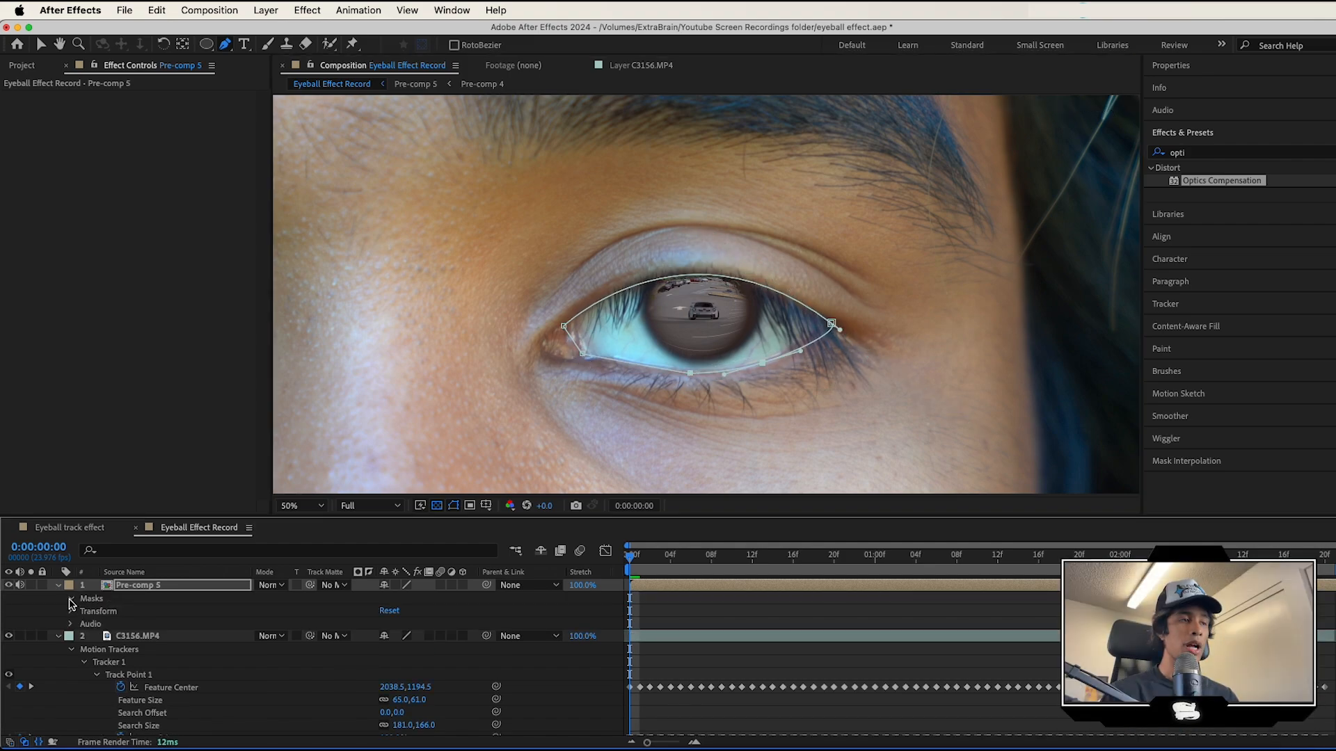
left_click(85, 611)
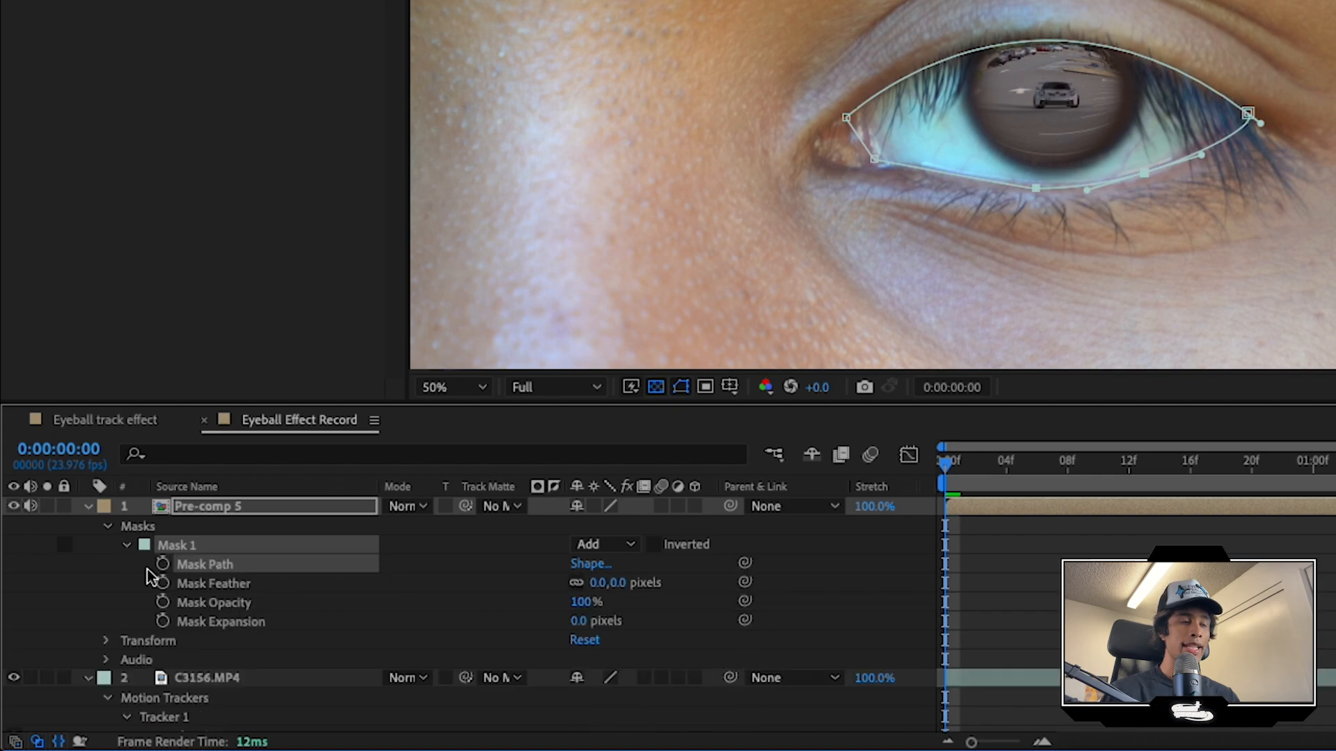
left_click(163, 564)
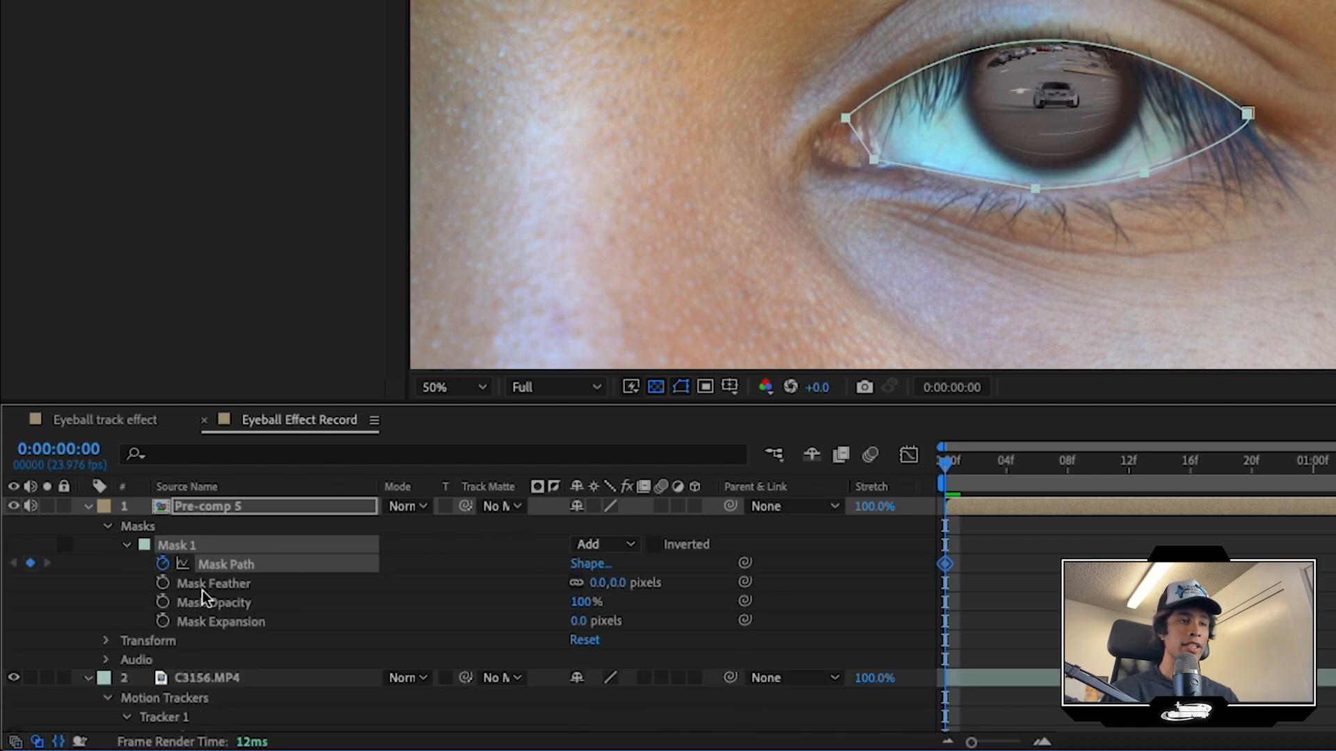
left_click_drag(592, 588, 663, 575)
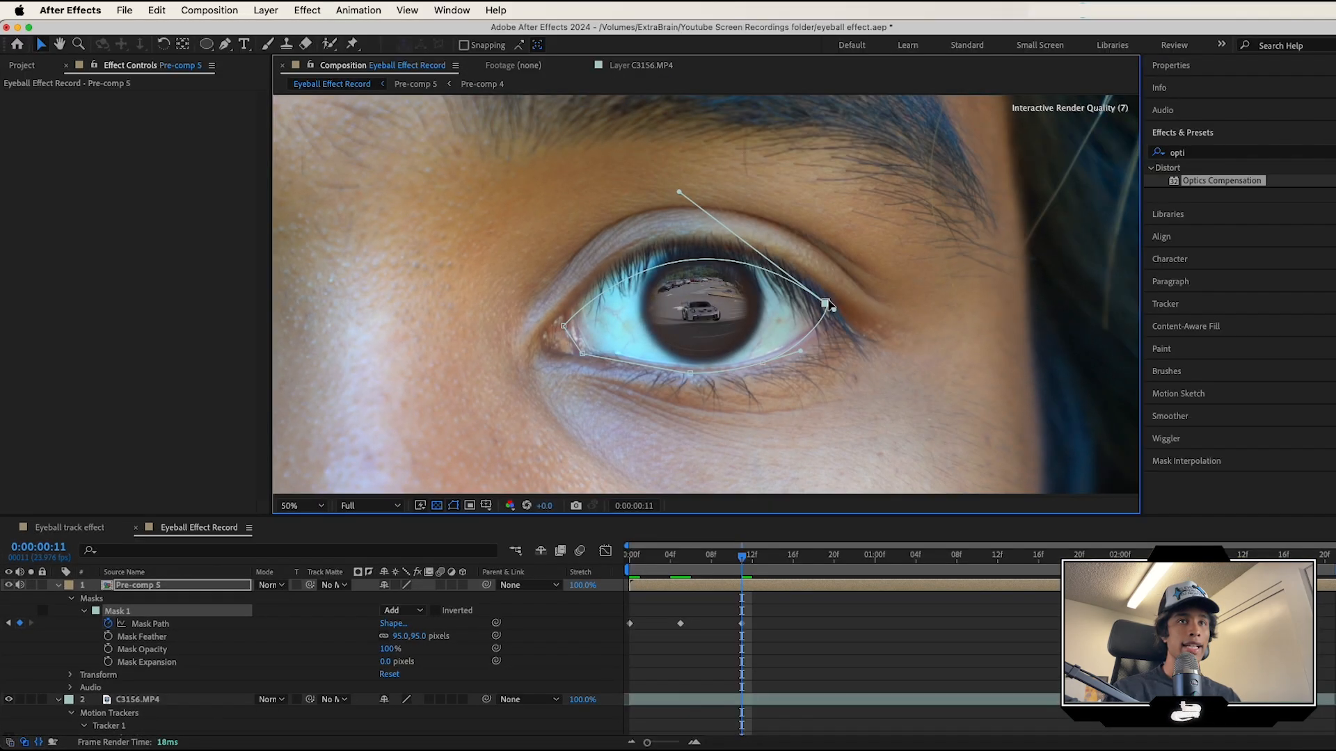
Fit the eyelid mask's corner points to the open eye at 0:00:00:11 and play back the composition to check the masking.
left_click_drag(826, 304, 829, 304)
left_click_drag(559, 326, 573, 311)
key("space")
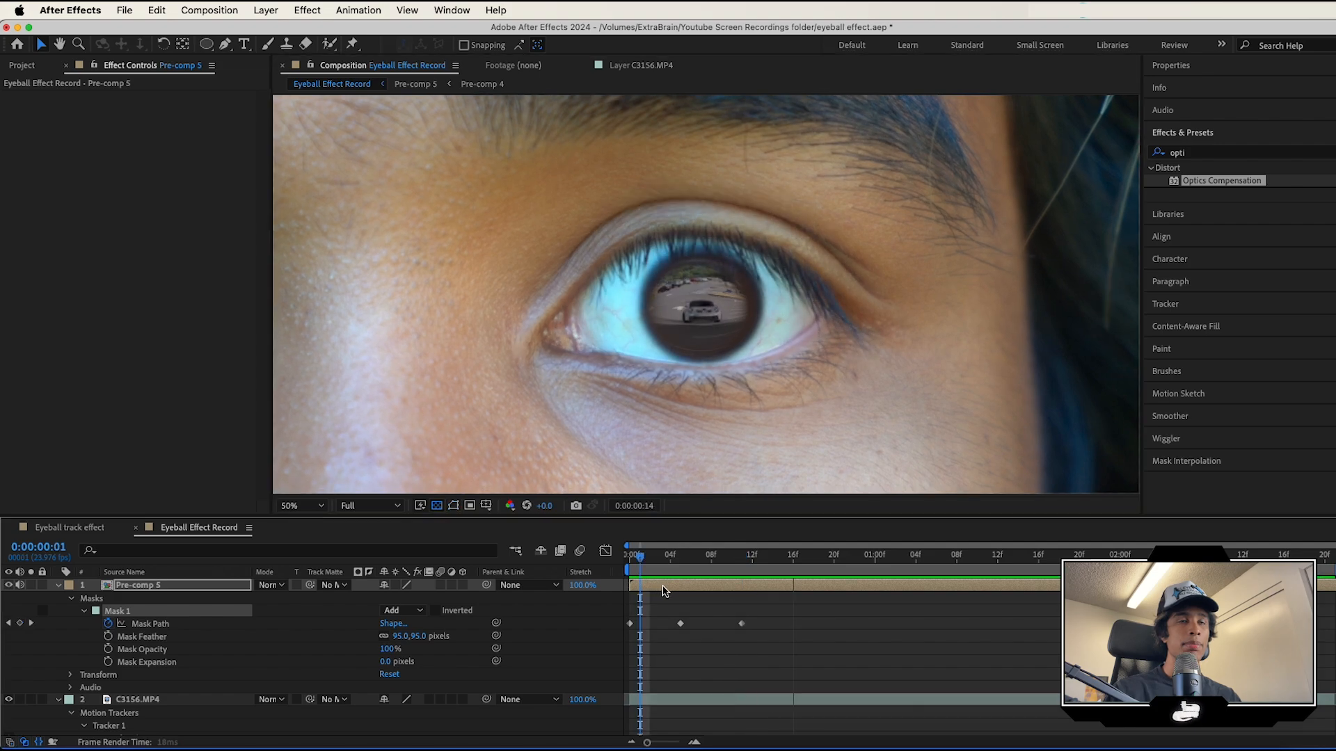
key("comma")
key("space")
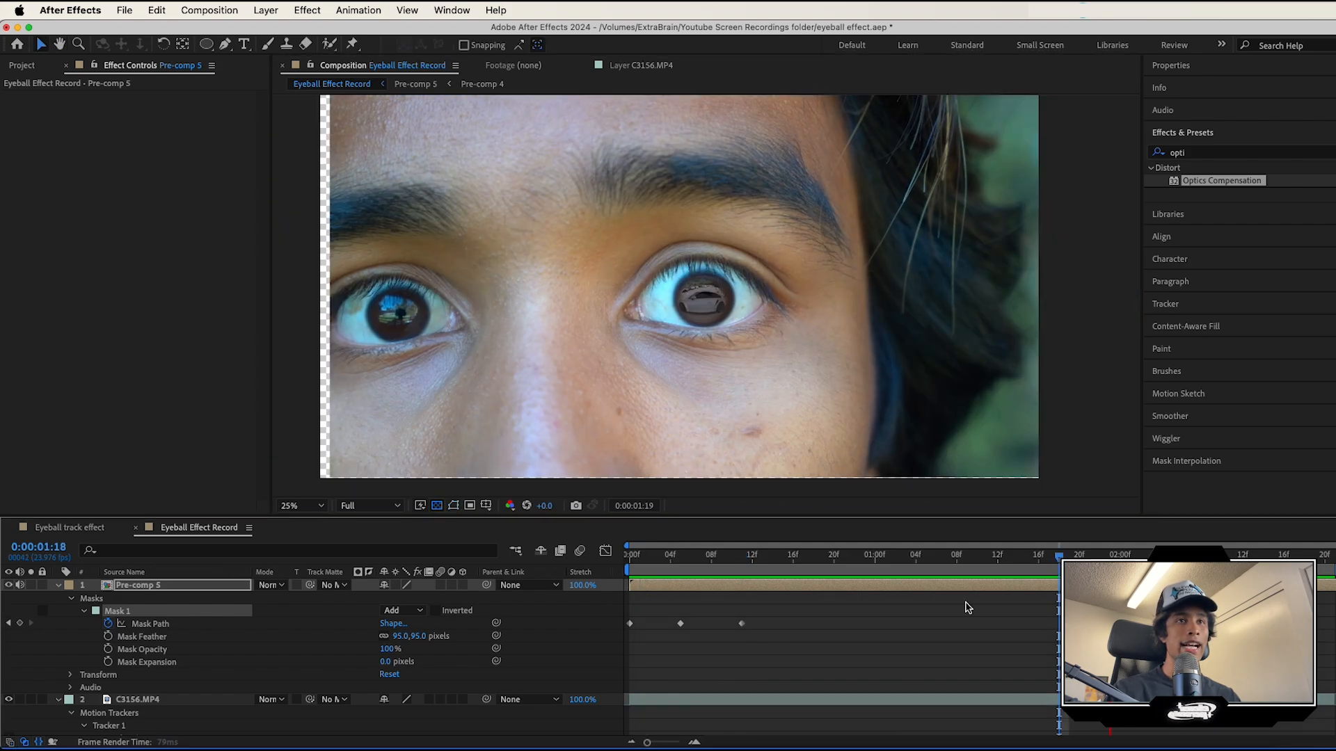
key("period")
key("period")
key("space")
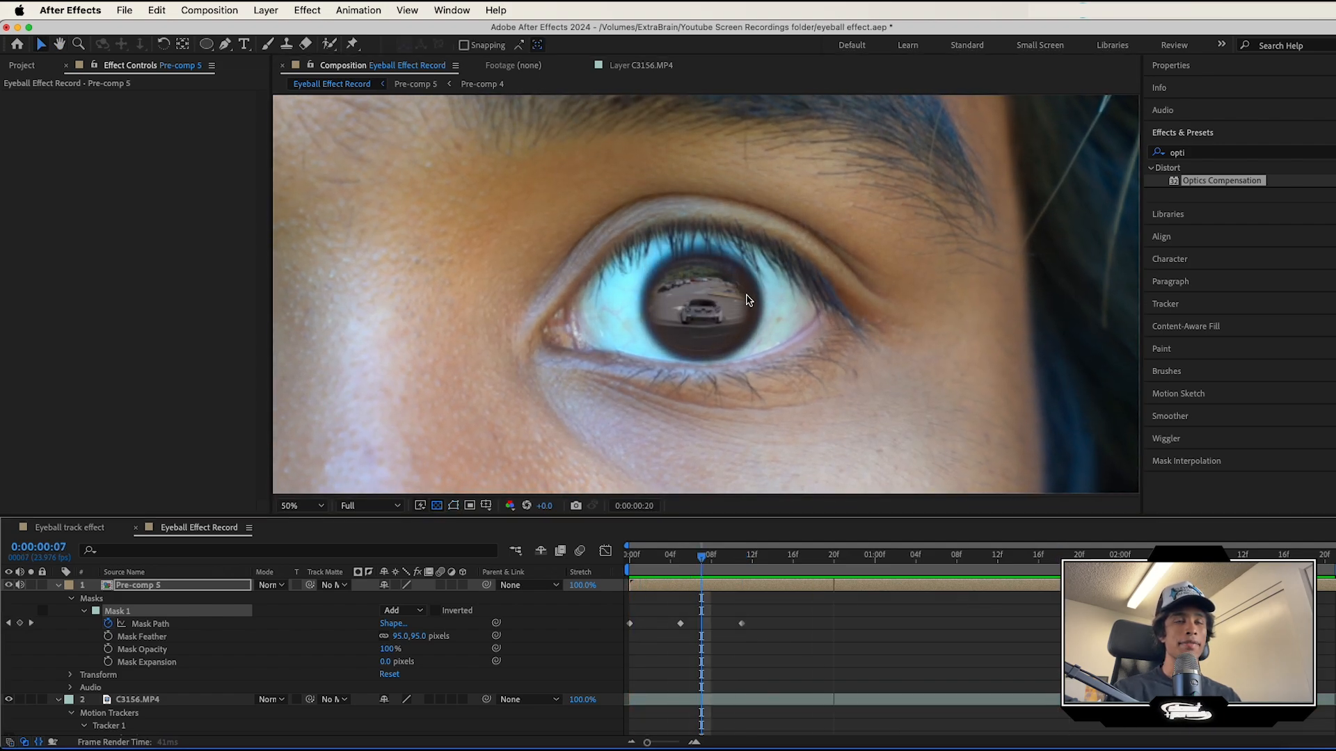
key("comma")
key("comma")
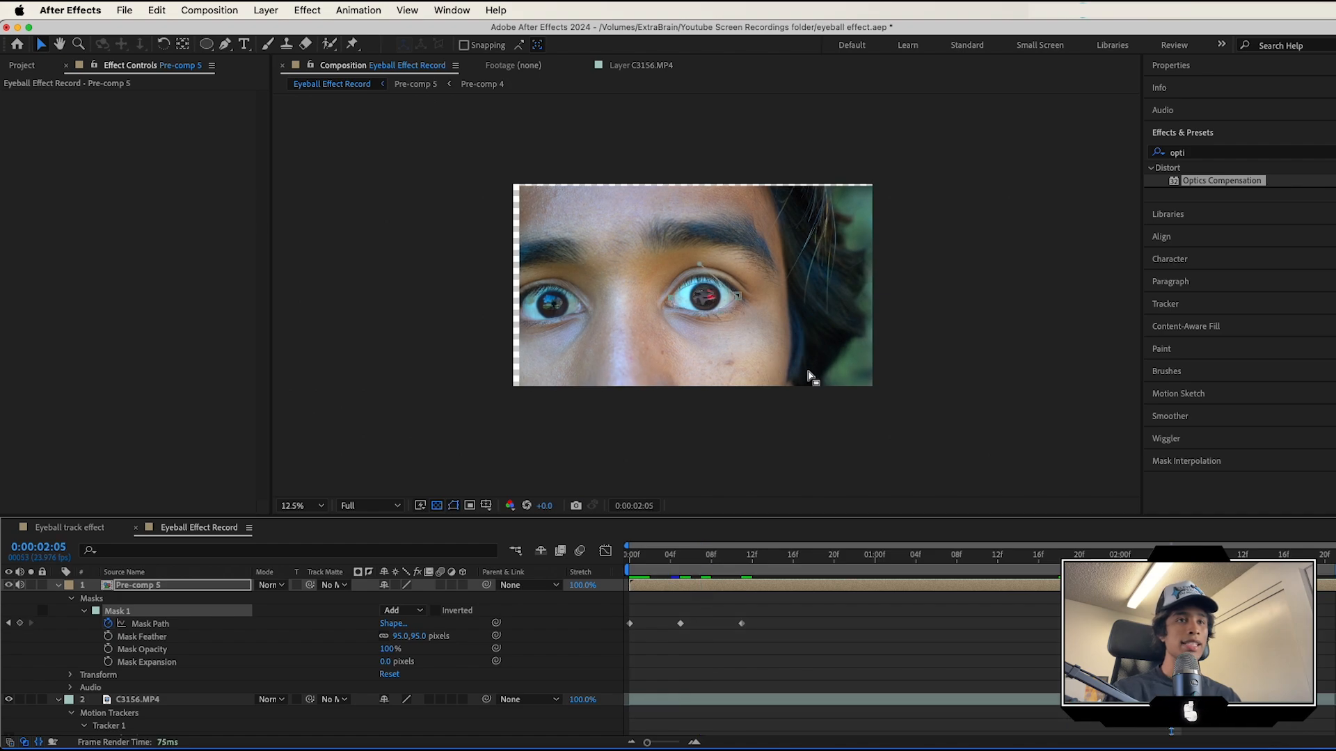
Collapse both layers' properties and pre-compose Pre-comp 5 together with the C3156.MP4 footage.
left_click(58, 586)
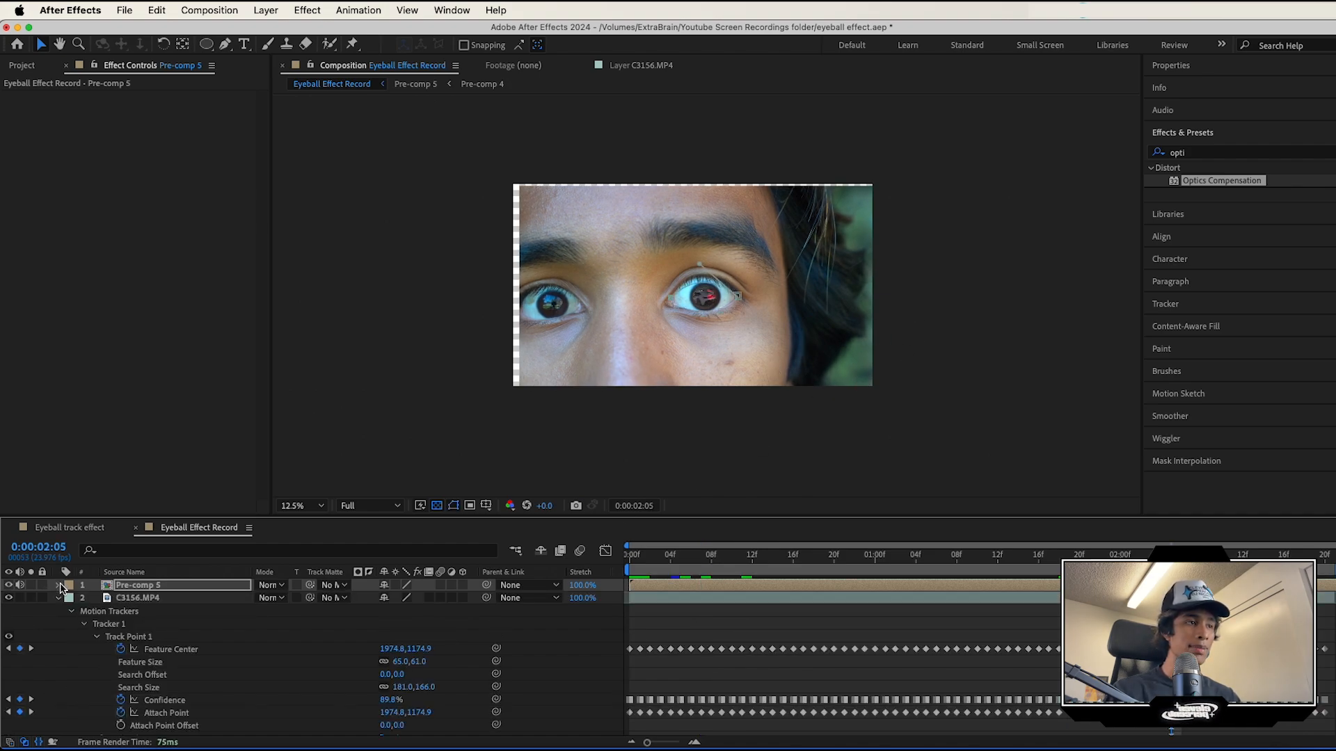
left_click(57, 598)
left_click(158, 600)
right_click(158, 599)
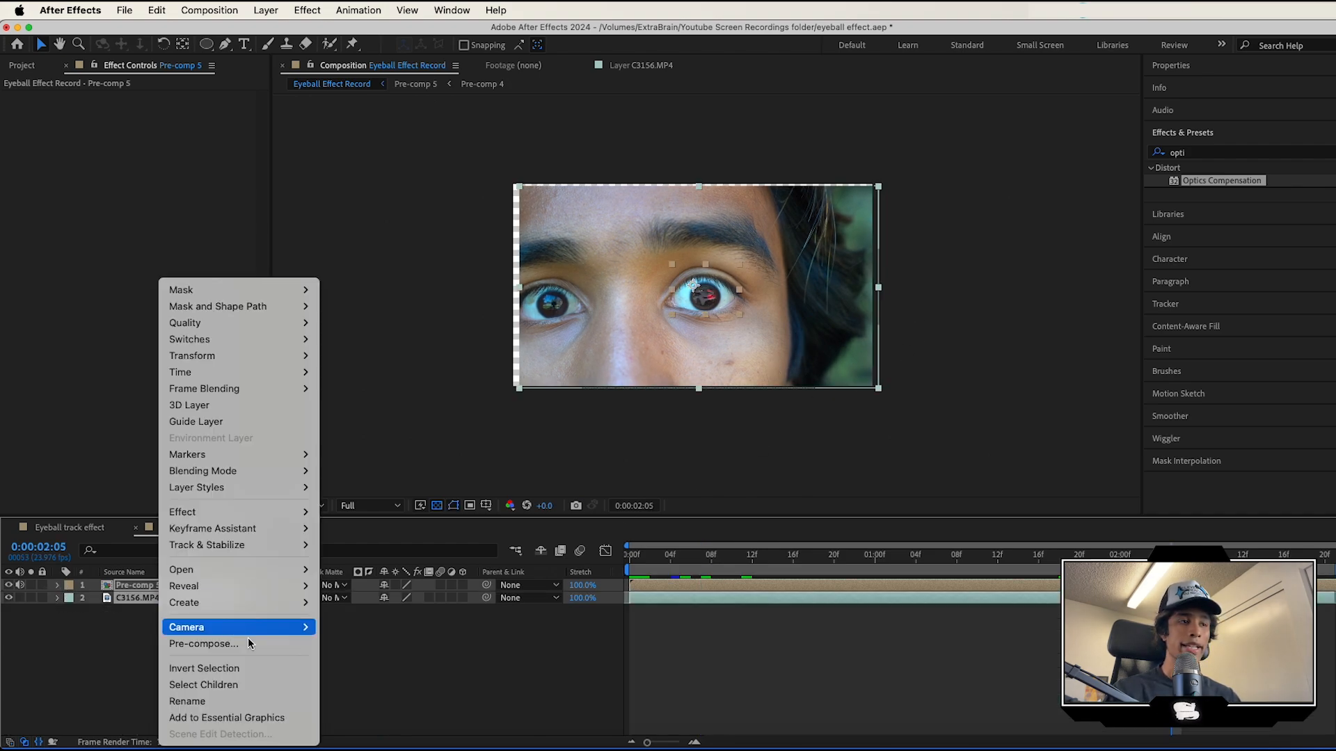
left_click(257, 643)
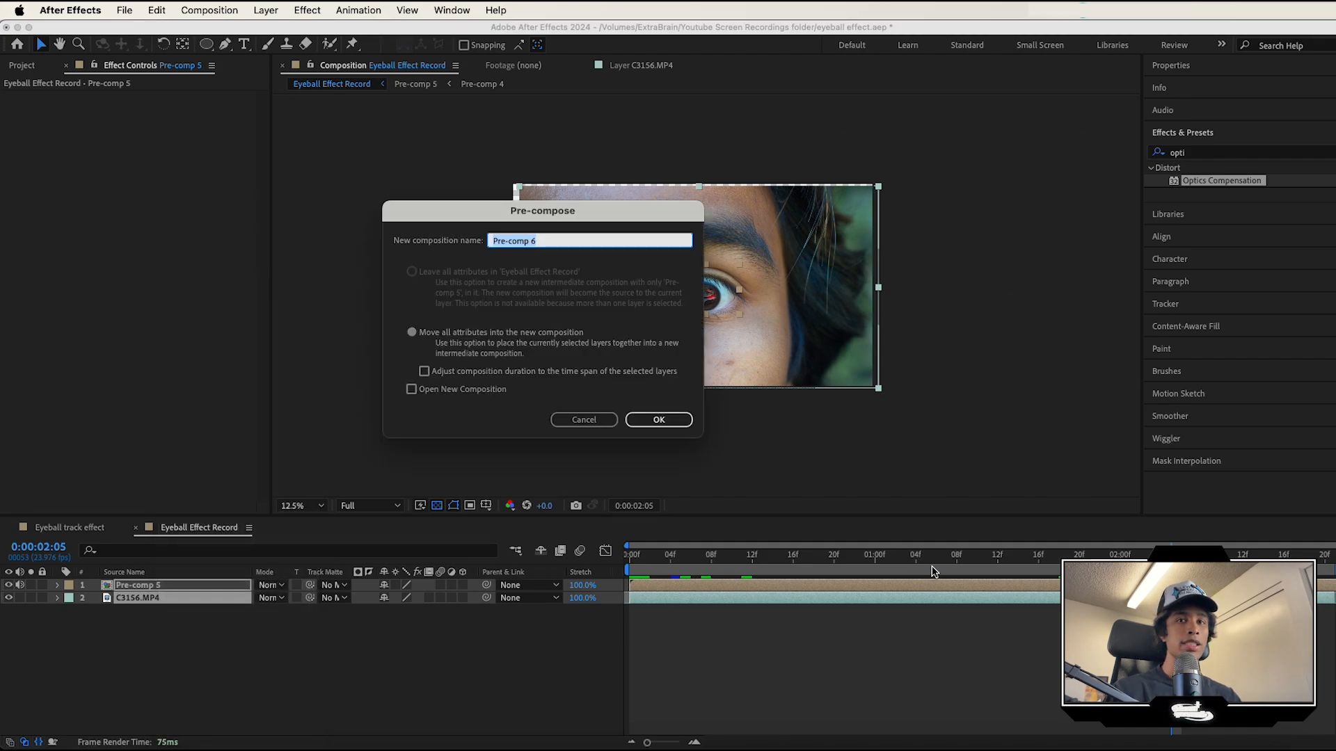
left_click(659, 419)
Scale Pre-comp 6 up past the composition's edges to cover the transparent borders and play back the result.
left_click_drag(505, 292, 473, 295)
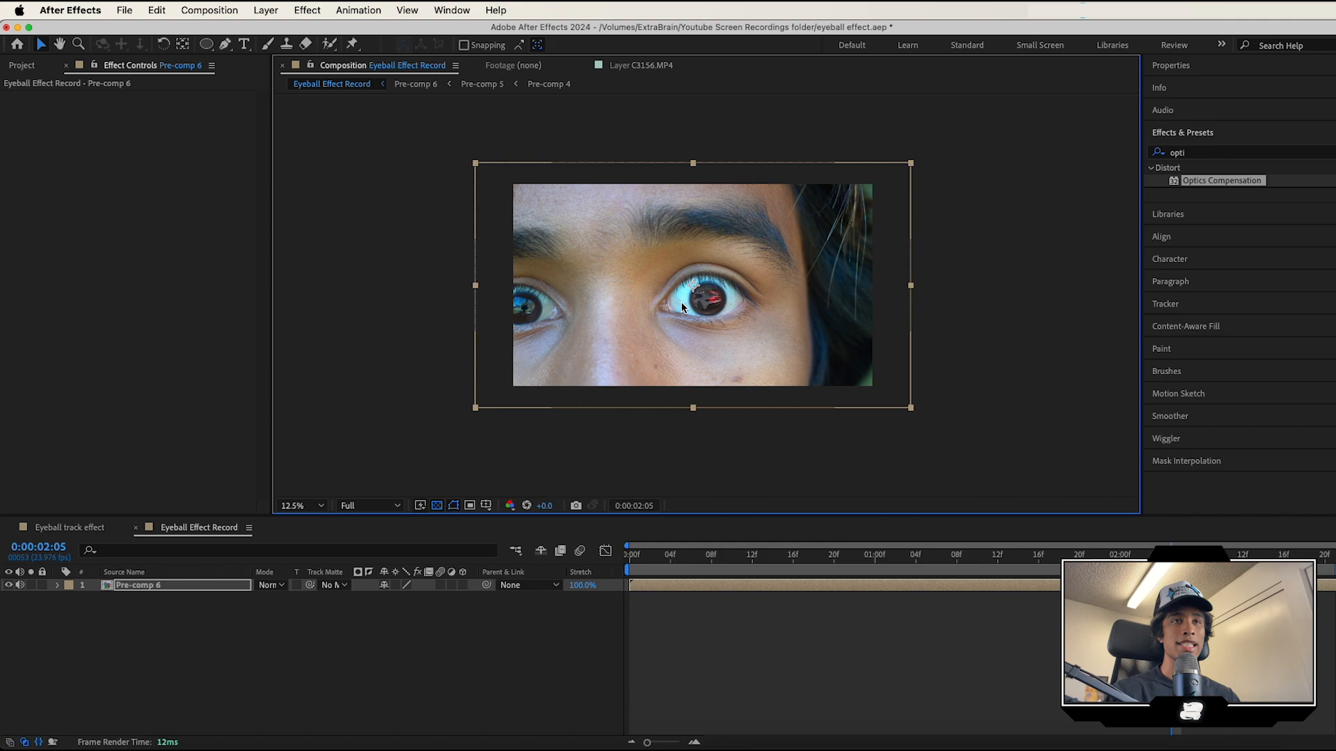
key("space")
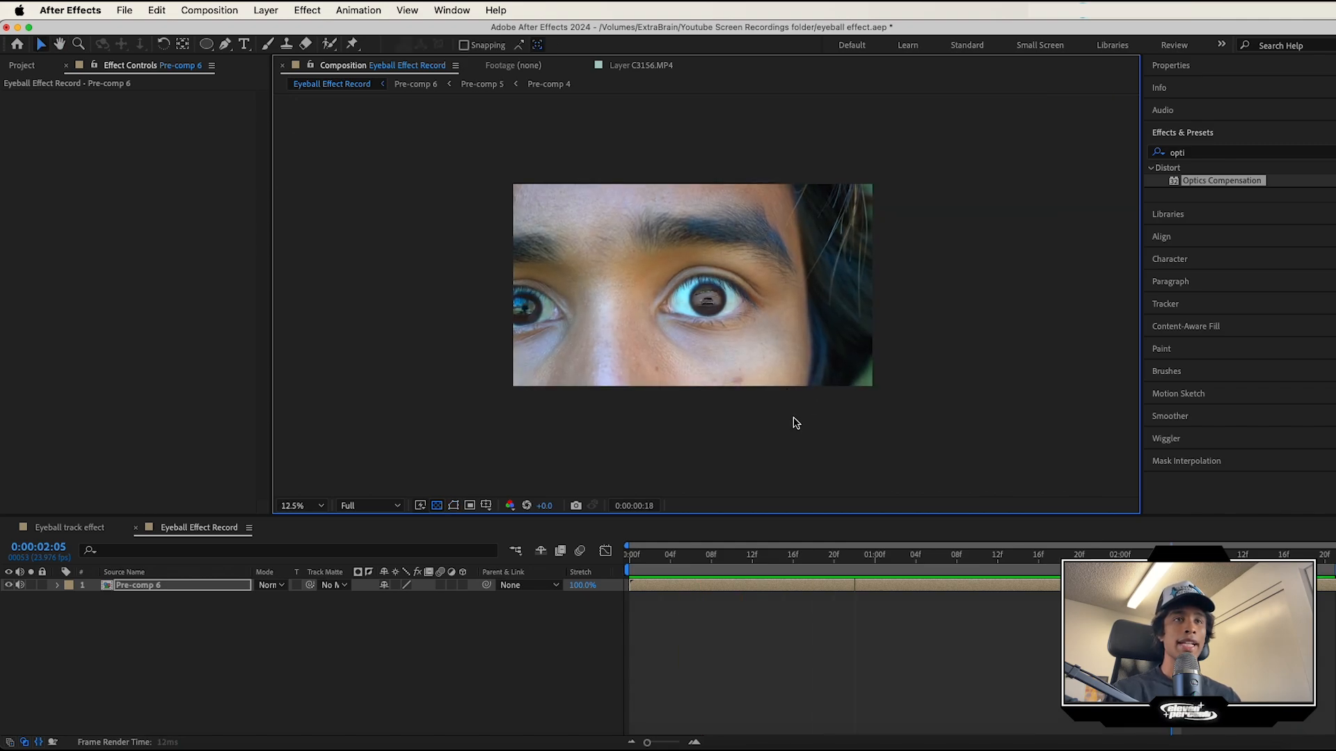
key("space")
key("period")
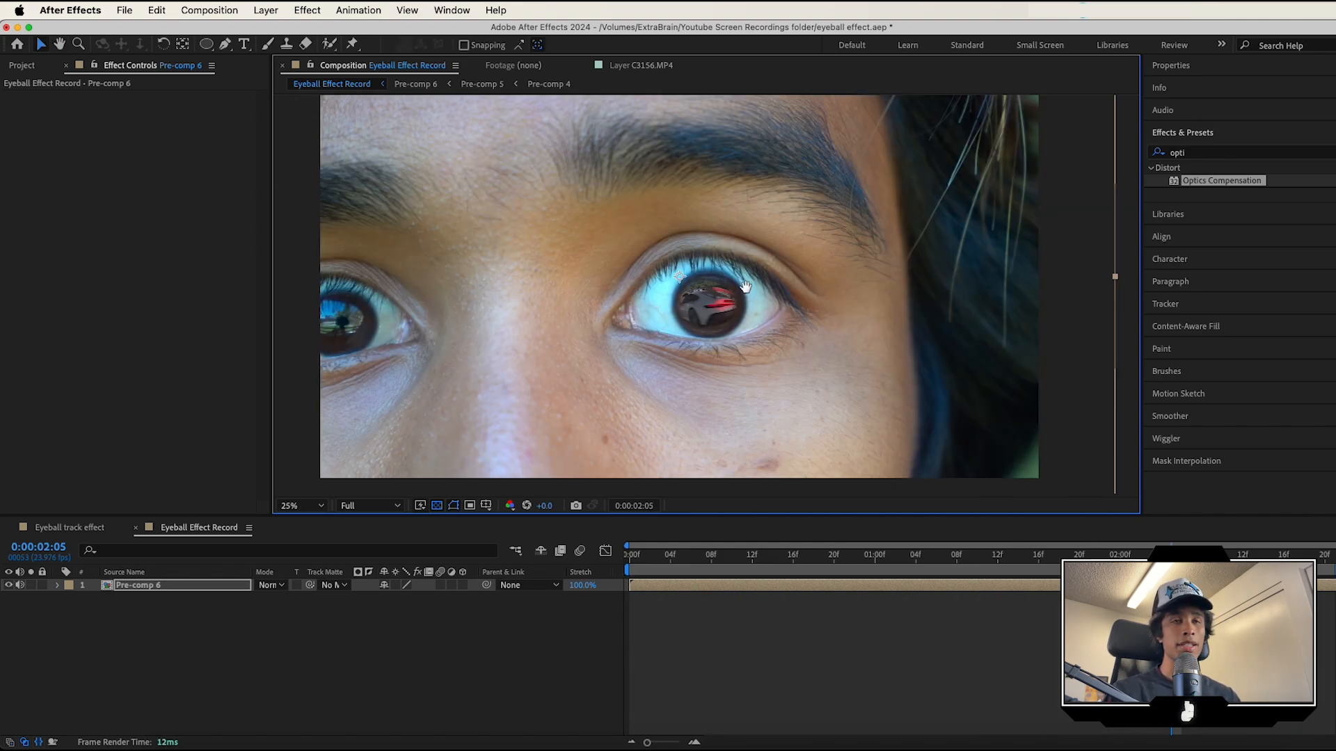
key("space")
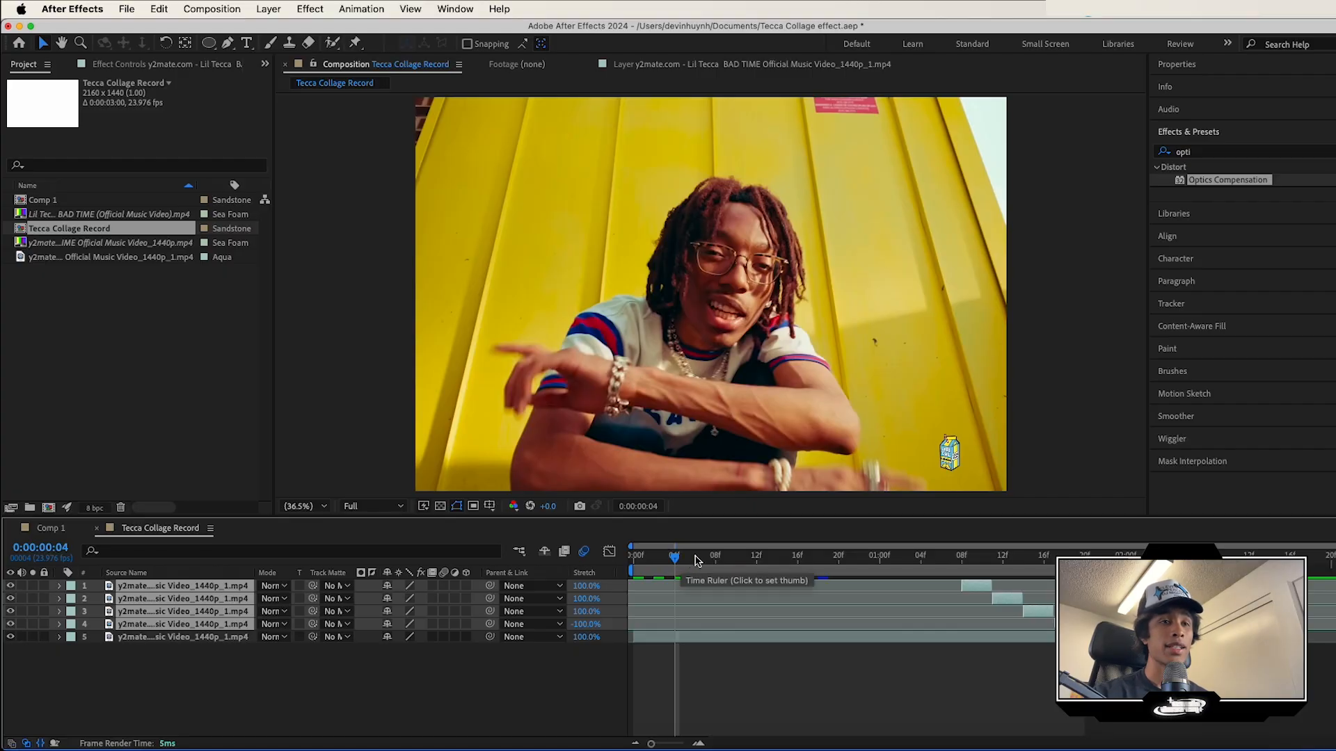
In the Tecca Collage Record composition, return to 0:00:00:00 and duplicate the bottom full-length video layer.
left_click(636, 561)
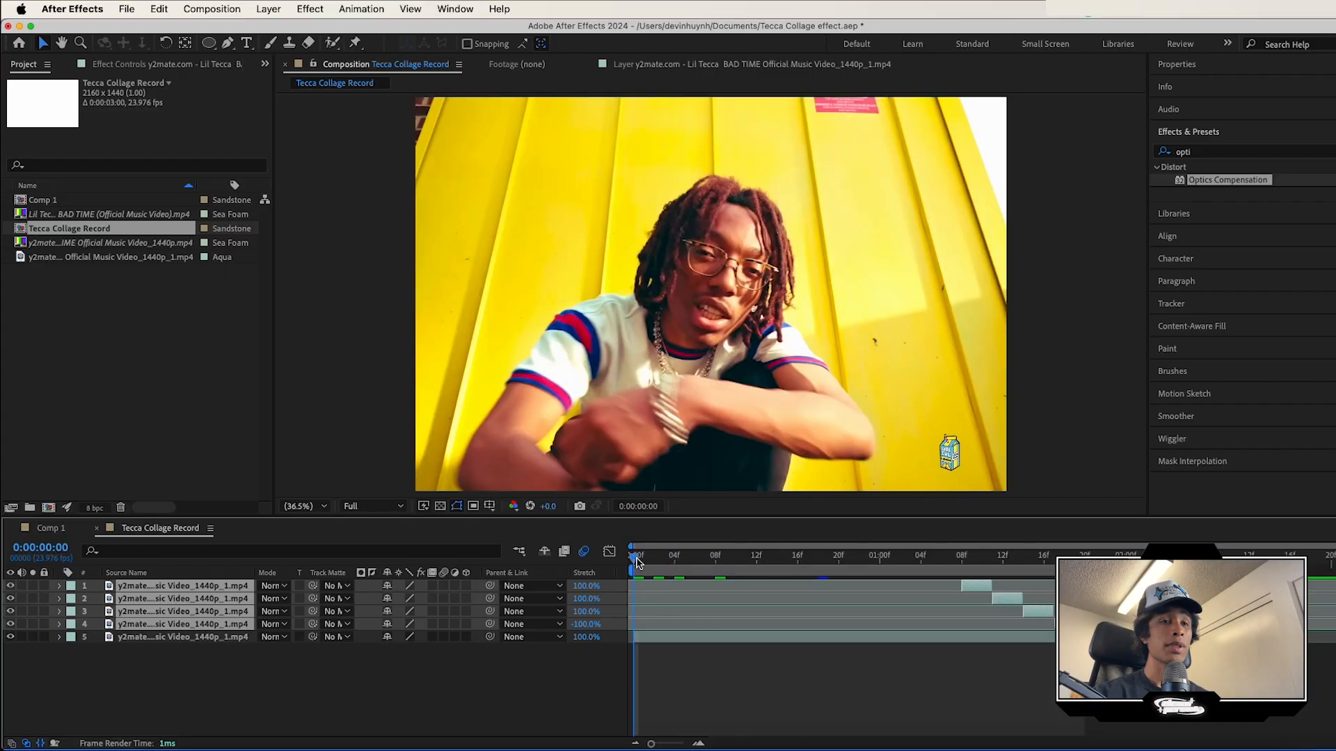
left_click_drag(636, 561, 992, 585)
left_click_drag(962, 591, 633, 624)
left_click(698, 638)
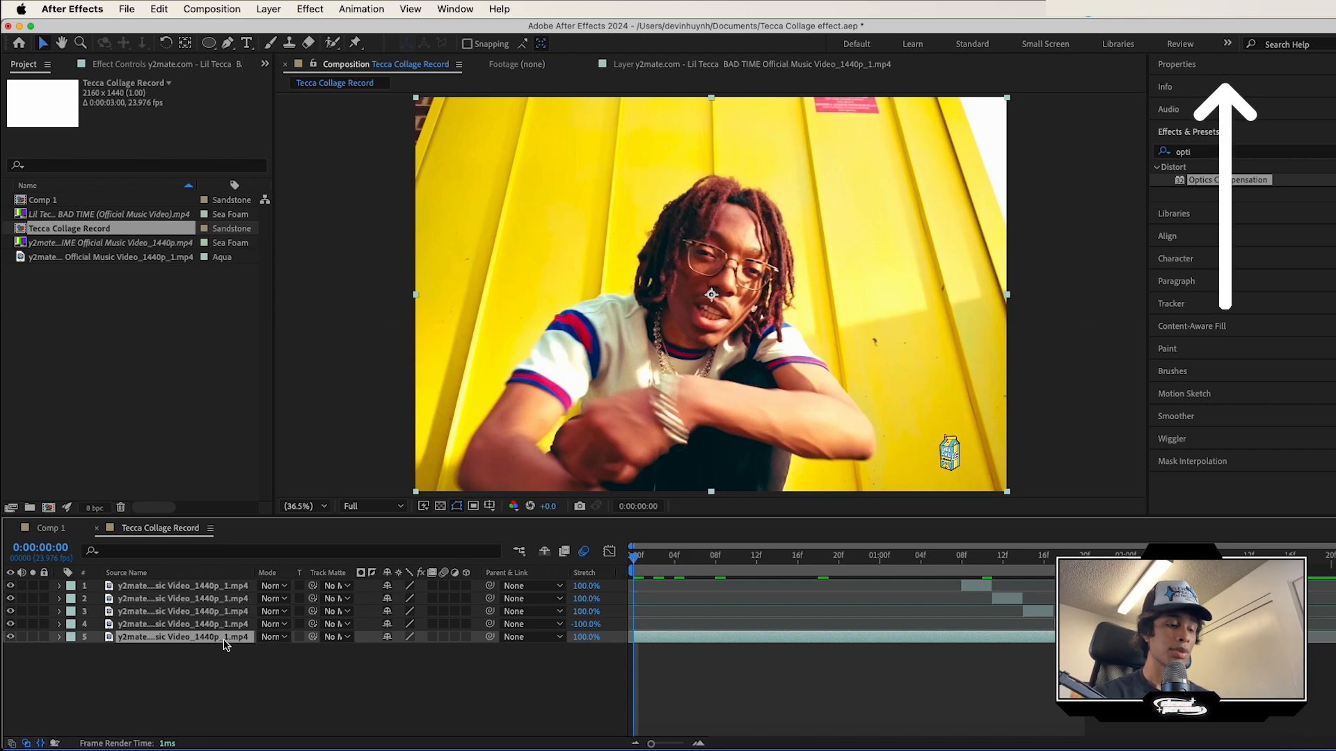
key("super+d")
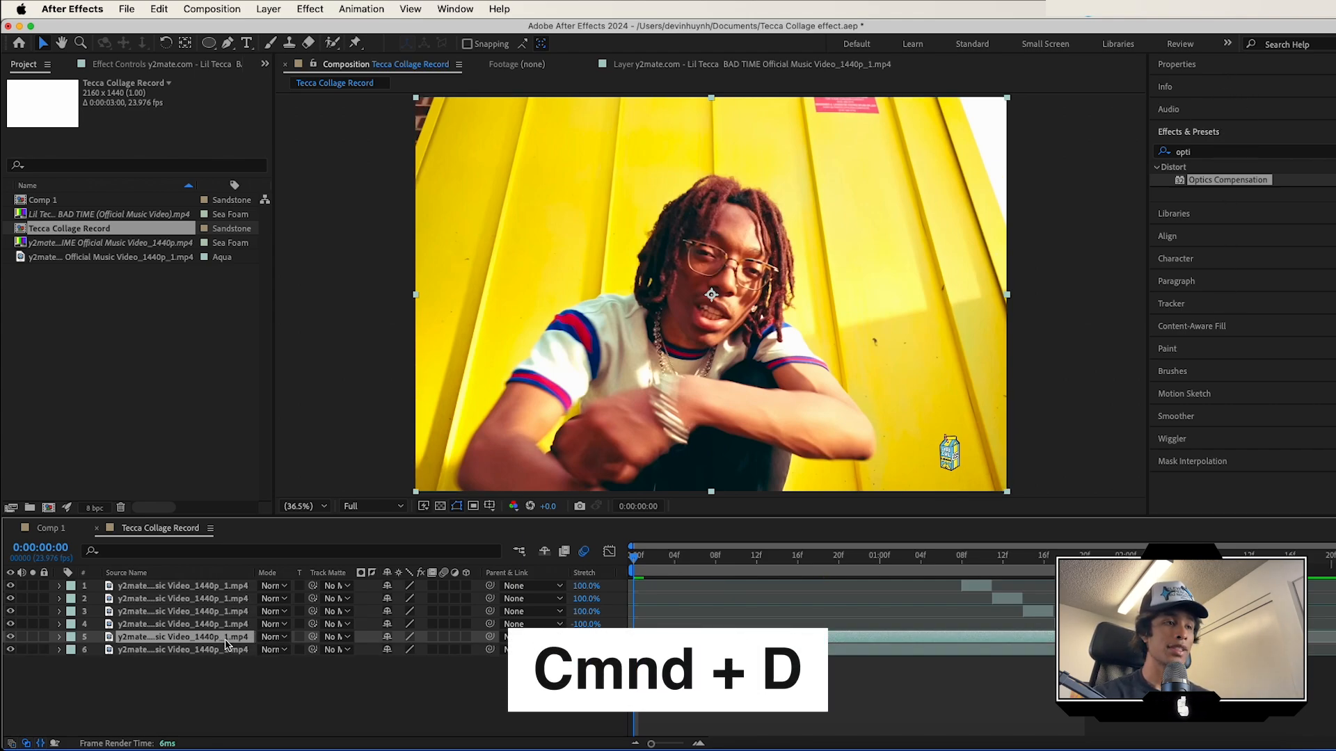
Open the duplicated full-length layer on its own and mark the singer as foreground with the Roto Brush.
double_click(716, 291)
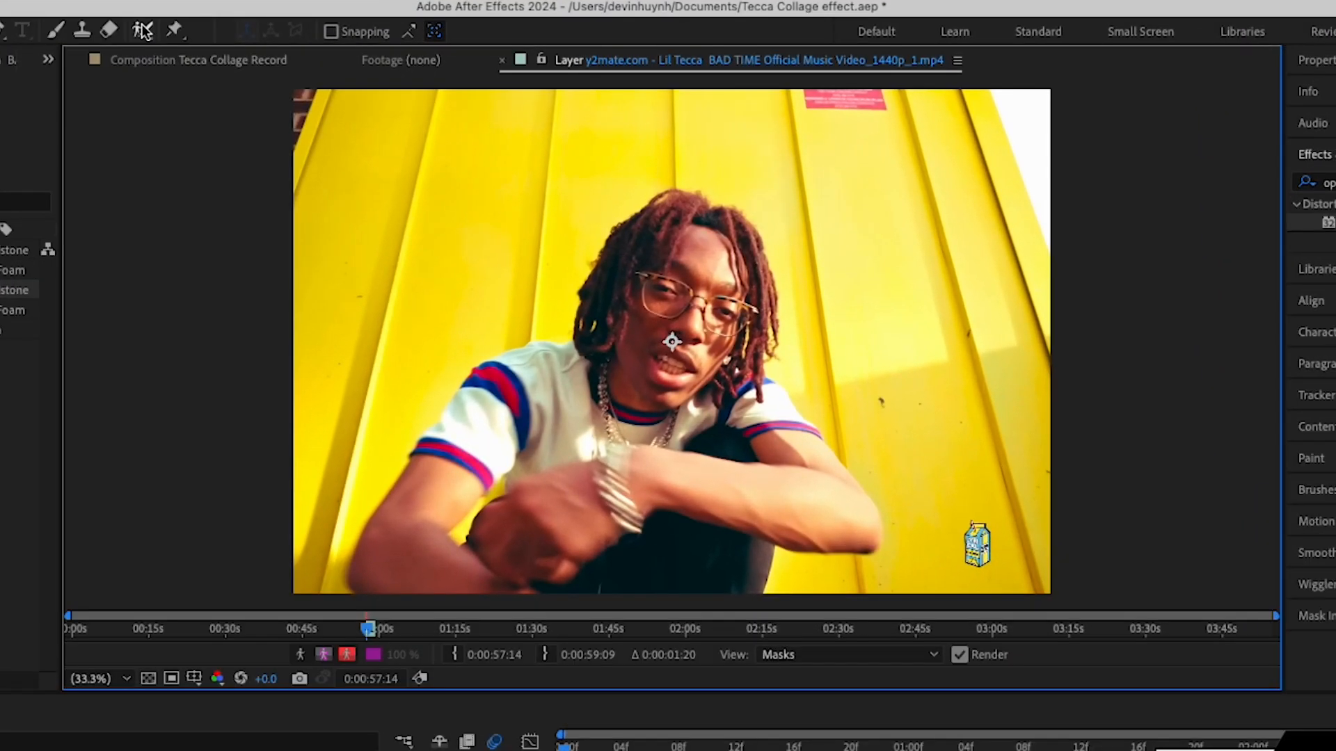
left_click(333, 43)
left_click_drag(706, 186, 672, 269)
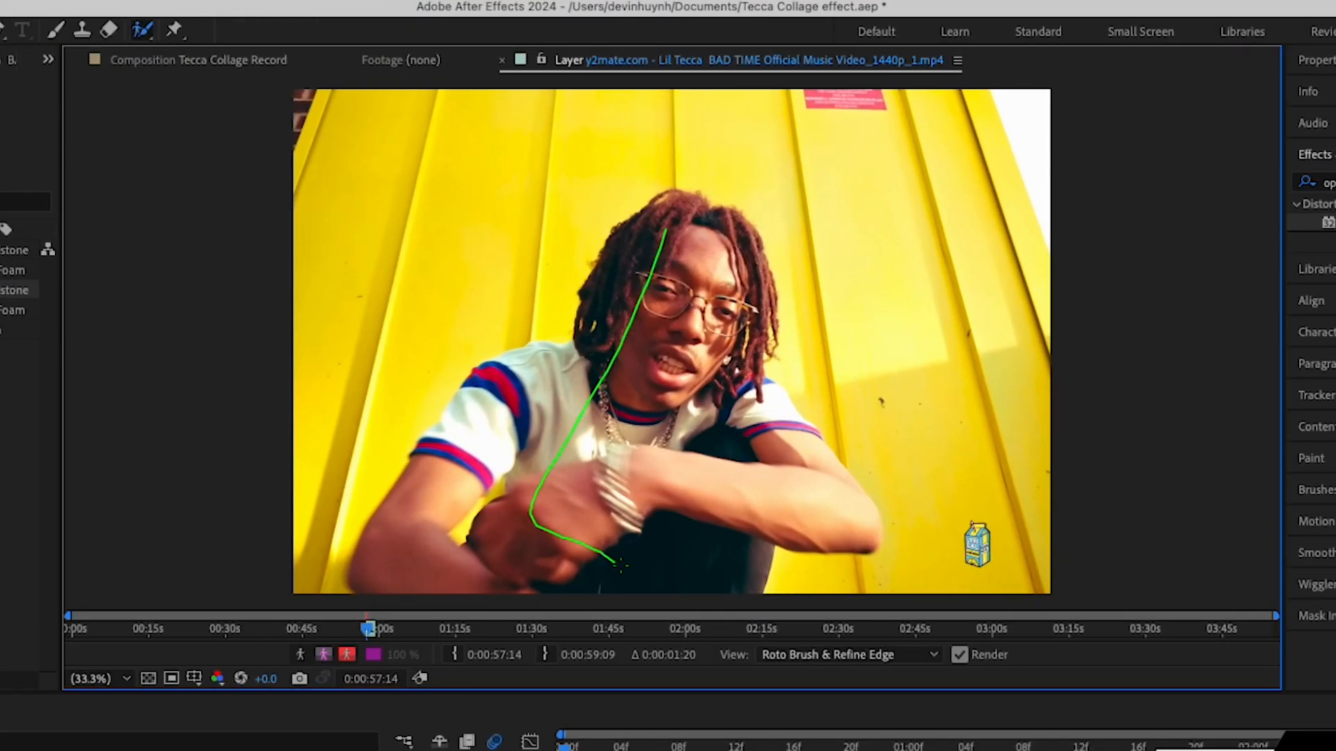
left_click_drag(619, 562, 620, 563)
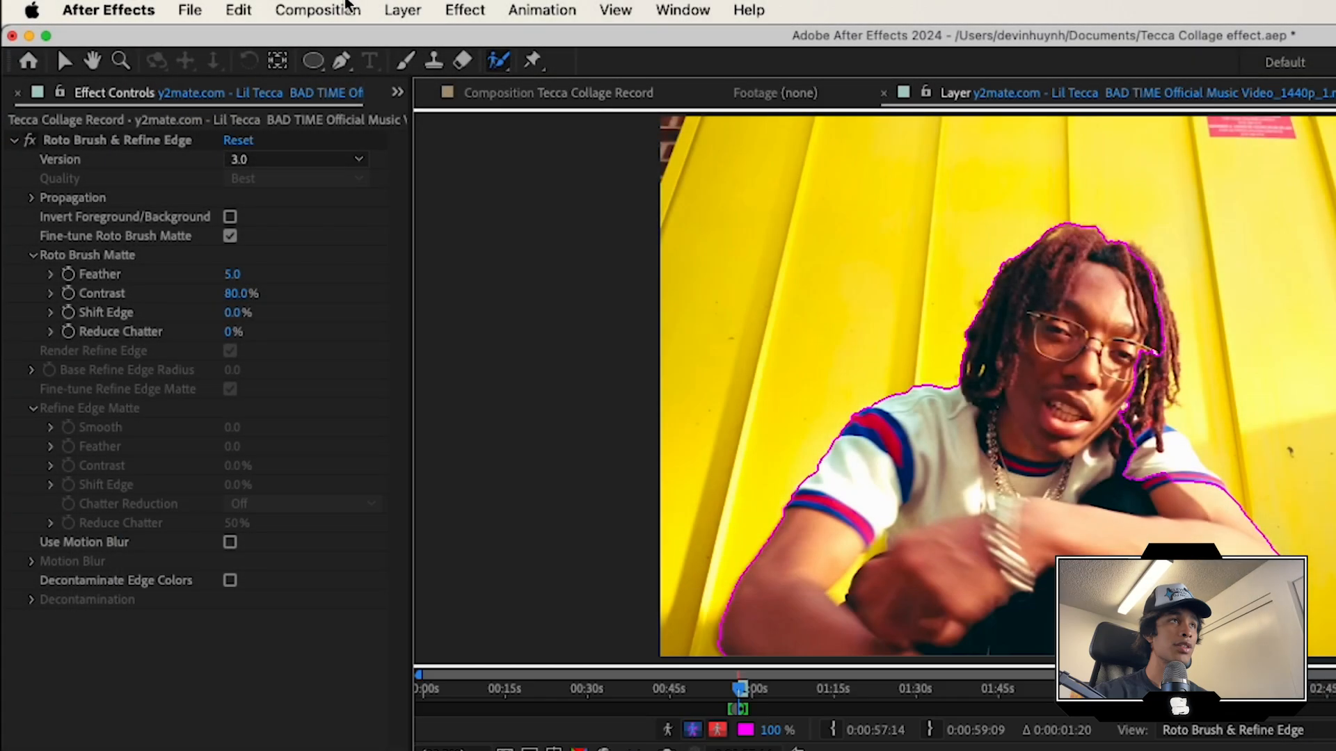
Check the composition's frame rate in Composition Settings and close the dialog without changes.
left_click(211, 9)
left_click(355, 80)
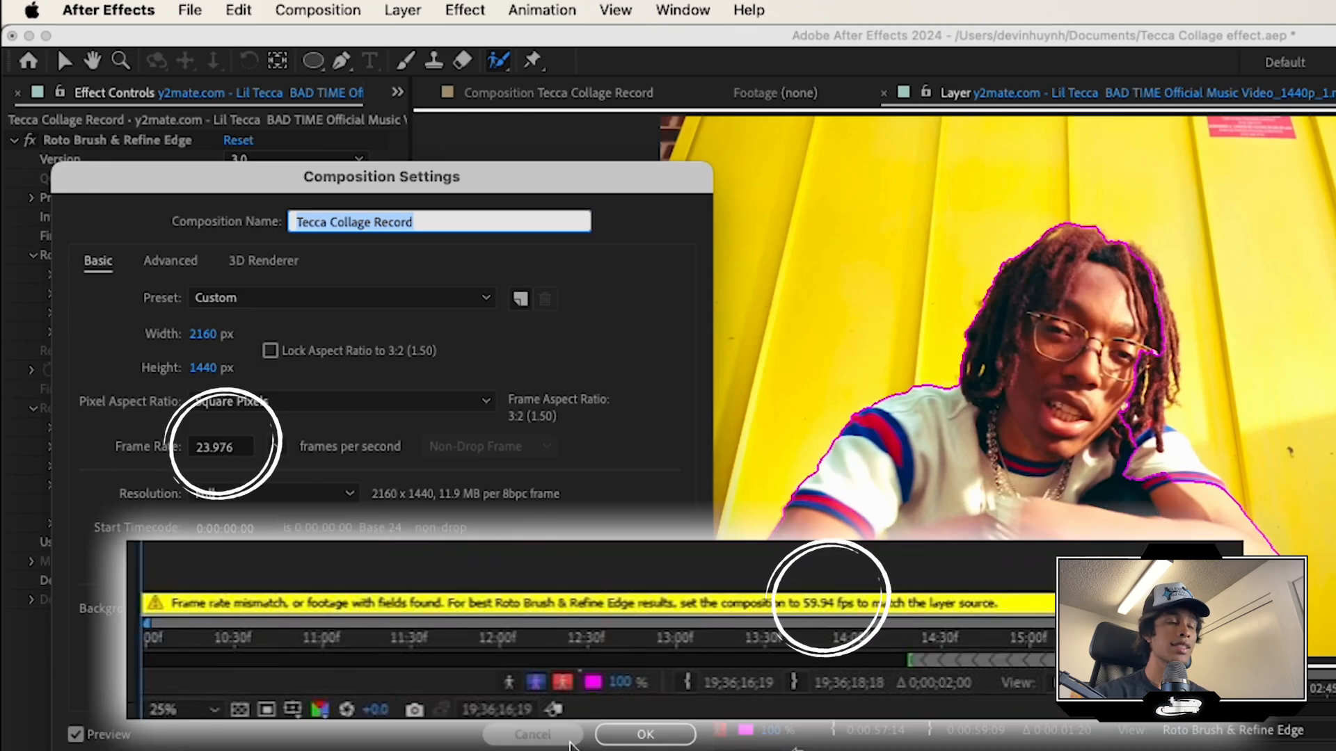
left_click(567, 736)
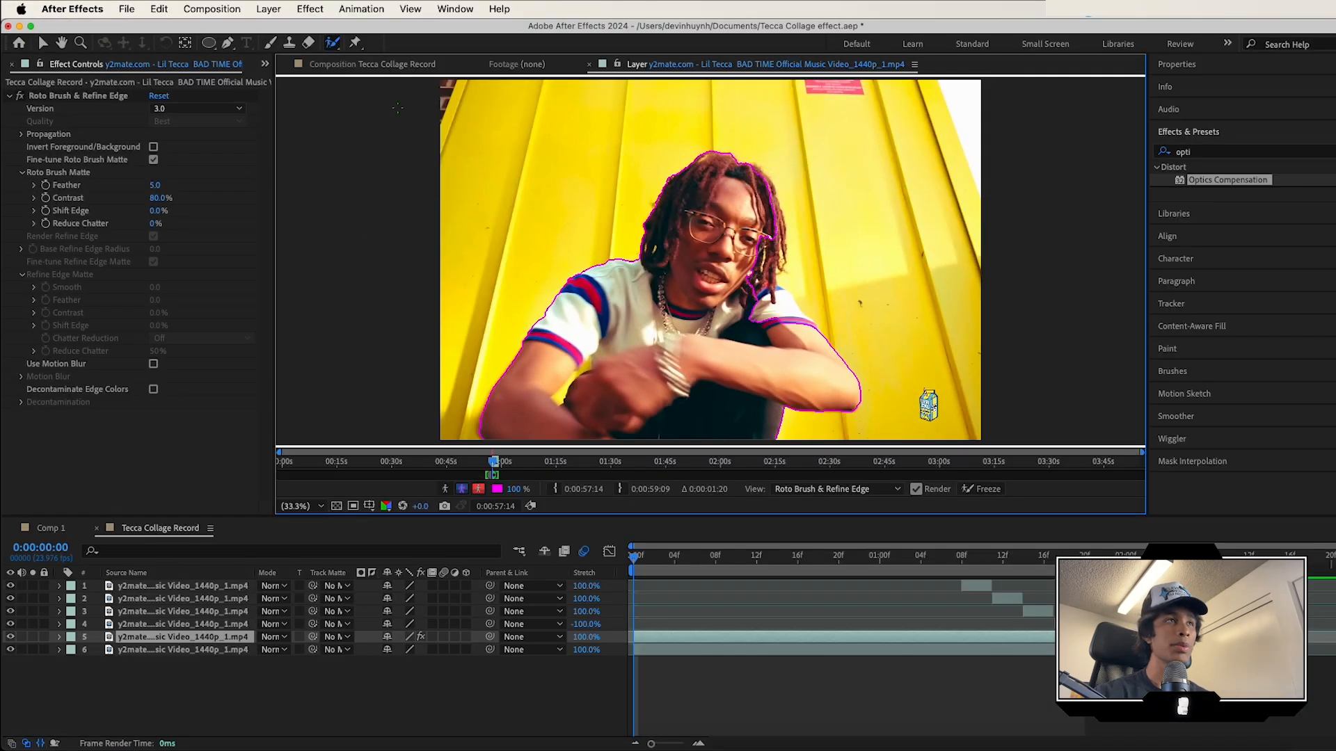
Back in the Tecca Collage Record composition, move the rotoscoped layer to the top, hide the bottom full-length layer and show the transparency grid.
left_click(389, 65)
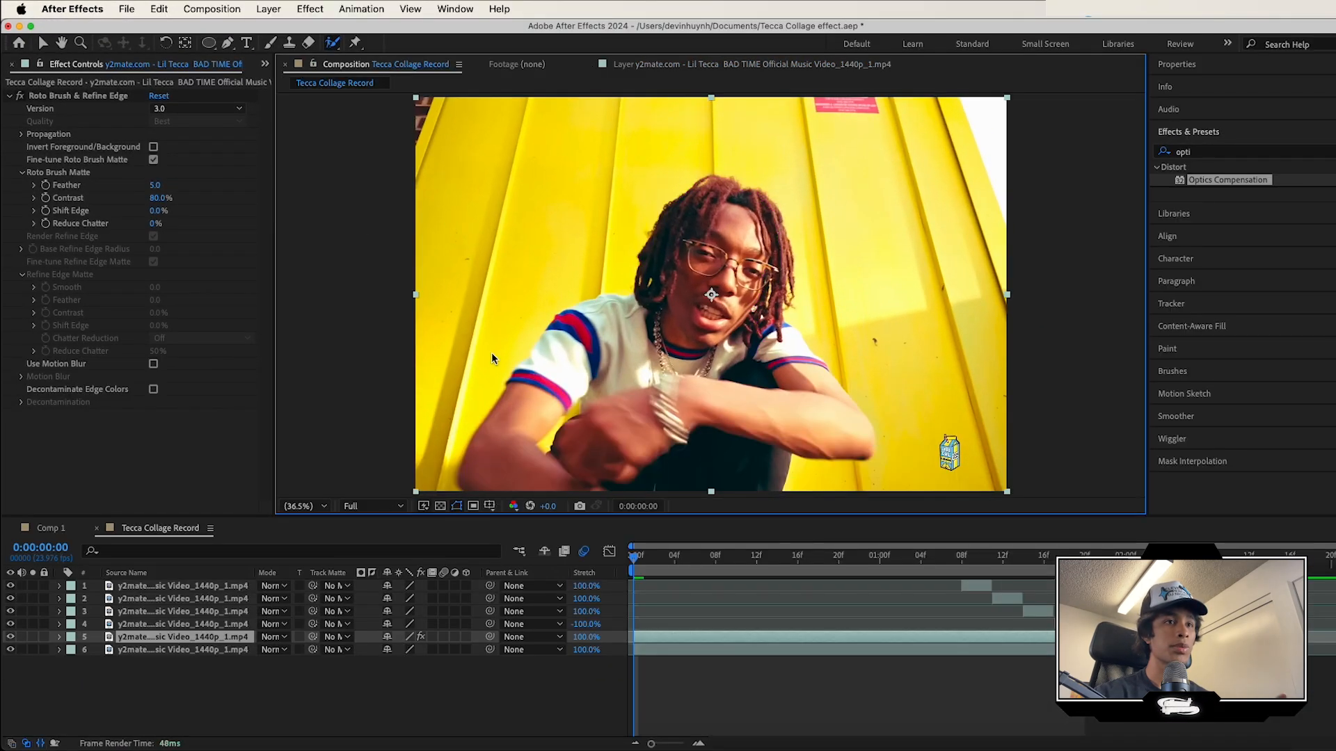
left_click(184, 641)
left_click(154, 588)
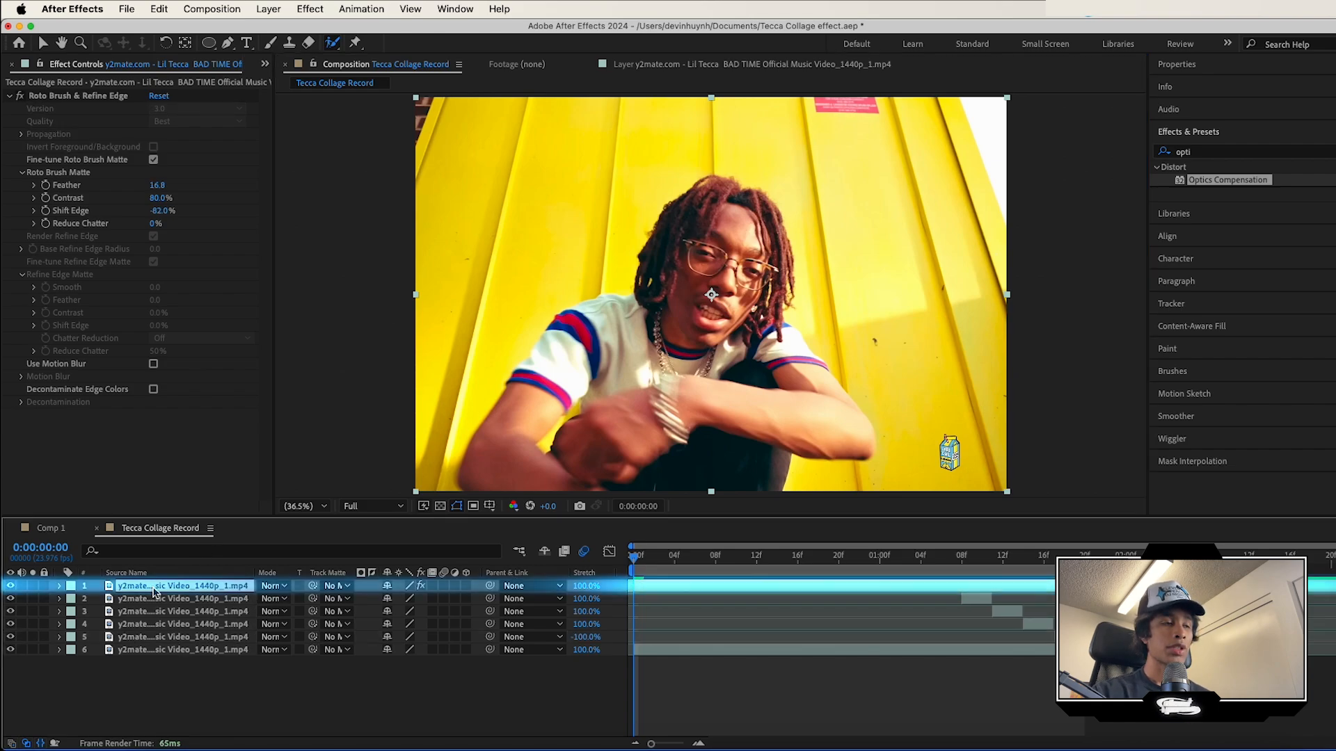
left_click(10, 650)
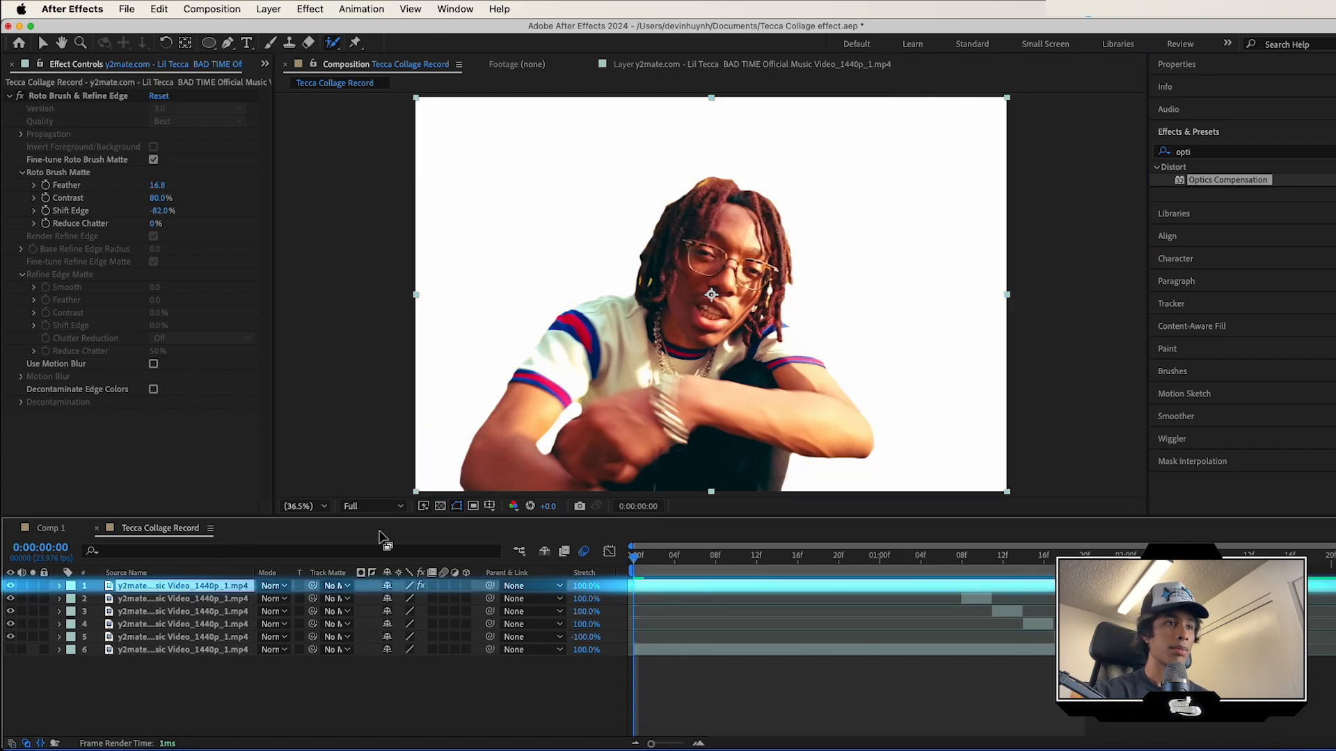
left_click(440, 506)
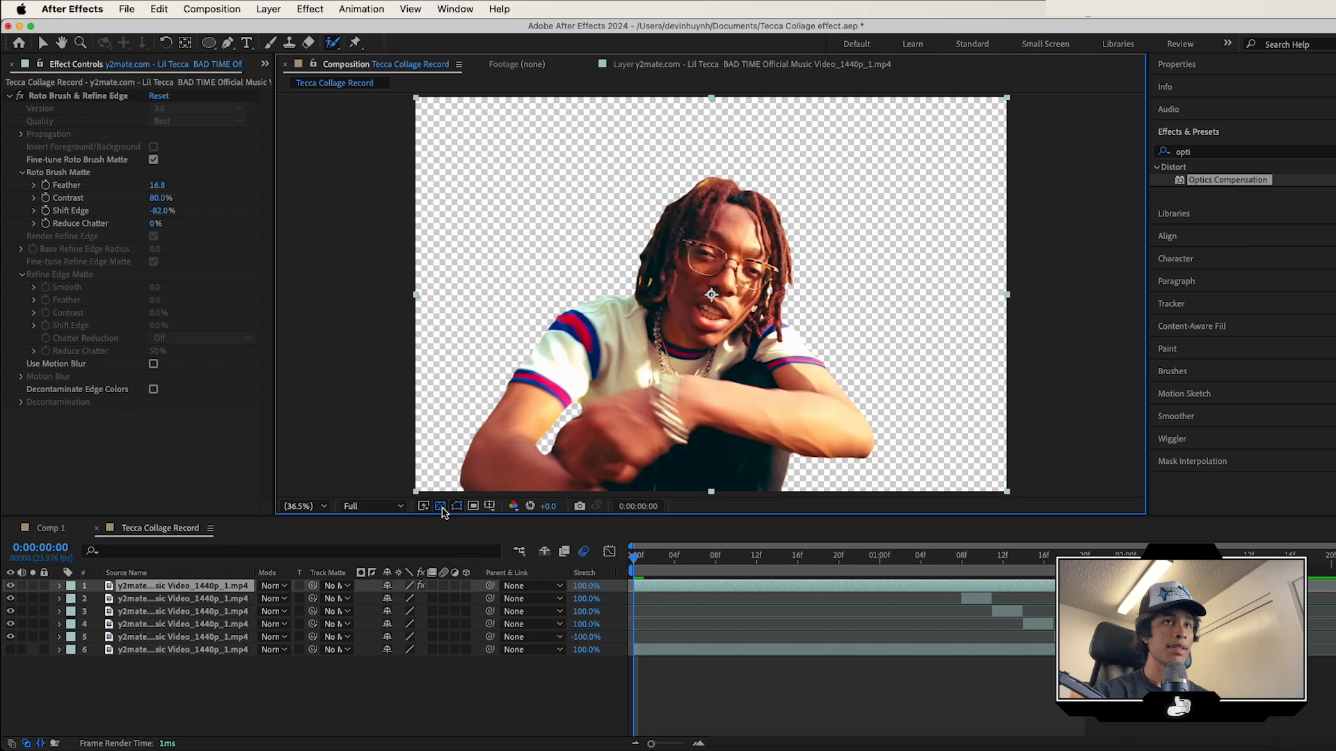
Change the rotoscoped top layer's label colour to pink and deselect it.
left_click(71, 589)
left_click(111, 515)
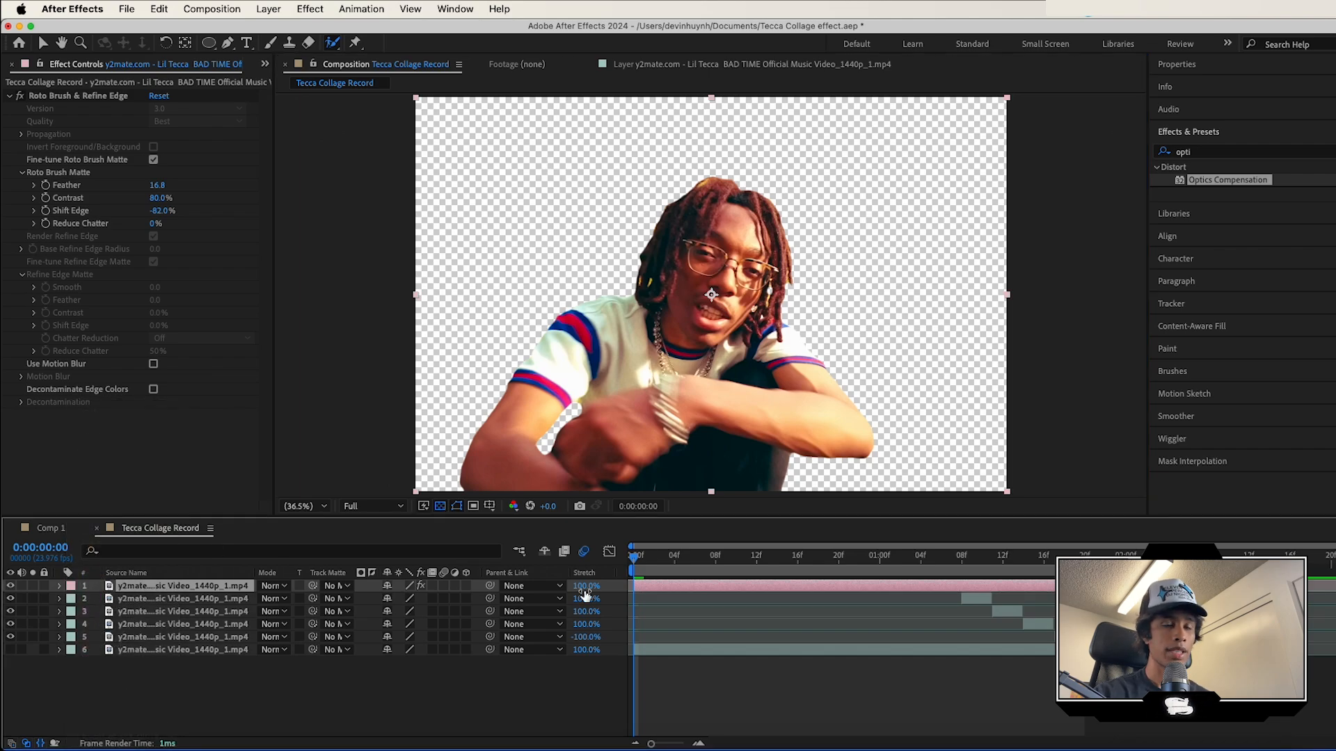
left_click(848, 664)
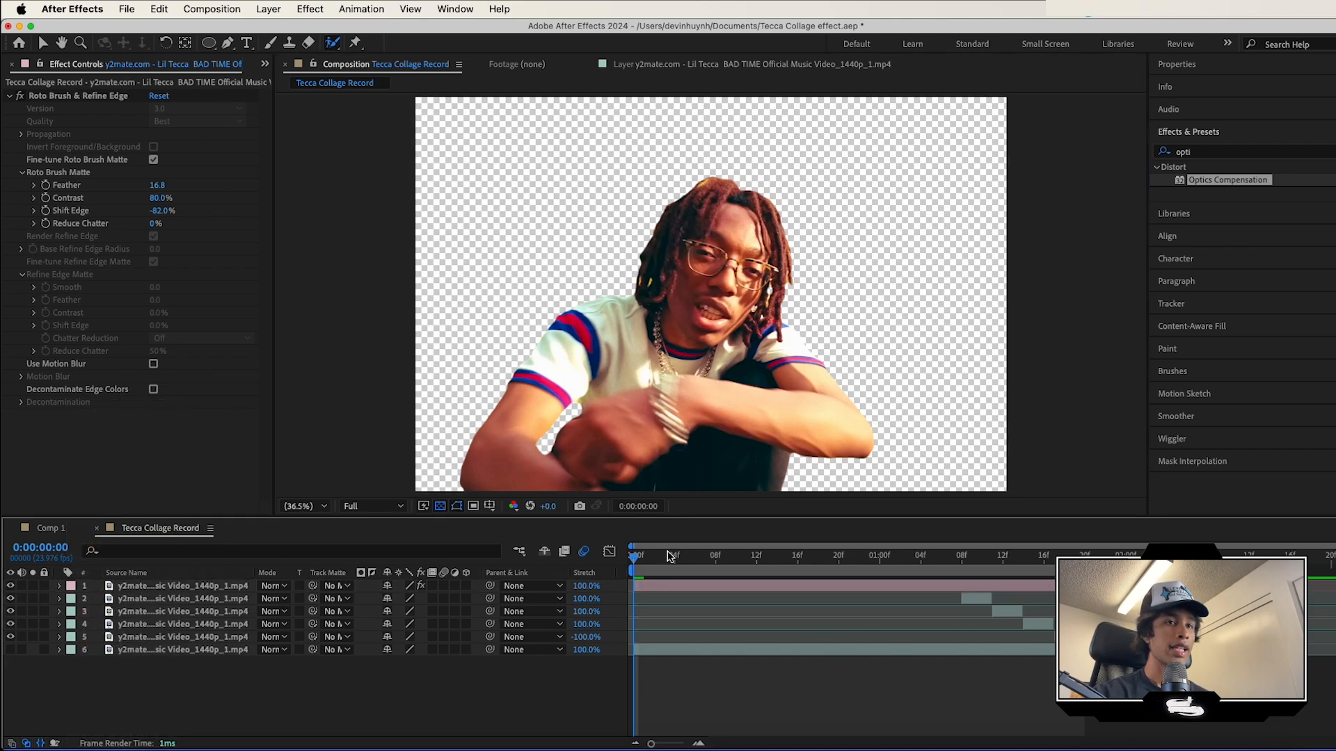
Move the second layer's clip to start at 0:00:00:00 and make the bottom full-length layer visible again.
left_click(985, 600)
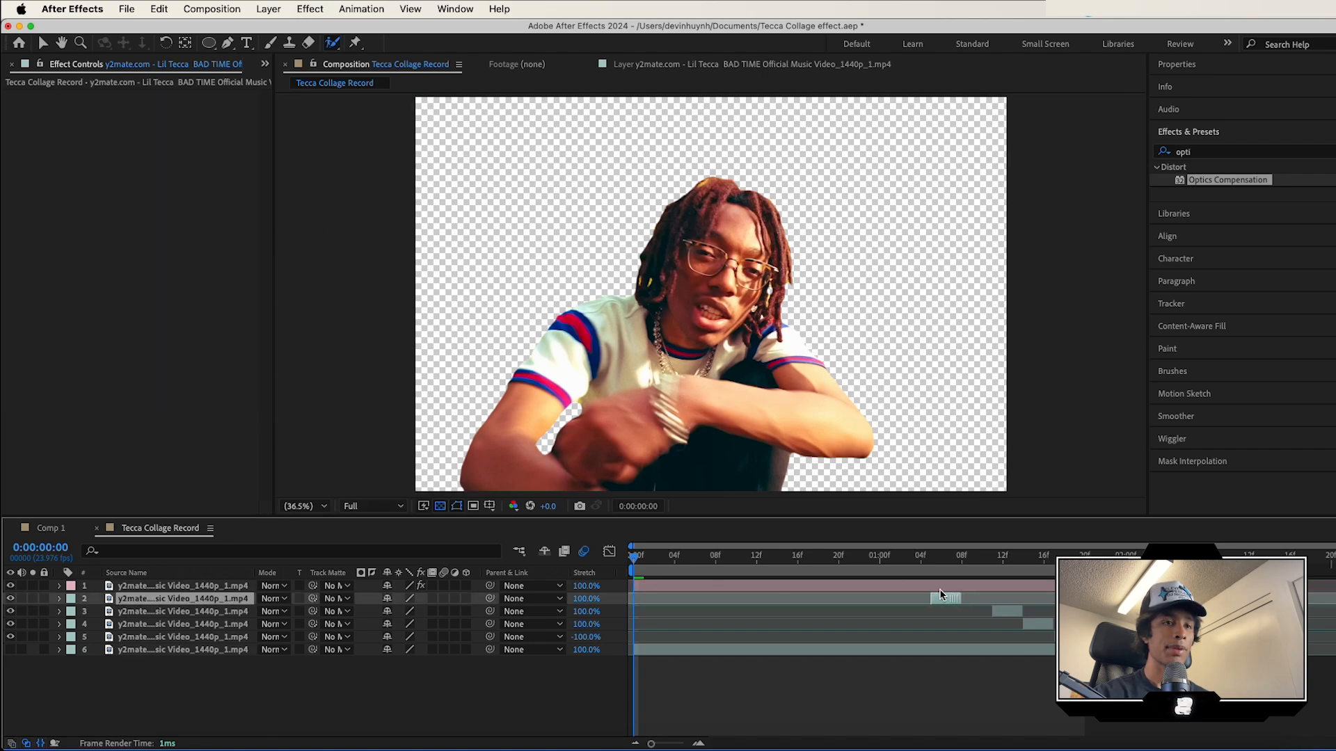
left_click_drag(939, 591, 662, 591)
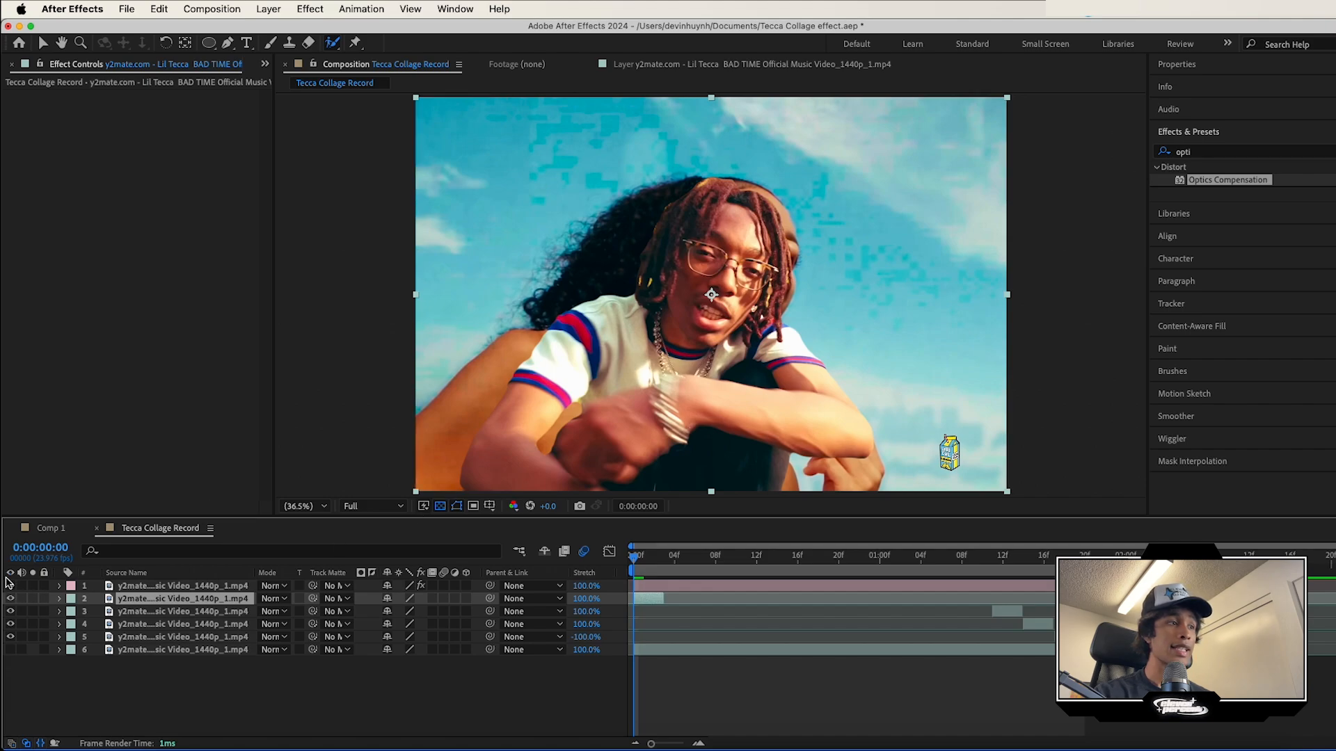
left_click(11, 599)
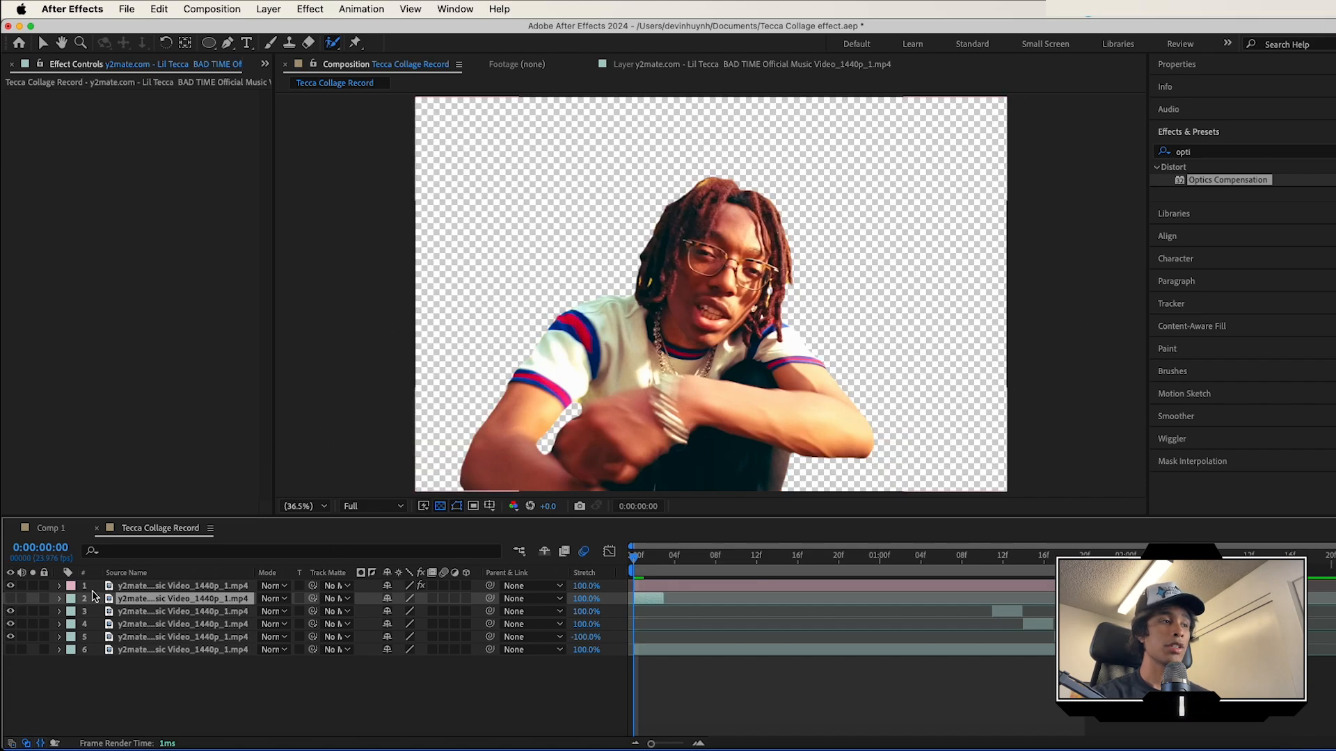
left_click(11, 649)
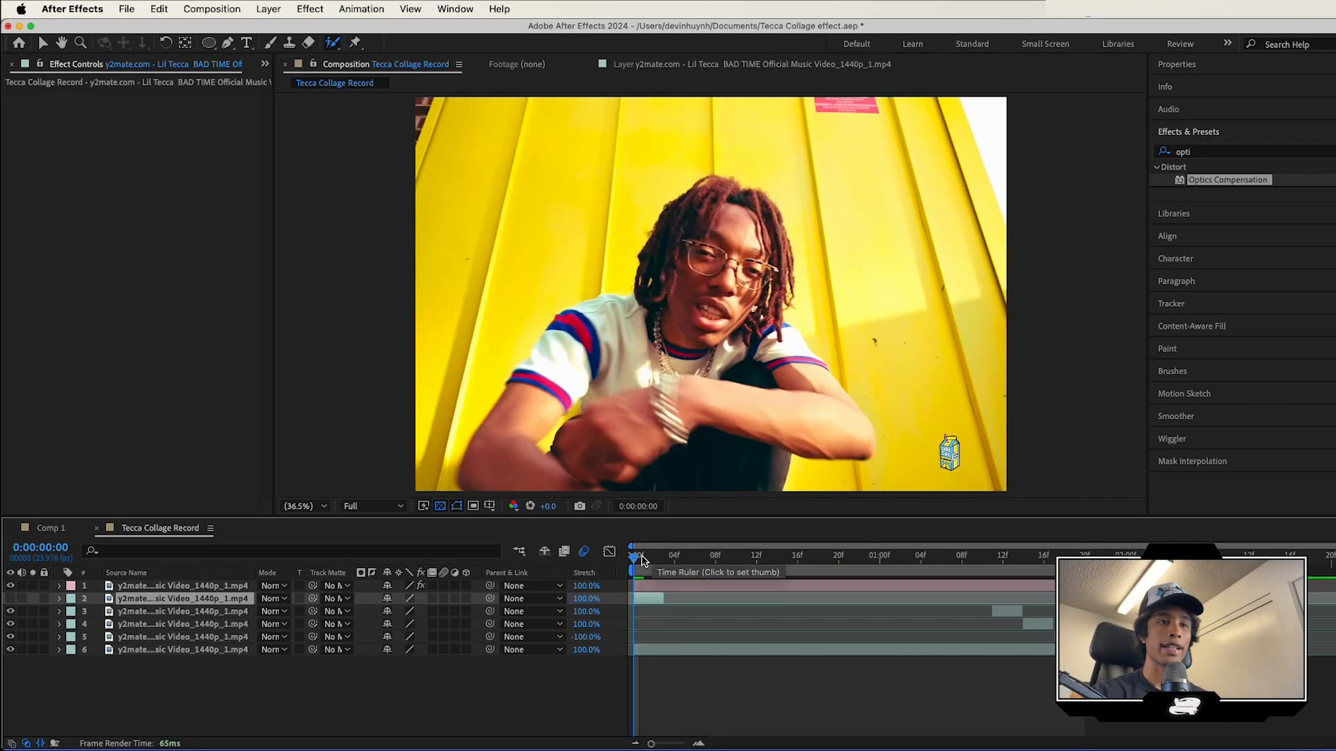
left_click(11, 598)
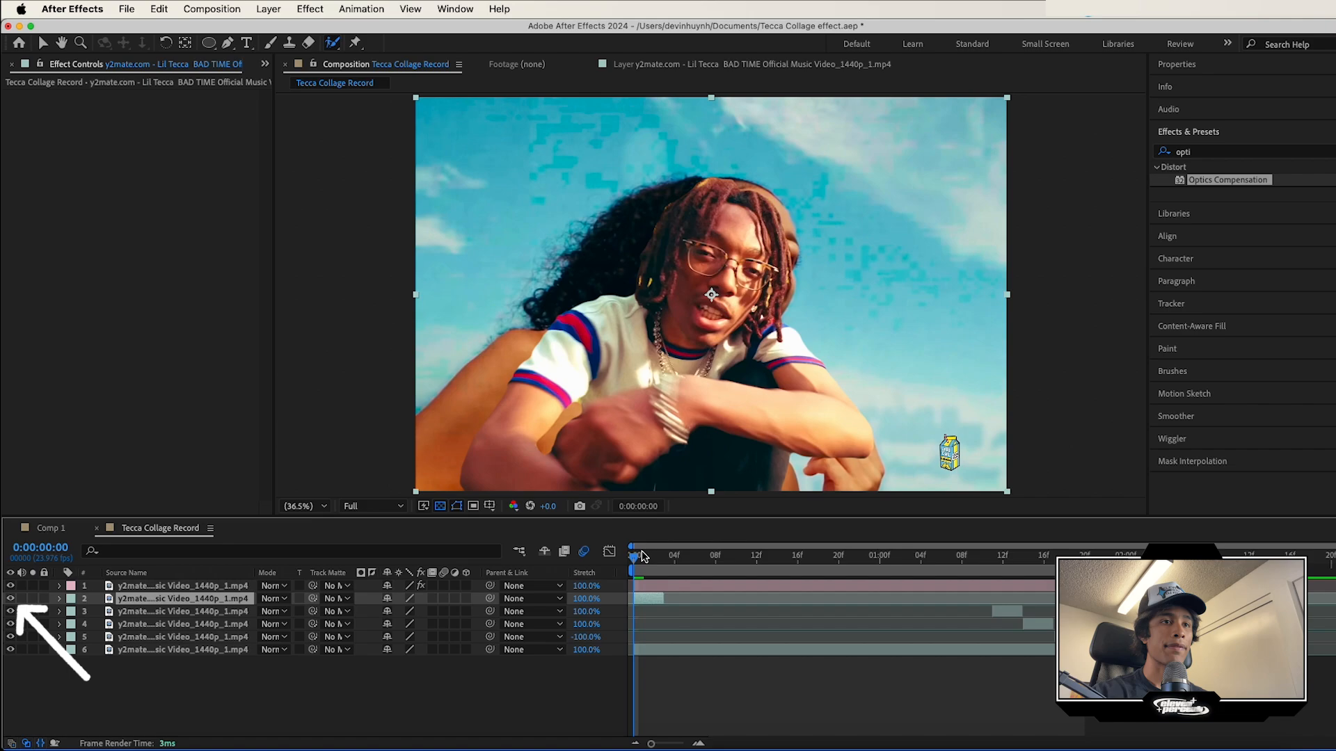
Shift the second layer's blue-sky footage left so the woman sits at the left edge of the frame.
left_click(590, 142)
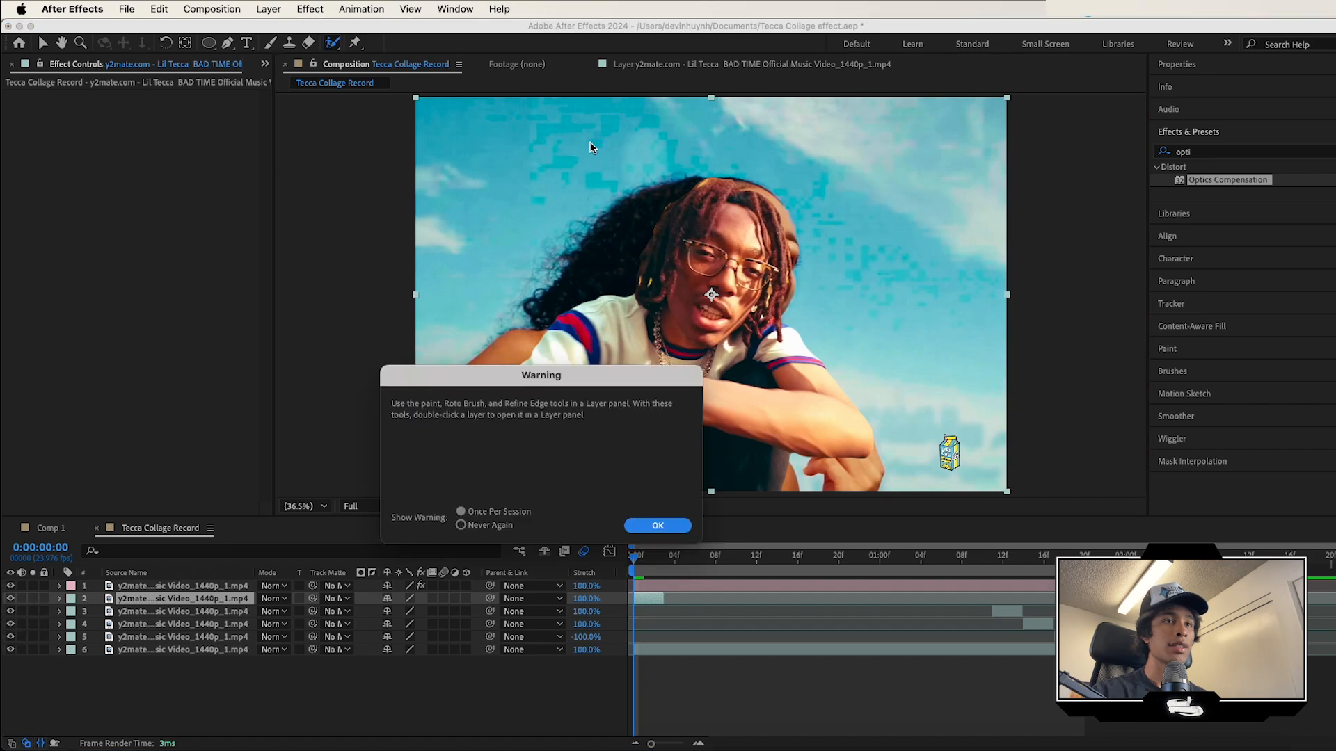
left_click(657, 526)
left_click_drag(506, 230, 225, 221)
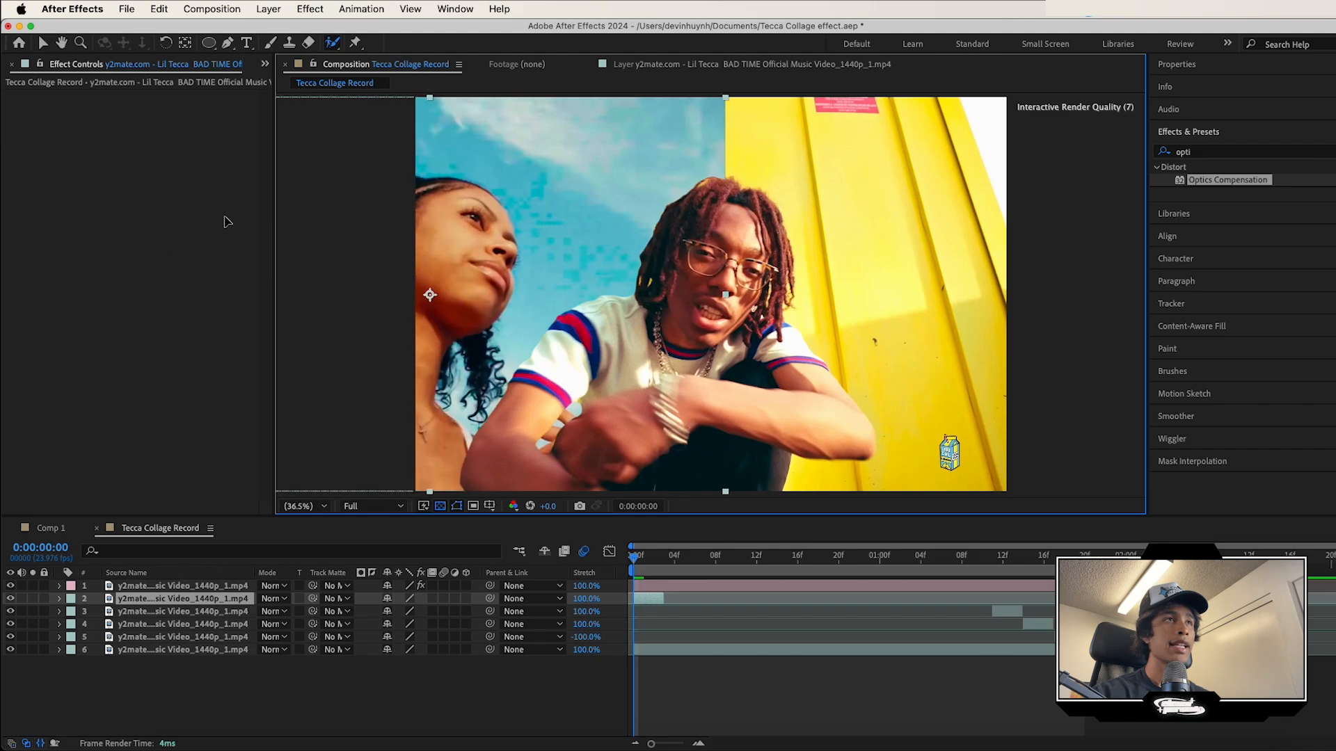
Draw a closed four-point Pen mask with a slanted right edge around the woman on the second layer.
left_click(228, 43)
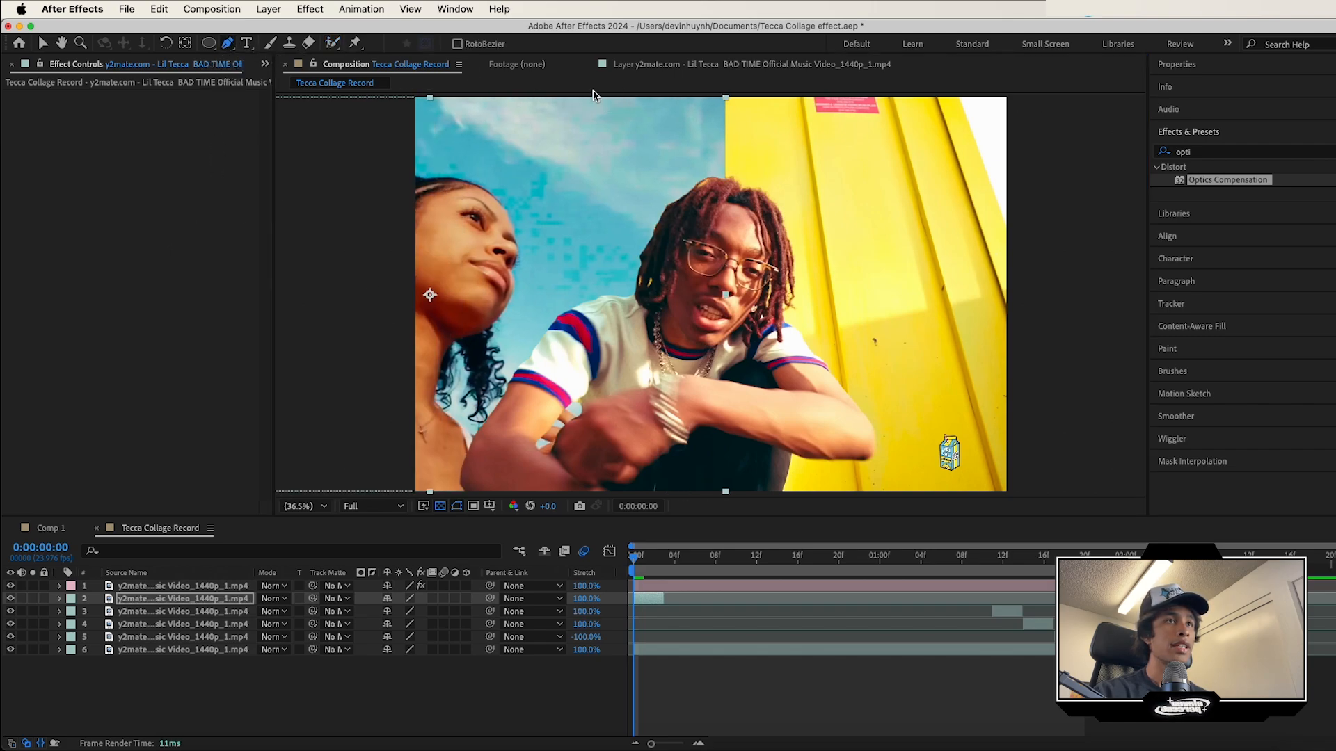
key("comma")
left_click(569, 98)
left_click(473, 485)
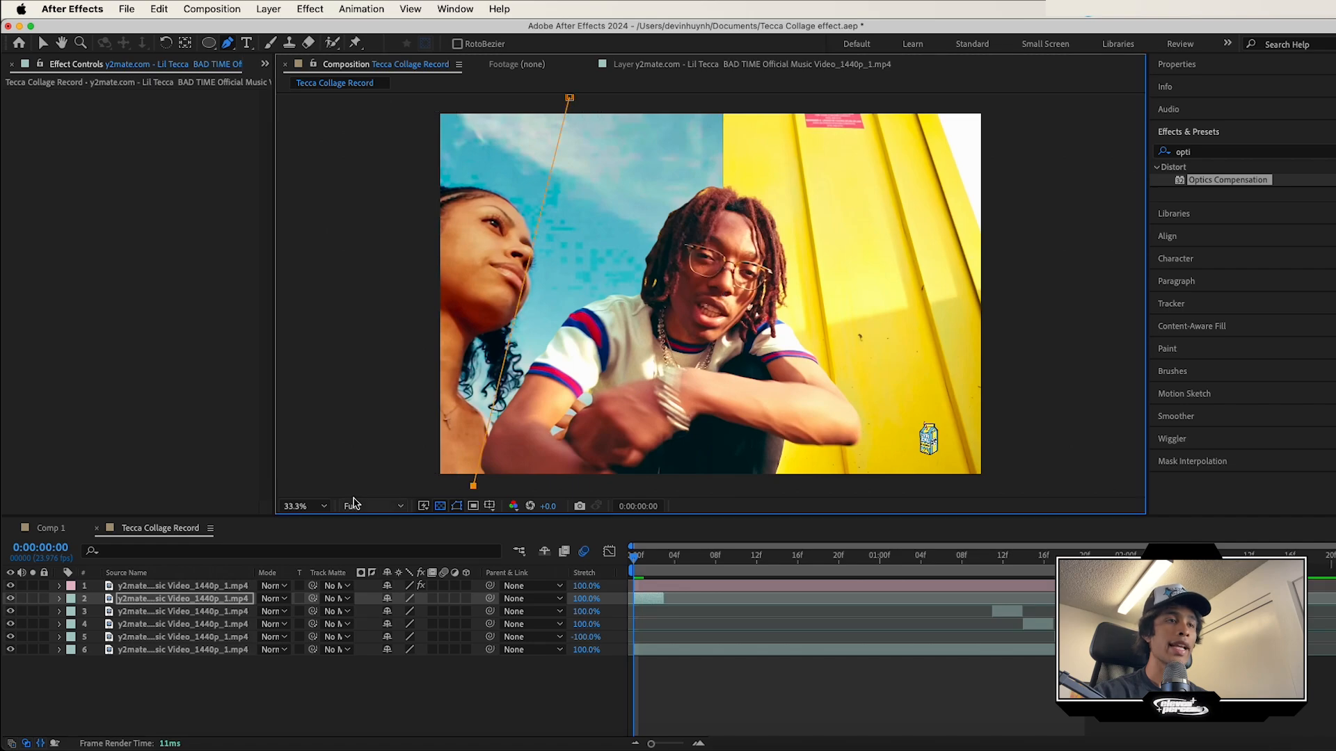
left_click(365, 105)
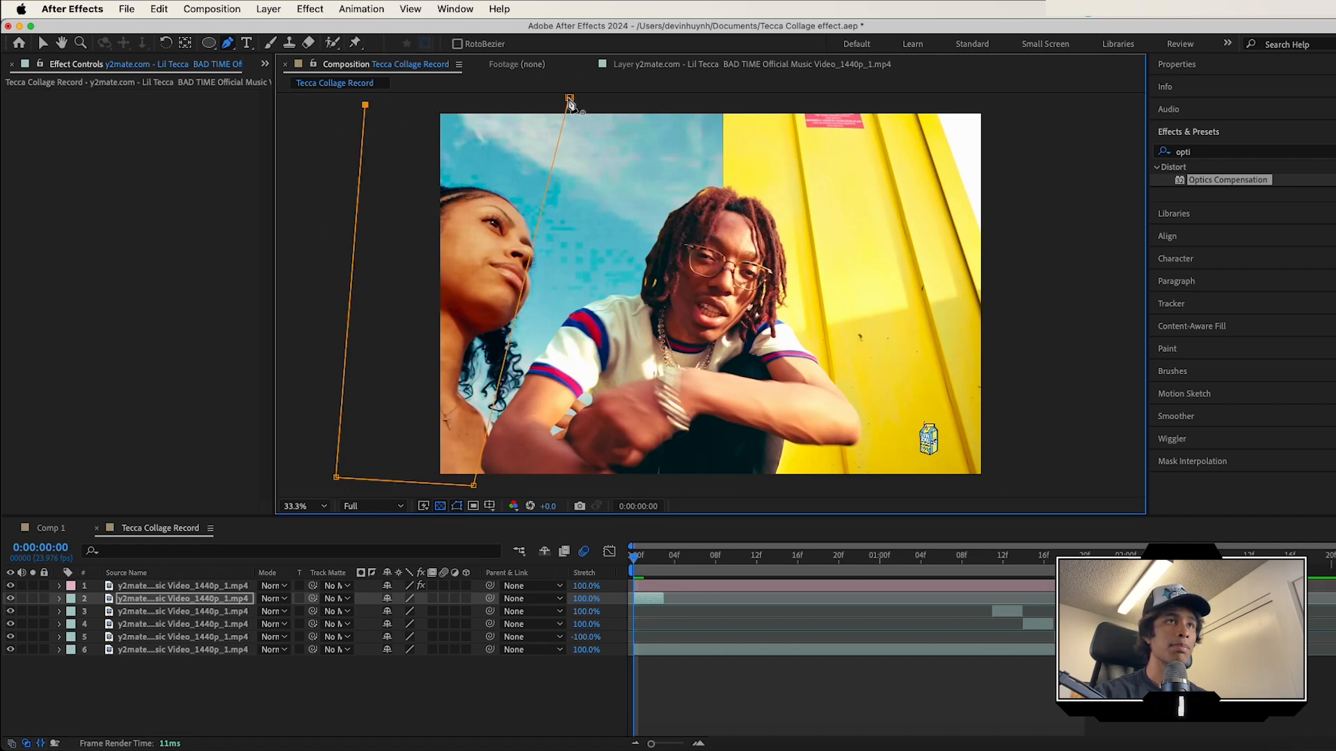
left_click(569, 97)
Move the mask's upper-right and lower-right points left so the woman's strip is narrower and follows the yellow wall's slant.
left_click_drag(567, 98, 544, 96)
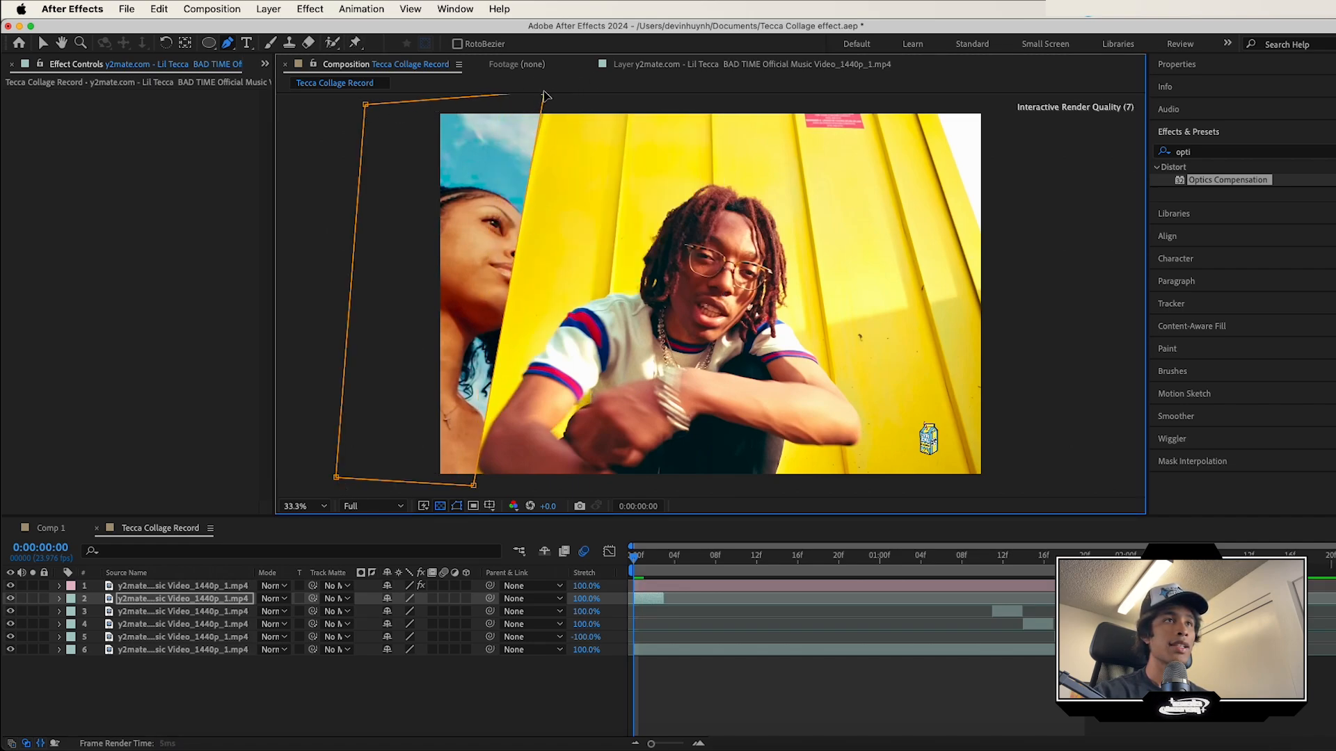
key("comma")
key("period")
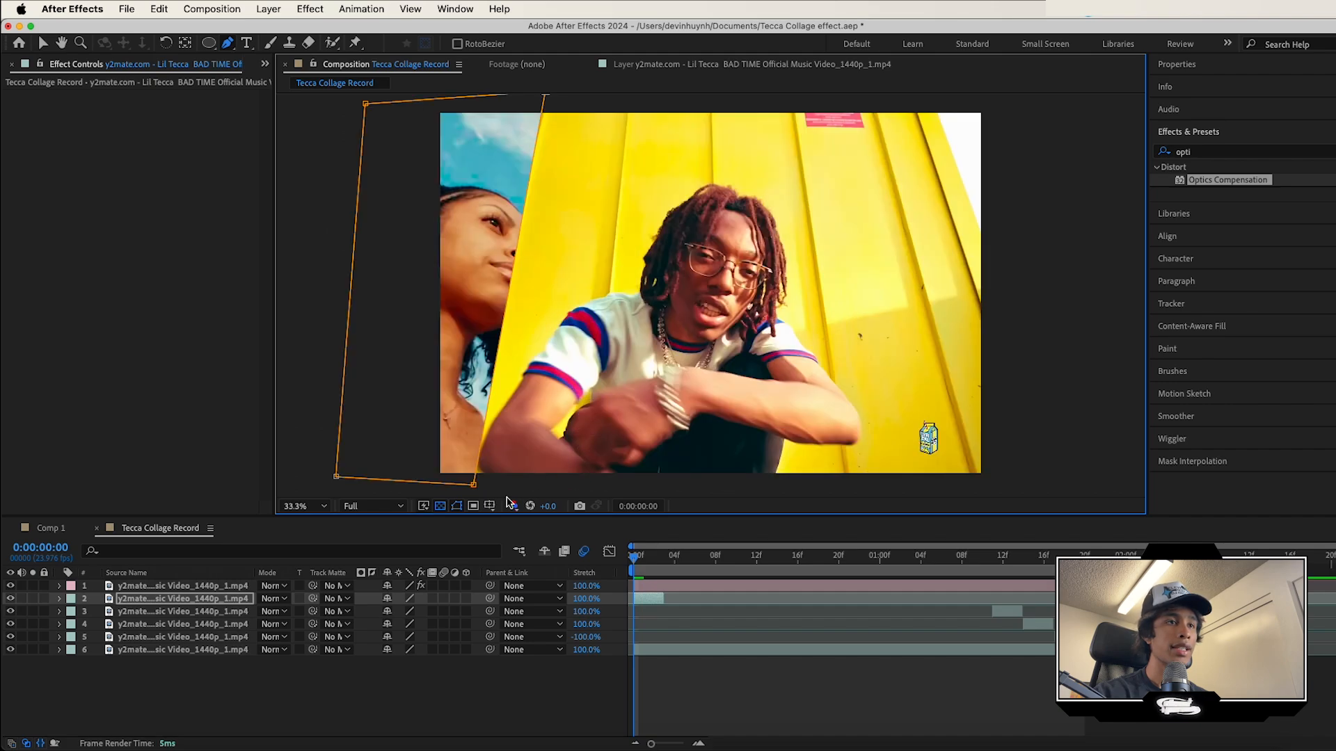
left_click_drag(473, 486, 456, 483)
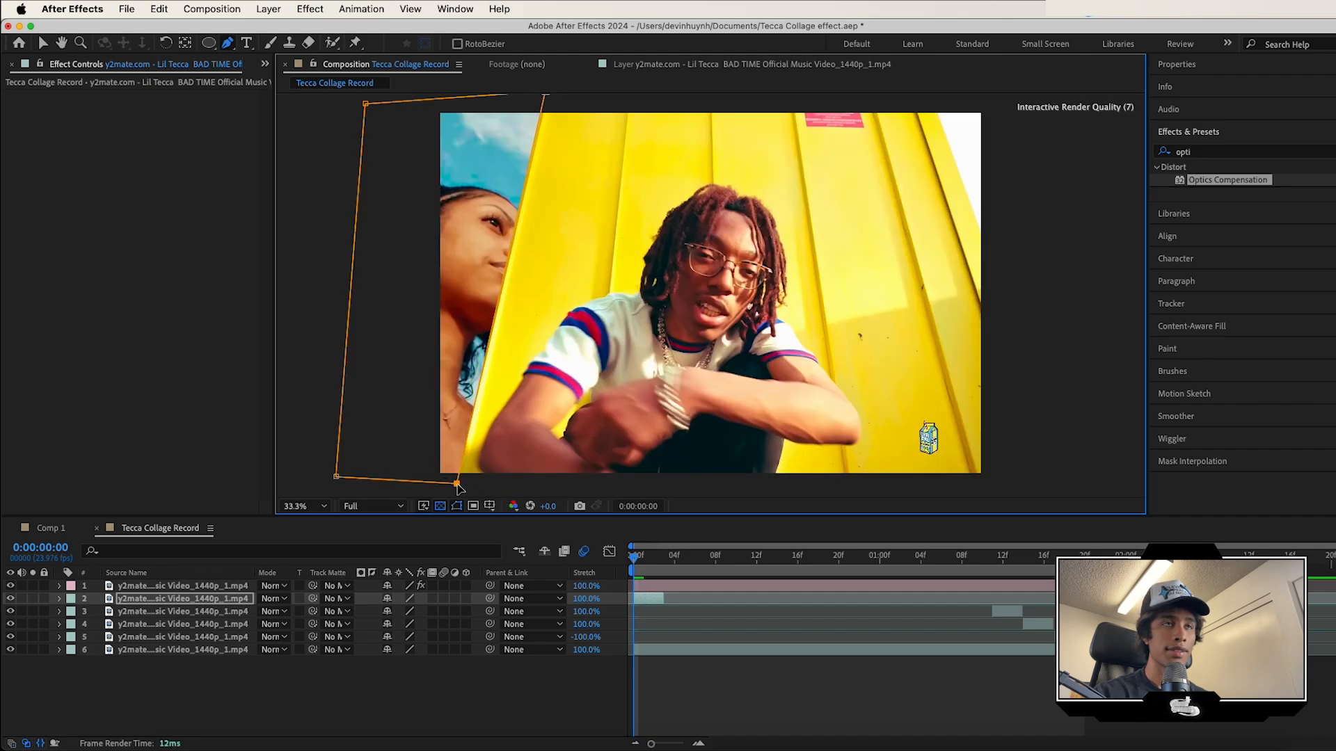
key("comma")
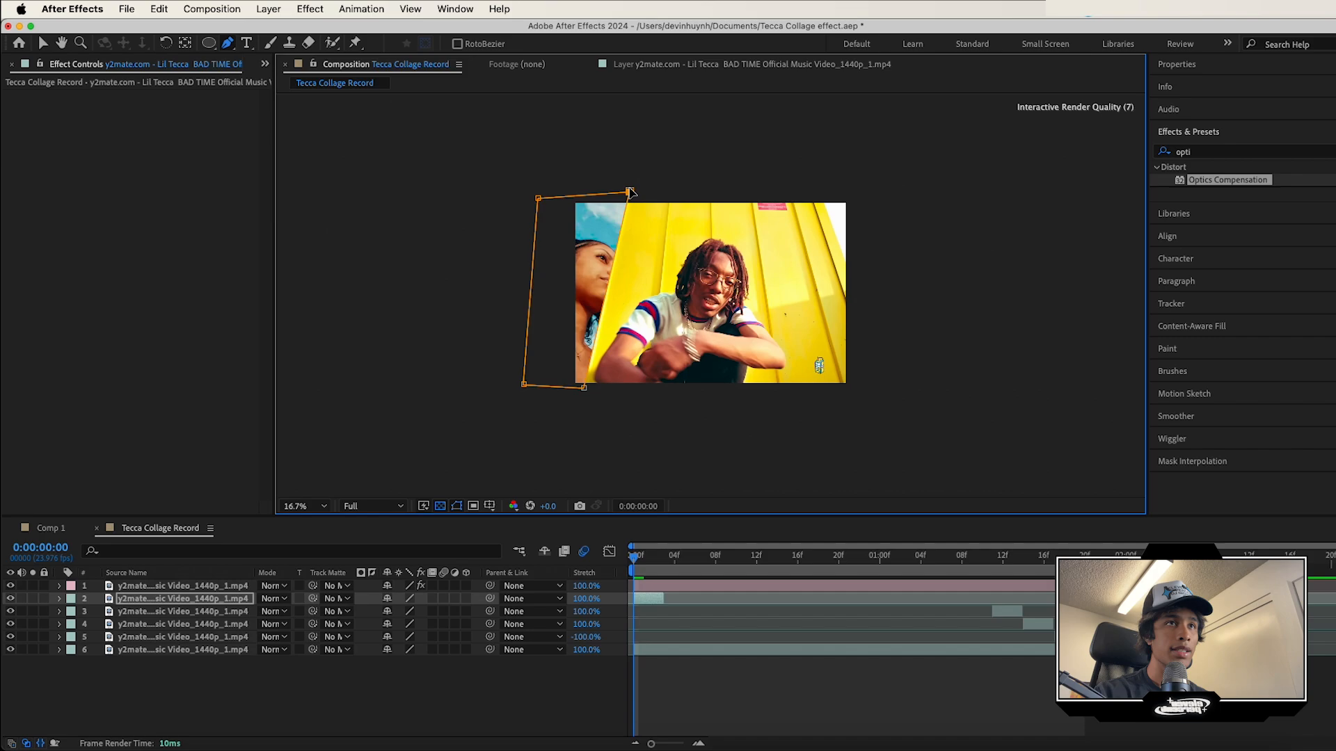
Start the second layer's clip at 0:00:00:03 and the third layer's clip at 0:00:00:06, and go to the third clip's first frame.
left_click(713, 649)
key("period")
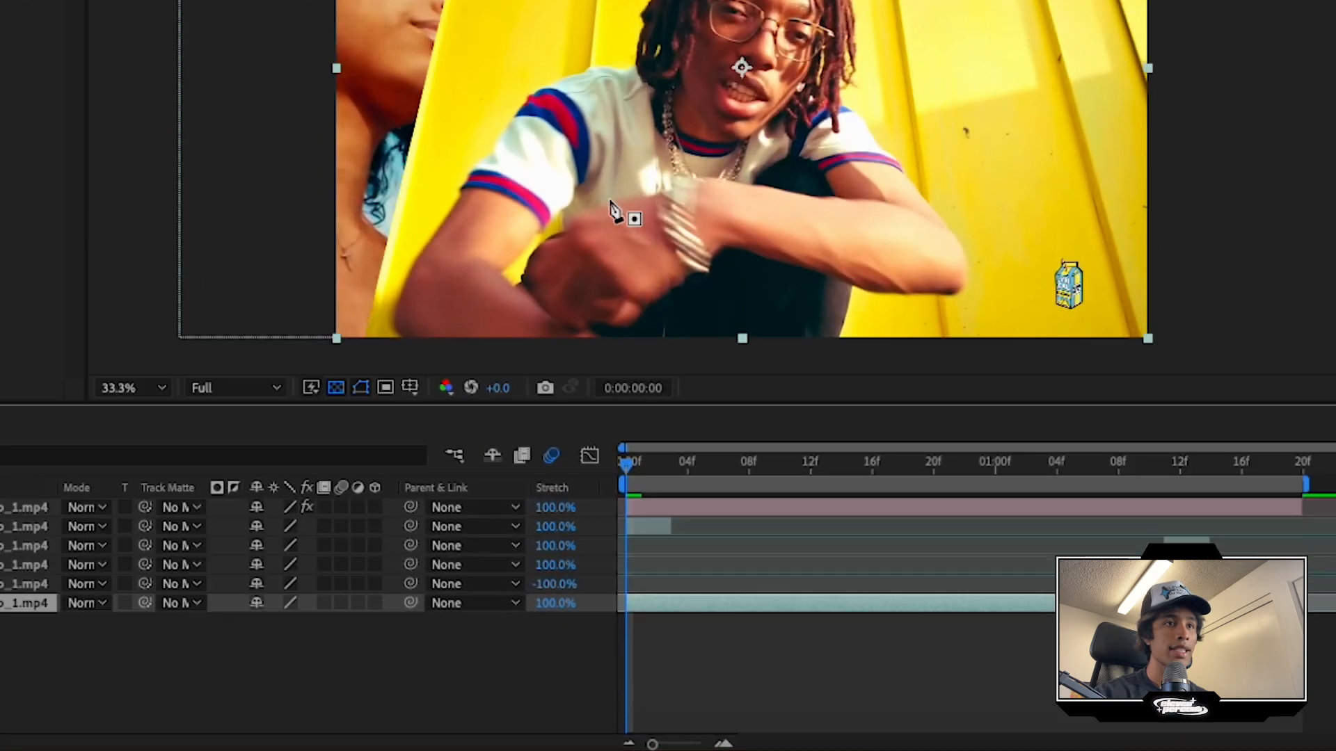
left_click_drag(649, 599, 669, 600)
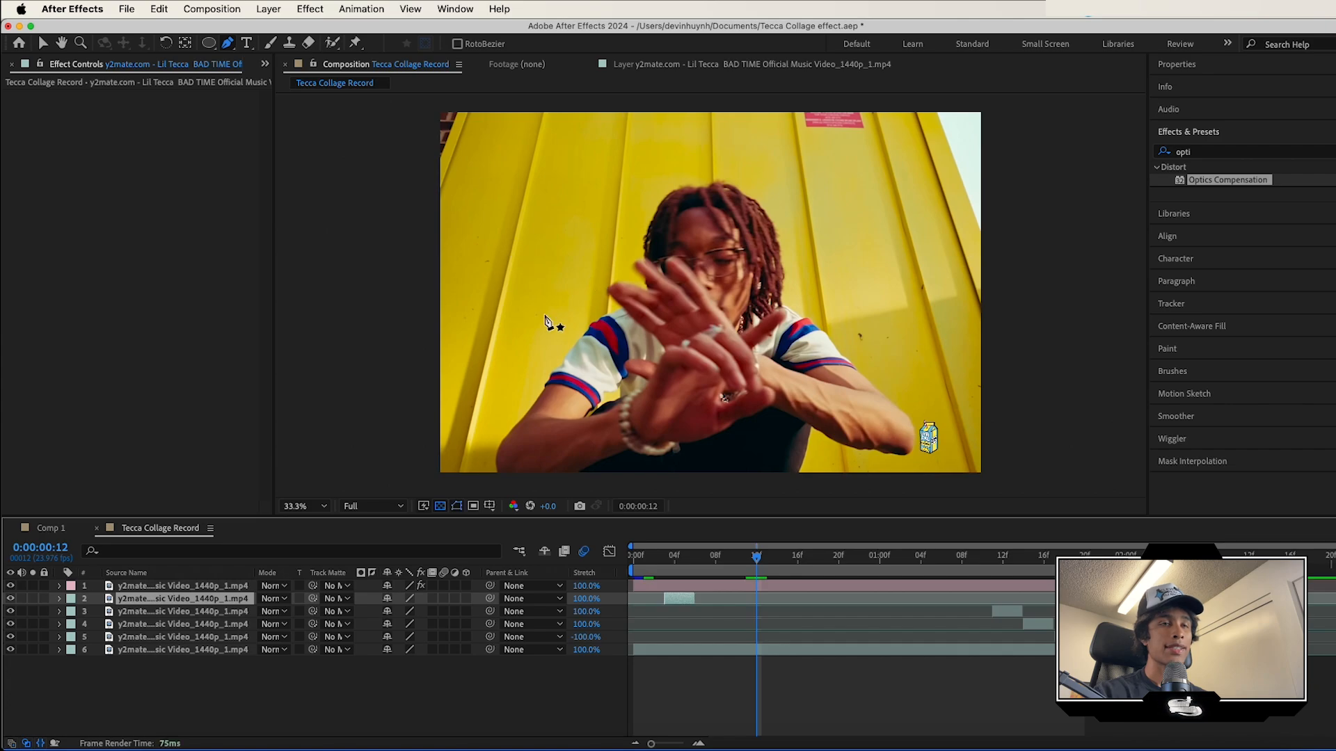
left_click_drag(1010, 618, 711, 618)
key("i")
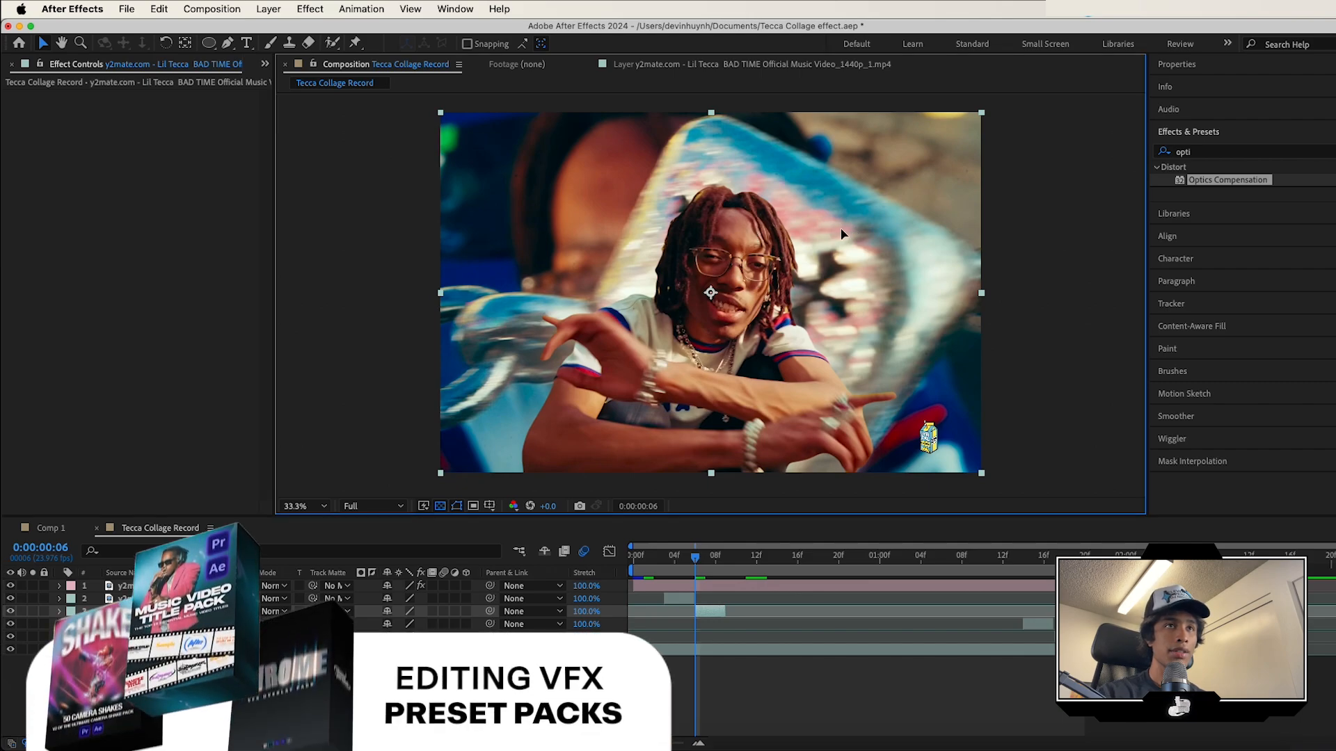
Shift the third layer's footage left and draw a closed four-point Pen mask over a slanted strip behind the singer.
left_click_drag(829, 229, 717, 179)
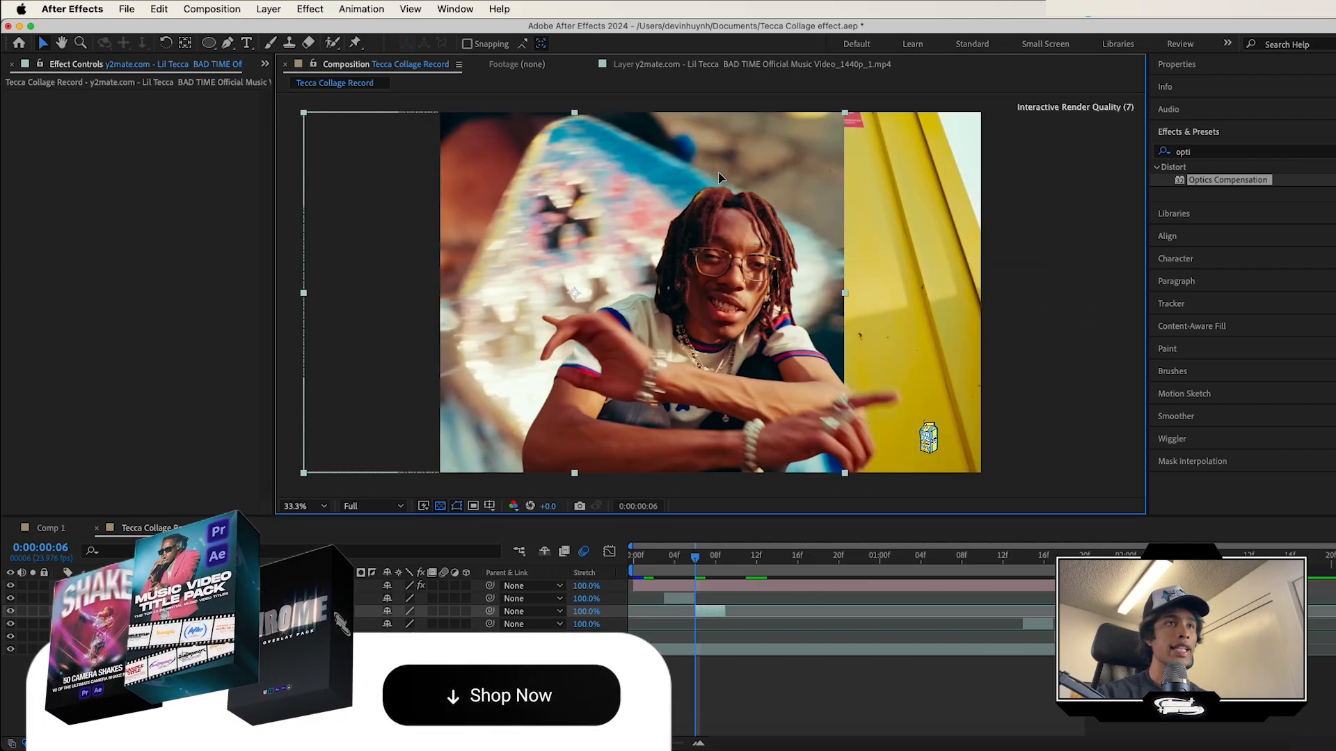
key("comma")
key("comma")
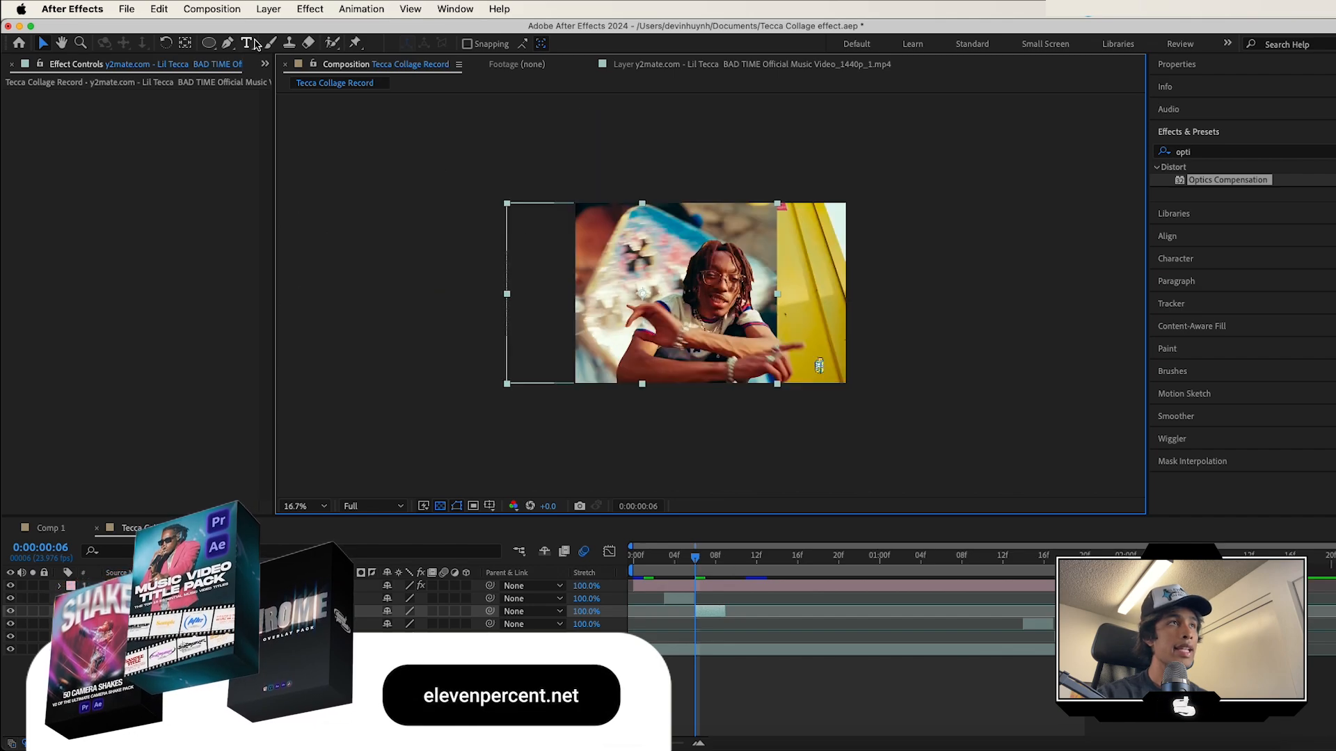
key("g")
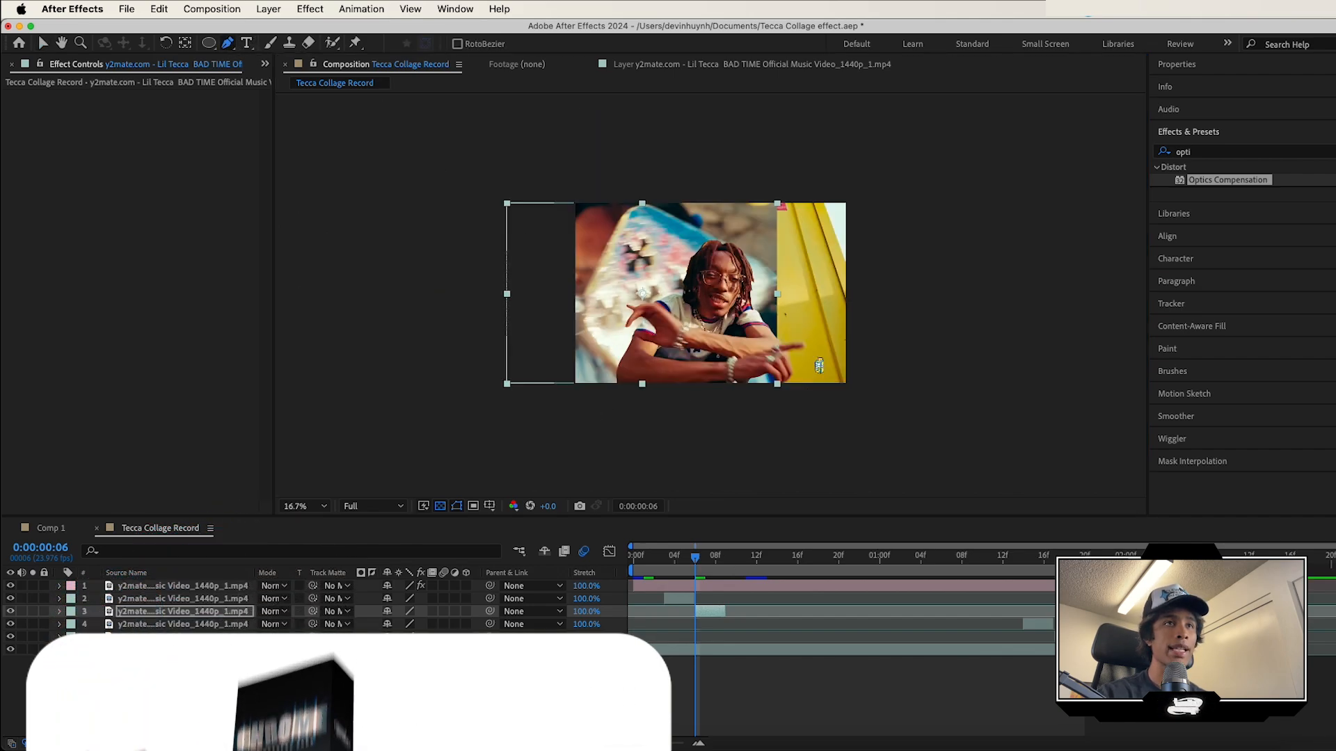
left_click(603, 407)
left_click(641, 170)
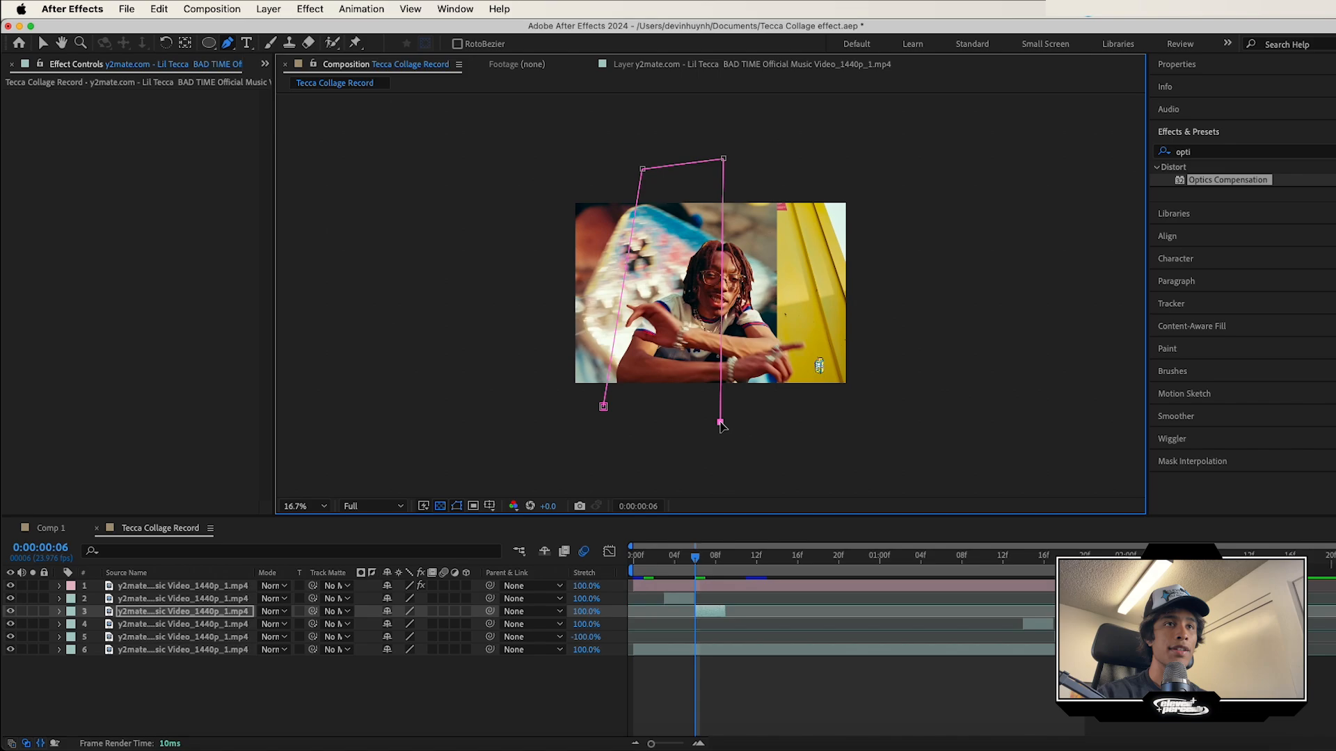
left_click(603, 407)
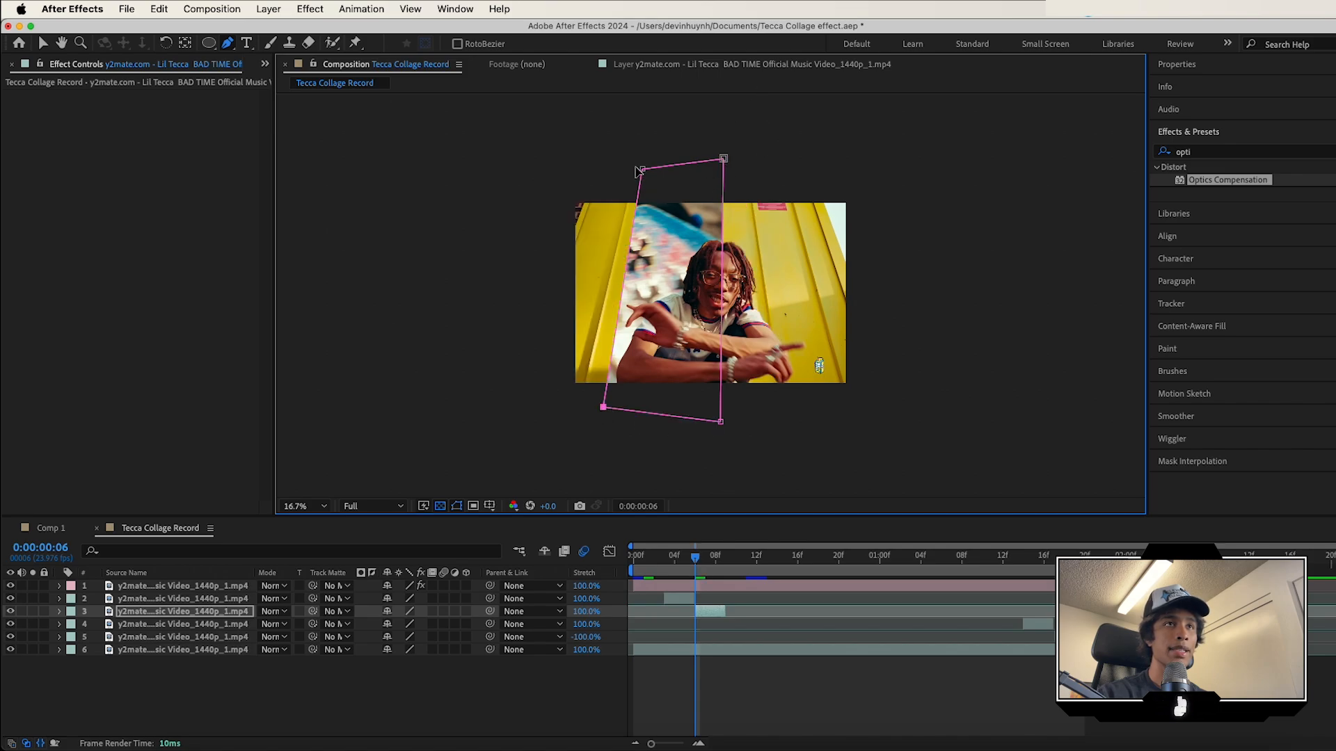
Adjust the third layer's four mask corners to fit the strip to the wall panels and play back the collage.
left_click_drag(637, 171, 632, 170)
left_click_drag(603, 407, 582, 400)
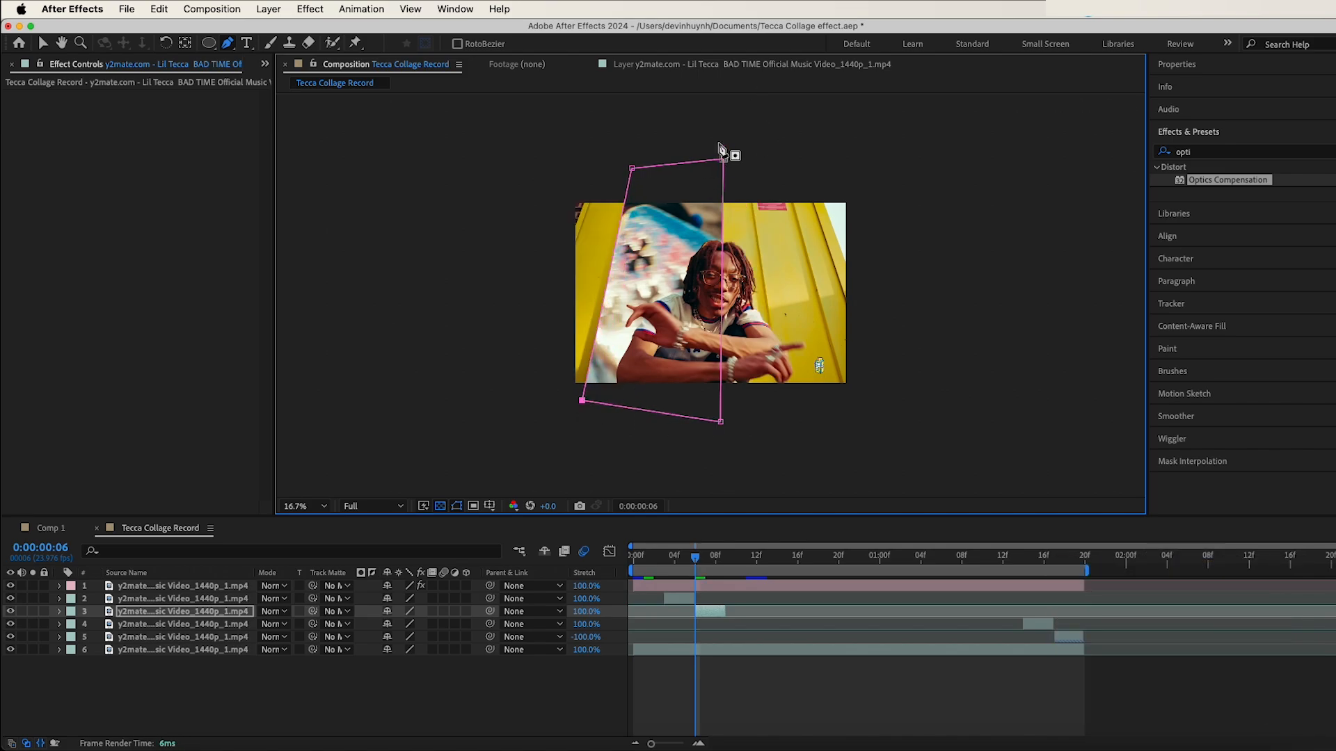
left_click_drag(723, 159, 707, 155)
left_click_drag(720, 421, 716, 417)
left_click_drag(707, 155, 710, 156)
left_click(690, 566)
left_click_drag(690, 567, 748, 566)
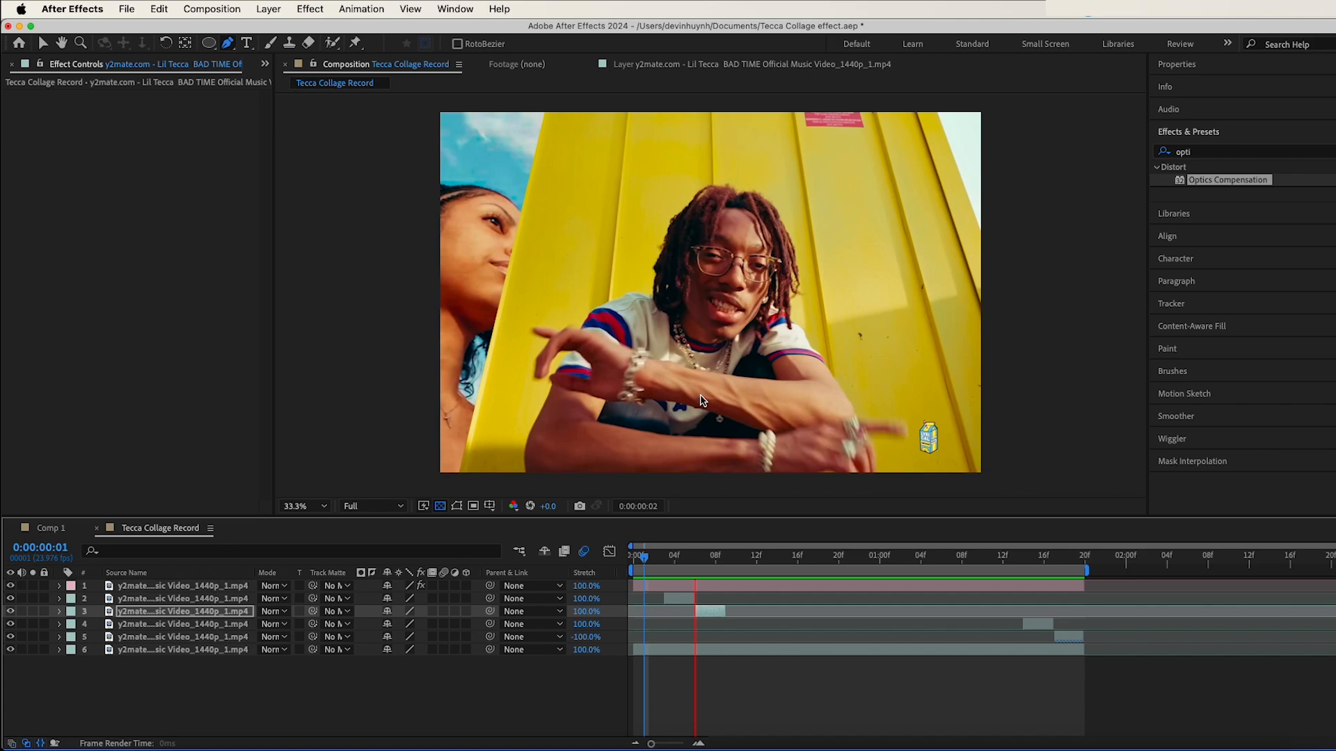
Extend the third layer's clip by one frame so it ends at 0:00:00:10, and scrub across it.
key("space")
left_click_drag(725, 611, 735, 612)
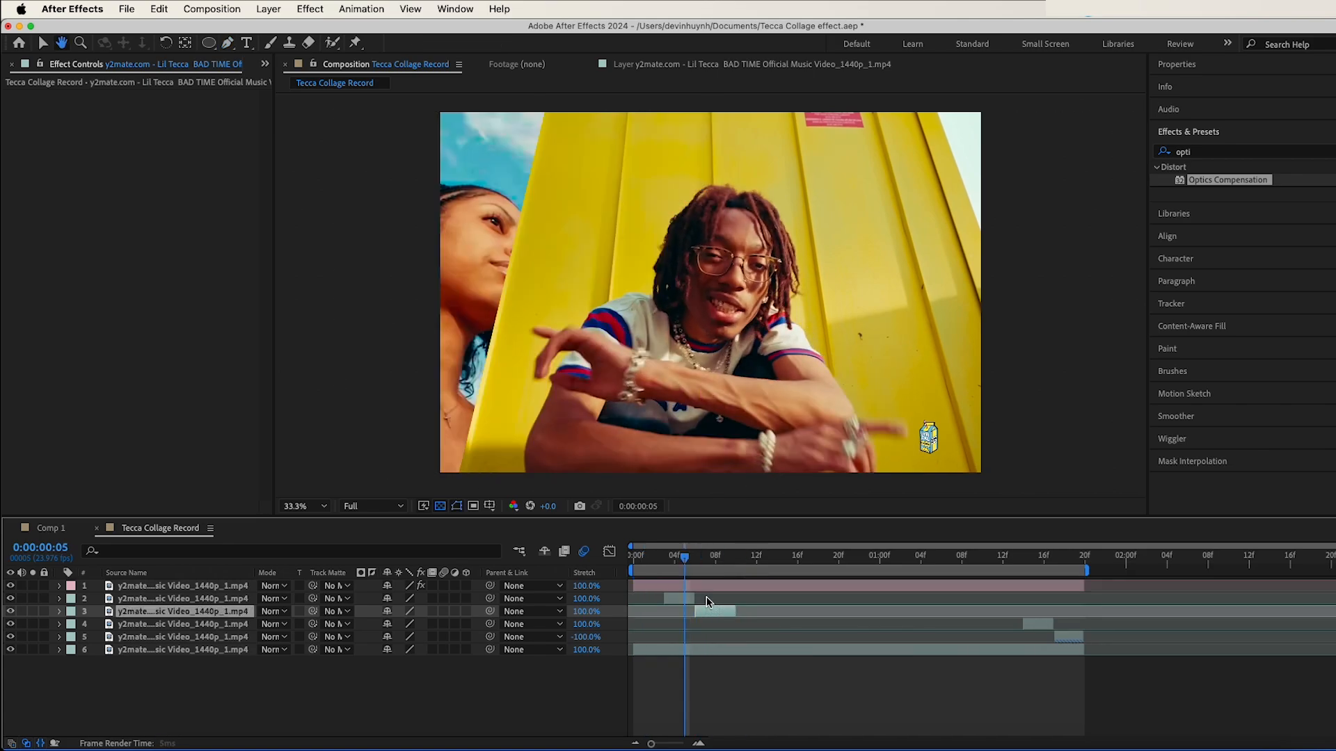
left_click_drag(686, 560, 745, 560)
left_click_drag(671, 562, 739, 562)
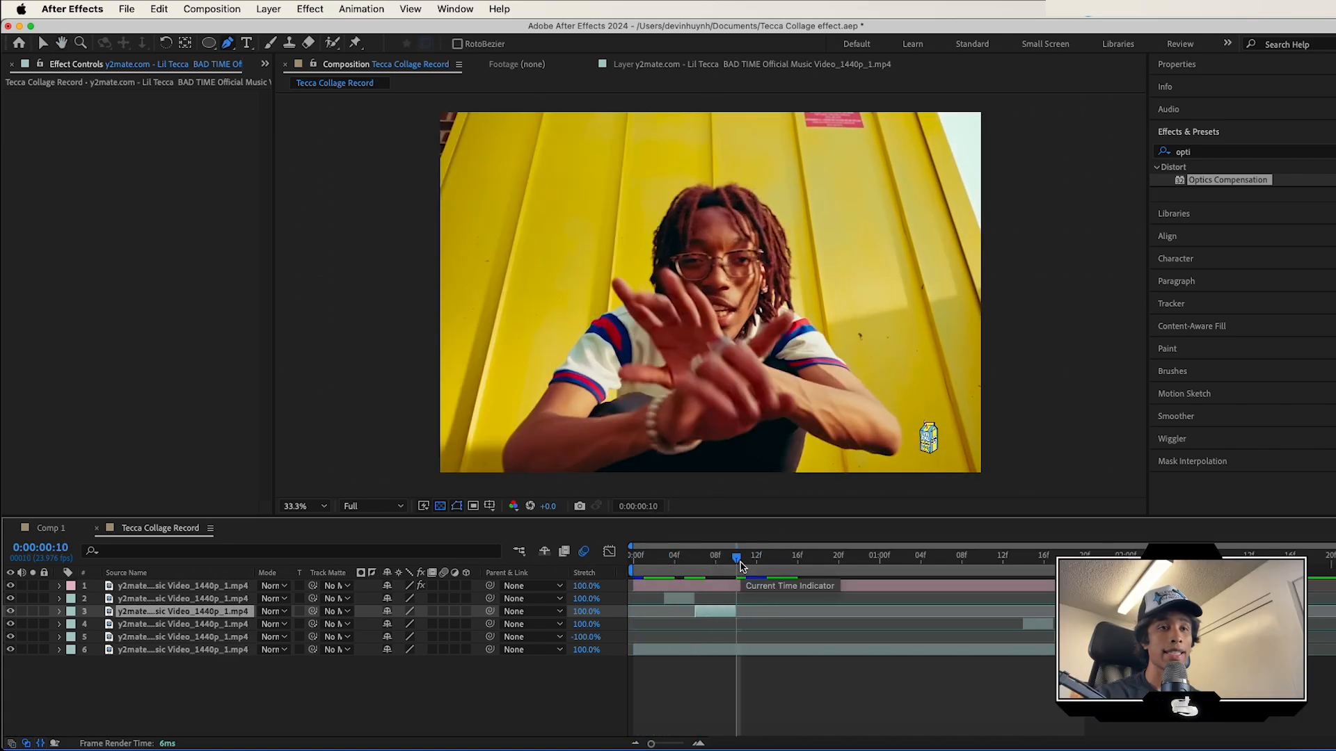
left_click_drag(739, 562, 670, 562)
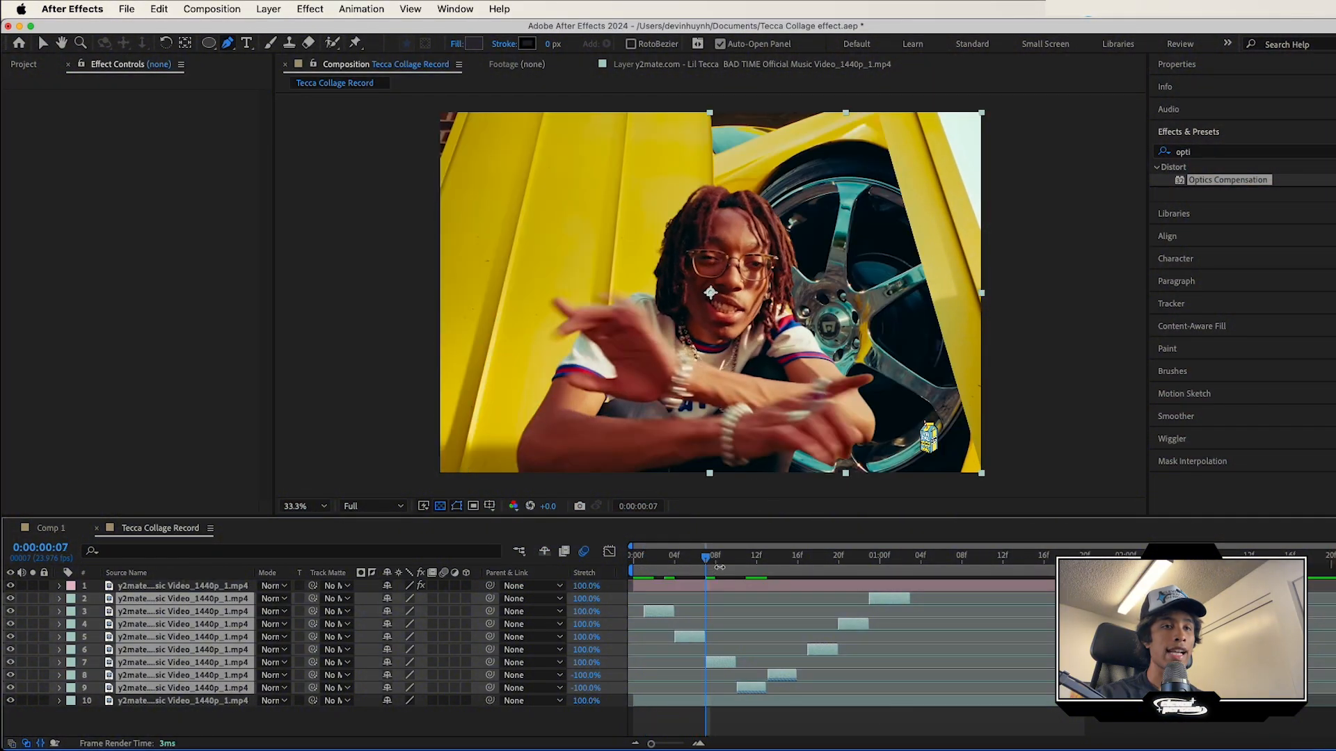
Scrub and play back the ten-layer collage to review the timing of the strips behind the singer.
left_click_drag(711, 557, 788, 558)
key("space")
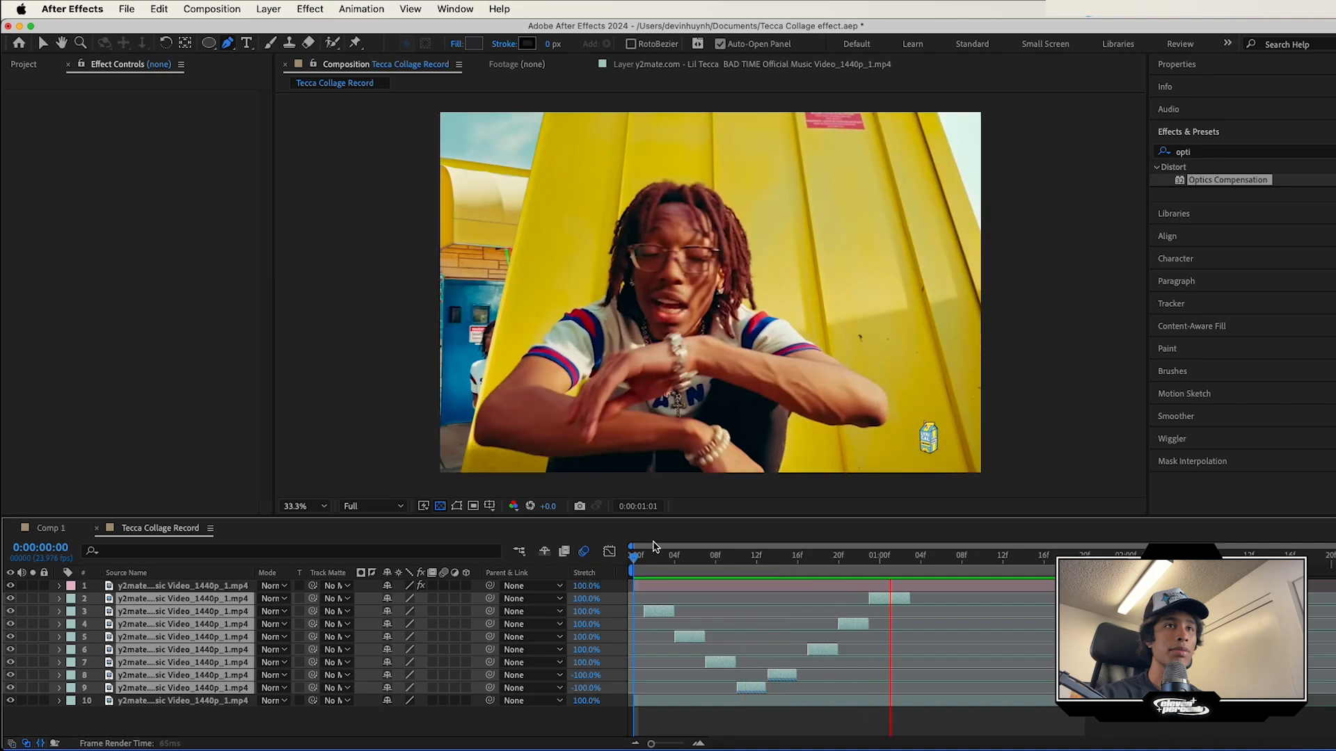
left_click_drag(925, 560, 828, 561)
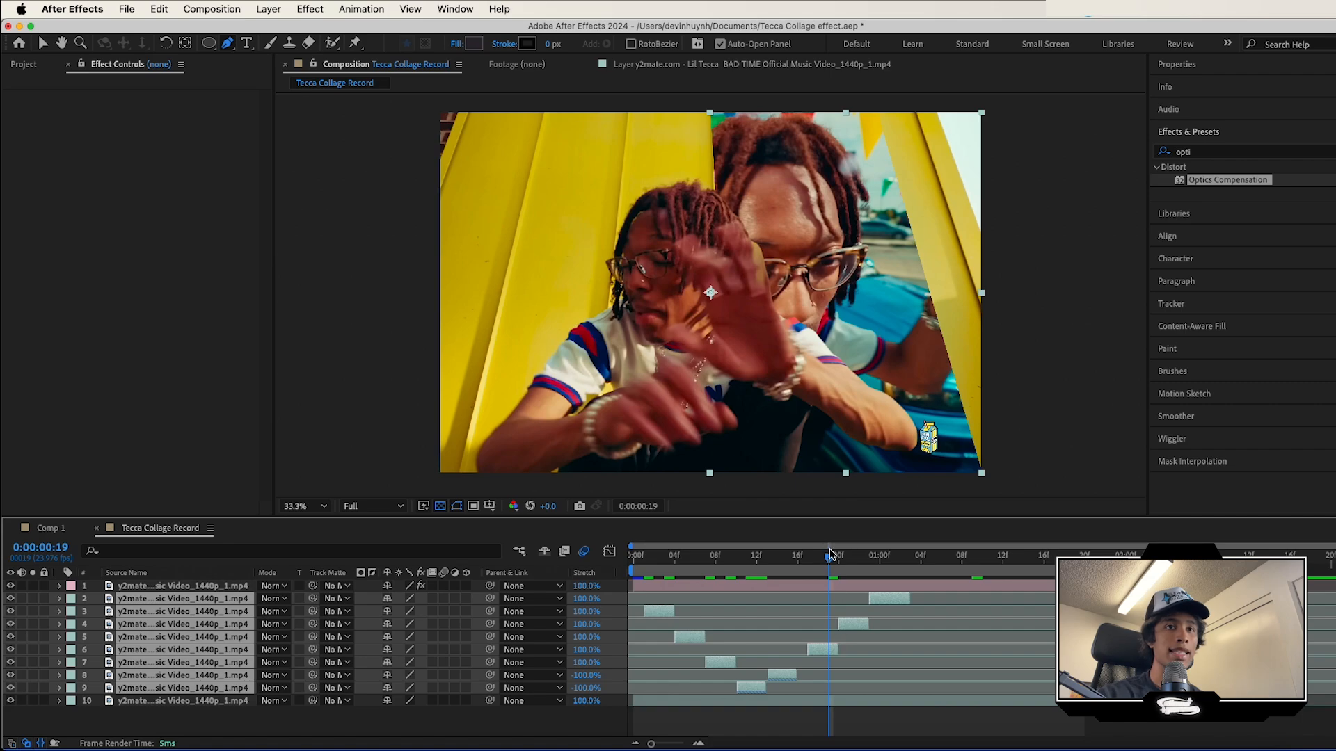
Choose a different moment of layer 6's footage and trim its clip to run from frame 16 to frame 20.
left_click_drag(838, 651, 1022, 643)
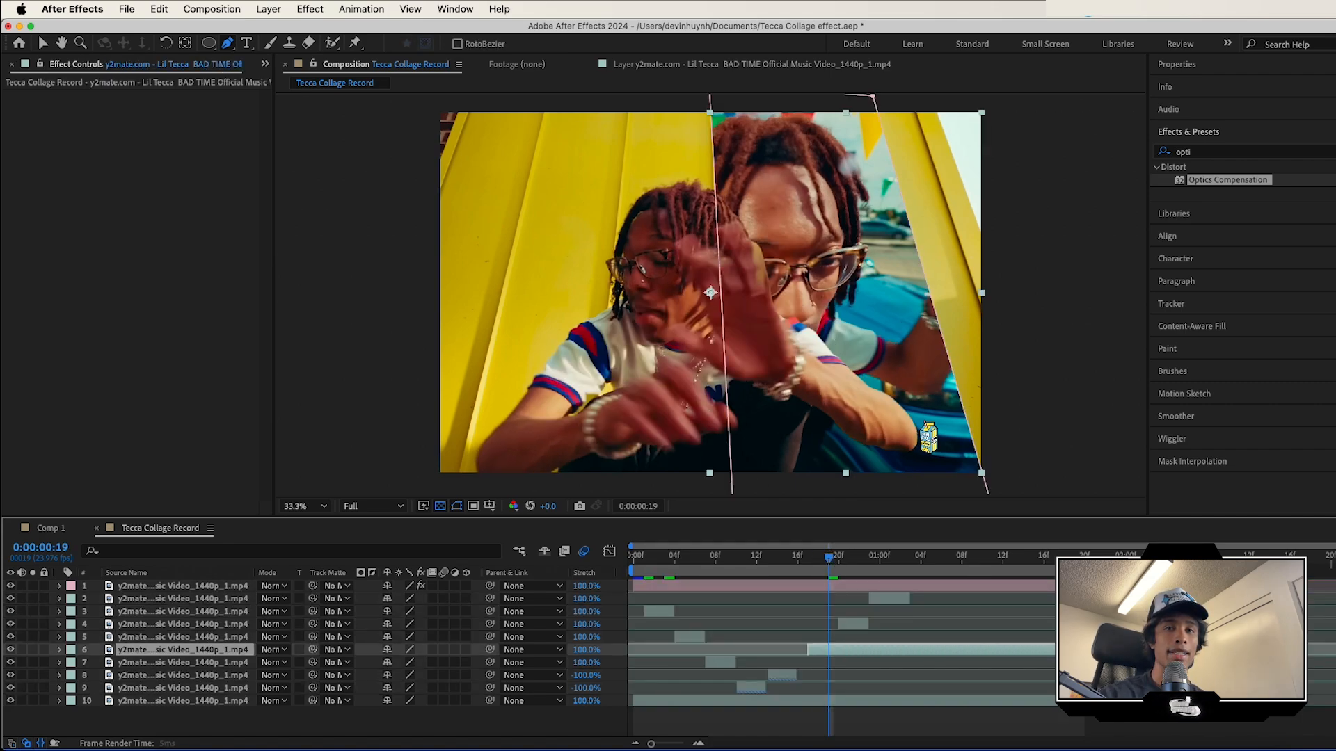
left_click_drag(1141, 651, 832, 668)
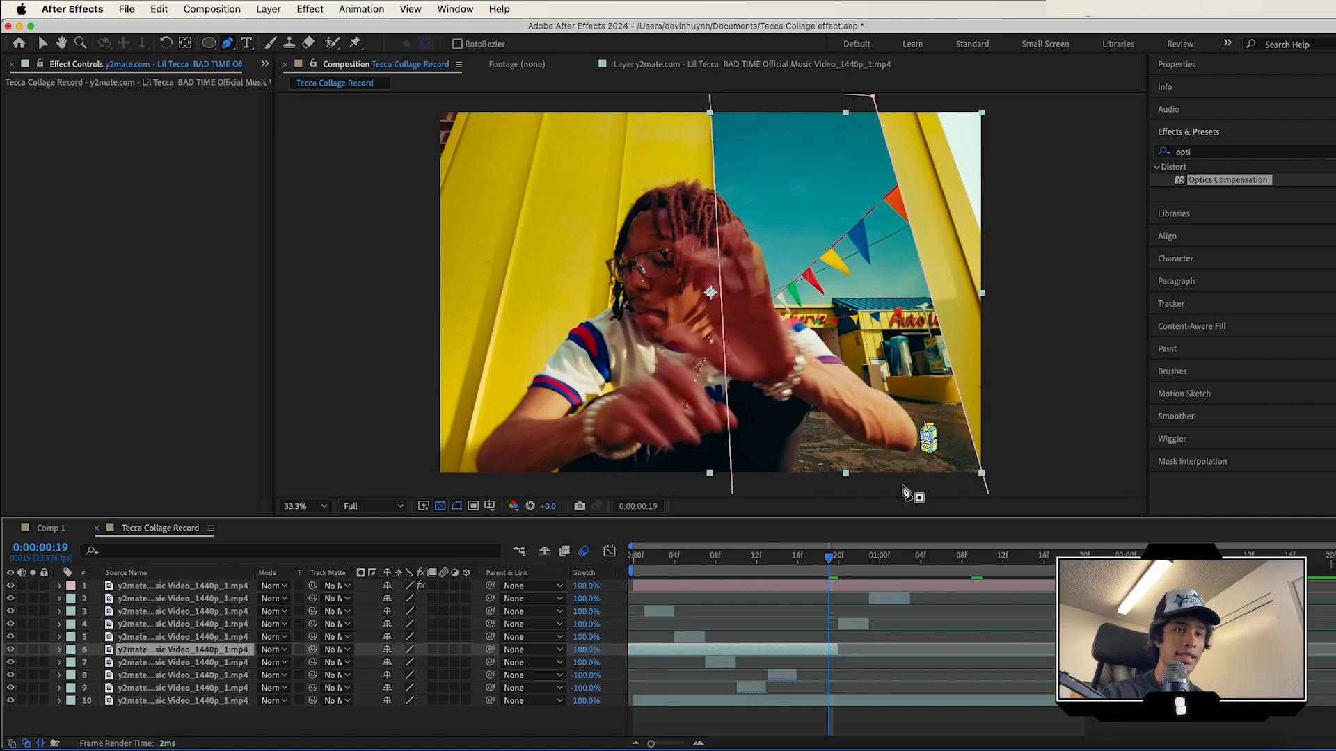
left_click_drag(826, 554, 931, 562)
key("ctrl+shift+d")
left_click(770, 662)
key("Delete")
key("space")
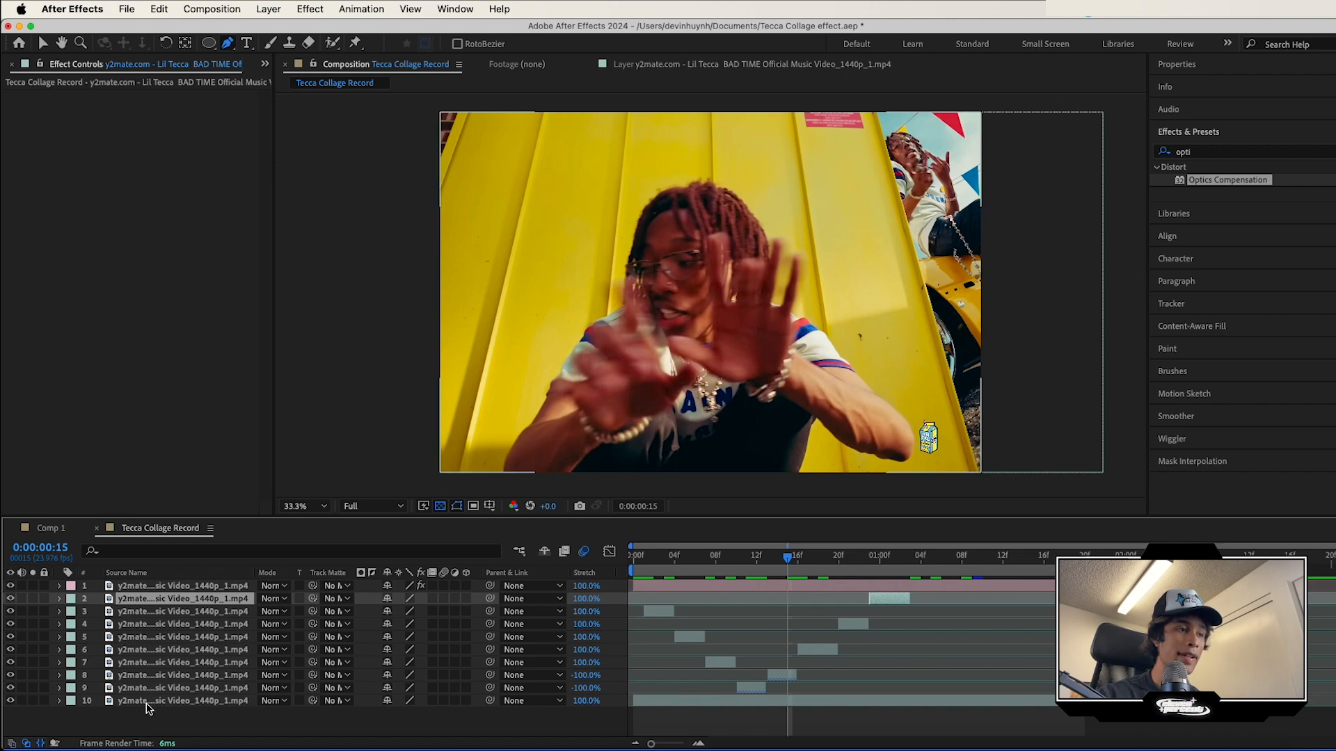
Play back the Comp 1 collage and hide layers 2 to 9 in the Tecca Collage Record composition.
key("ctrl+a")
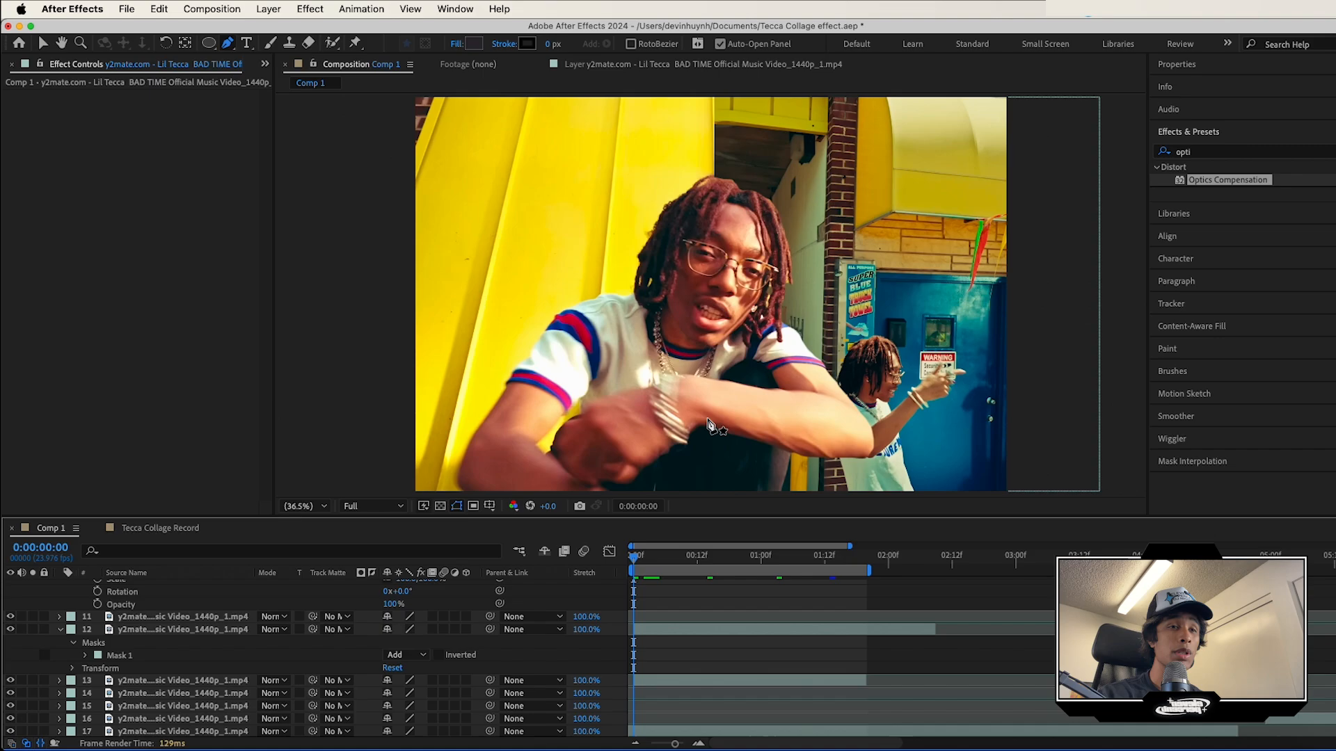
key("space")
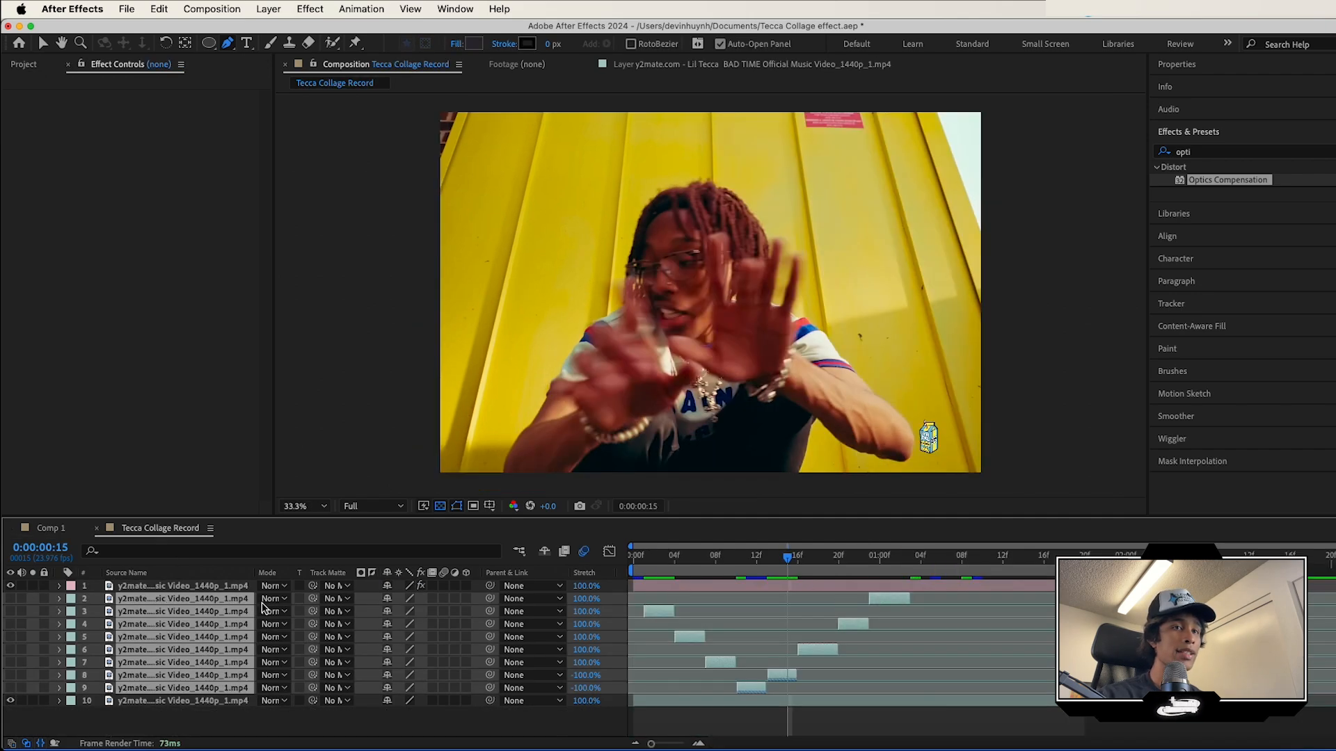
left_click_drag(870, 566, 815, 558)
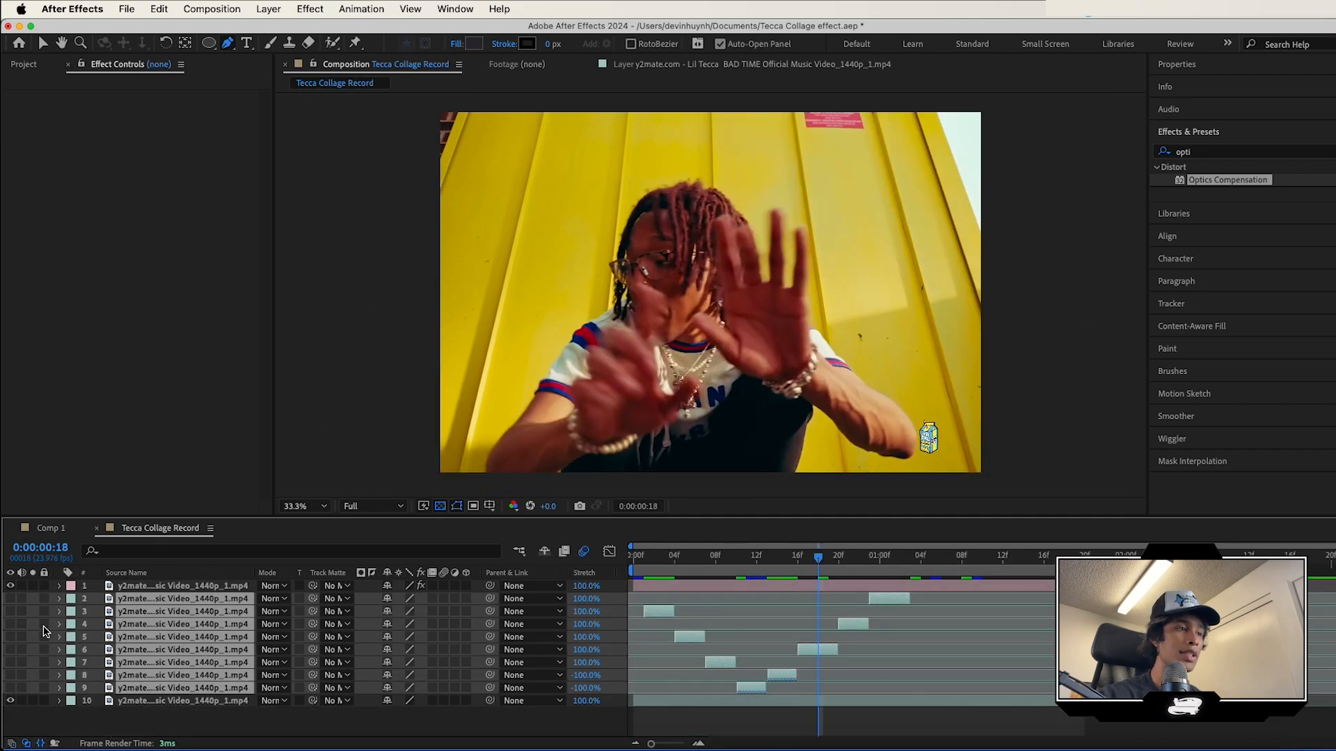
left_click_drag(9, 598, 10, 688)
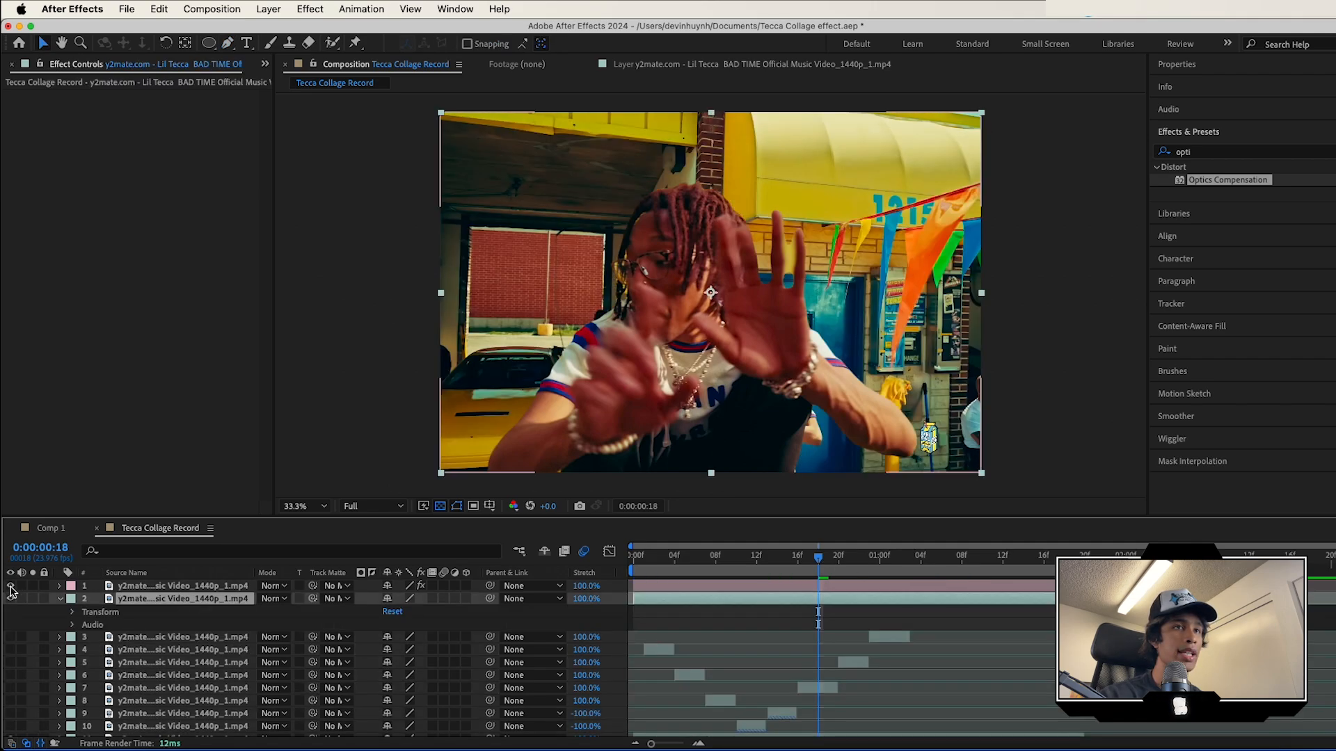
Hide the rotoscoped singer, go to 0:00:00:03 and shift the full-frame second layer's footage right so the figure stands near the frame's edge.
left_click(10, 587)
key("space")
left_click_drag(944, 561, 661, 572)
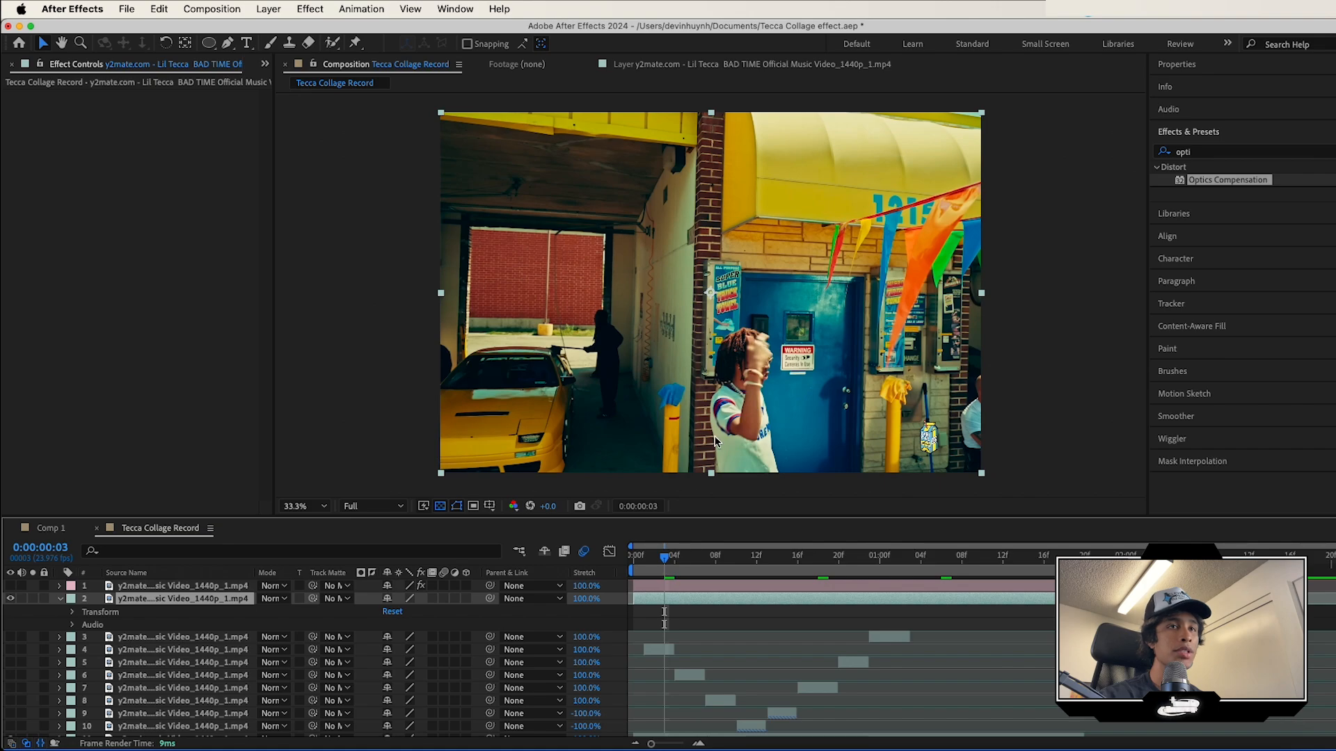
left_click_drag(720, 413, 873, 401)
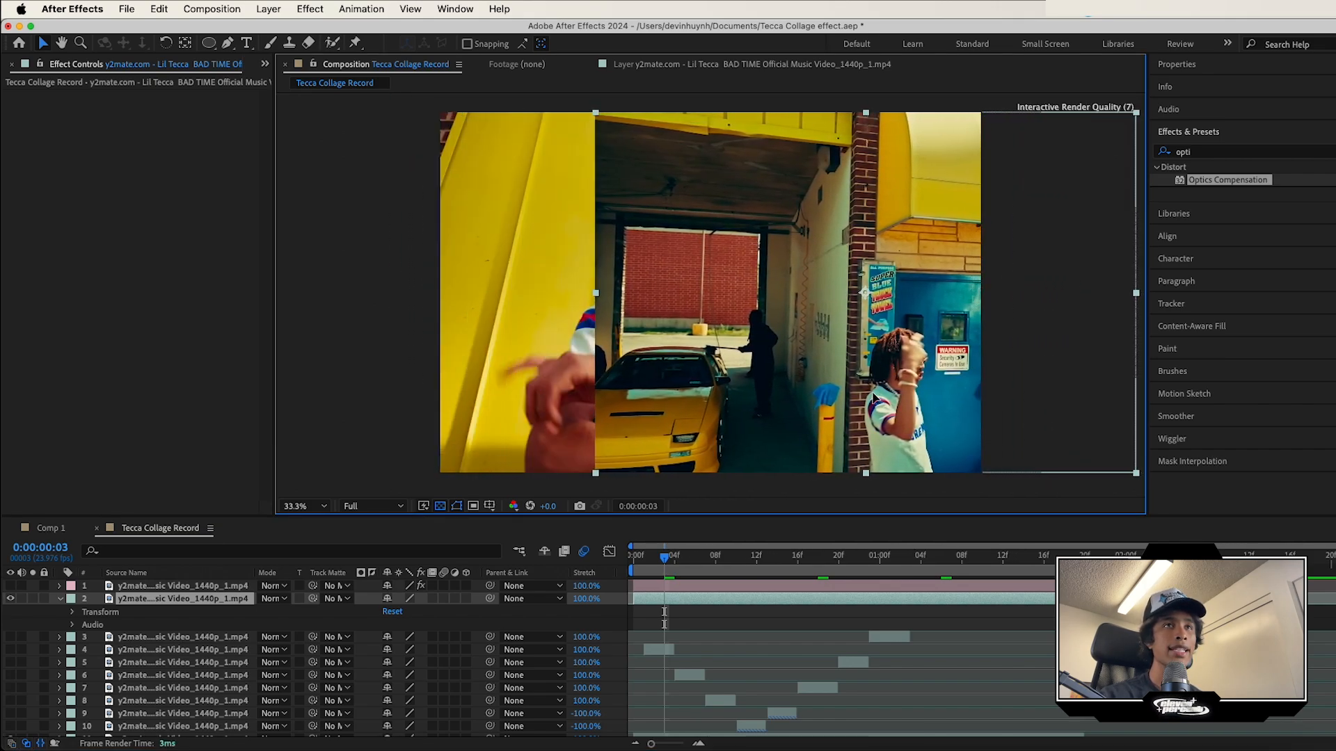
Draw a rectangular mask over the second layer's doorway side and shift the layer left so the mask edge meets the wall panel seam.
left_click(209, 43)
left_click(232, 44)
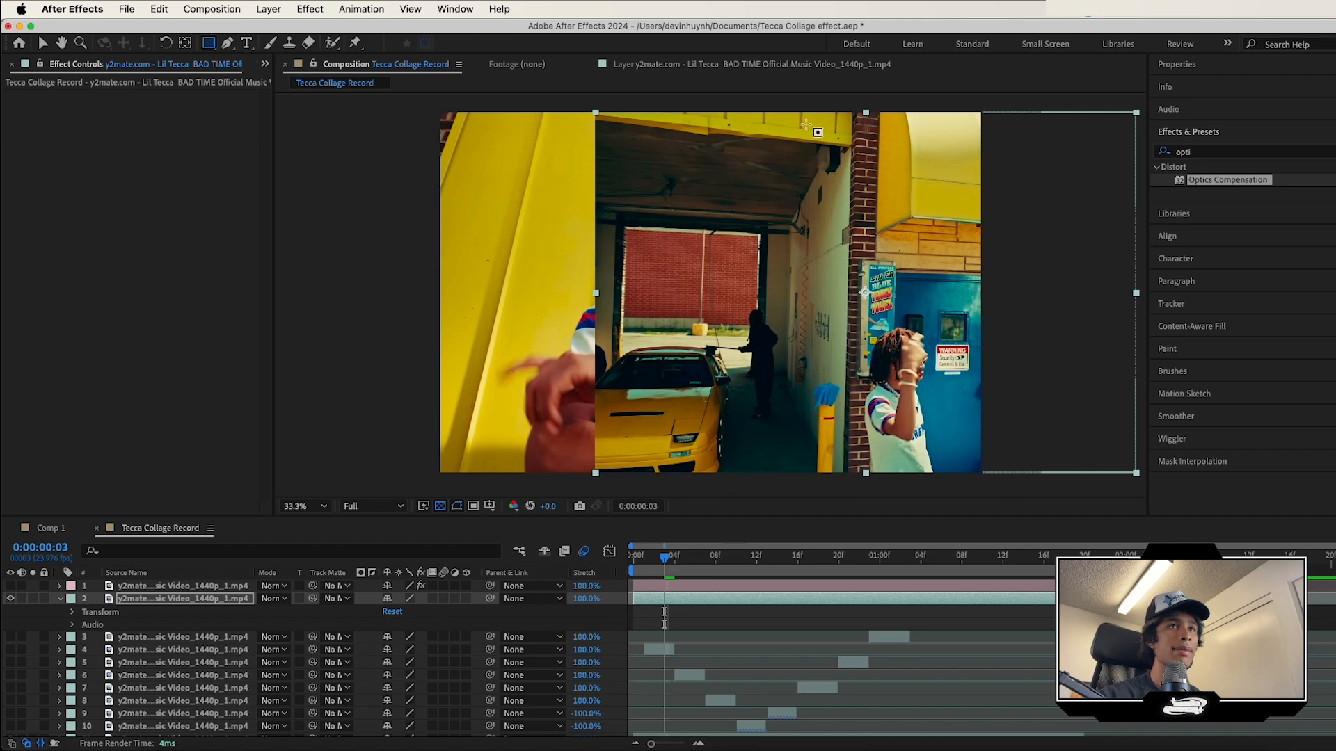
left_click_drag(757, 95, 1156, 482)
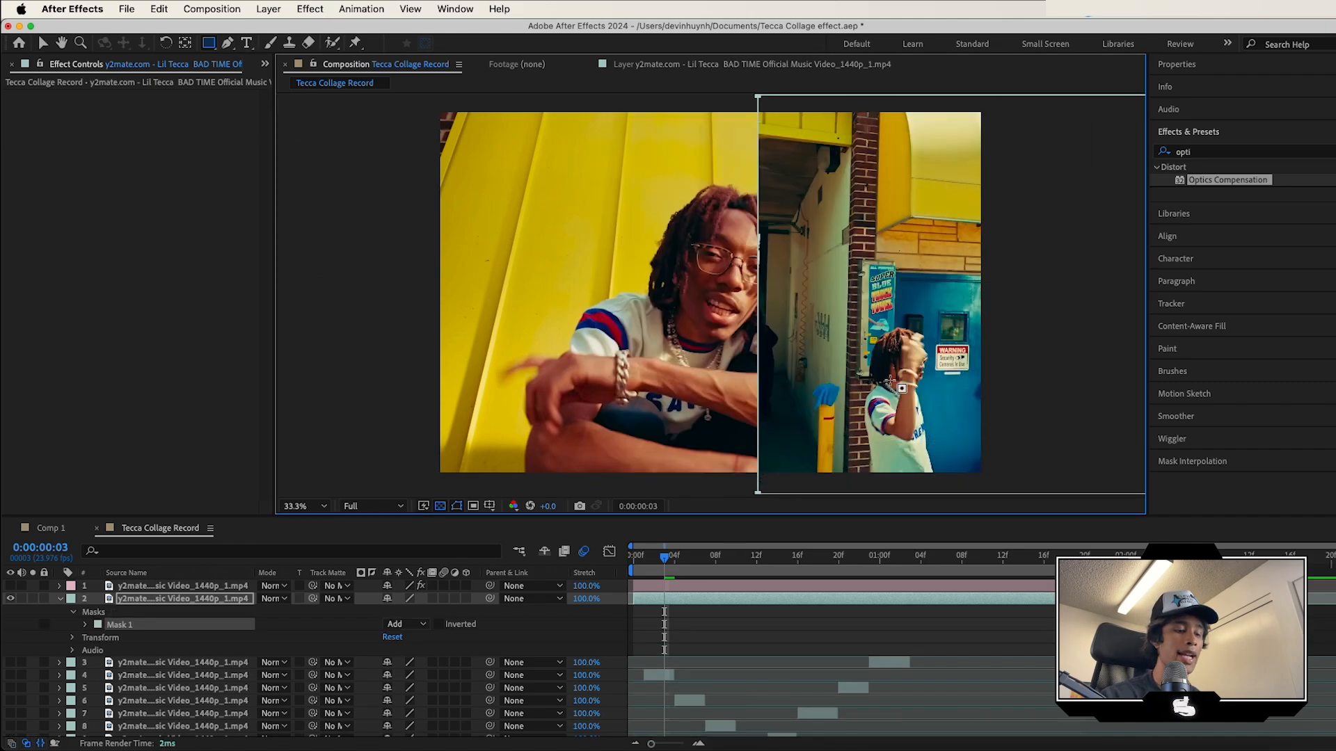
key("v")
left_click_drag(921, 385, 879, 377)
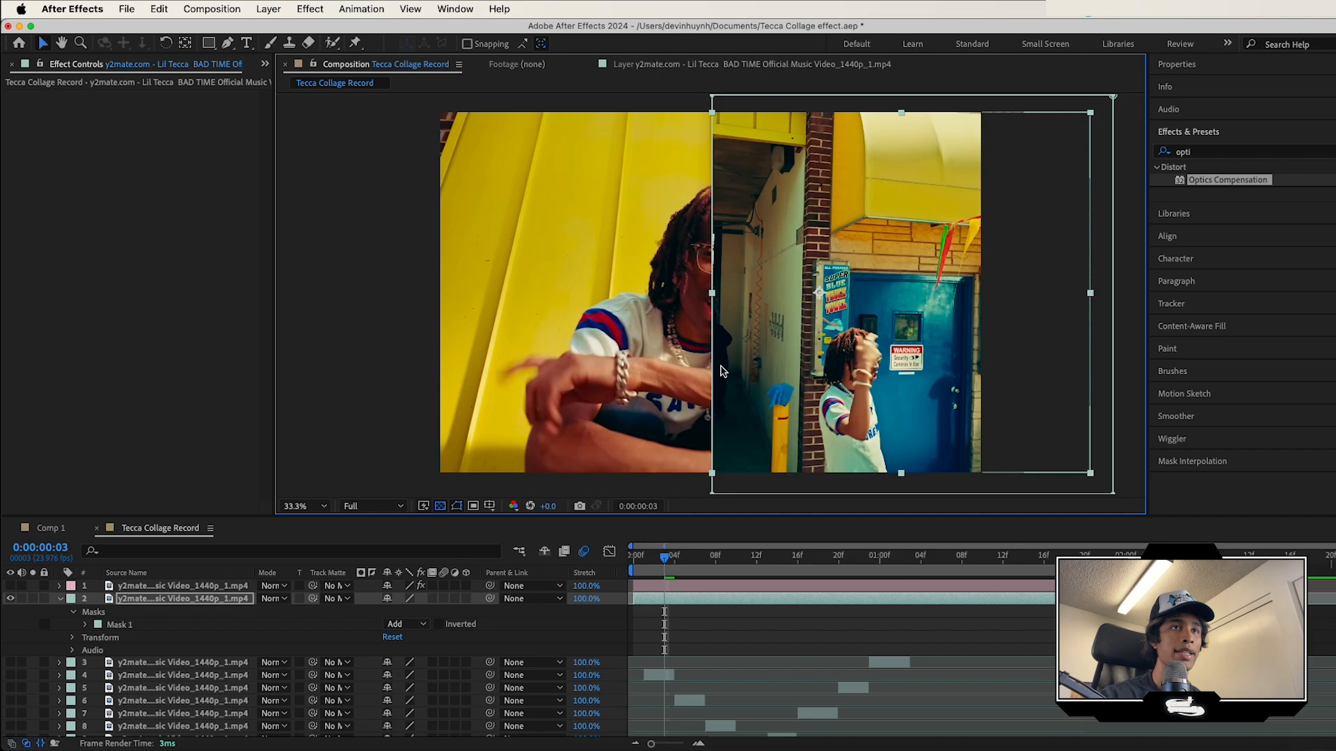
Show the rotoscoped singer layer again and play back the collage with the masked doorway clip behind him.
left_click(10, 588)
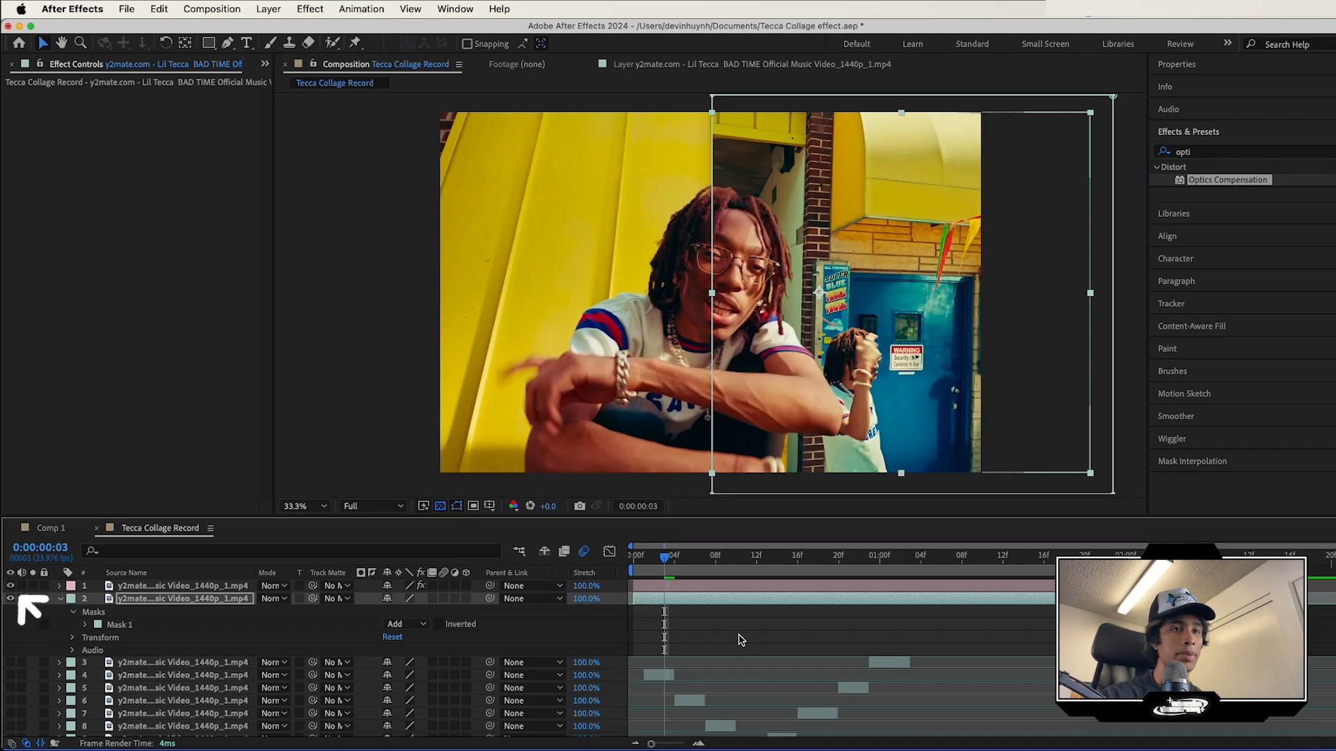
left_click(738, 638)
key("space")
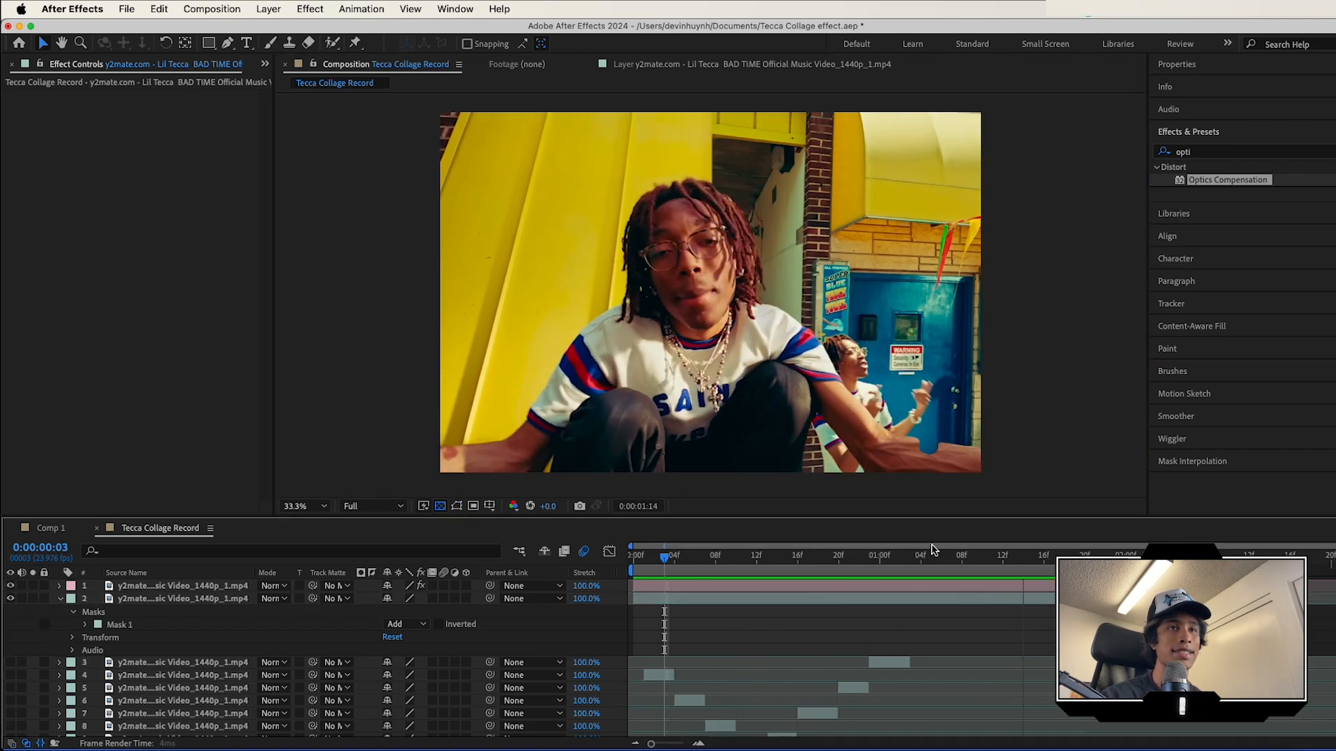
key("space")
key("space")
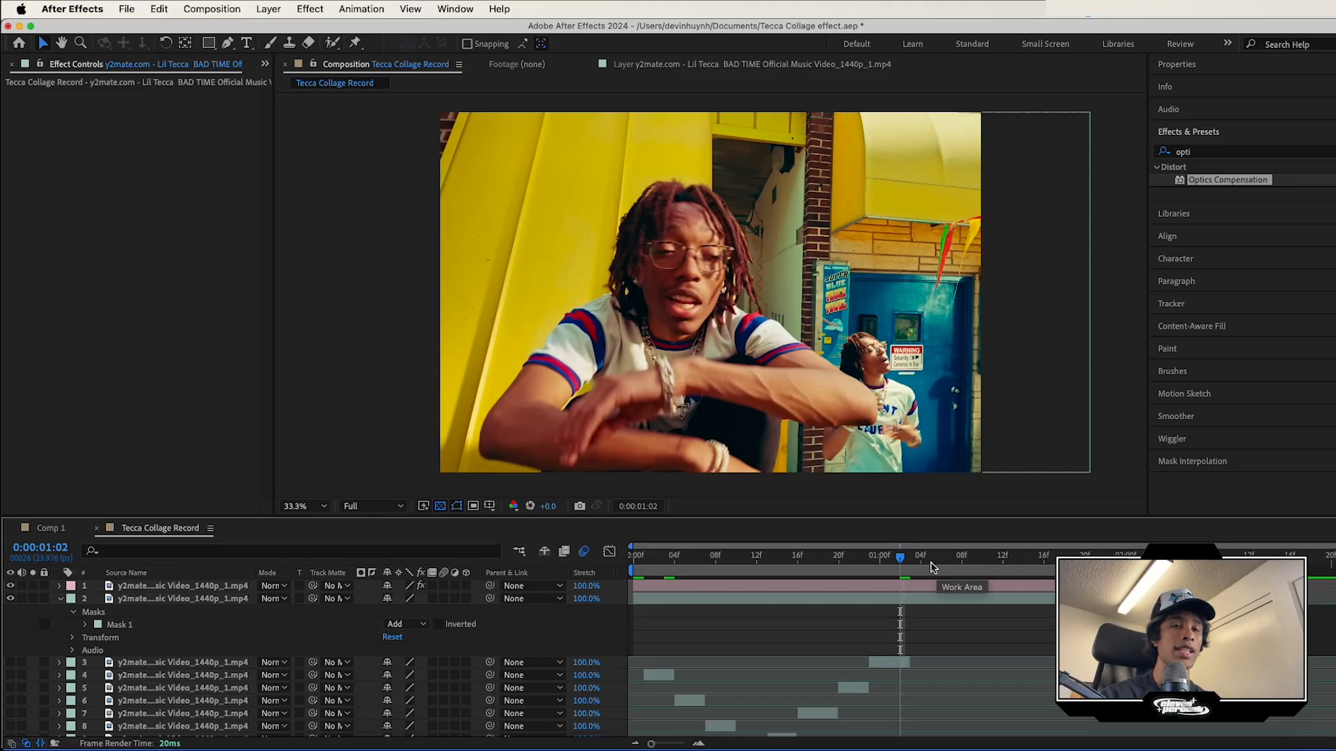
key("space")
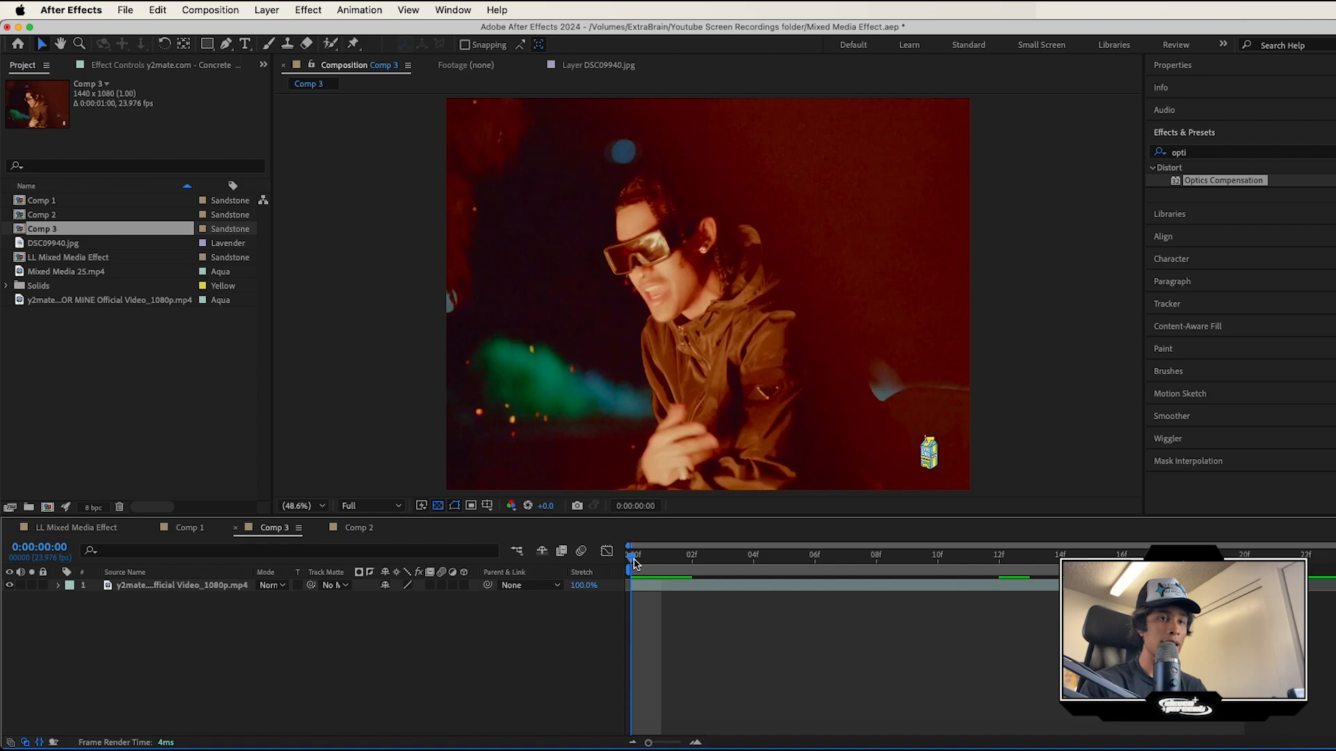
Take a snapshot of Comp 3's frame at 0:00:00:01 and advance through the following frames to 0:00:00:04.
left_click_drag(633, 561, 652, 561)
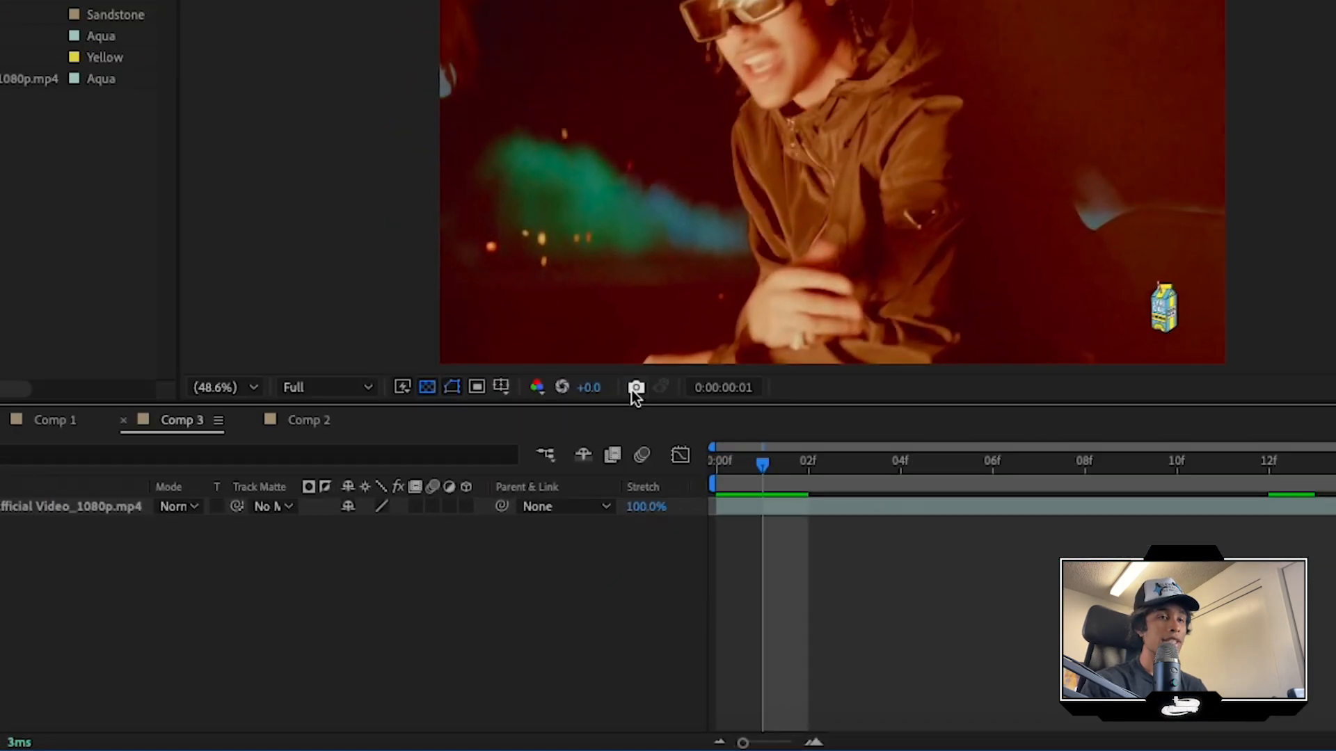
left_click(637, 390)
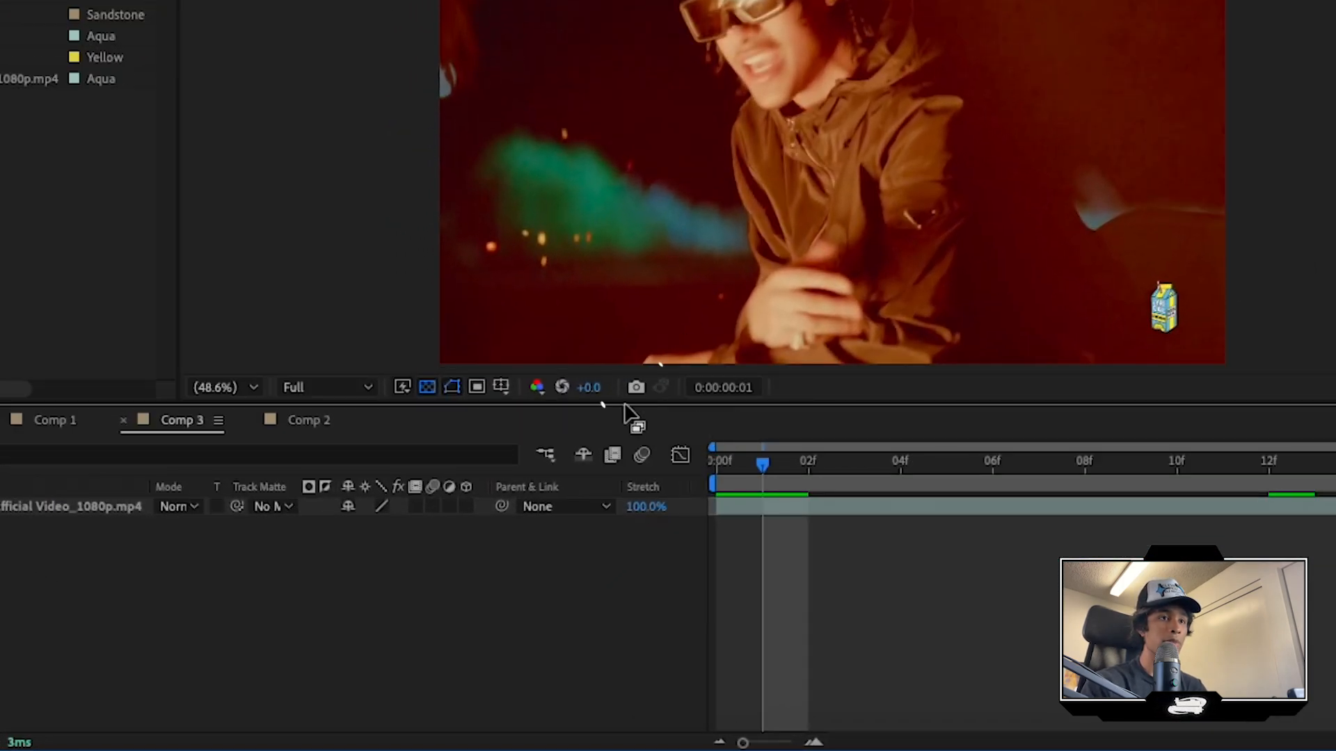
left_click(636, 389)
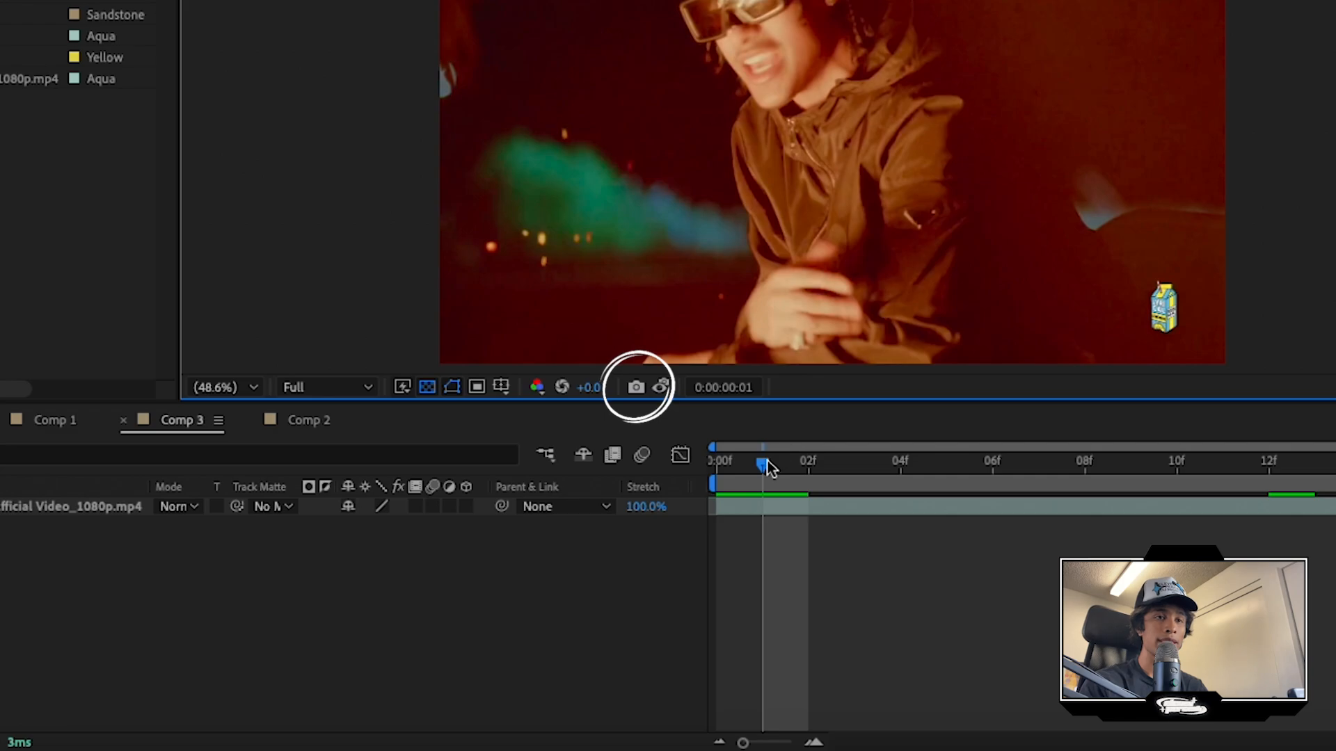
left_click_drag(763, 465, 809, 466)
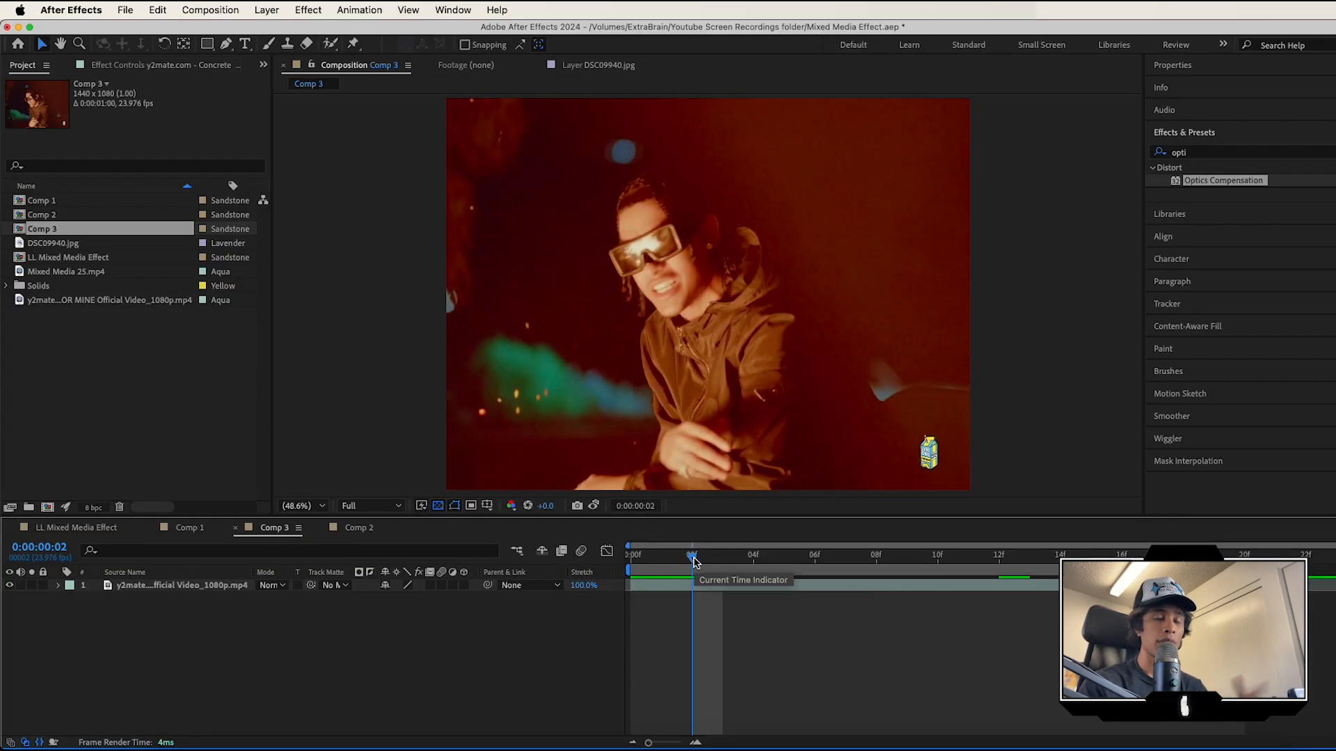
left_click_drag(726, 565, 753, 565)
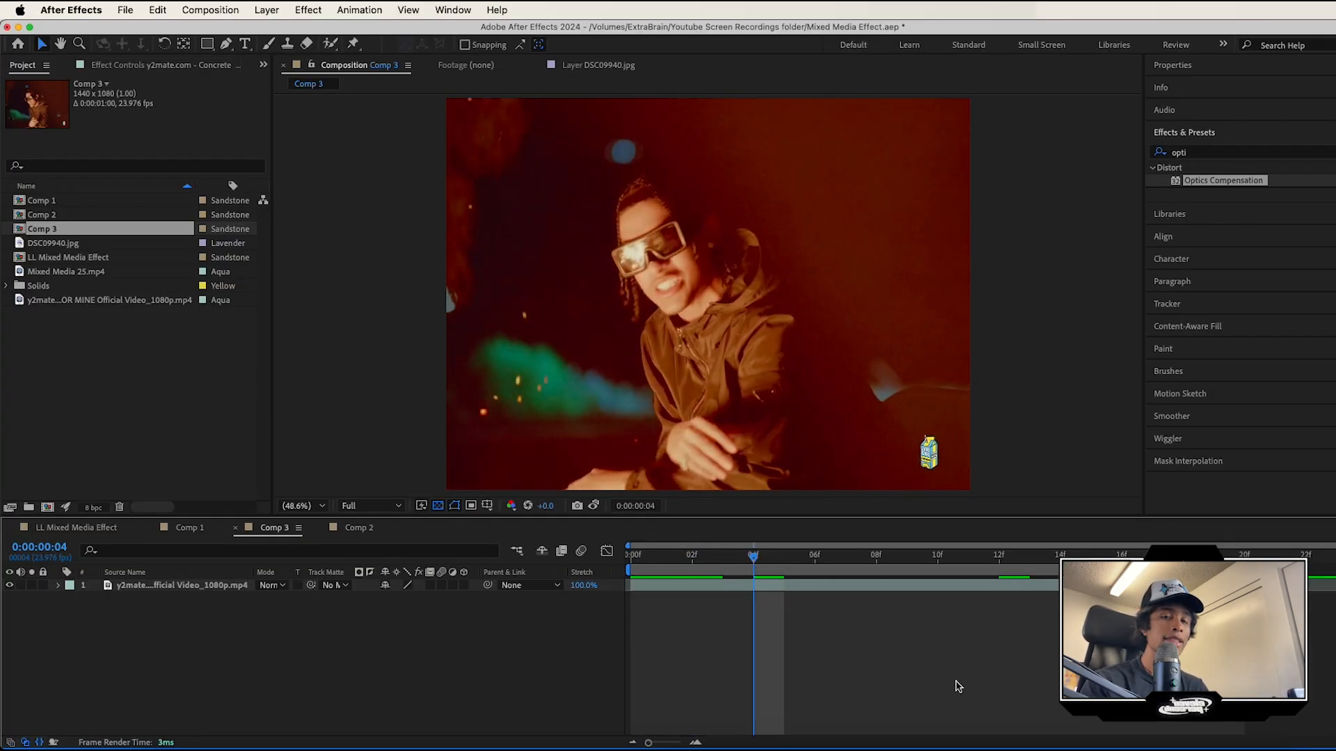
Switch to Google Chrome and look through the two-column grid of video stills in the Mixed Media Sequence document.
left_click(1066, 745)
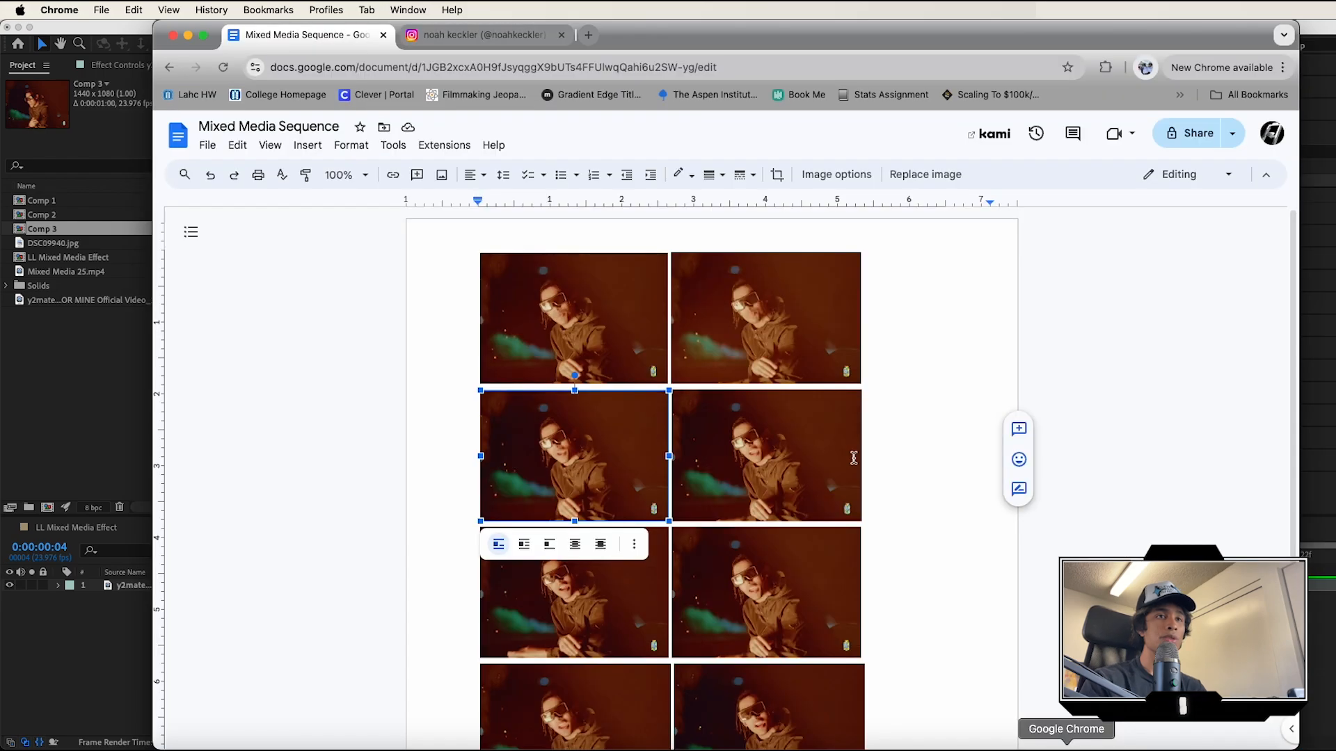
left_click(860, 343)
scroll(848, 636, "down", 3)
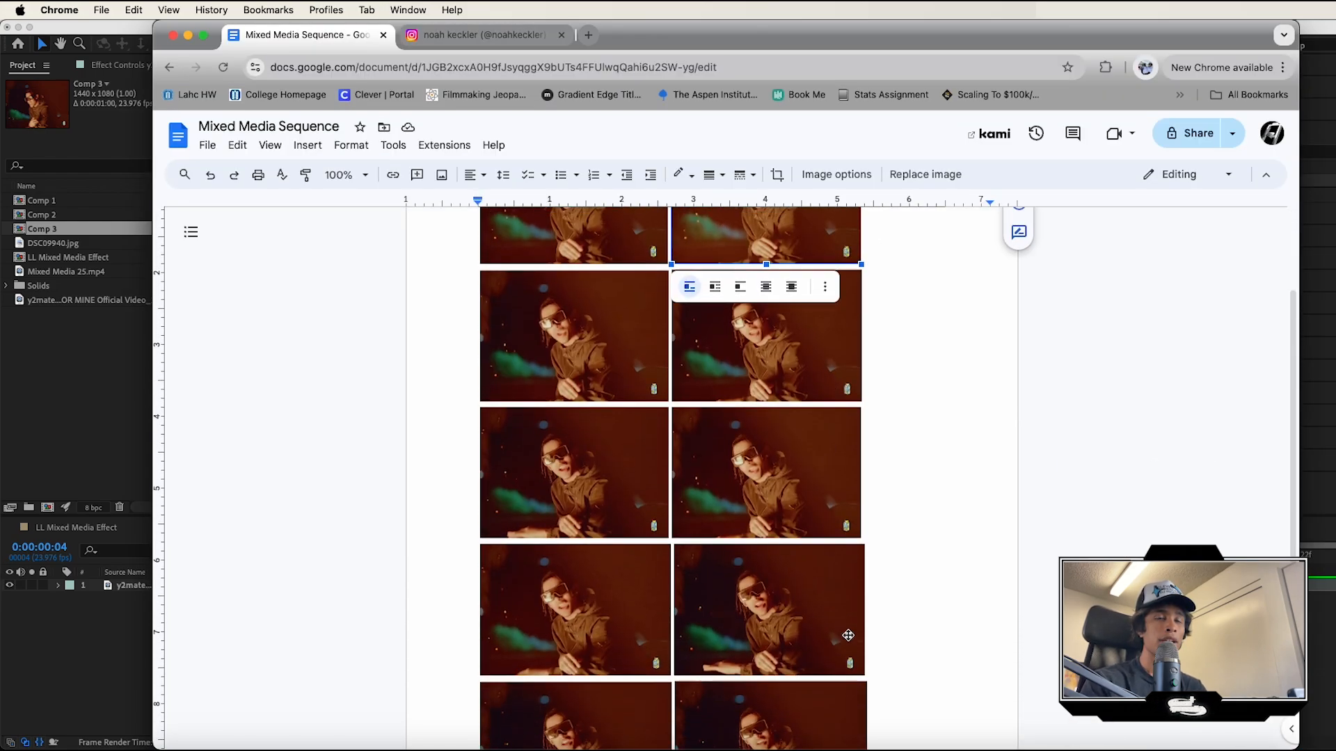
scroll(848, 635, "down", 1)
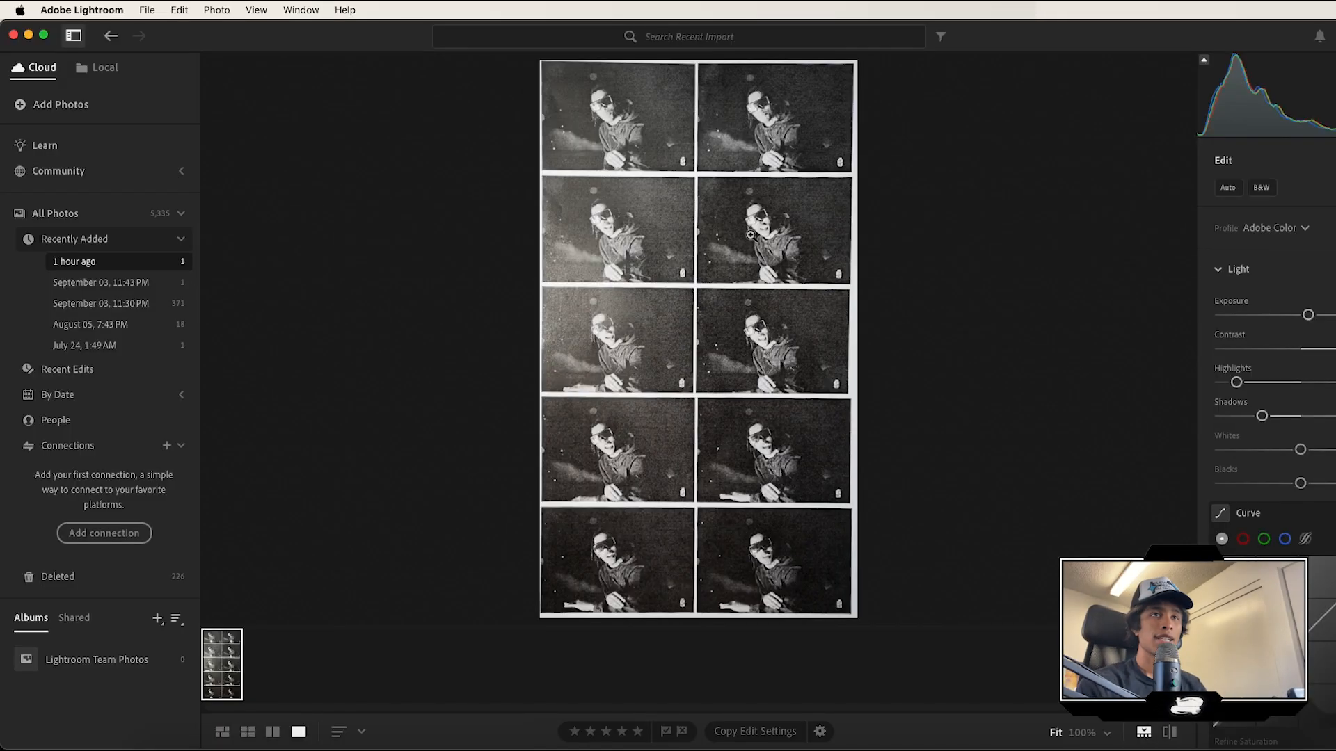
Zoom in on the photographed print sheet in Lightroom and examine the paper grain around the singer's face.
left_click(751, 235)
left_click_drag(513, 179, 1195, 370)
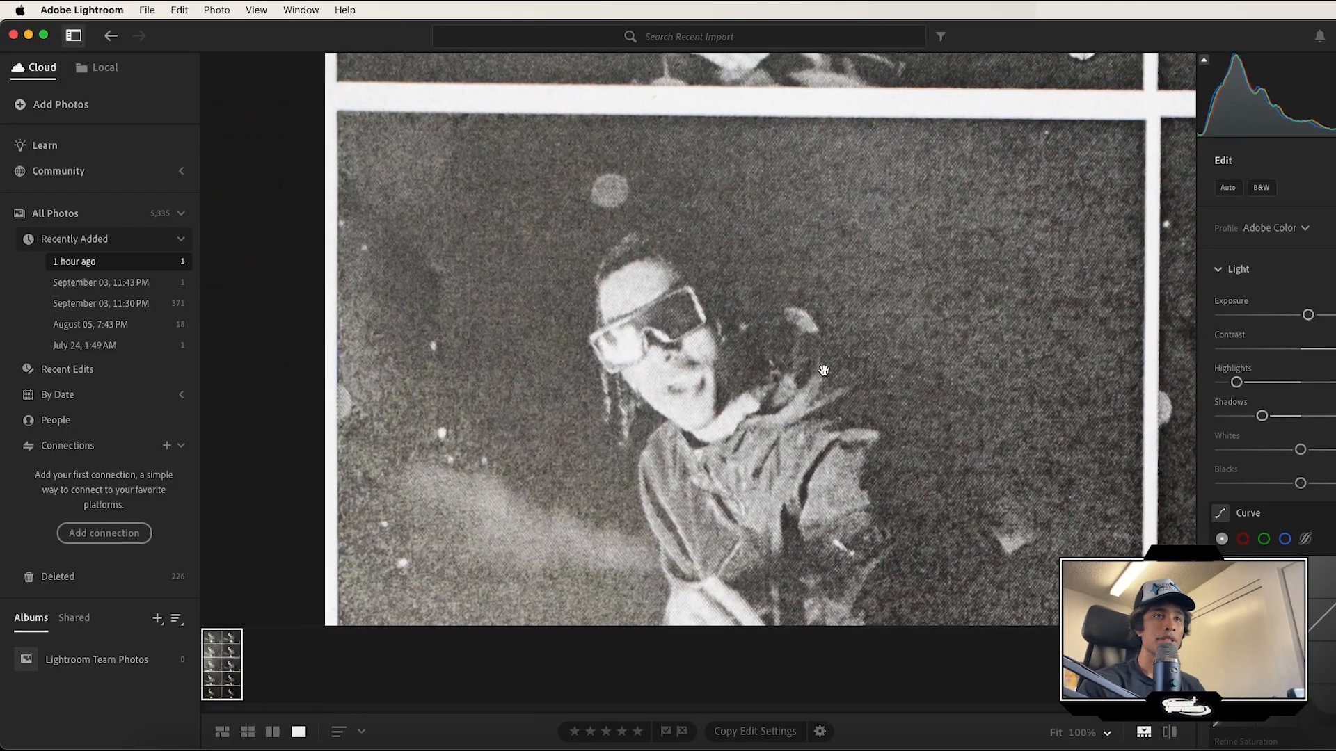
scroll(823, 370, "up", 5)
left_click_drag(732, 365, 1004, 471)
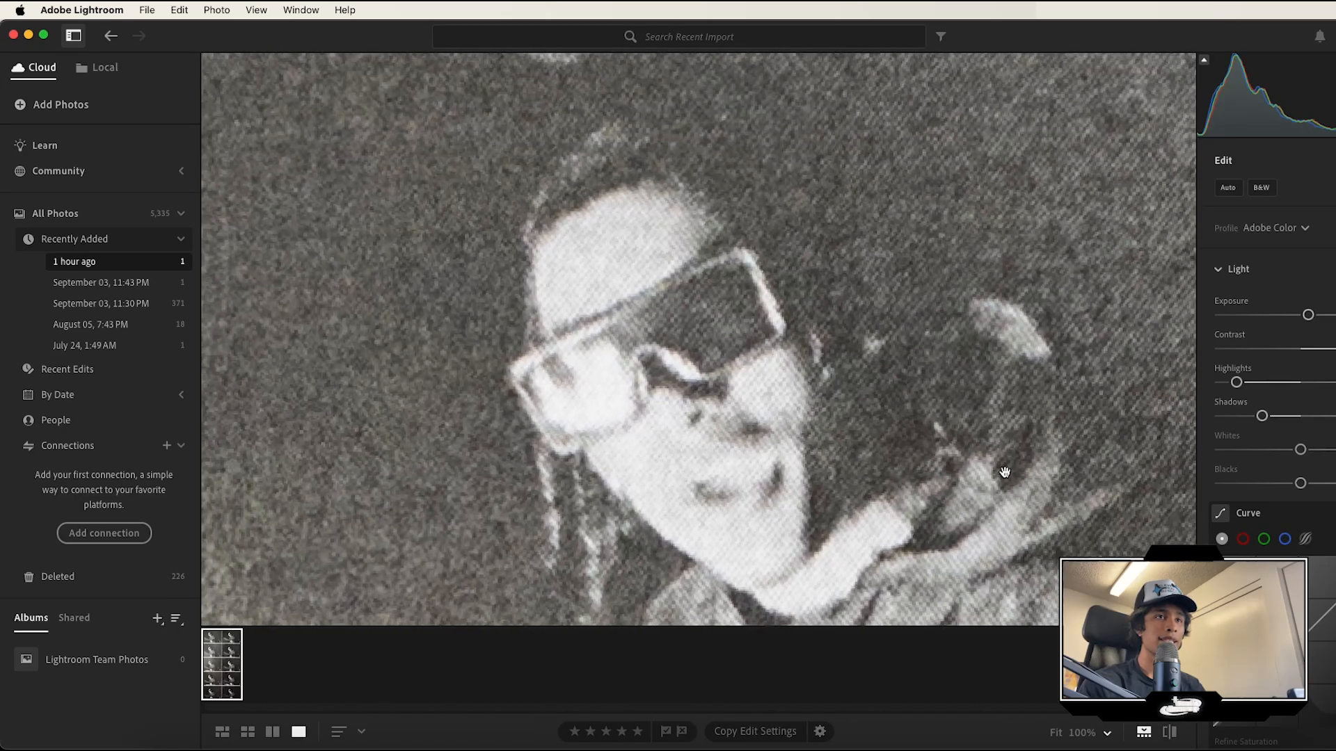
scroll(720, 385, "down", 2)
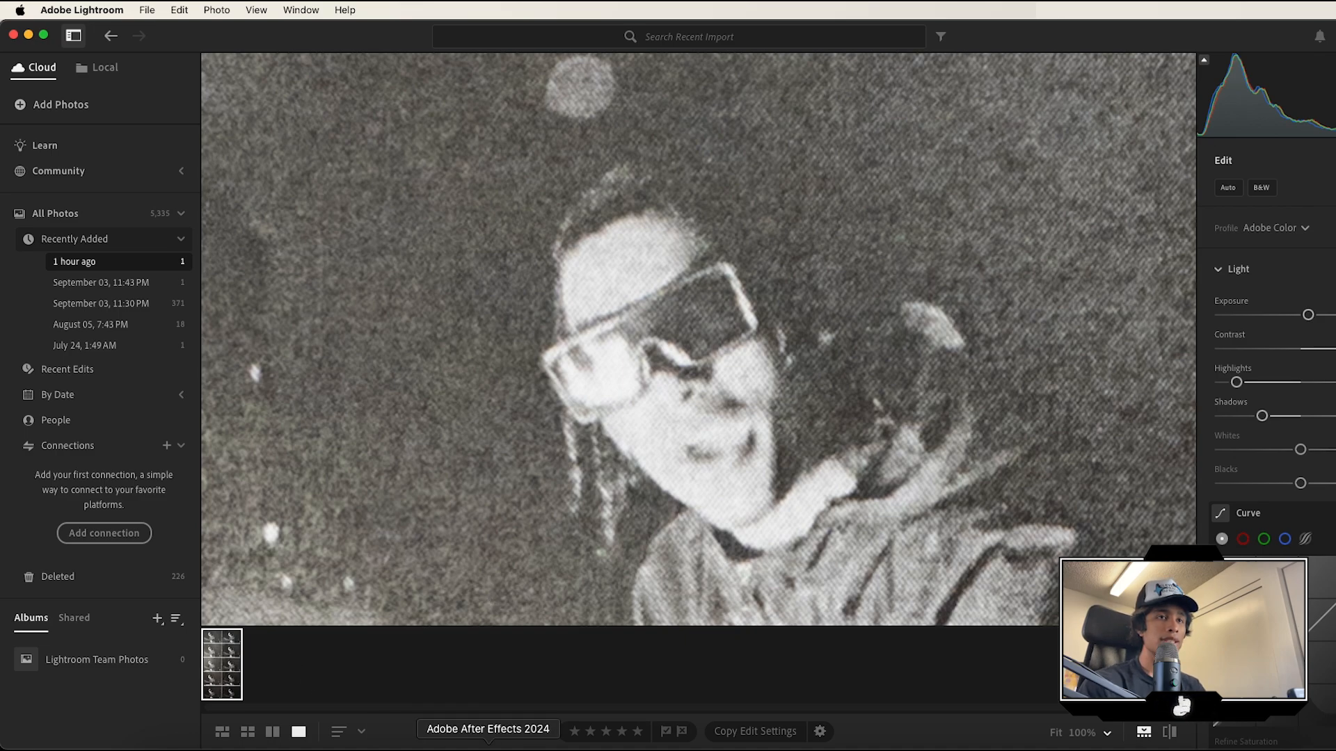
Switch to Finder, preview DSC09940.jpg and add it as the top layer of Comp 3 in After Effects.
left_click(488, 747)
left_click(163, 743)
key("space")
key("space")
key("space")
key("space")
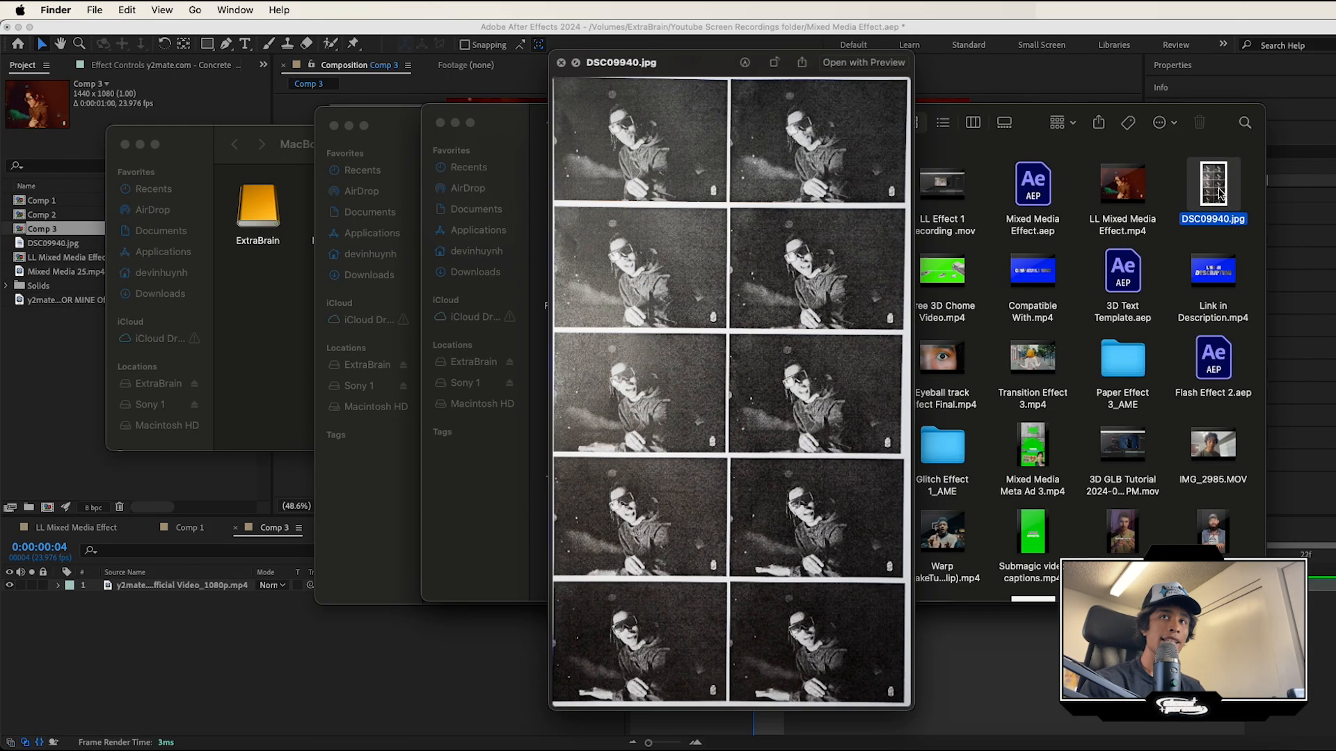
left_click_drag(1208, 203, 265, 629)
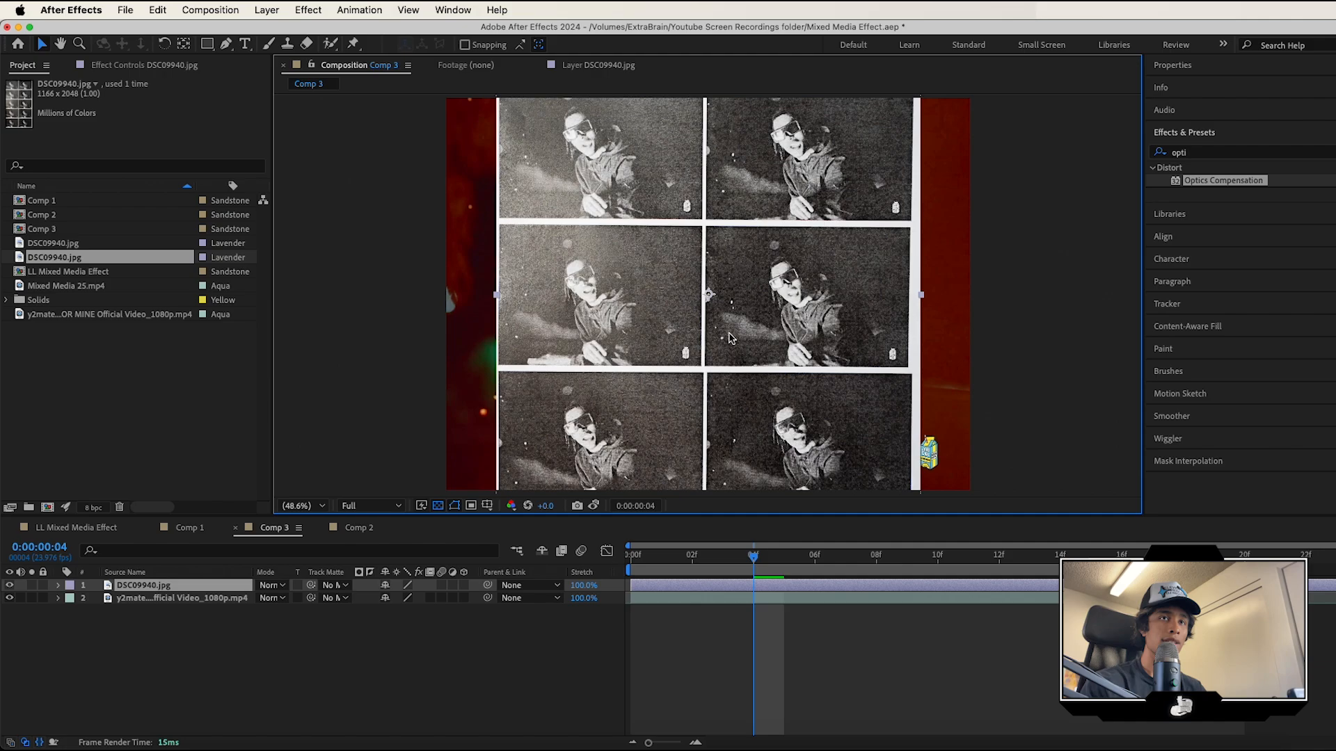
scroll(776, 288, "down", 4)
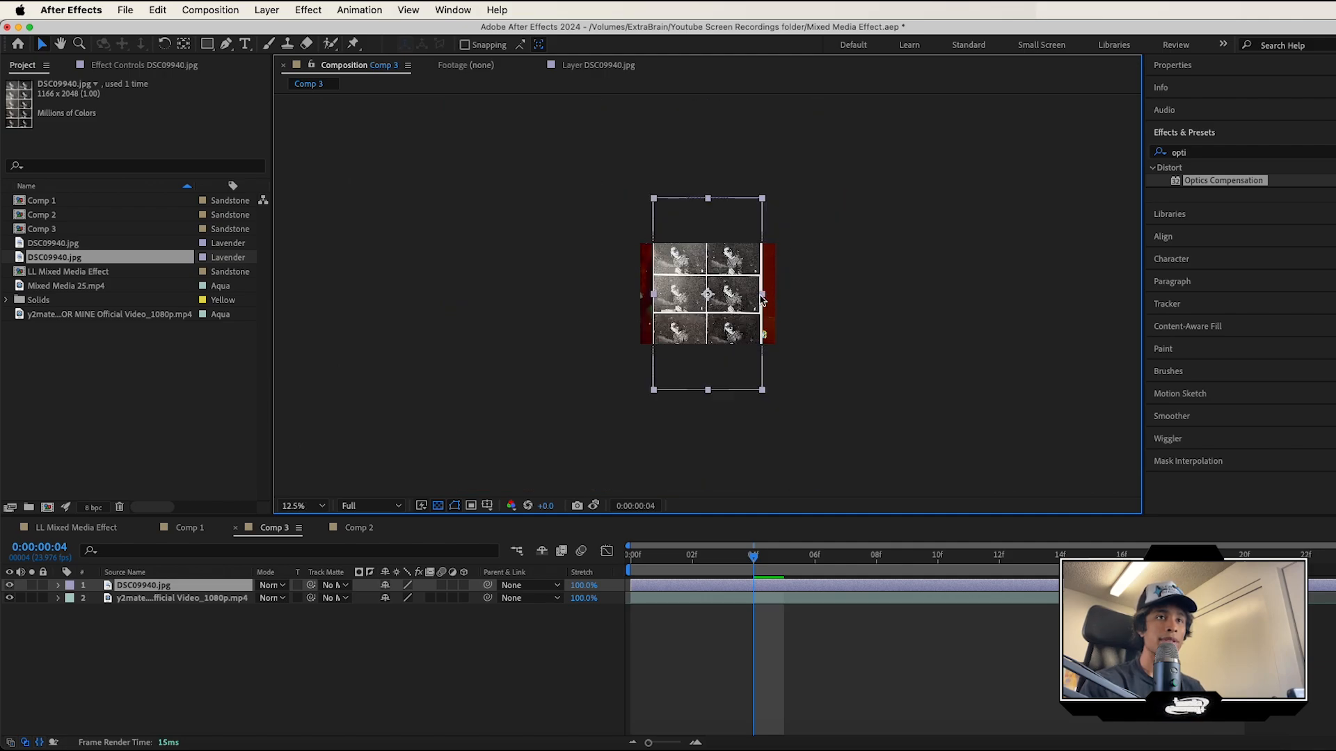
Enlarge and position the DSC09940.jpg print sheet layer so its first still fills the Comp 3 frame.
left_click_drag(762, 295, 869, 301)
left_click_drag(693, 303, 613, 560)
scroll(766, 341, "up", 1)
scroll(767, 339, "up", 1)
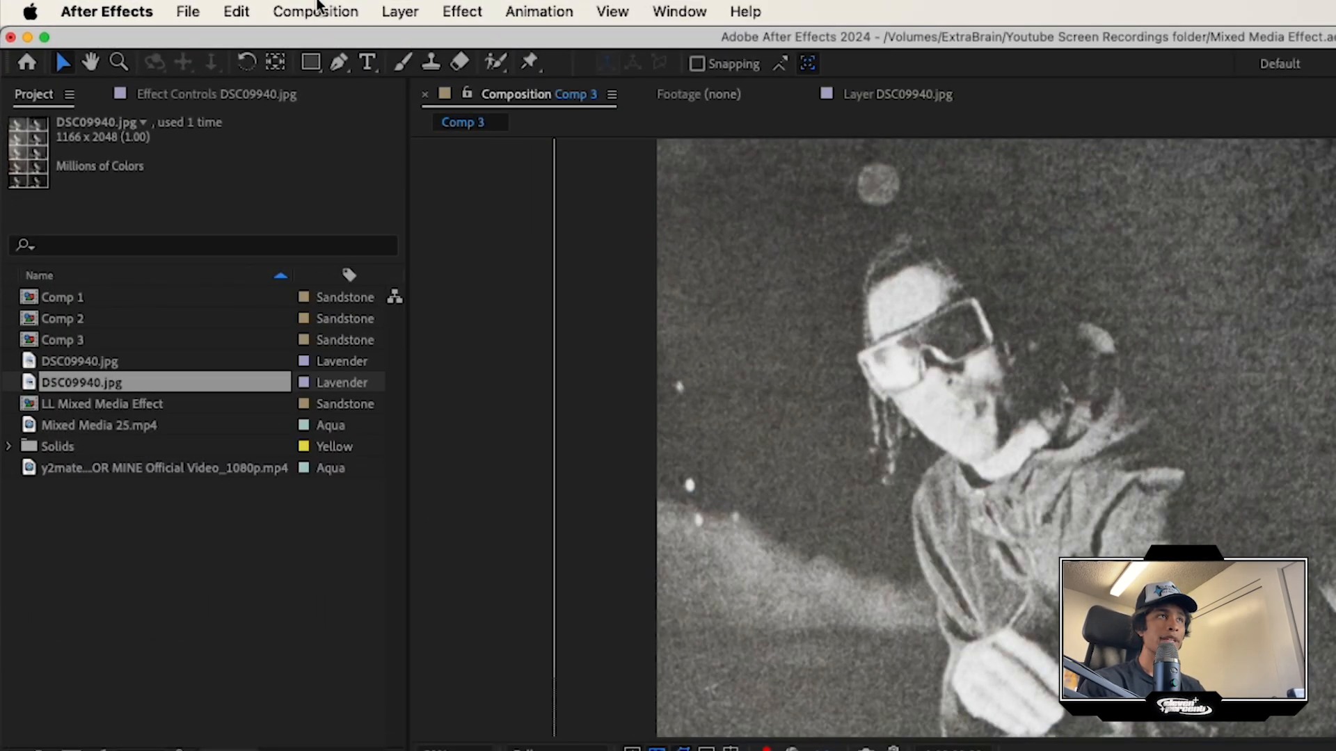
left_click(274, 10)
left_click(306, 73)
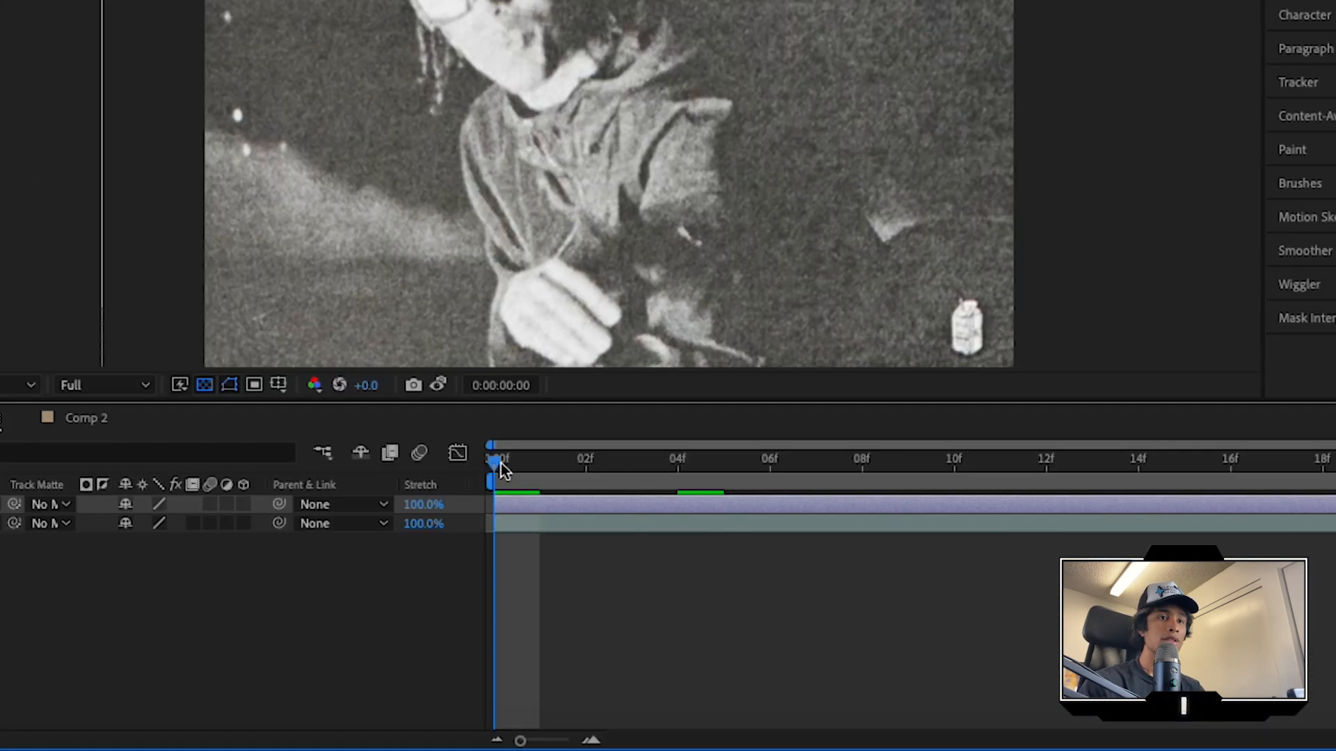
Split the photo layer at 0:00:00:02 and 0:00:00:04, repositioning each new piece to frame the next printed still.
left_click_drag(501, 463, 576, 464)
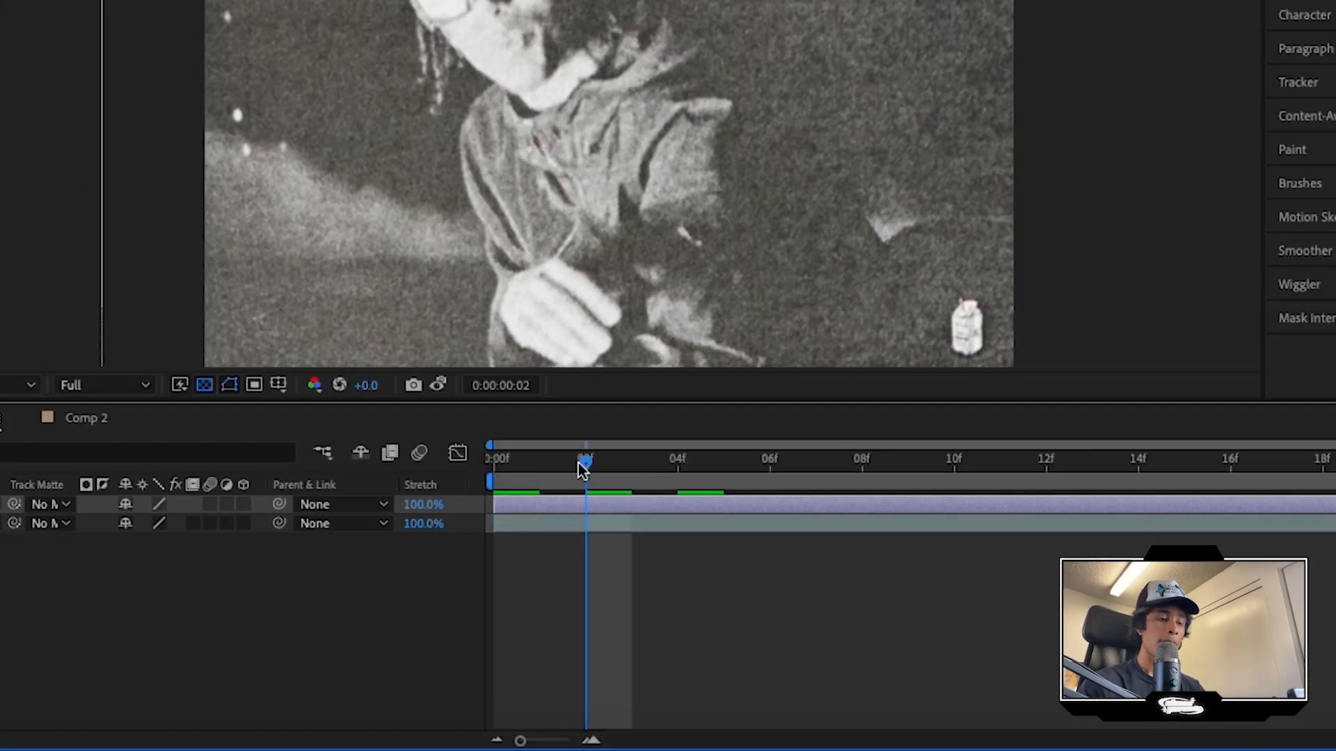
key("super+shift+d")
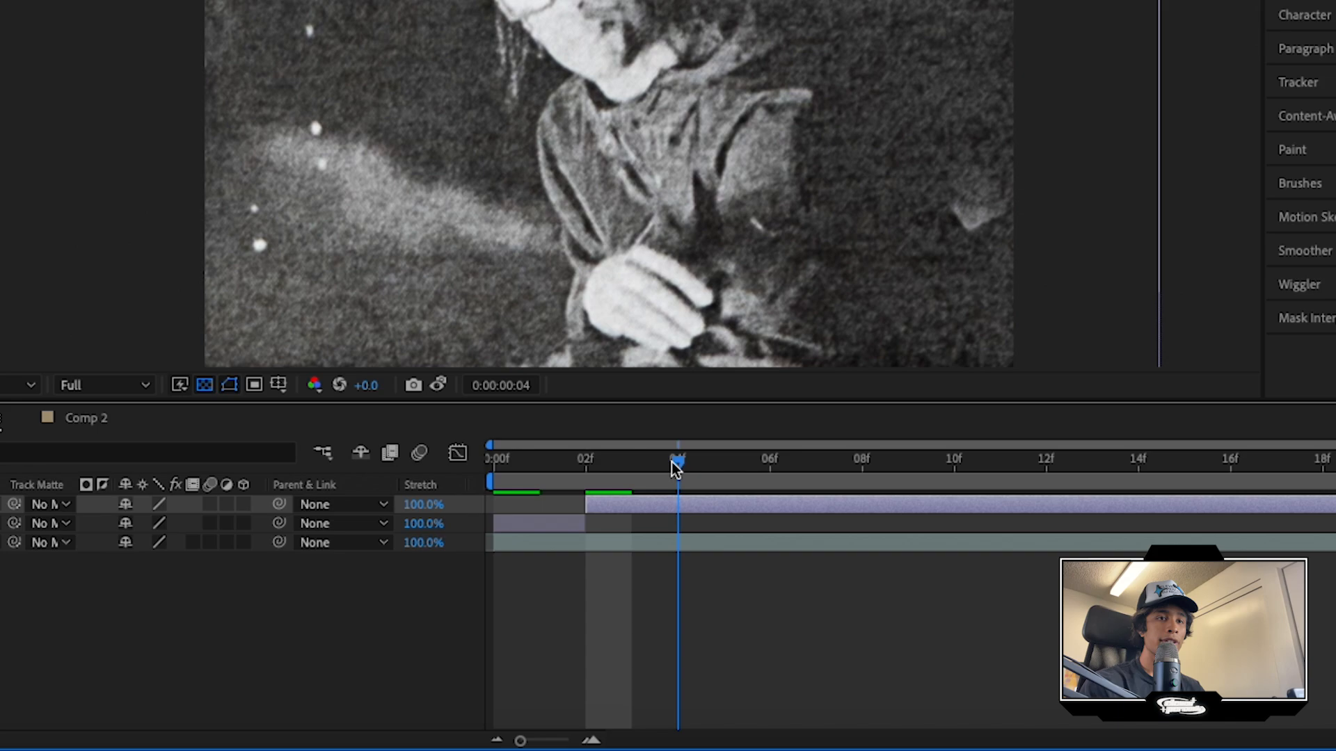
key("super+shift+d")
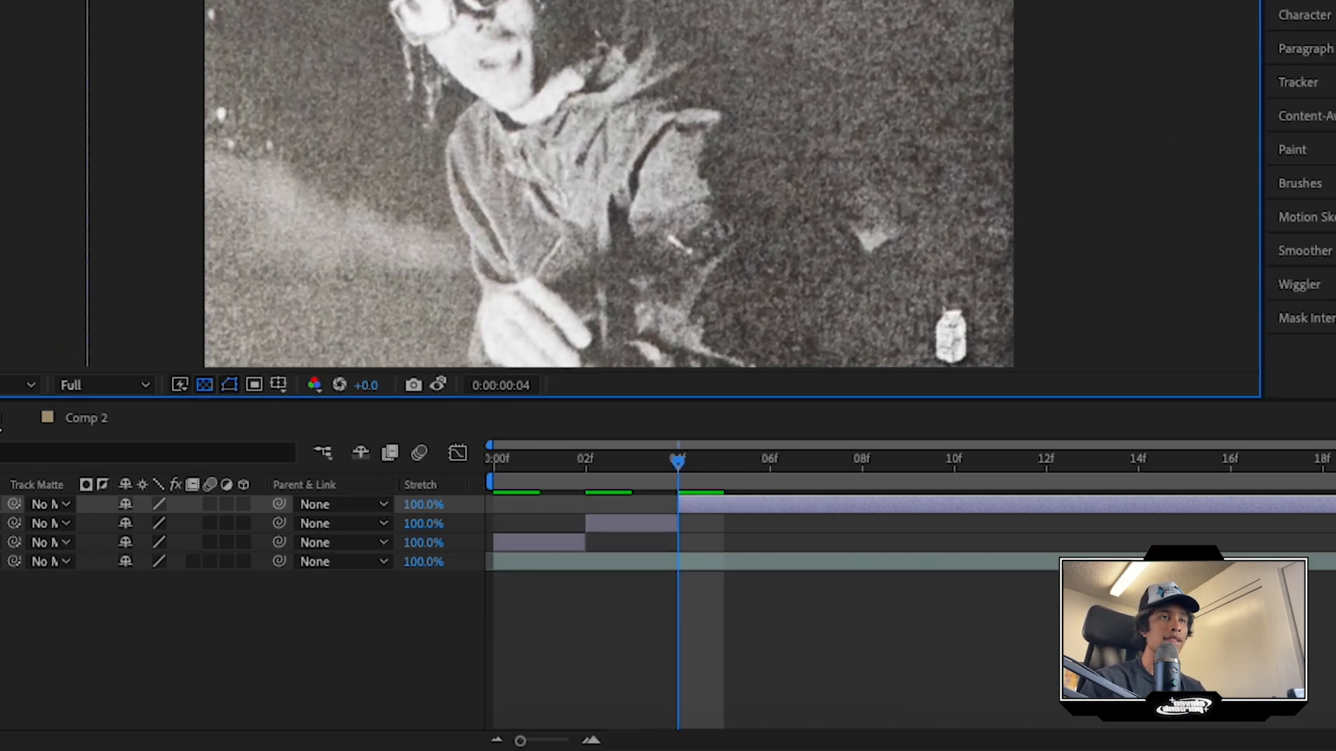
Split the photo layer at 0:00:00:06 and 0:00:00:08, shifting the sheet at 0:00:00:08 to the next printed still.
left_click_drag(702, 470, 771, 471)
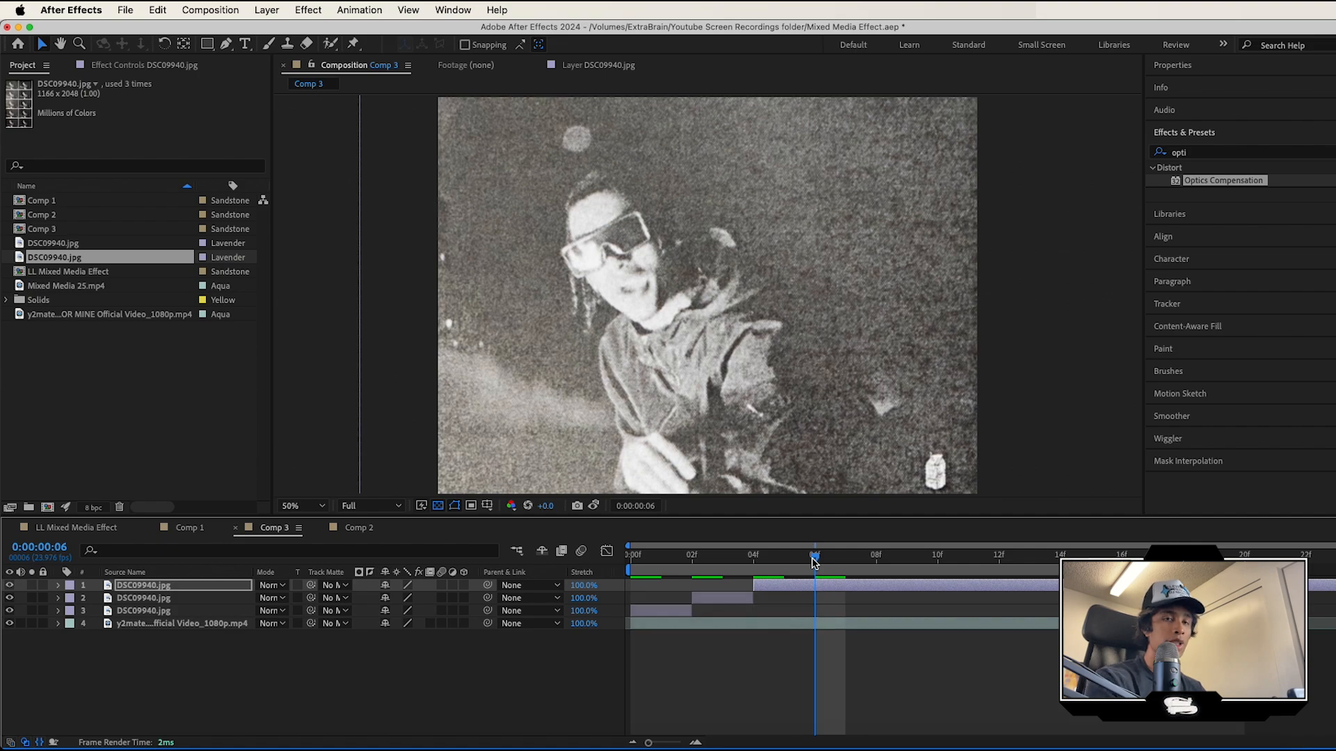
key("super+shift+d")
left_click(875, 556)
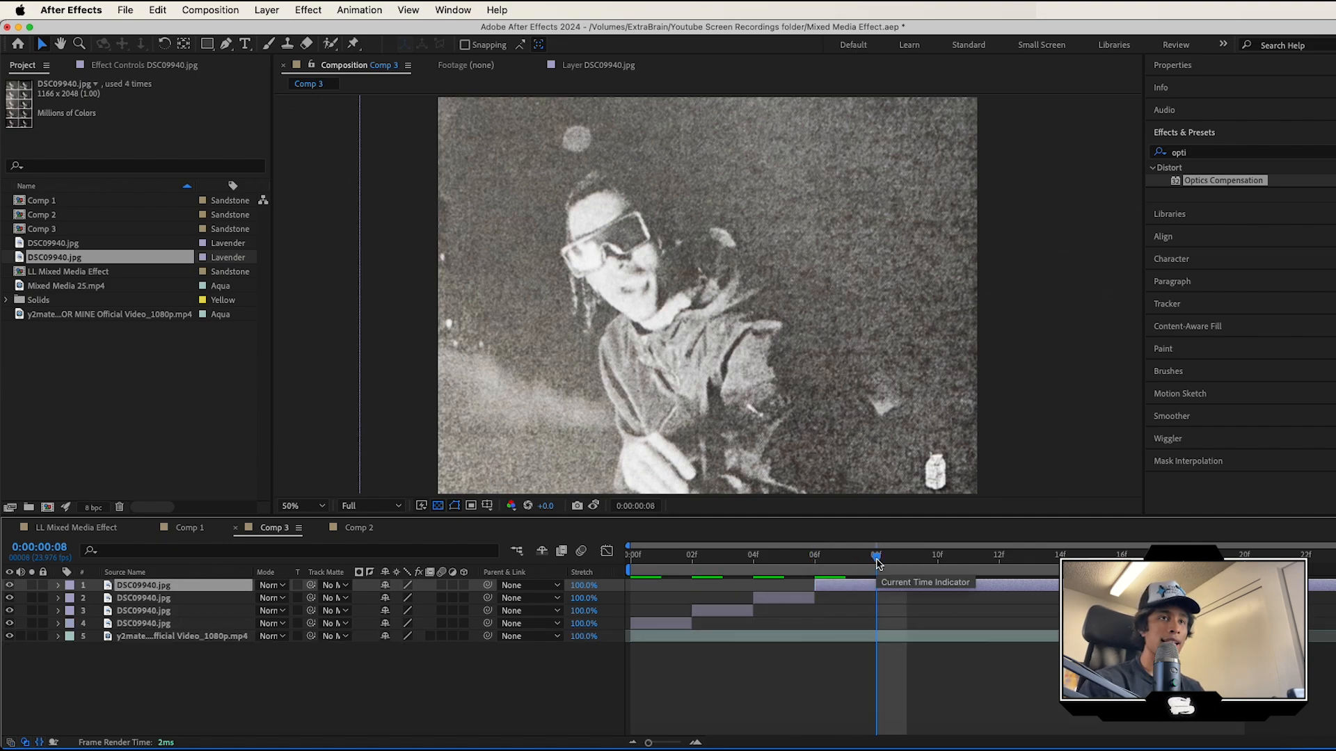
key("super+shift+d")
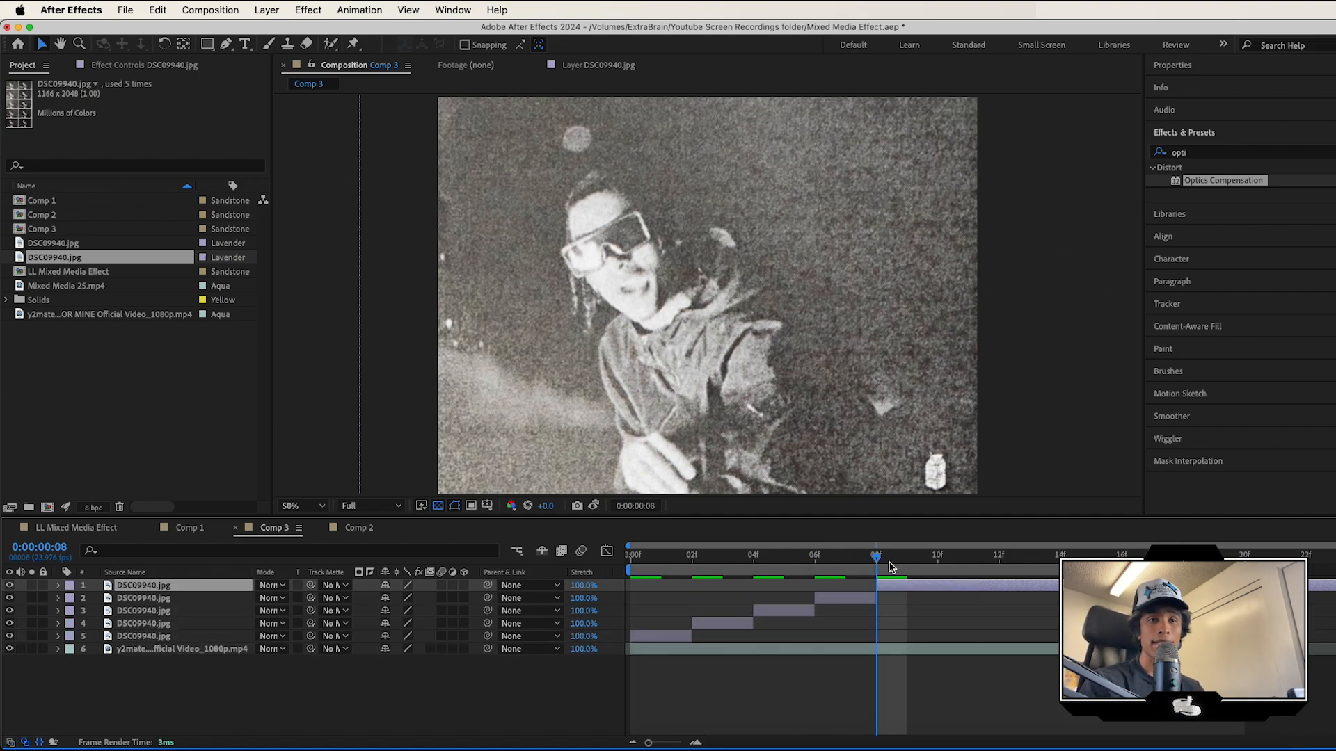
left_click_drag(842, 373, 272, 362)
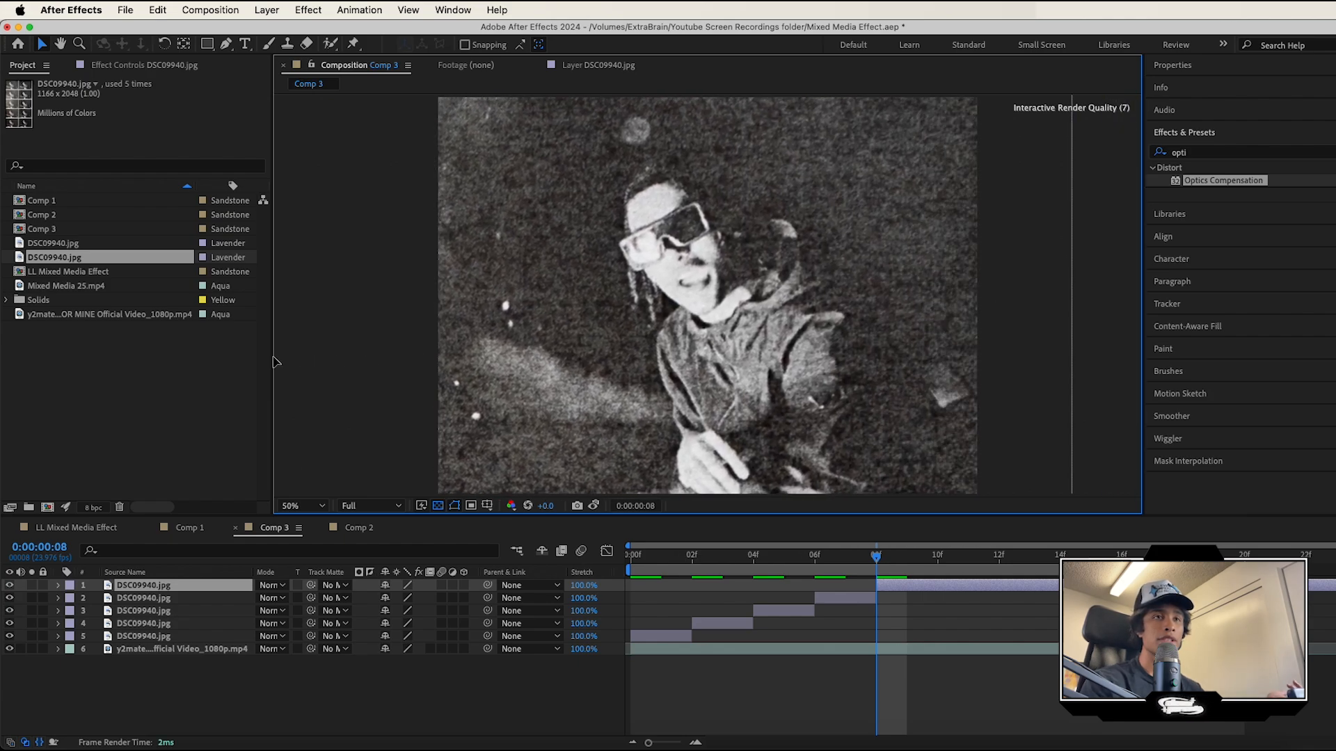
Split the photo layer at 0:00:00:10 and reposition the new piece to frame the next printed still.
left_click(937, 556)
key("super+shift+d")
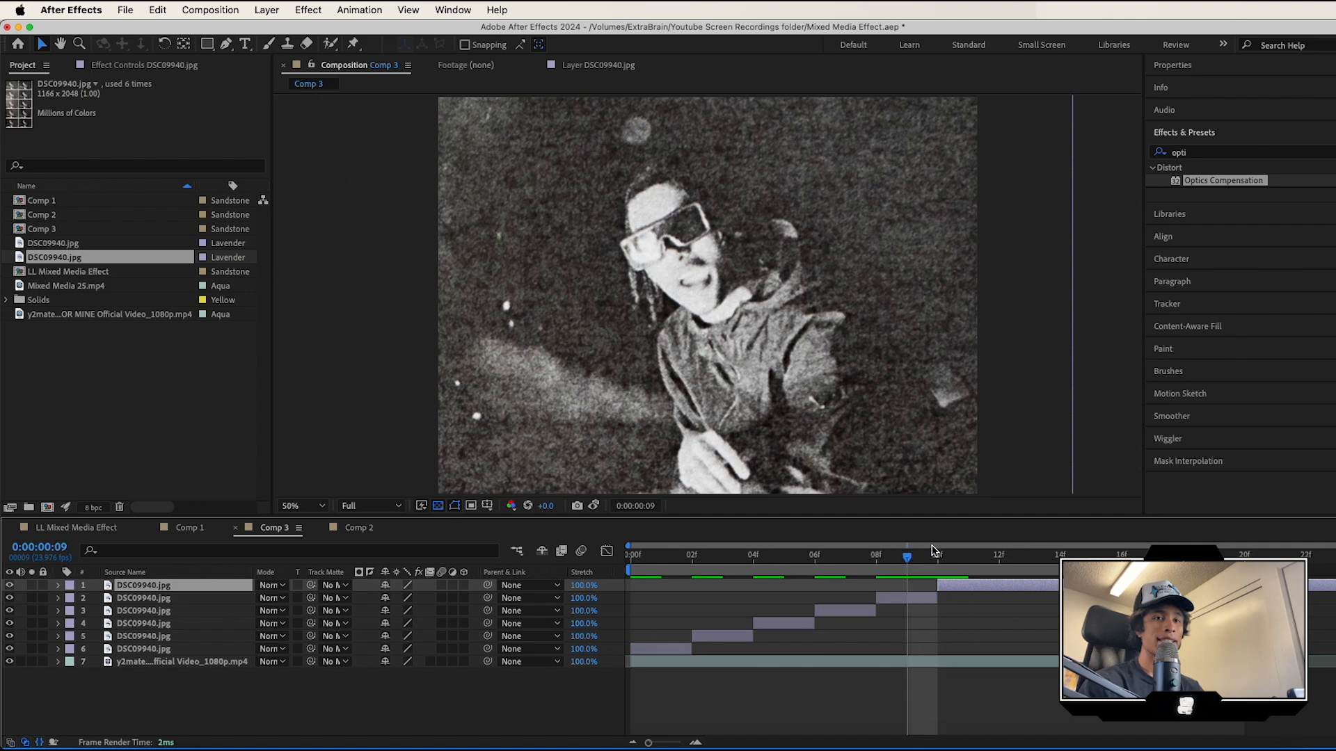
left_click_drag(731, 264, 809, 139)
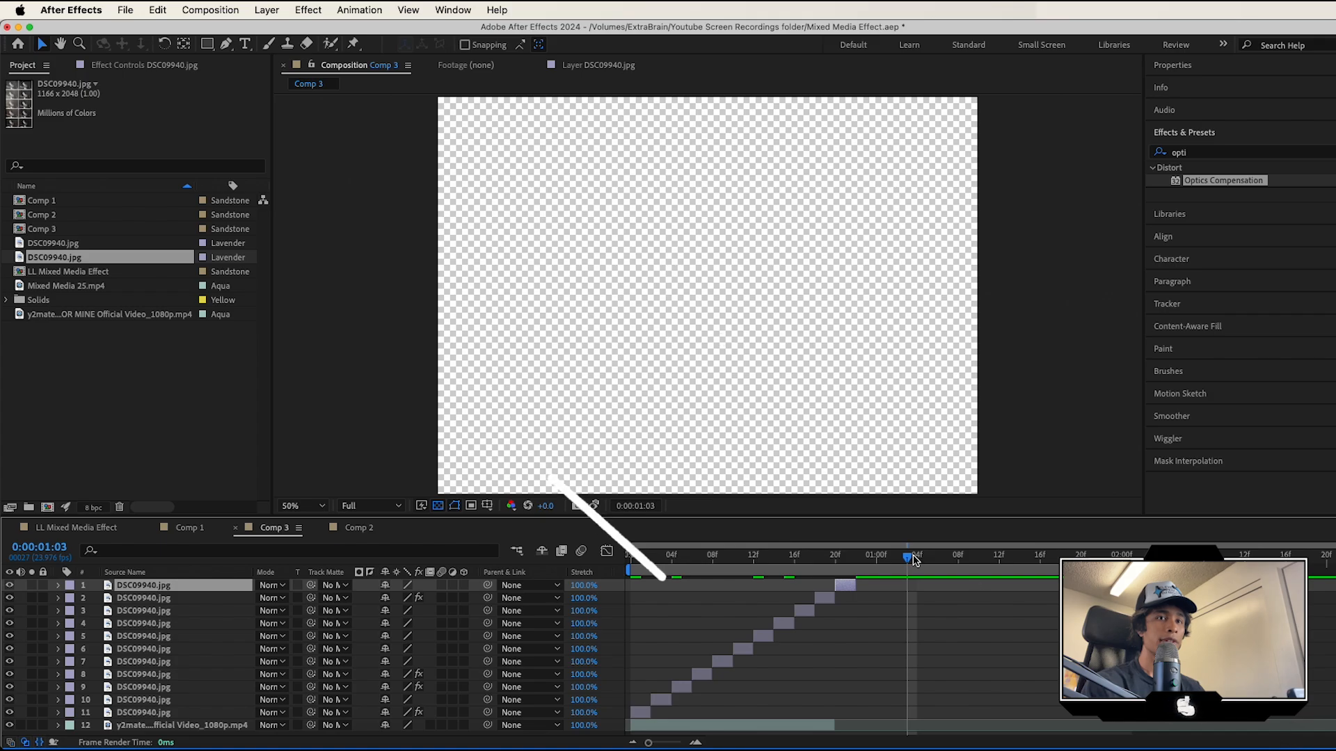
Play back the printed frame sequence from the start and examine the paper grain up close at 0:00:00:08.
left_click_drag(912, 556, 618, 592)
key("space")
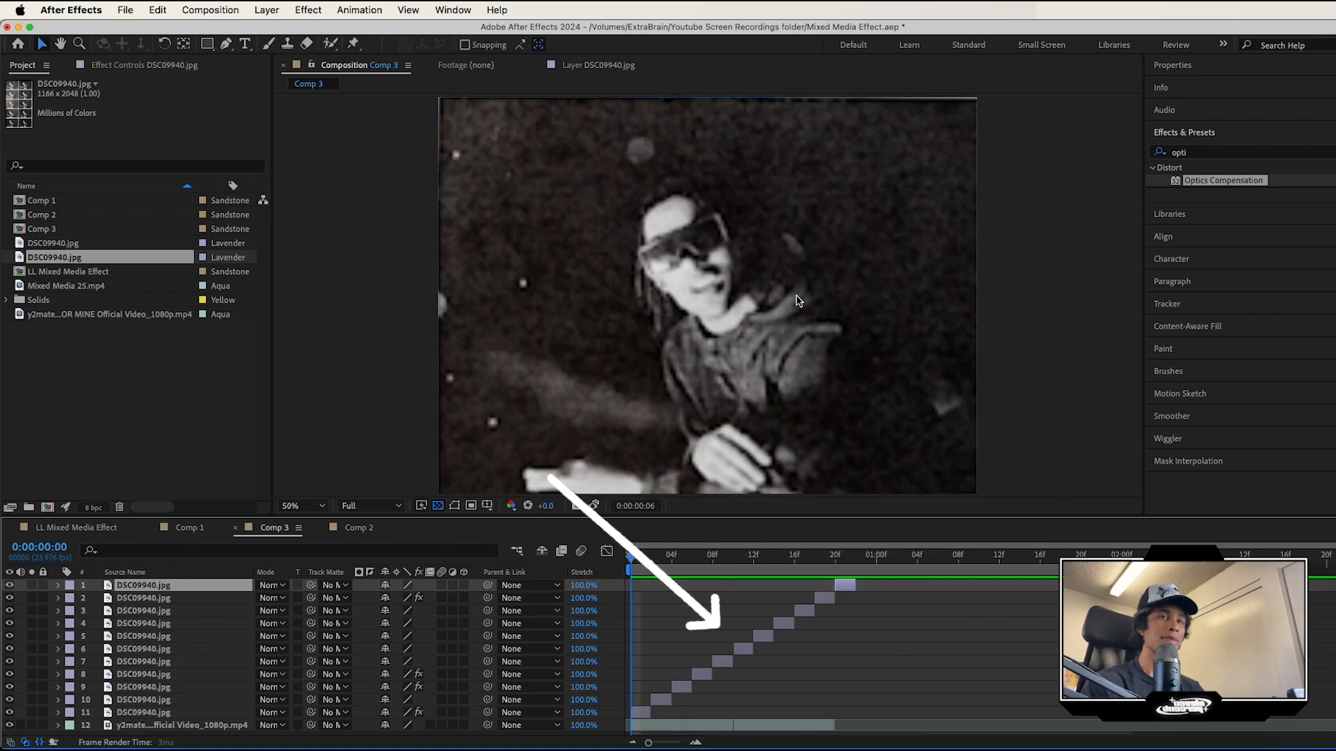
key("space")
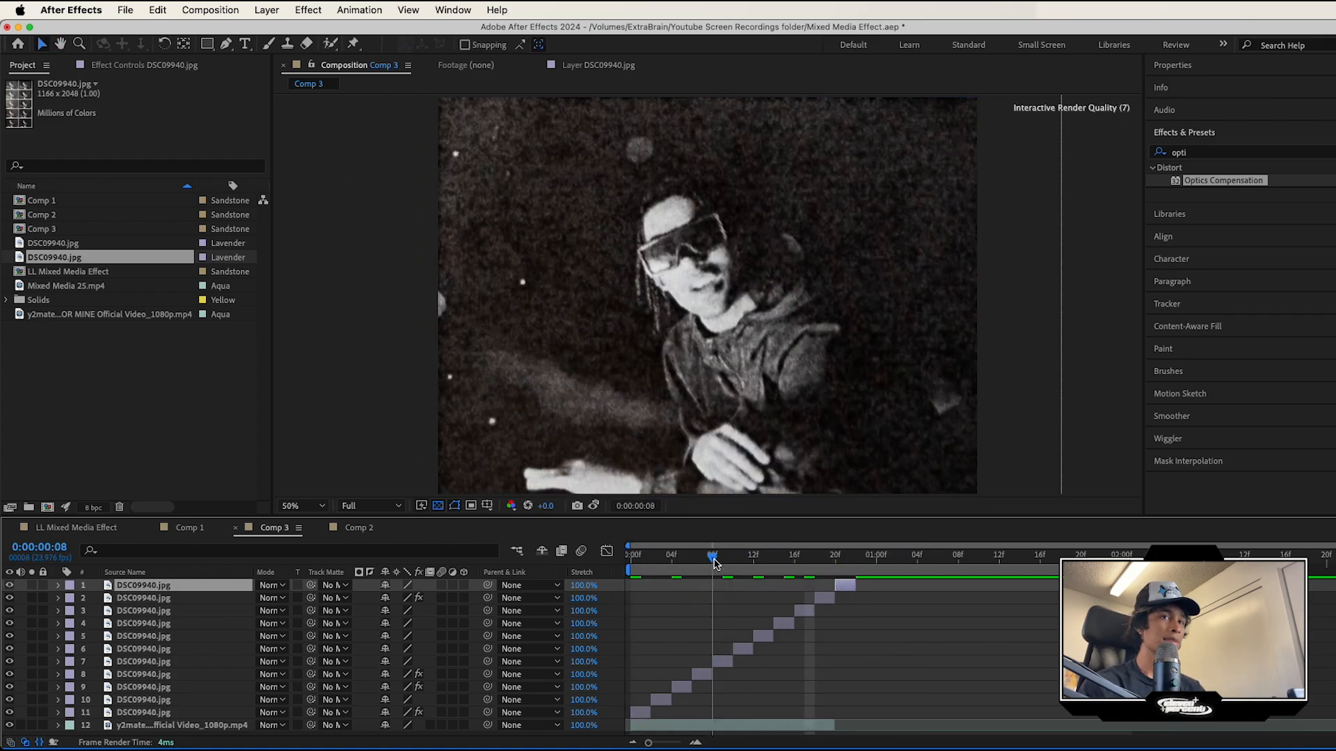
scroll(701, 254, "up", 2)
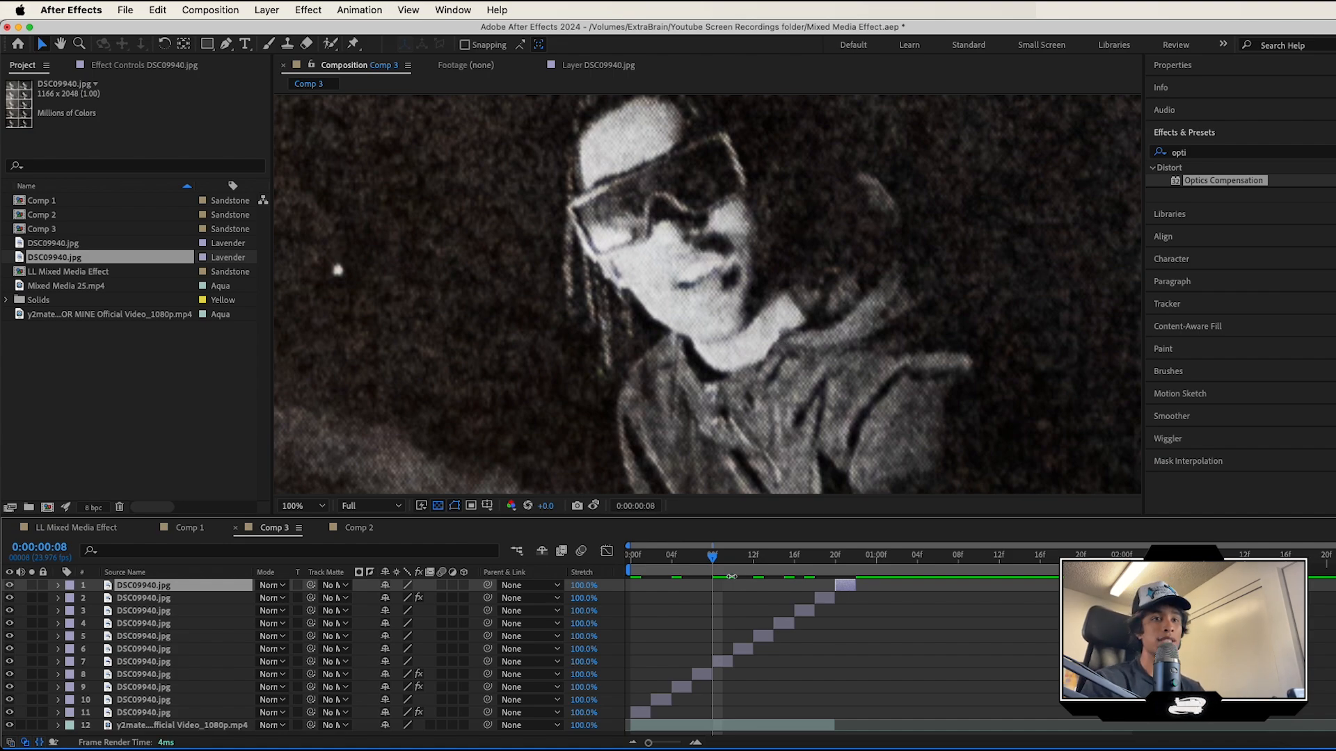
left_click_drag(710, 561, 631, 561)
scroll(698, 387, "down", 2)
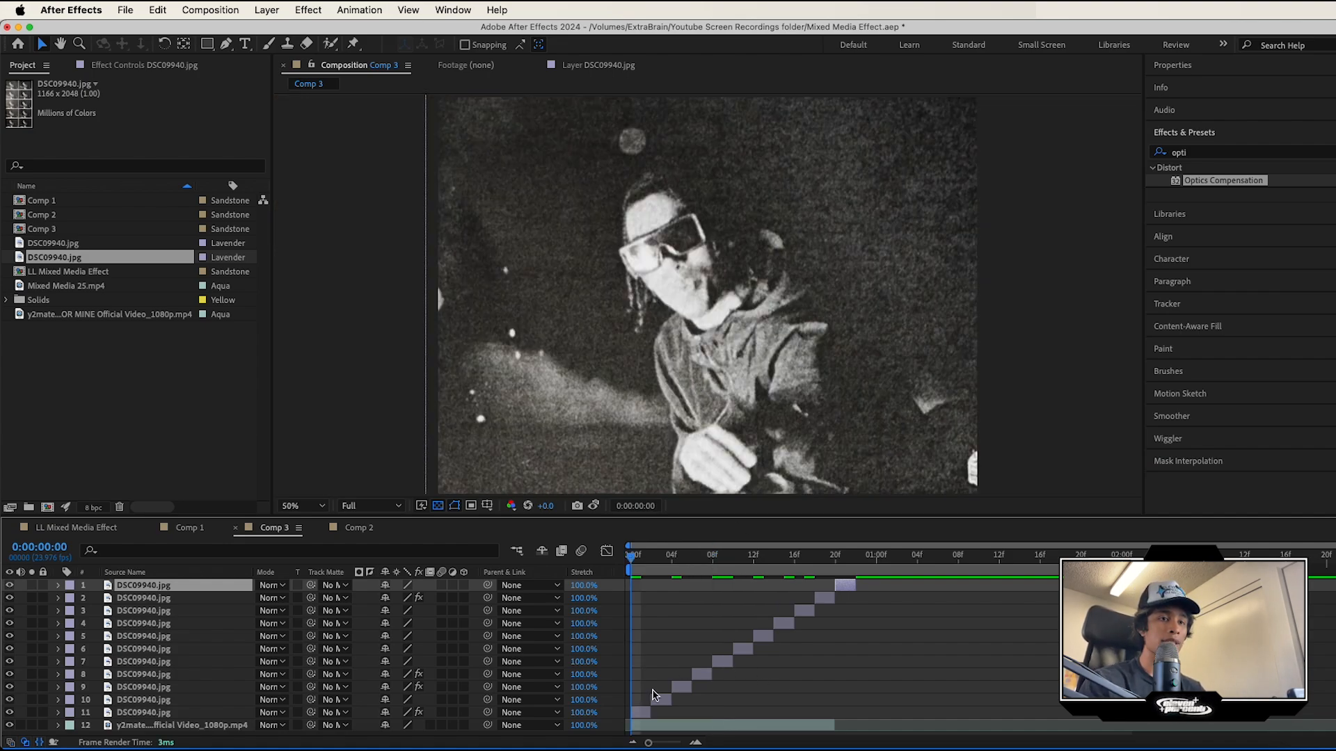
Shift all eleven DSC09940.jpg layers together to start at 0:00:00:09 and play back the change from video to print.
left_click(645, 716, "shift")
left_click_drag(646, 715, 782, 713)
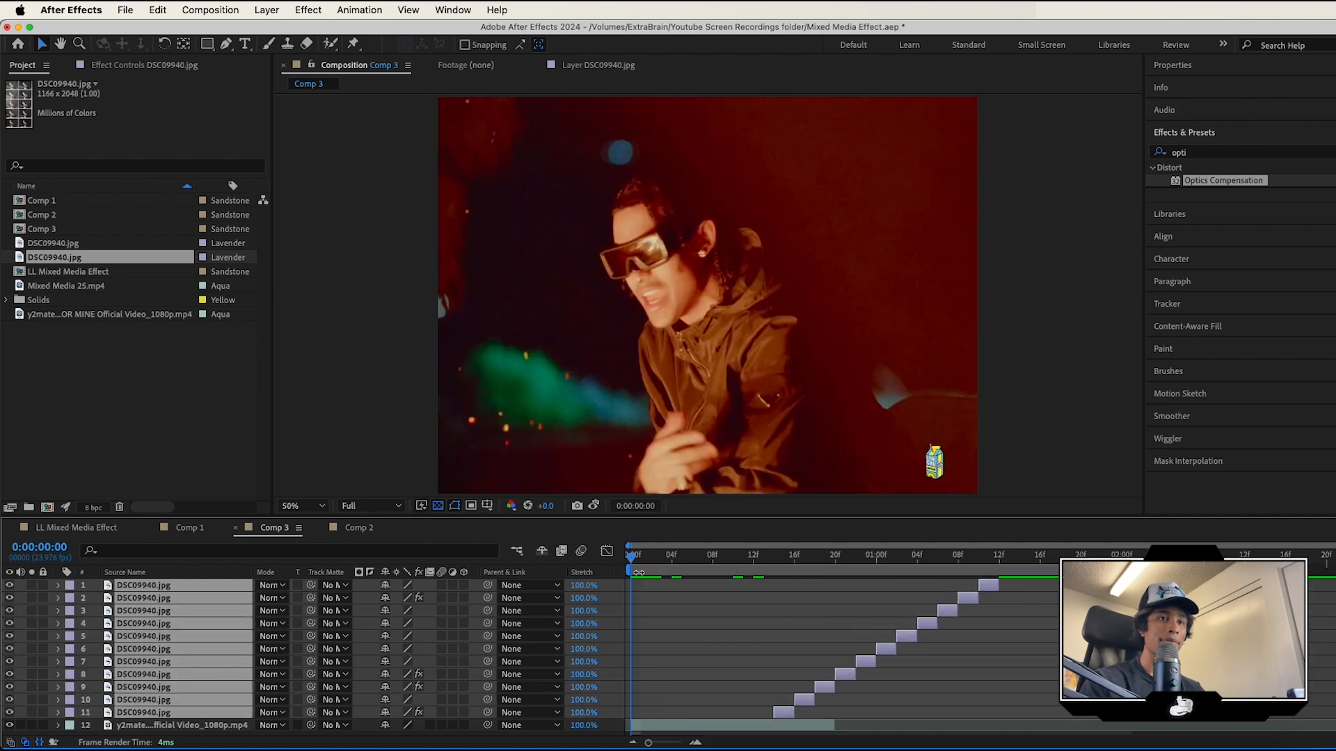
left_click_drag(633, 559, 723, 561)
left_click_drag(787, 716, 736, 717)
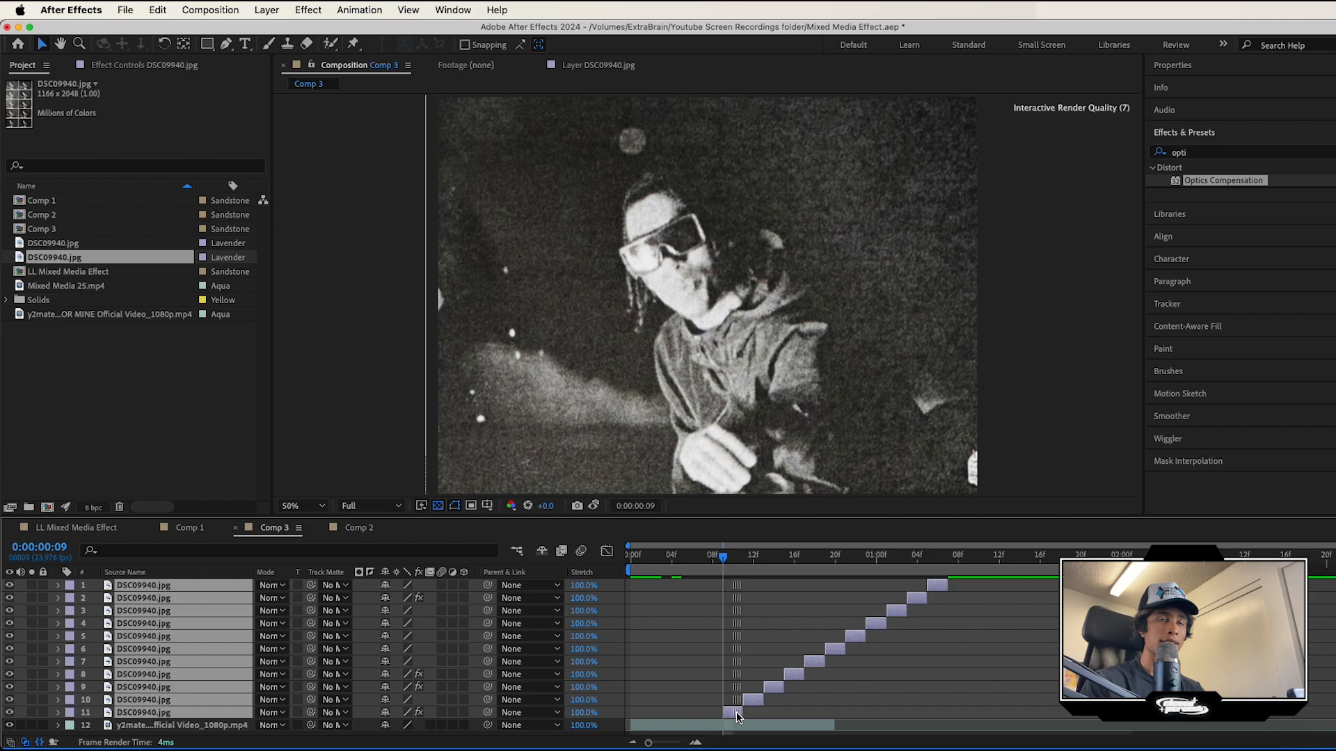
key("space")
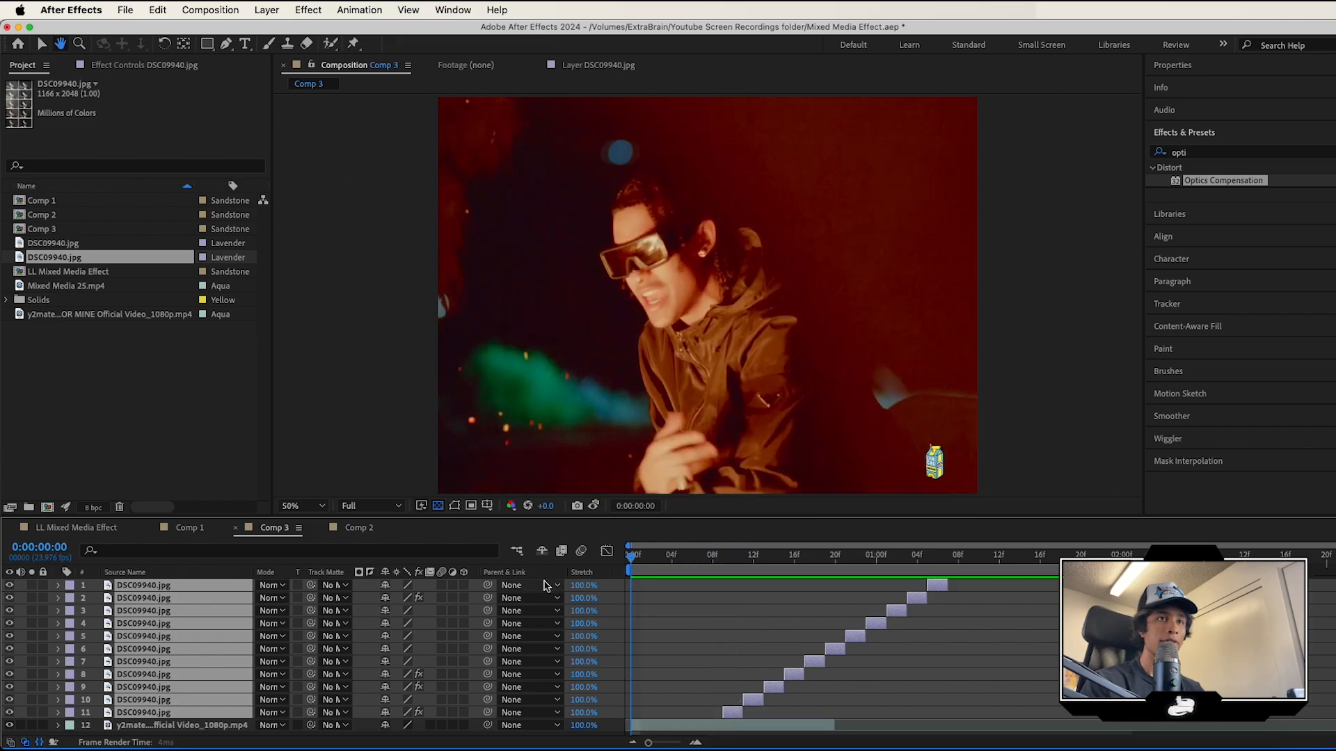
left_click_drag(1002, 560, 681, 565)
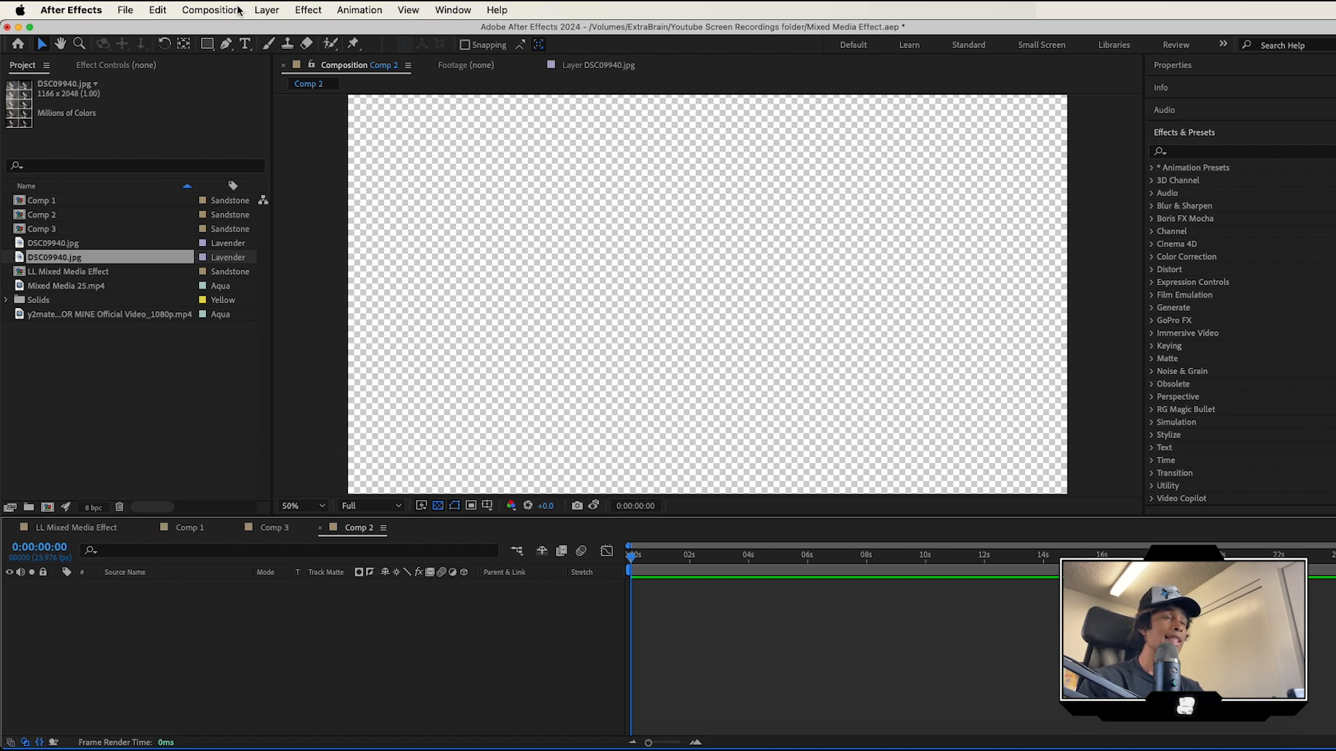
Add an adjustment layer to the empty Comp 2.
left_click(277, 7)
mouse_move(375, 32)
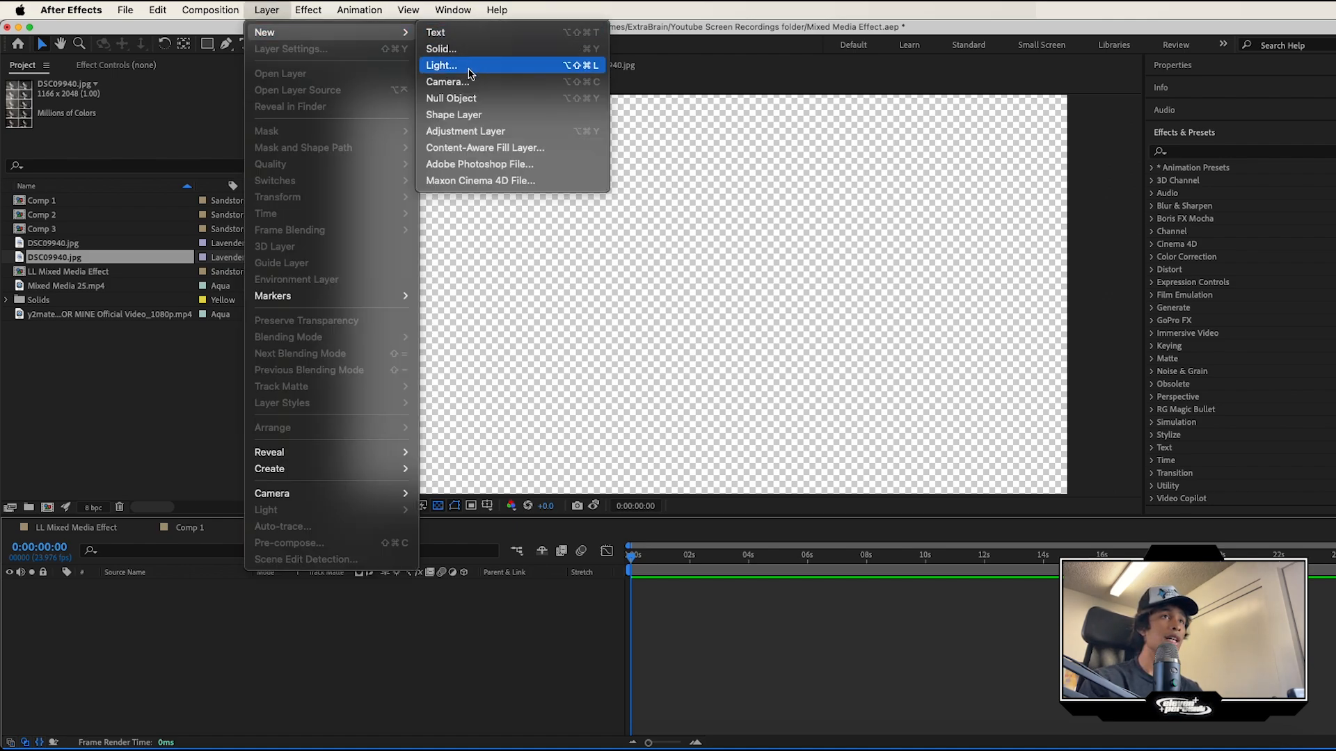
left_click(470, 133)
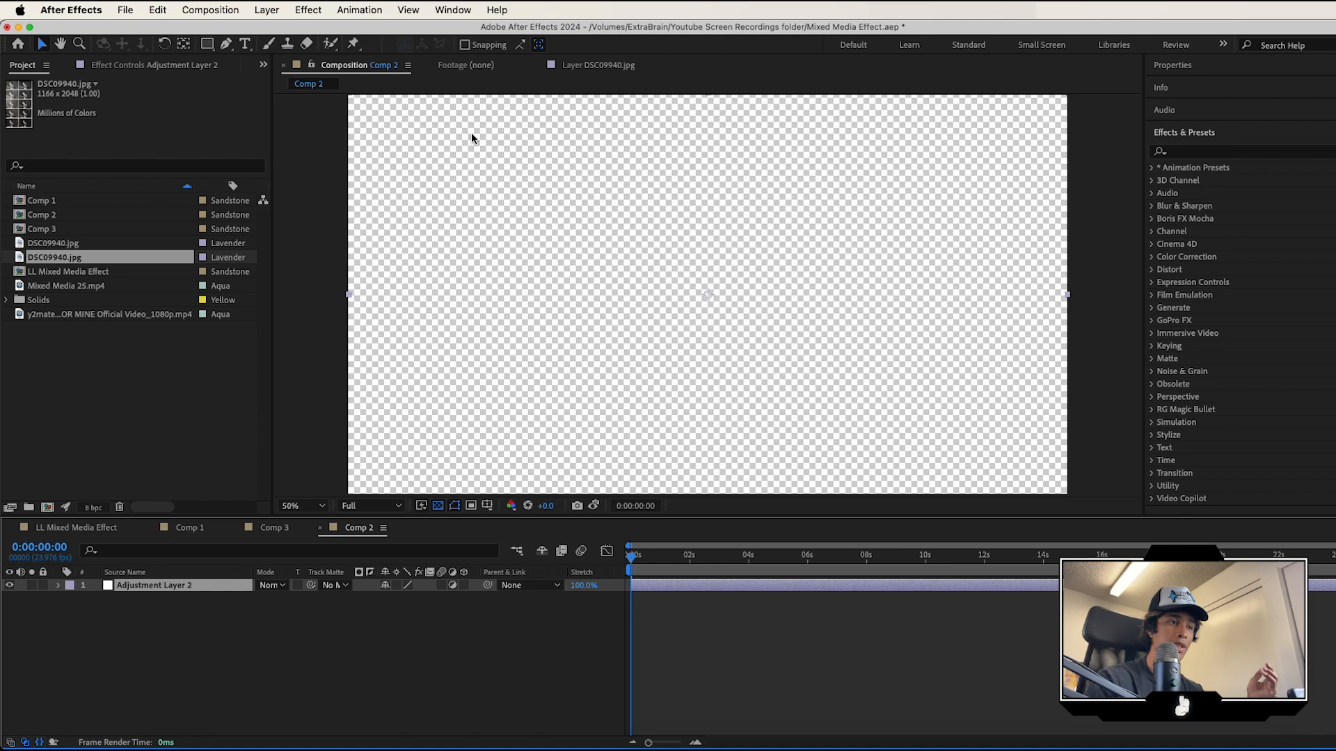
Add an adjustment layer above the photo layers in Comp 3, starting at 0:00:00:04 and cut off at 0:00:00:14.
left_click(274, 528)
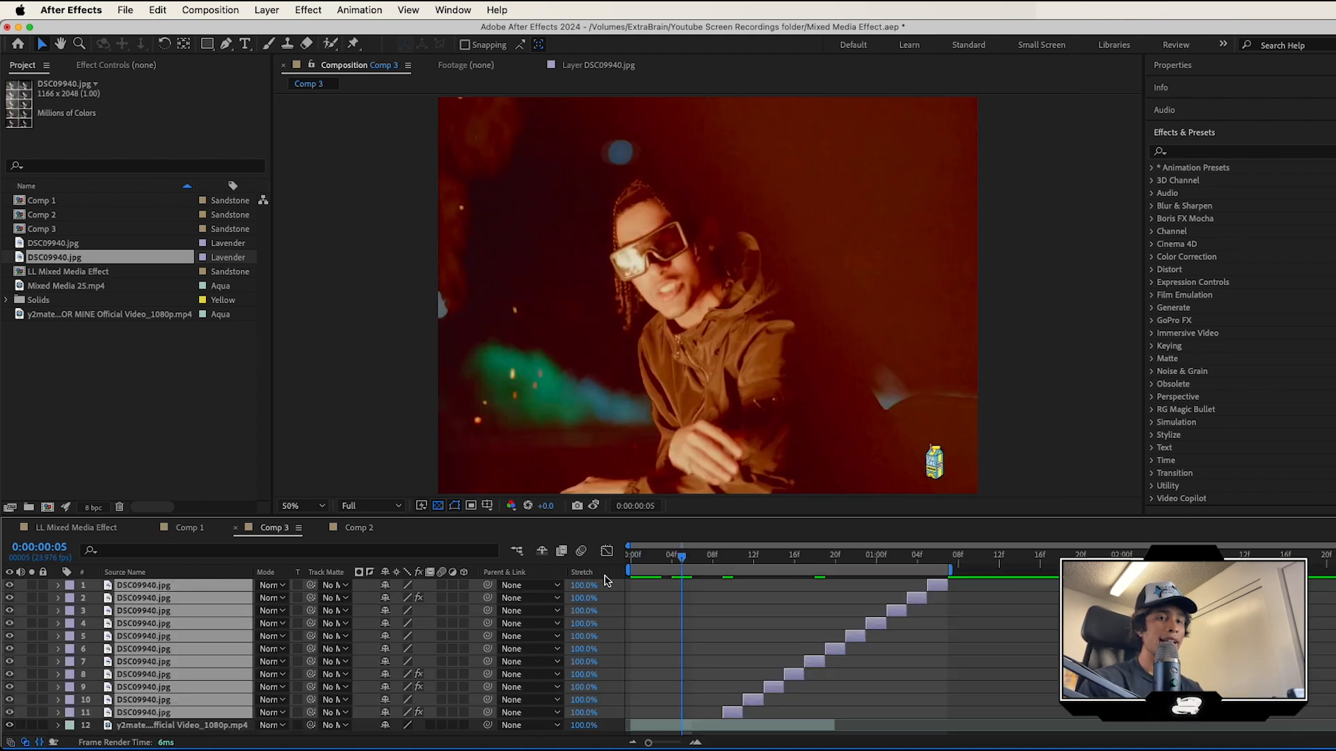
key("super+alt+y")
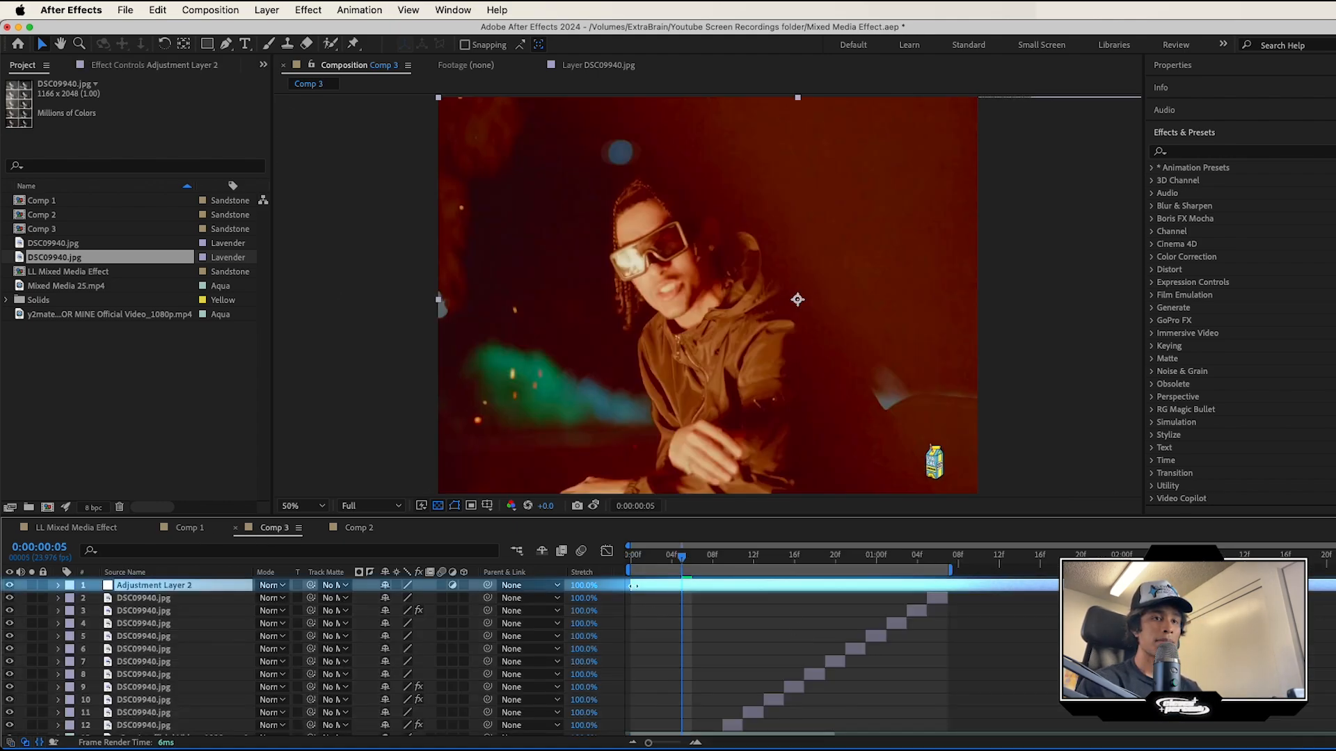
left_click_drag(631, 585, 766, 572)
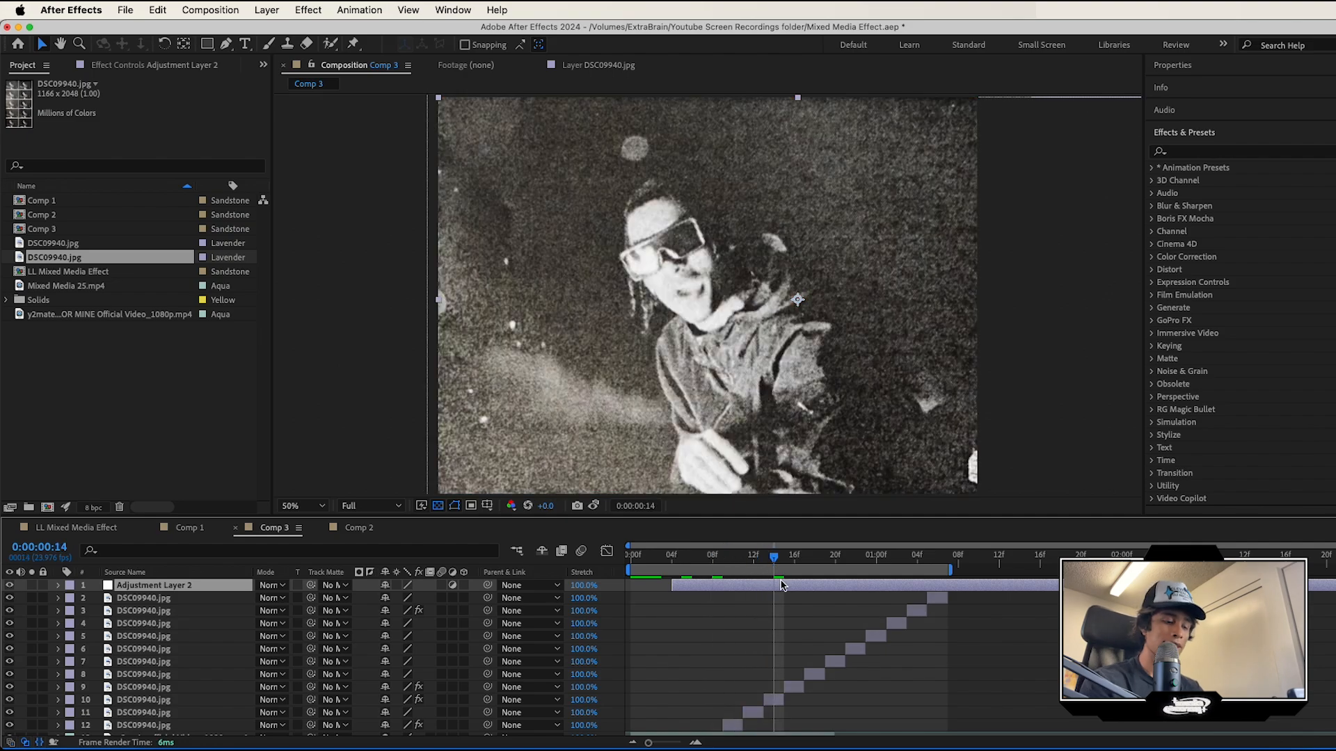
key("super+shift+d")
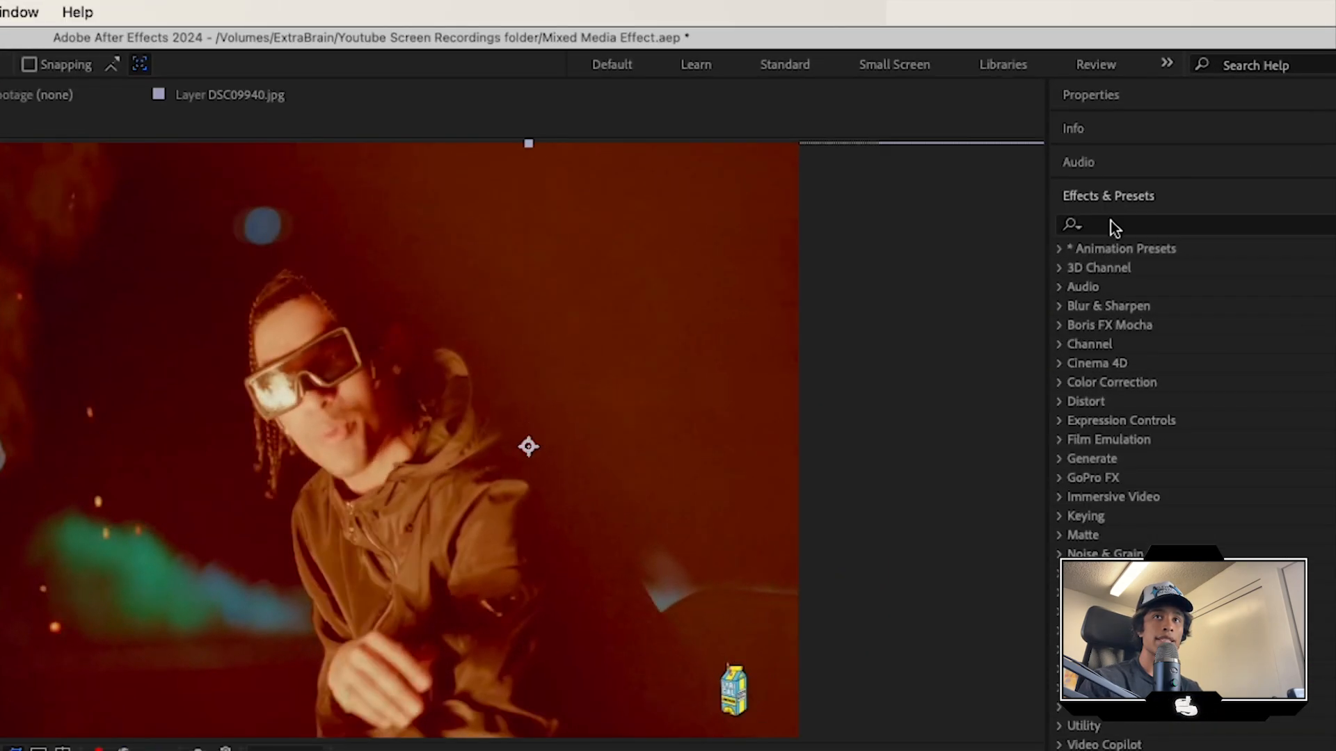
Search the effect presets for "shakeitu" and browse the Shake It Up V2 presets.
left_click(1184, 152)
type("shakeitu")
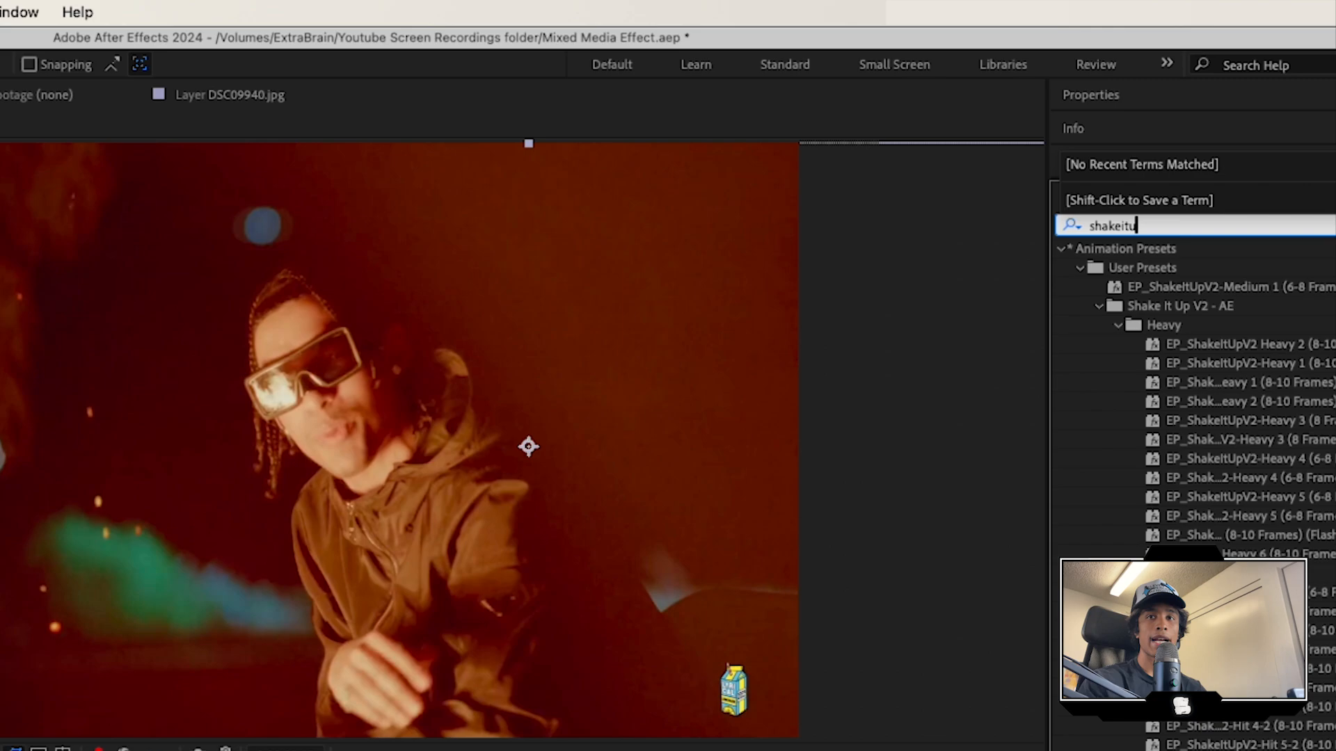
scroll(1305, 451, "down", 15)
scroll(1306, 451, "up", 11)
Try the EP_ShakeItUpV2-Hit 4-2 preset on the adjustment layer, preview it and remove its effects.
left_click_drag(1306, 452, 303, 462)
key("space")
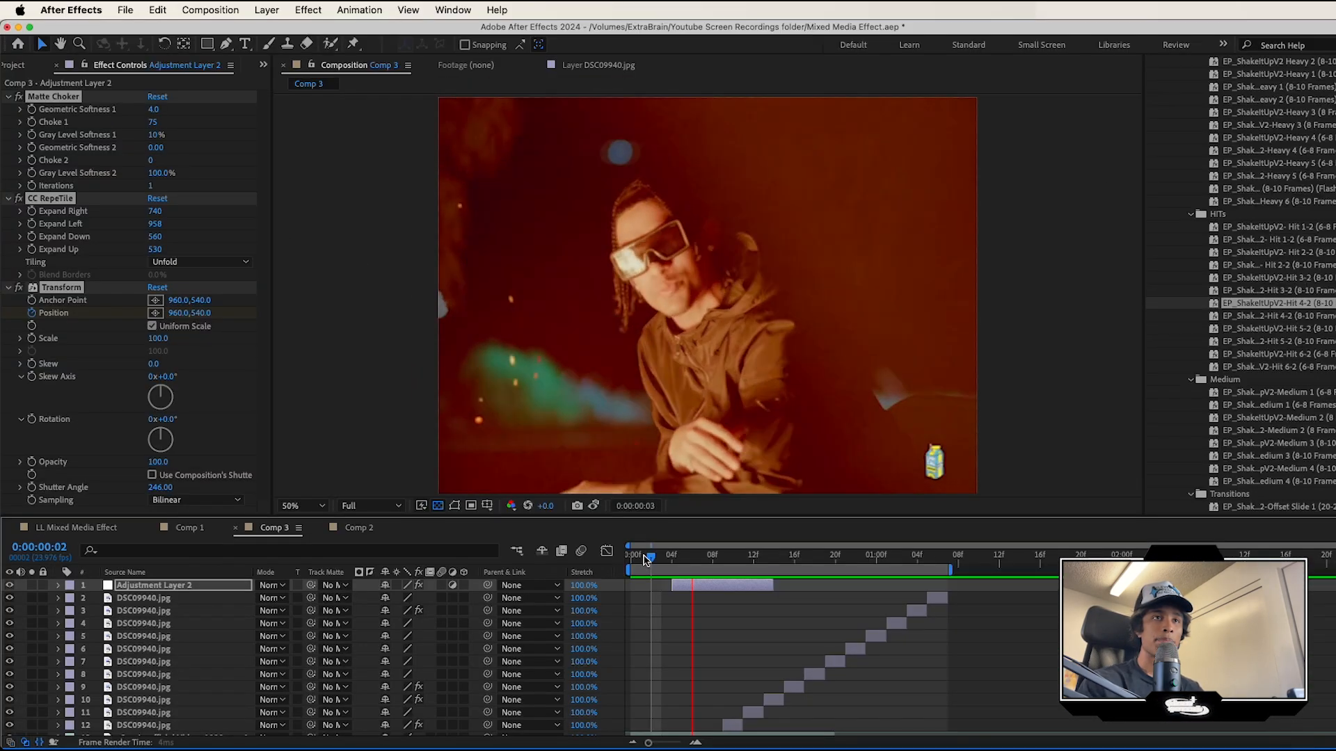
key("space")
left_click_drag(894, 558, 580, 572)
key("space")
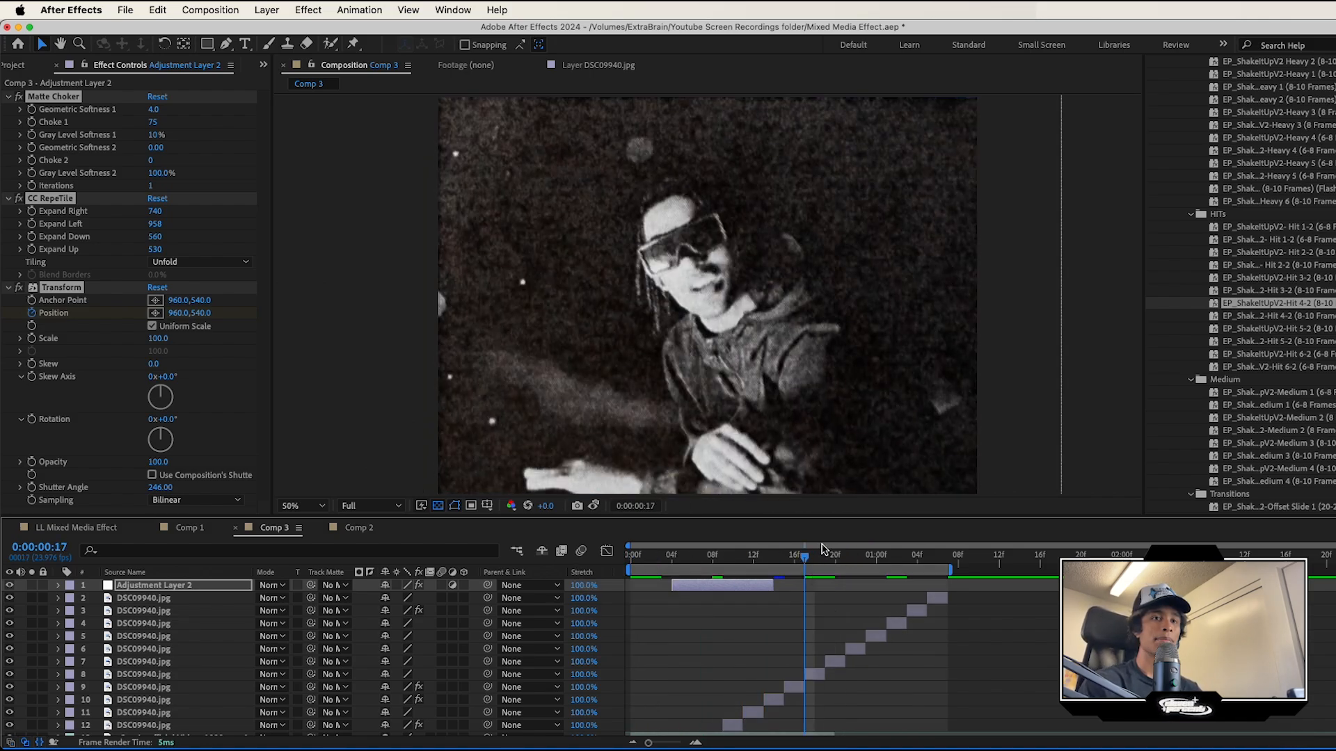
key("Delete")
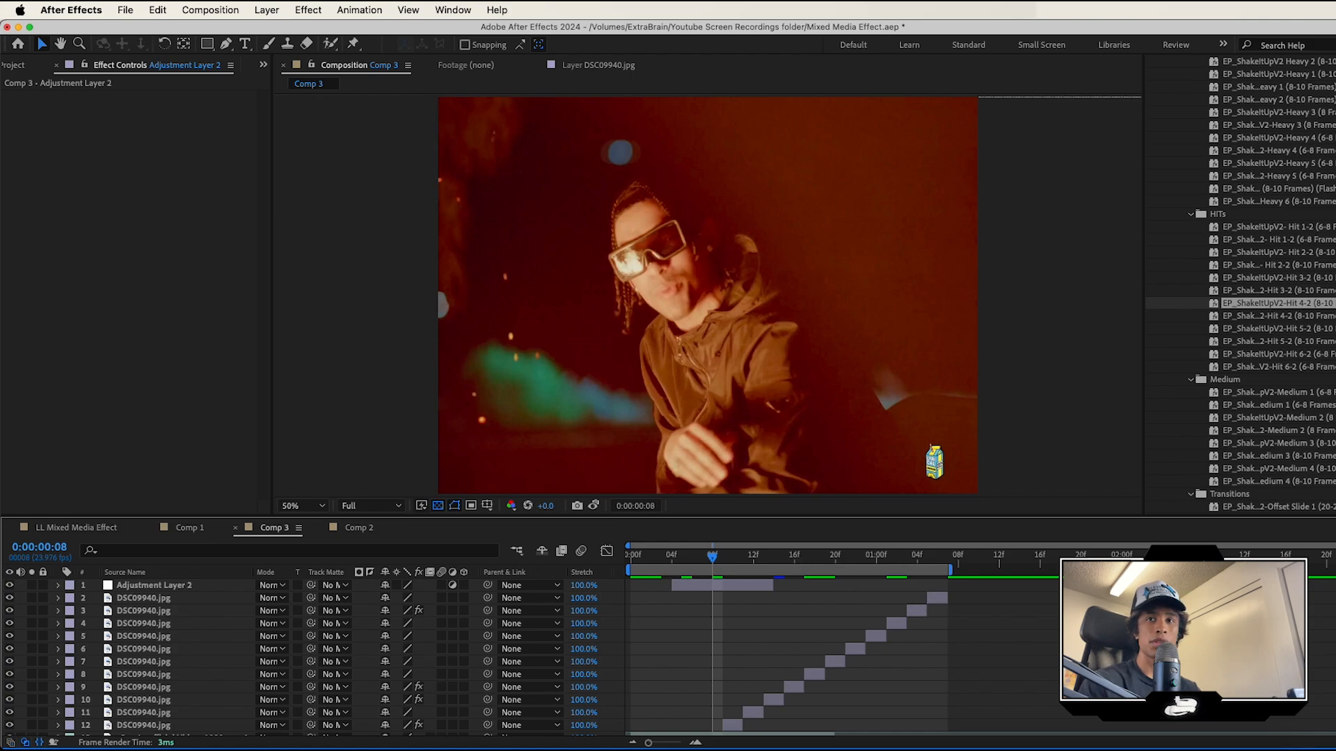
Try the EP_ShakeItUpV2-Spin 4 transition preset on the adjustment layer and preview it.
scroll(1225, 434, "down", 5)
scroll(1295, 382, "down", 5)
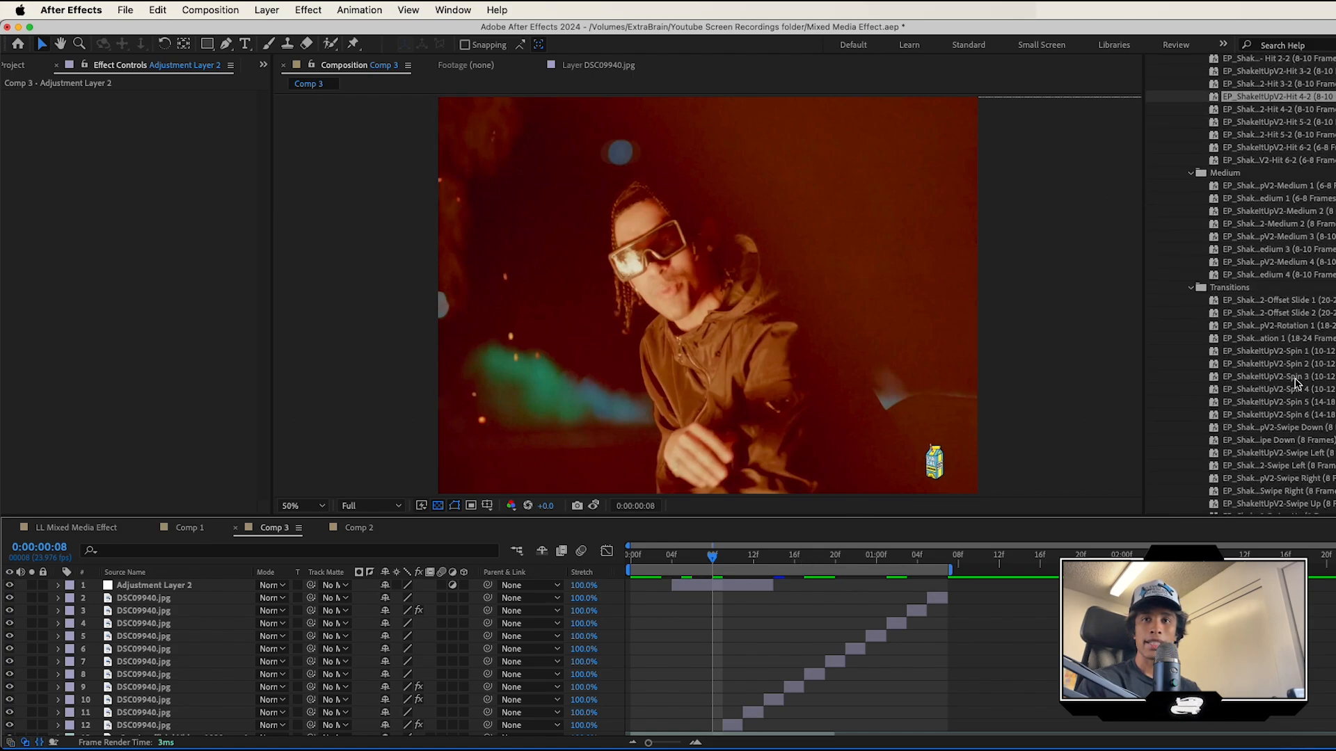
left_click_drag(1295, 389, 682, 560)
key("space")
key("space")
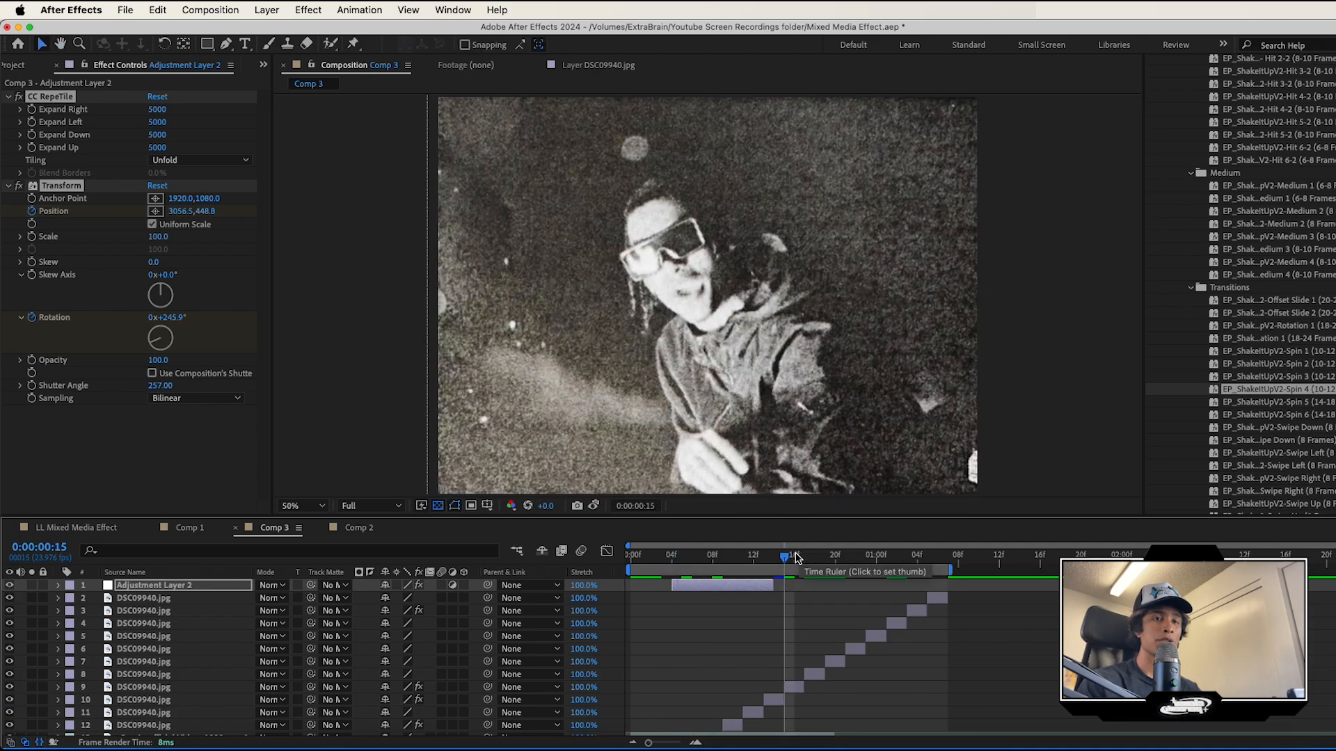
left_click_drag(798, 558, 745, 560)
Apply the Shake It Up V2 Swipe Right (8 Frames) preset to the adjustment layer instead and play back the transition.
scroll(1283, 428, "down", 3)
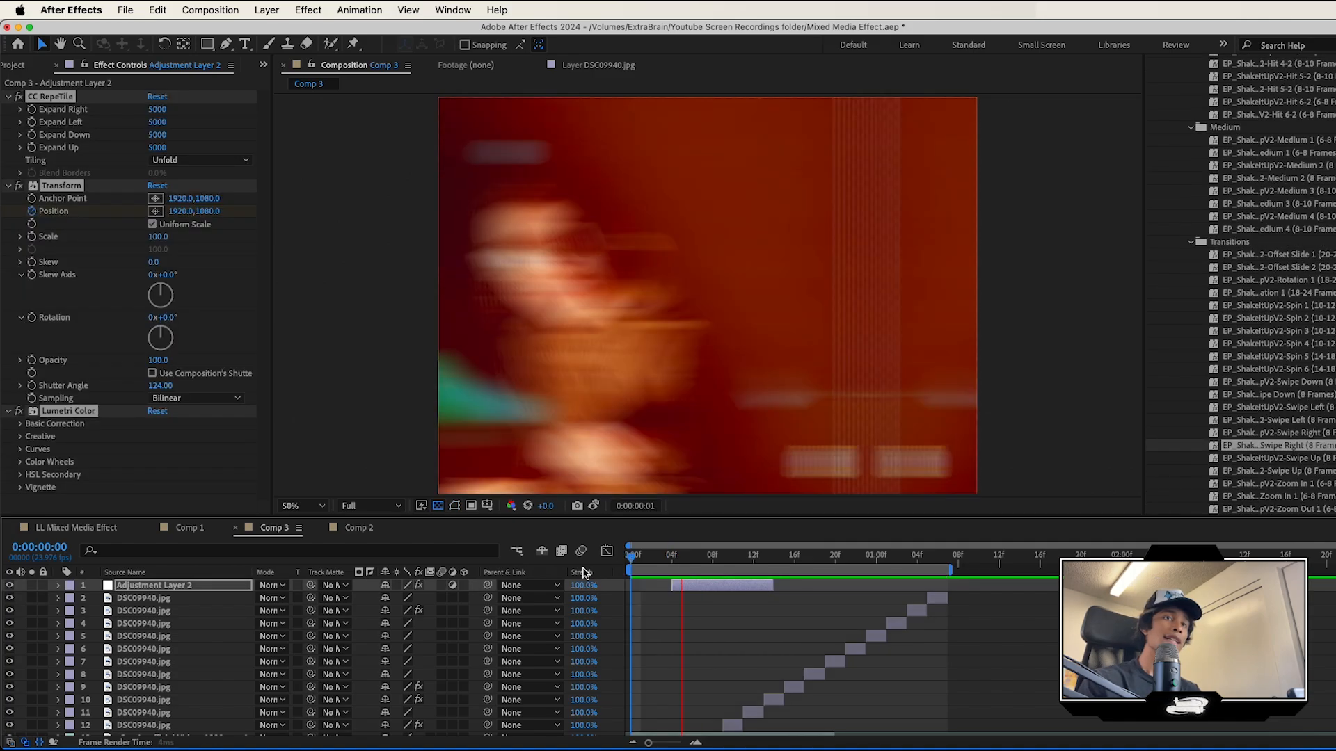
left_click_drag(681, 557, 818, 557)
key("space")
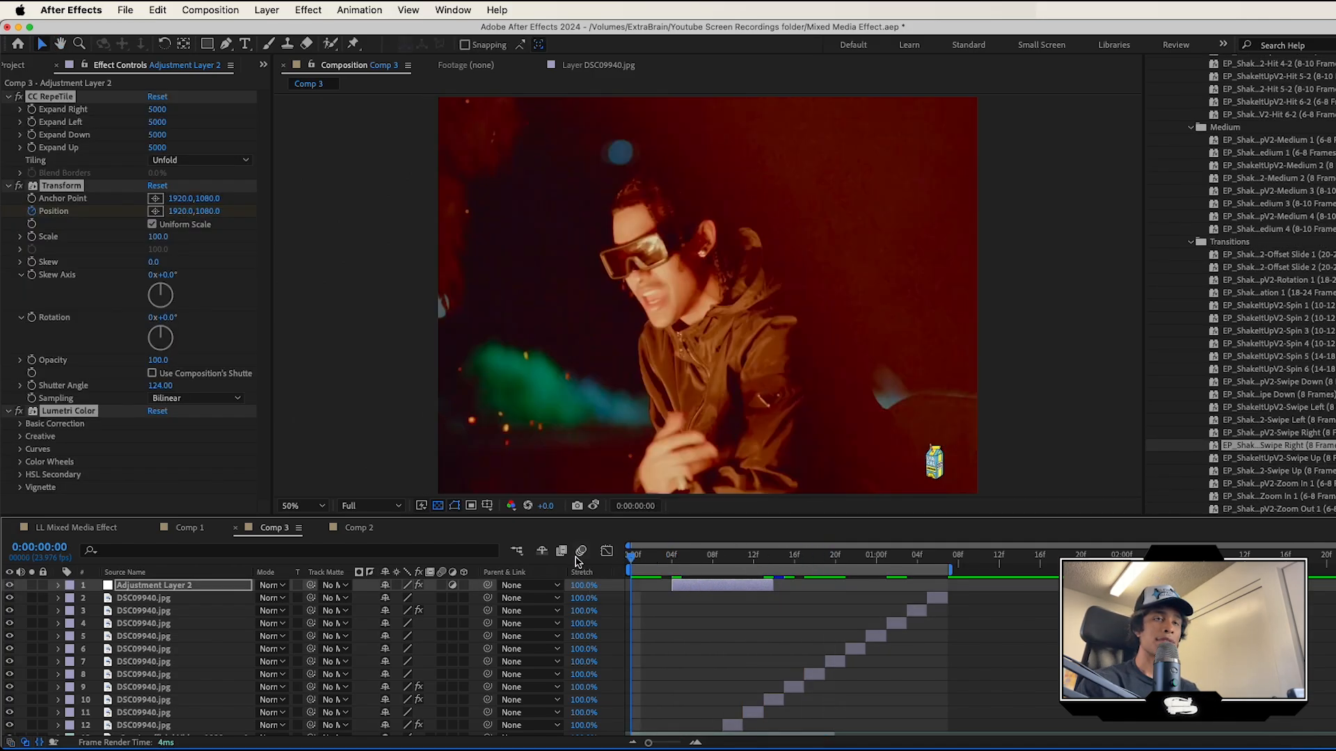
key("space")
key("space")
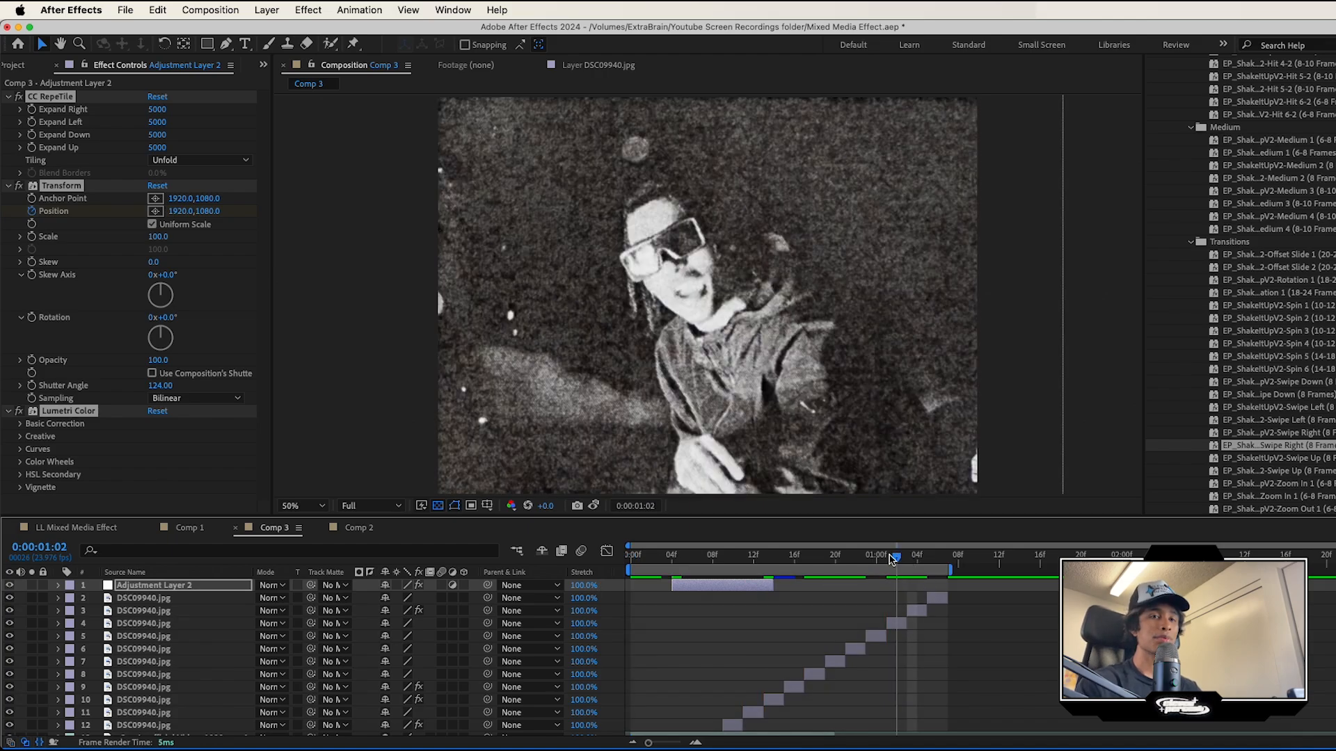
key("space")
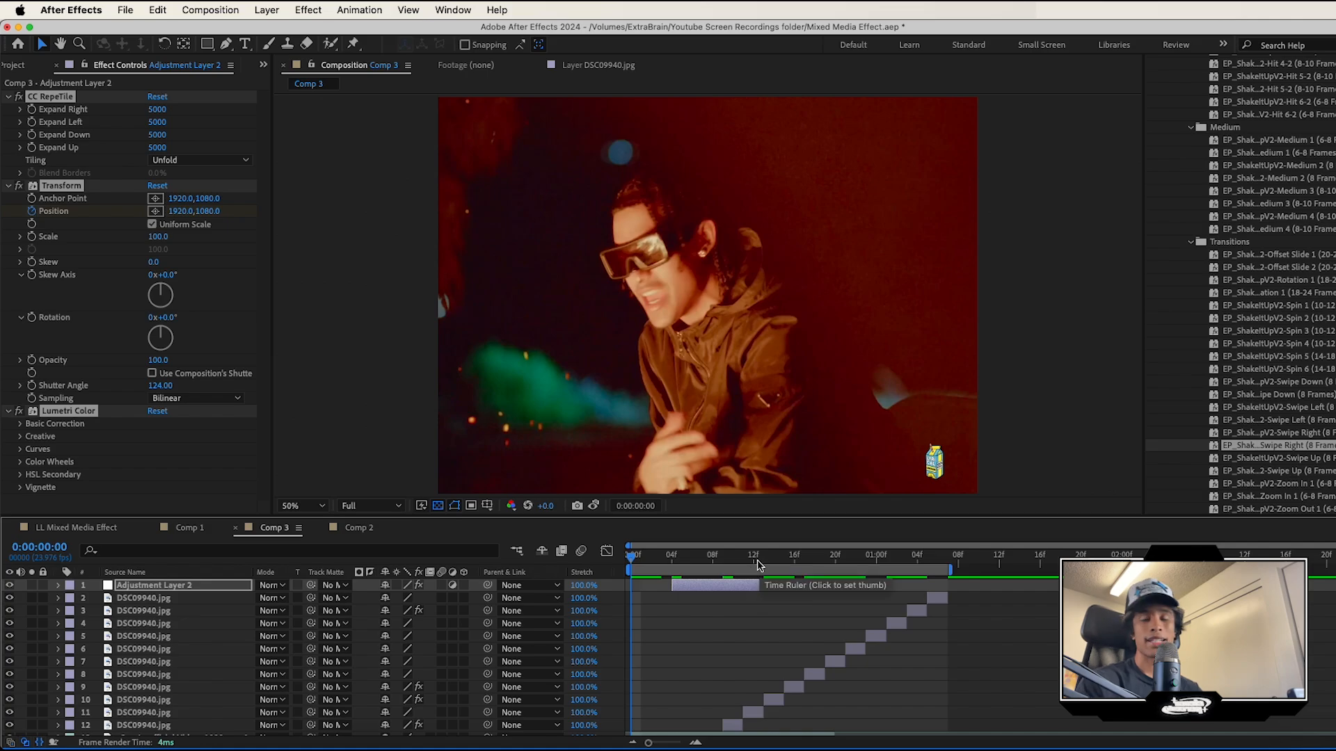
Extend the end of the adjustment layer to about frame 14 and check the swipe transition at 0:00:00:09.
left_click_drag(758, 565, 785, 556)
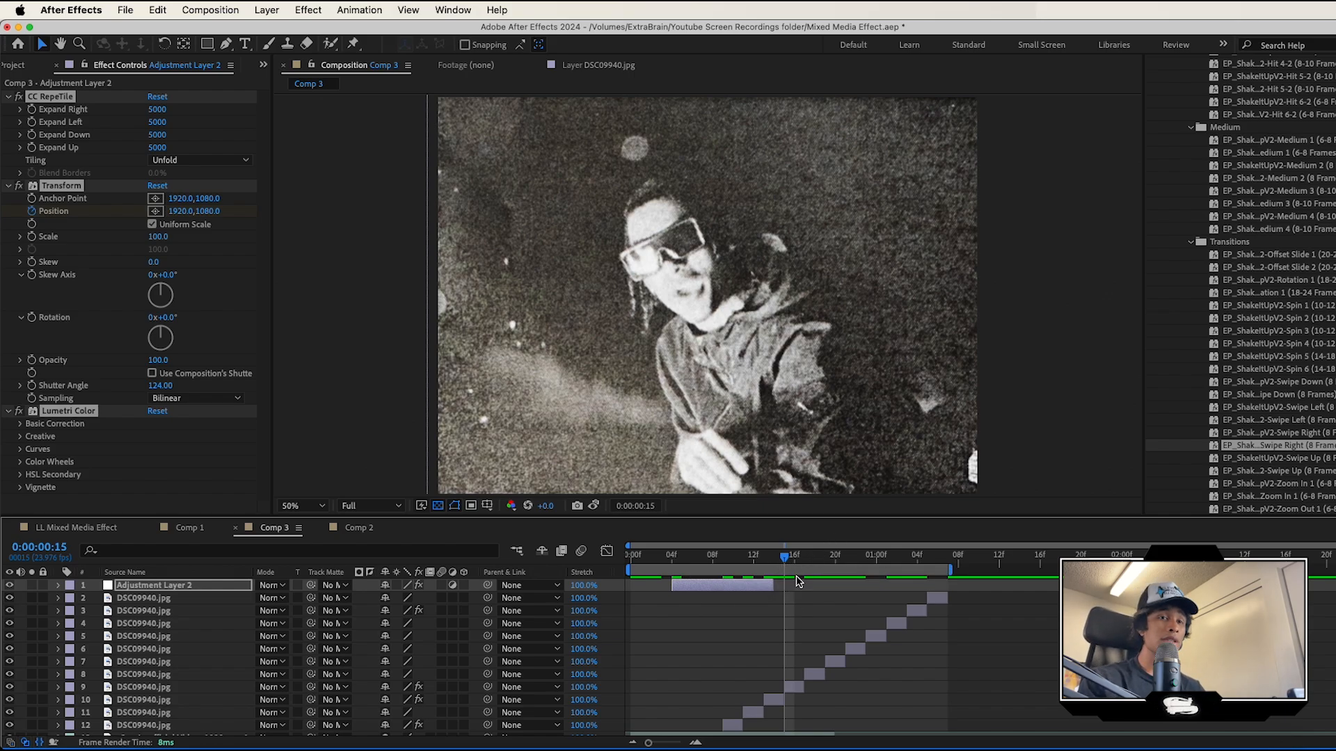
left_click_drag(784, 554, 723, 556)
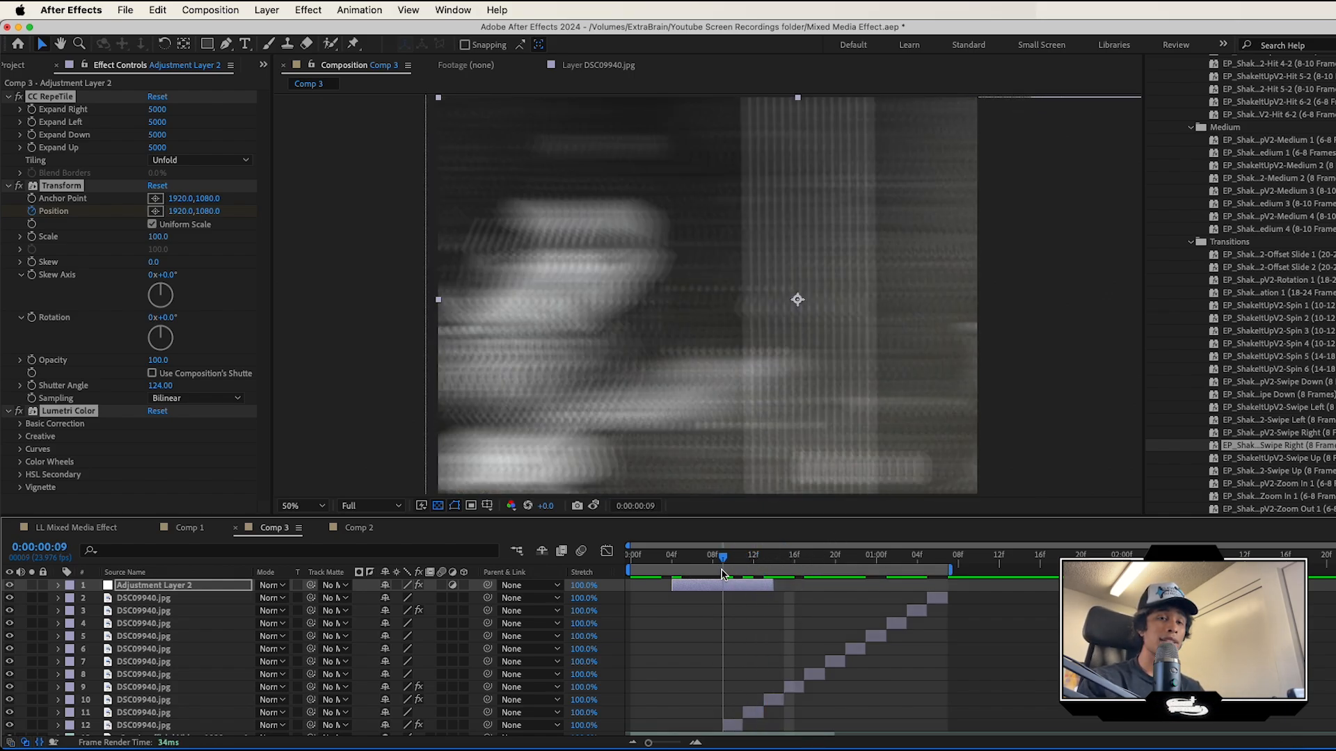
Switch to Chrome and look through the Mixed Media Newspaper Overlay Pack page, including its green-screen overlays and demo video.
left_click(1060, 746)
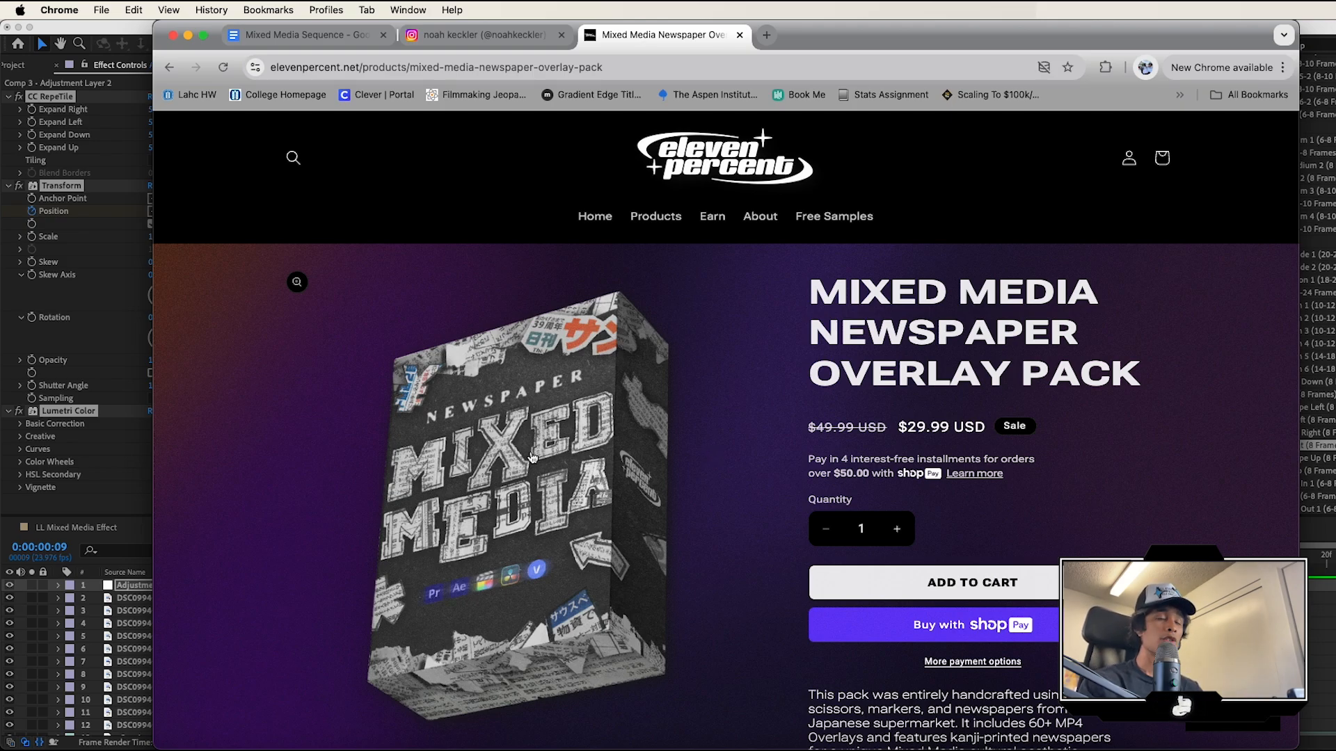
scroll(533, 457, "down", 2)
scroll(522, 470, "down", 1)
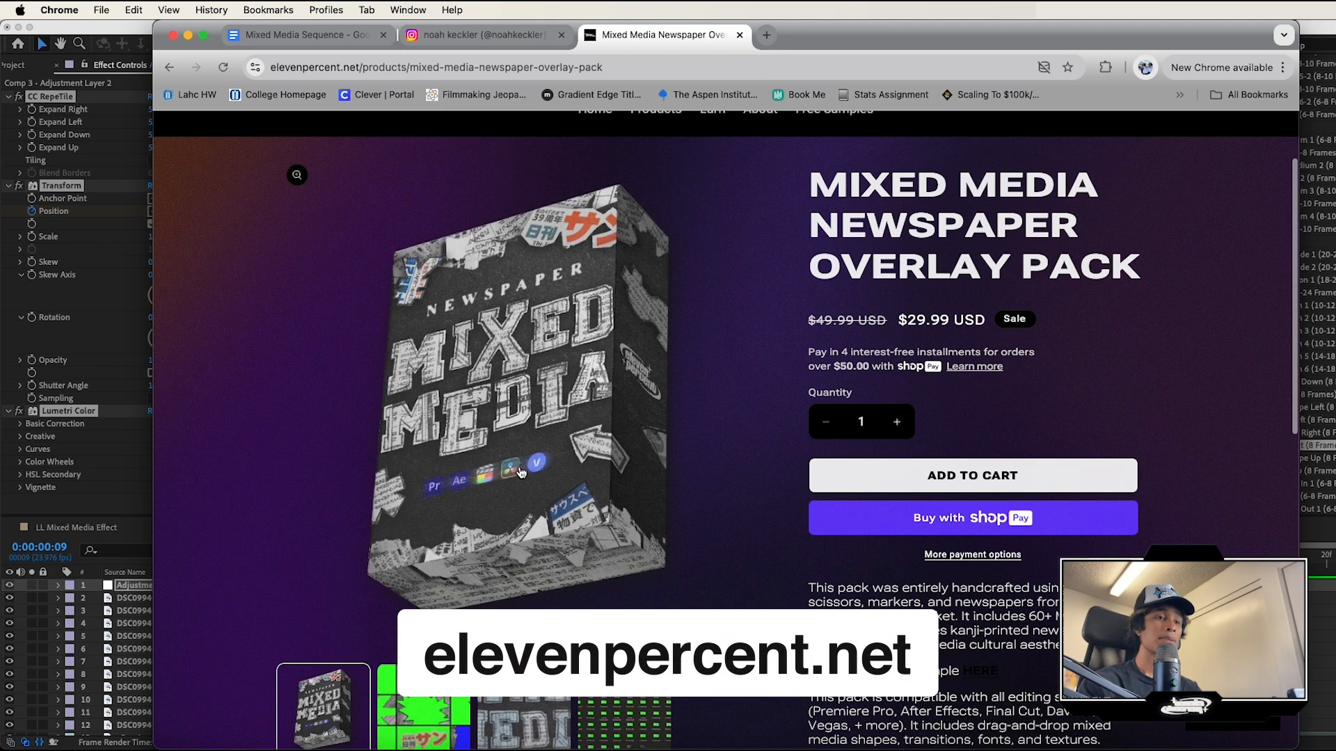
left_click(423, 706)
scroll(531, 482, "up", 1)
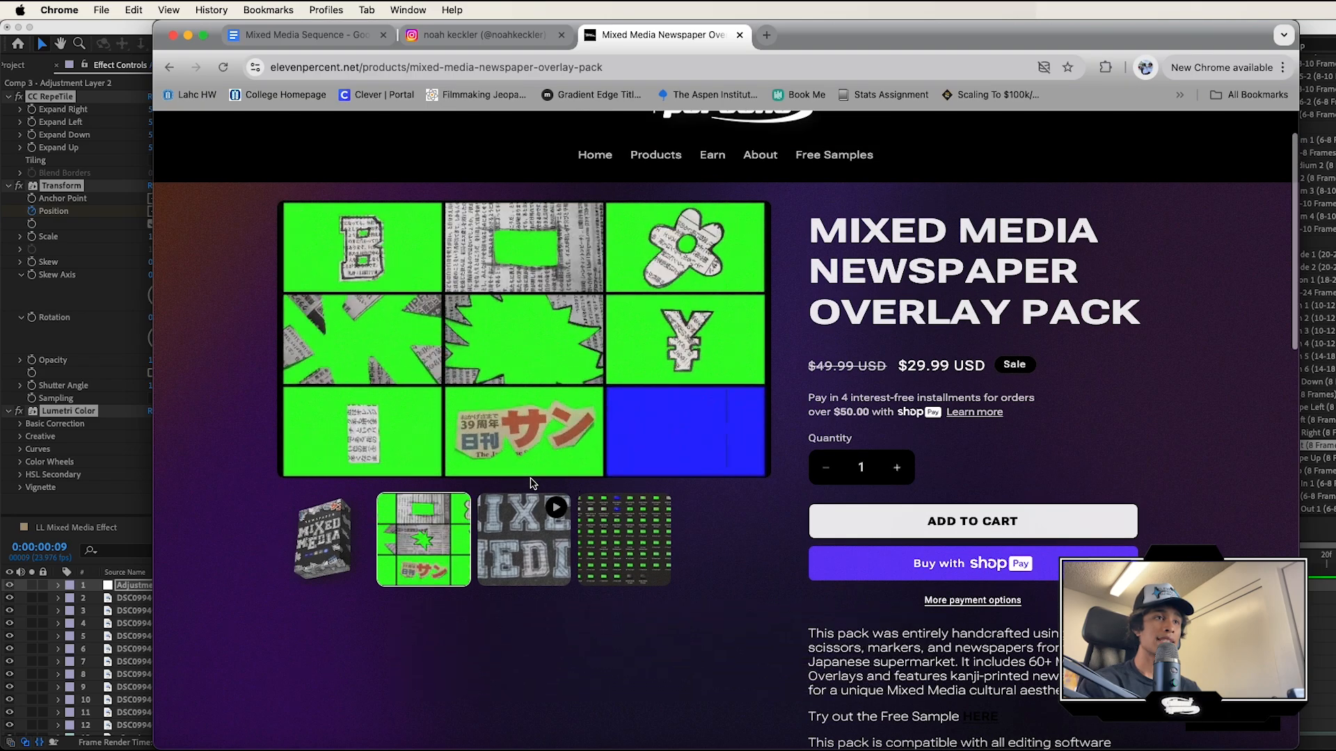
left_click(523, 539)
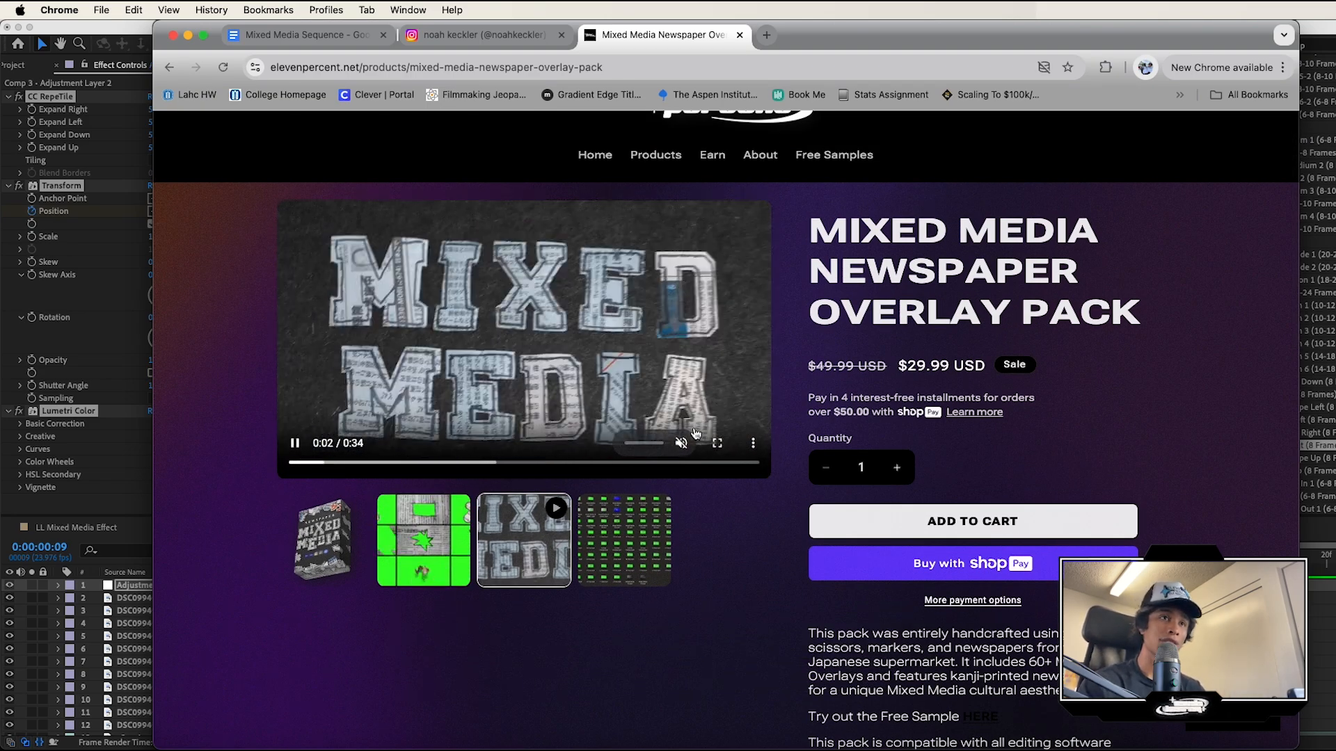
scroll(624, 416, "up", 2)
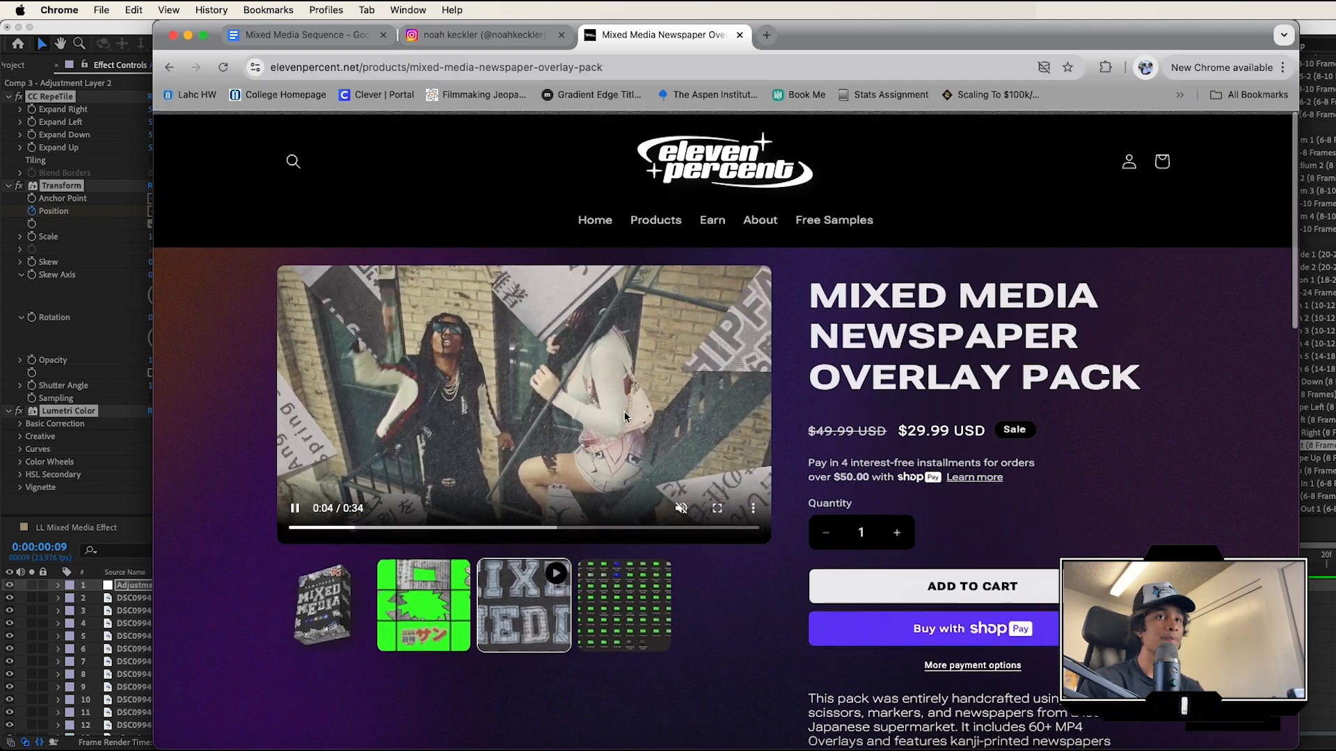
Open the Free Samples collection and find the Newspaper Mixed Media Pack free sample.
left_click(834, 219)
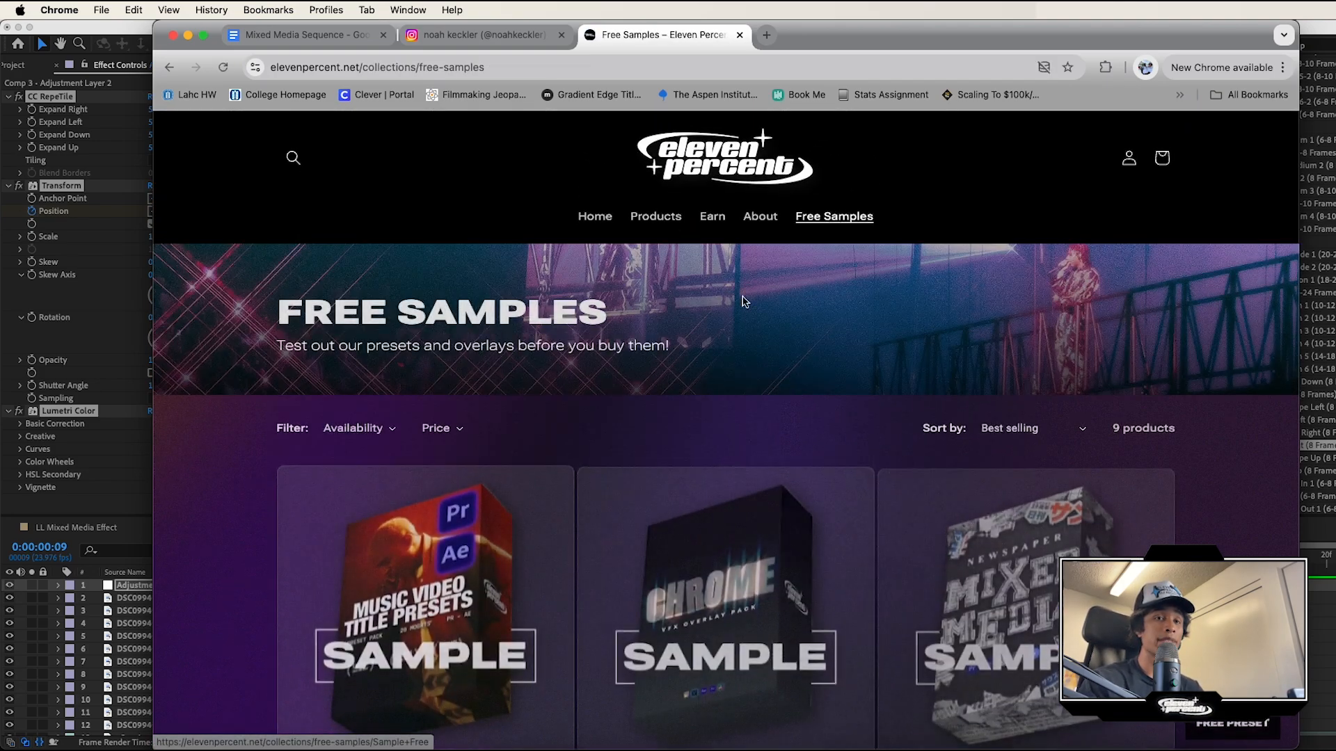
scroll(743, 301, "down", 5)
scroll(1141, 308, "up", 2)
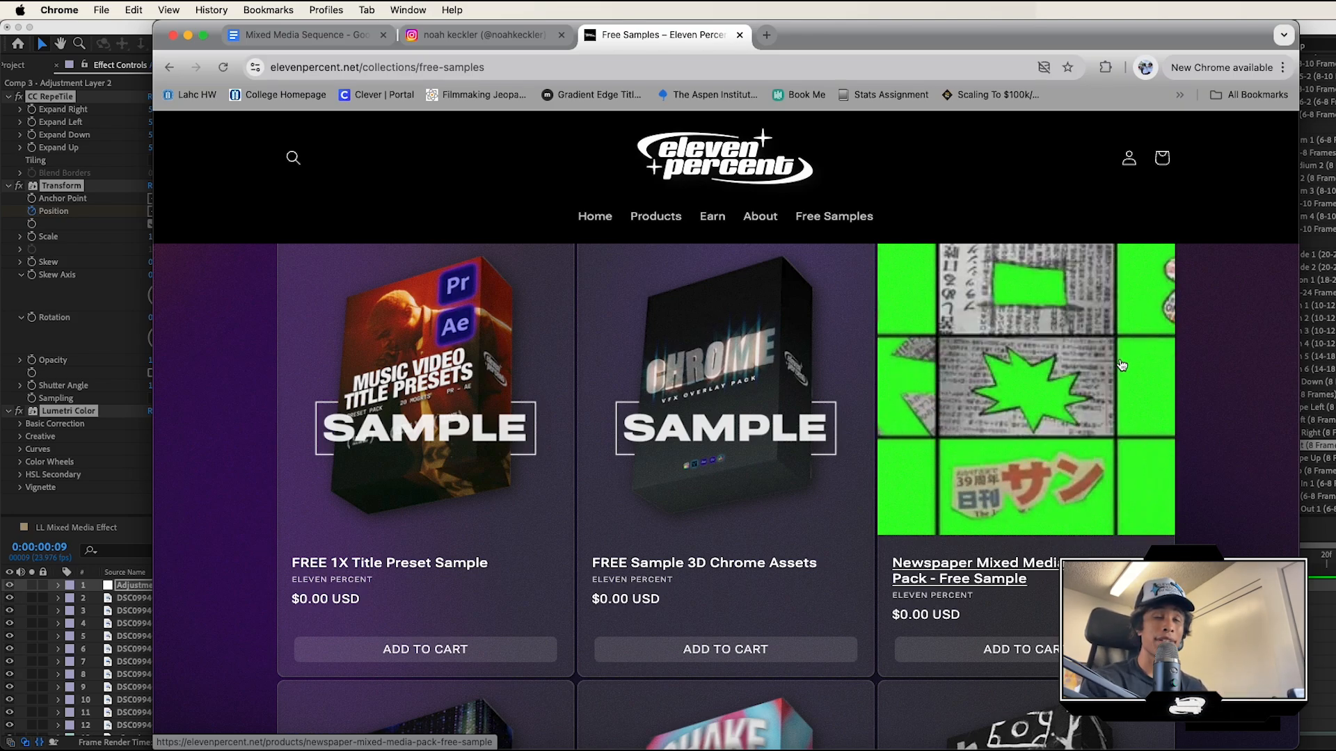
scroll(1121, 365, "up", 2)
Switch back to After Effects and delete all the DSC09940.jpg layers from Comp 3.
left_click(127, 475)
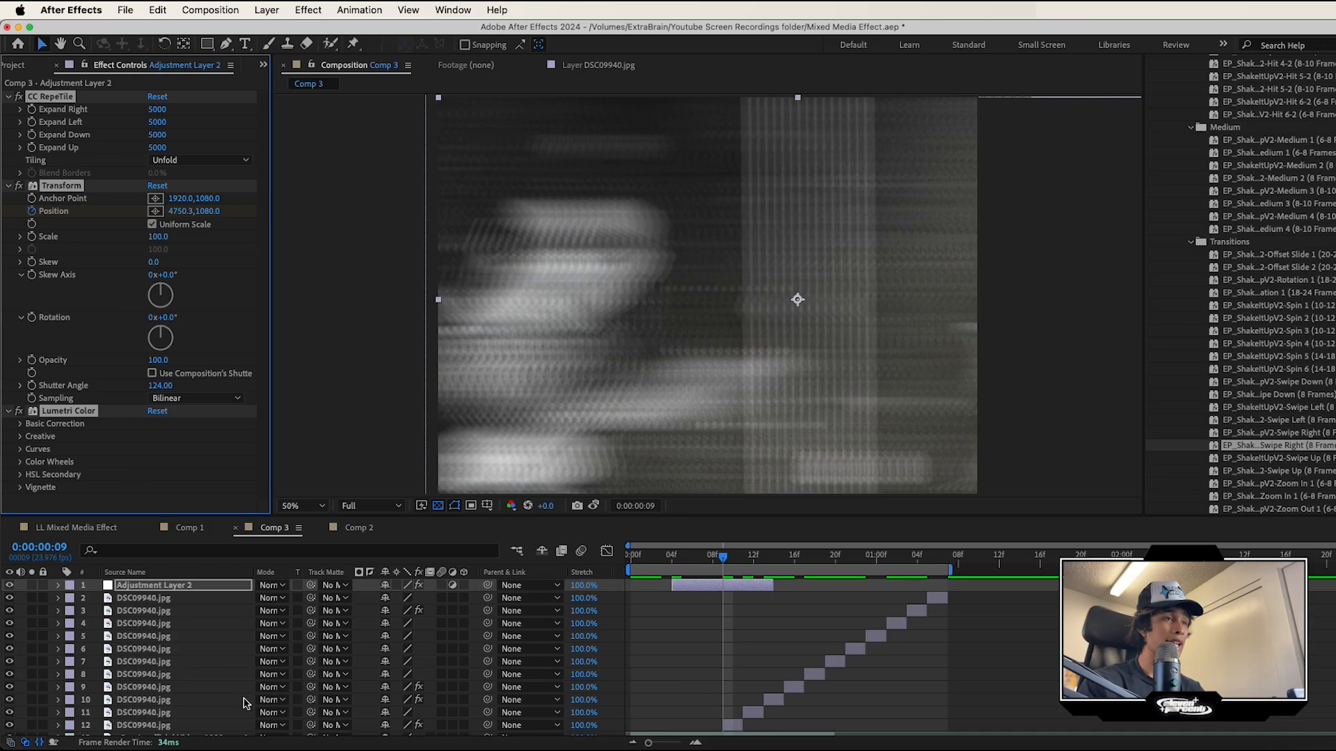
left_click(733, 726)
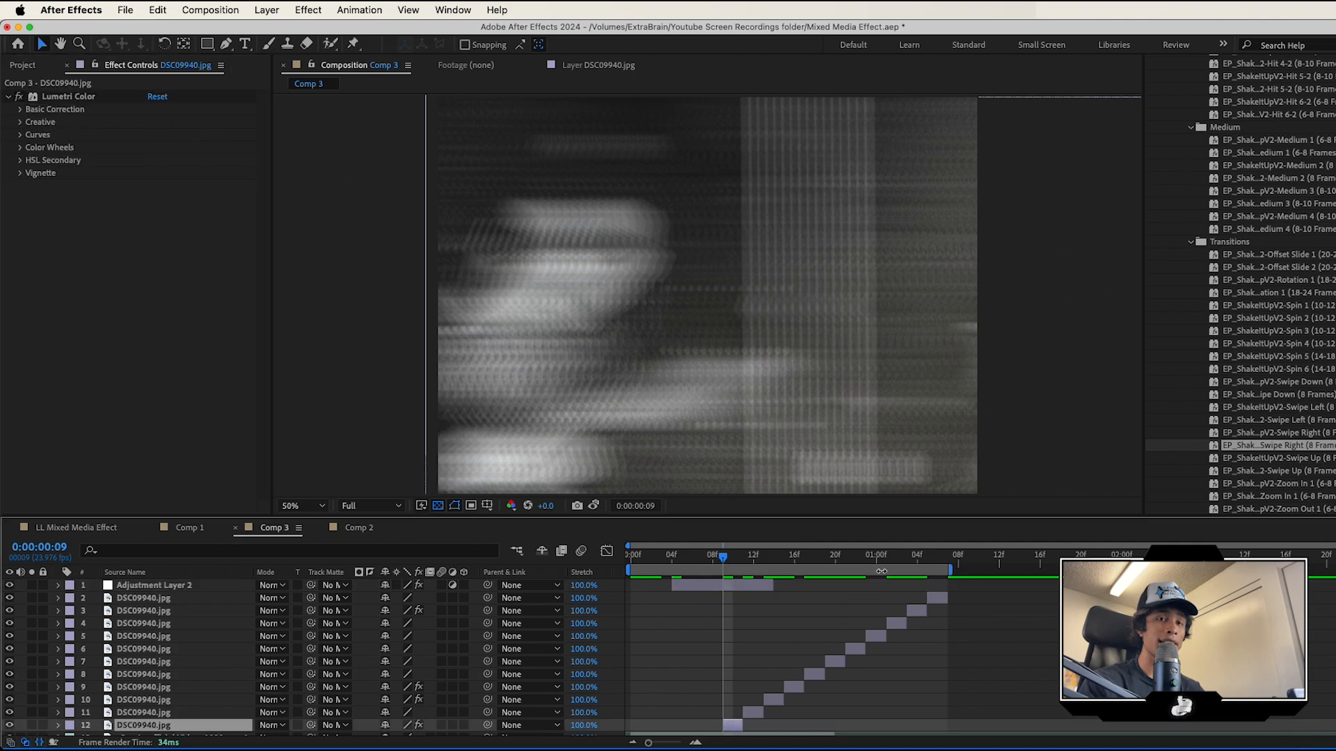
left_click(938, 598, "shift")
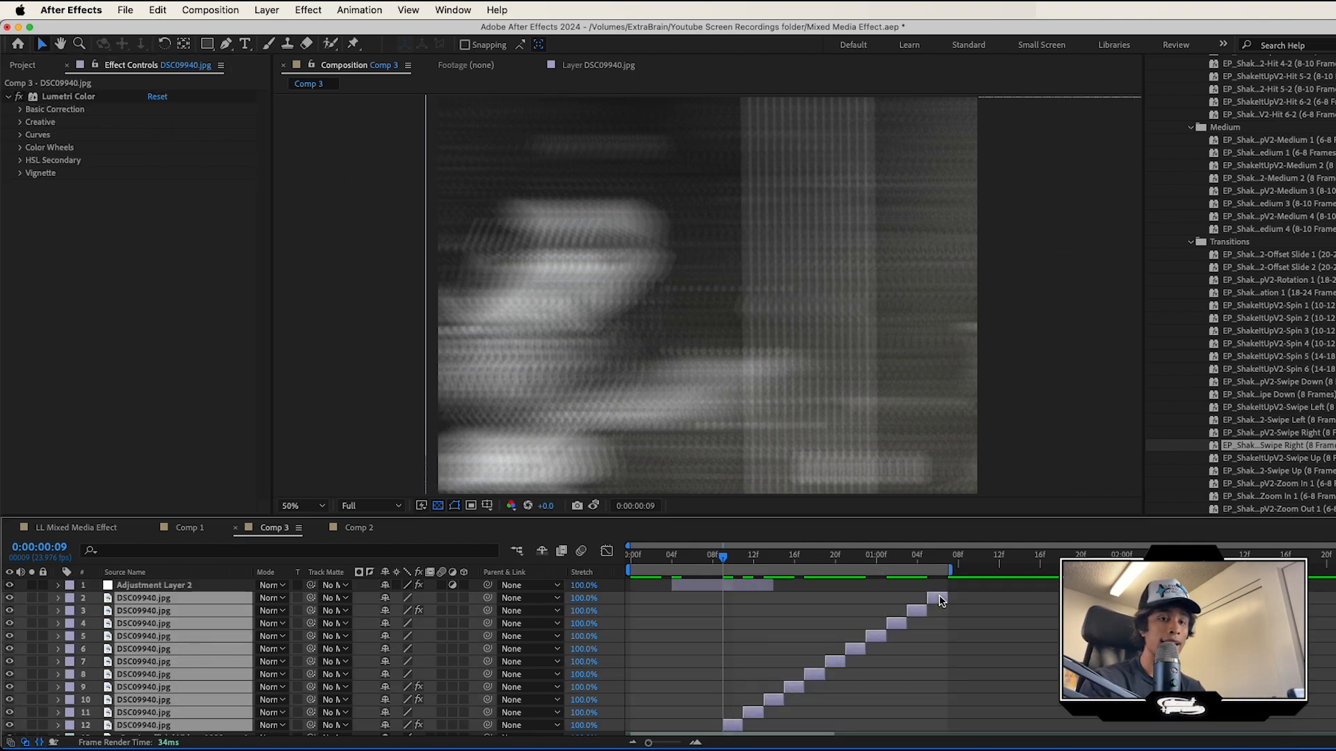
key("Delete")
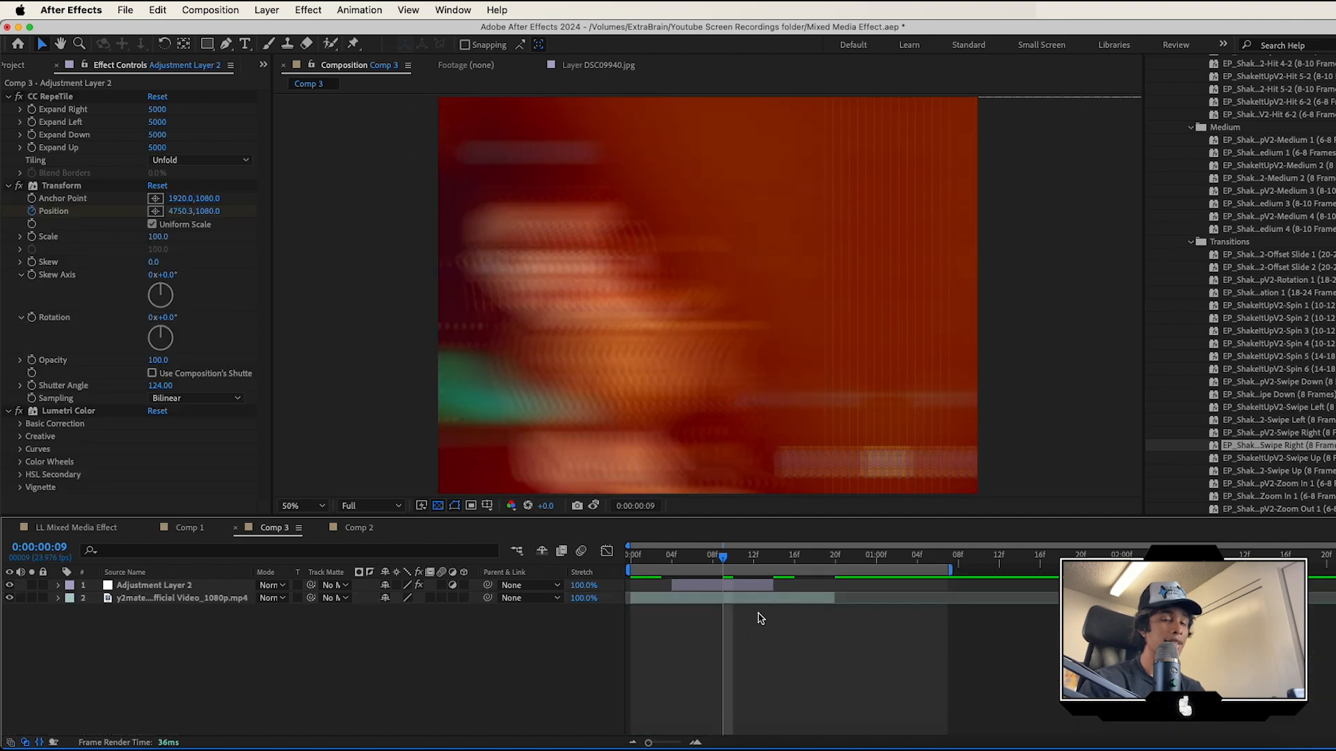
Hide Adjustment Layer 2 and duplicate the video layer, with the copy starting at 0:00:00:09.
left_click(738, 598)
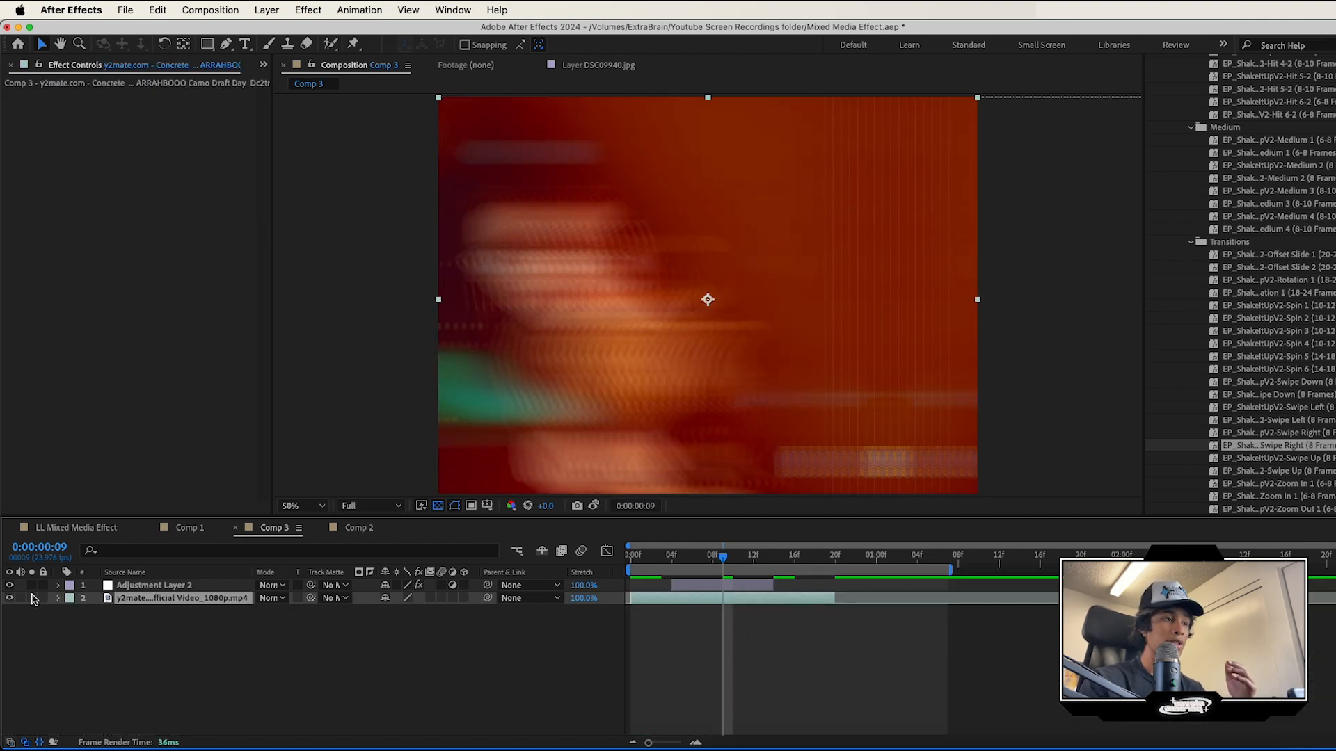
left_click(9, 585)
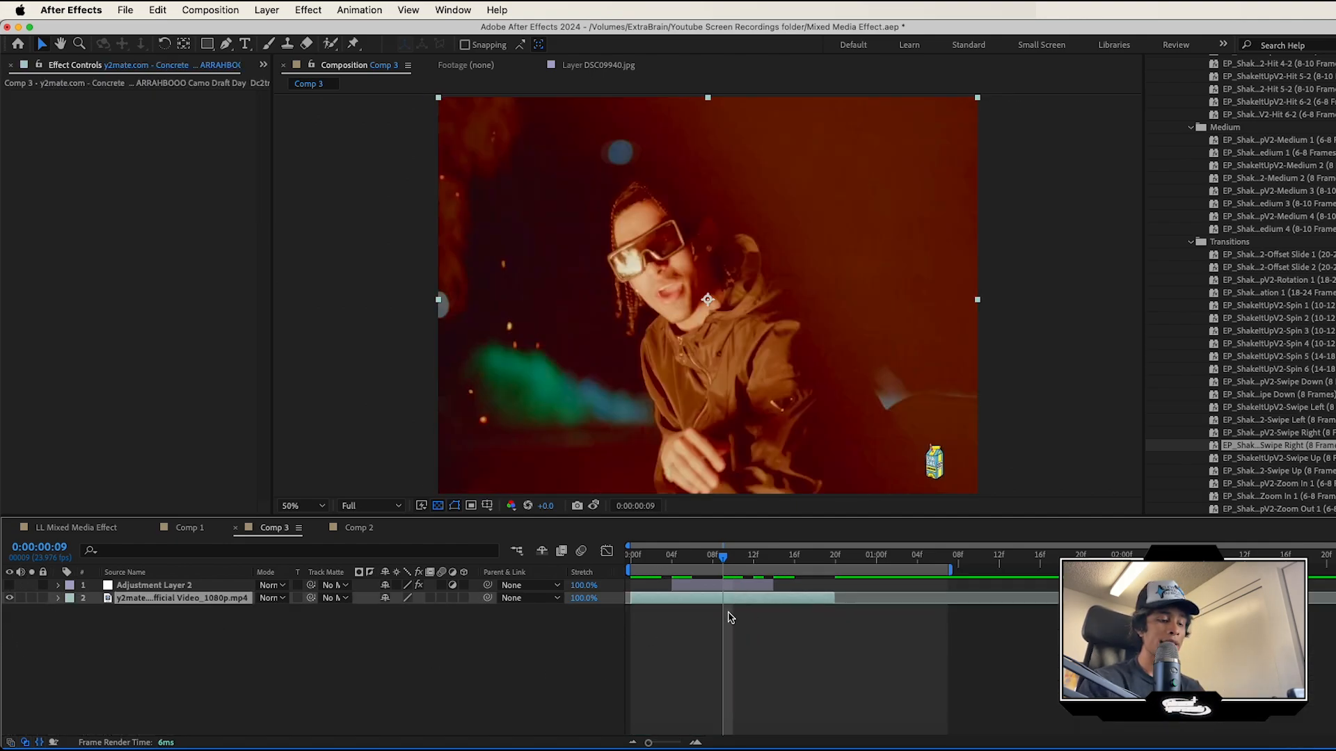
key("super+d")
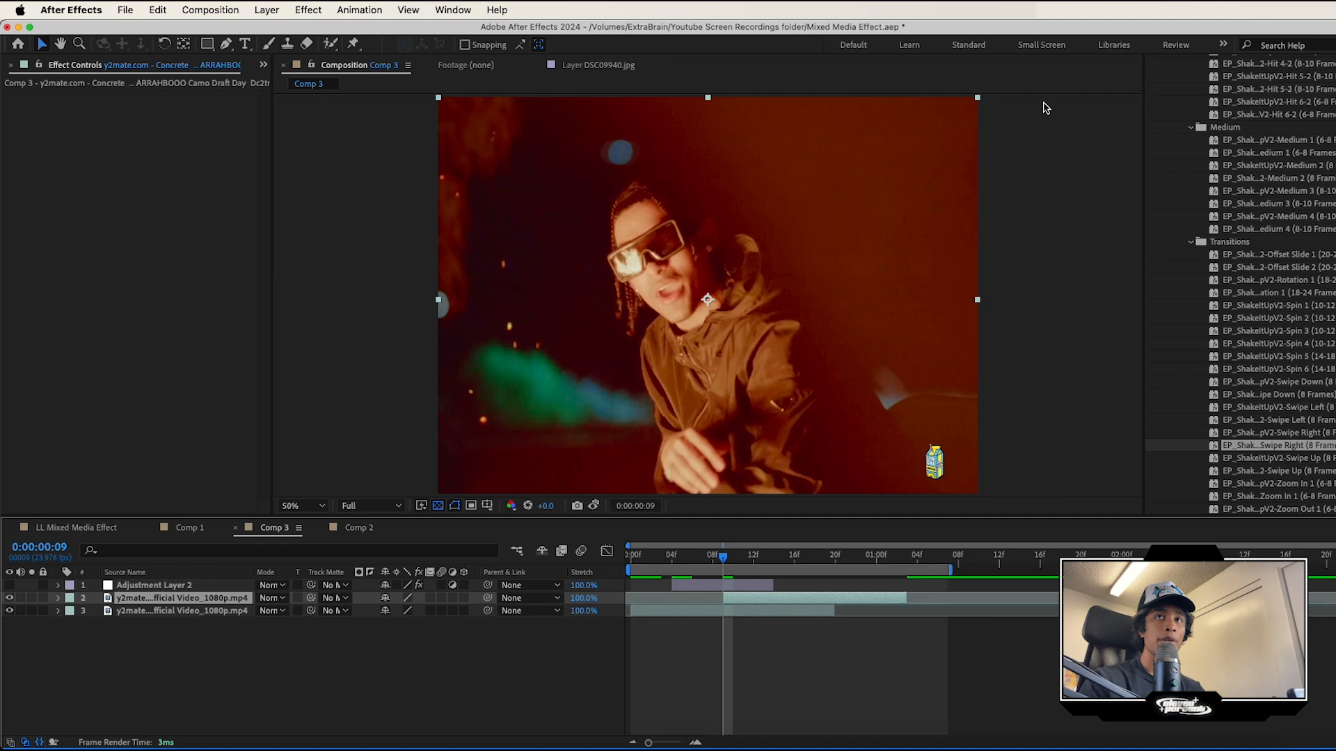
Search the effects for "poster" and apply Posterize Time to the duplicated video layer.
scroll(1261, 120, "up", 10)
left_click(1194, 156)
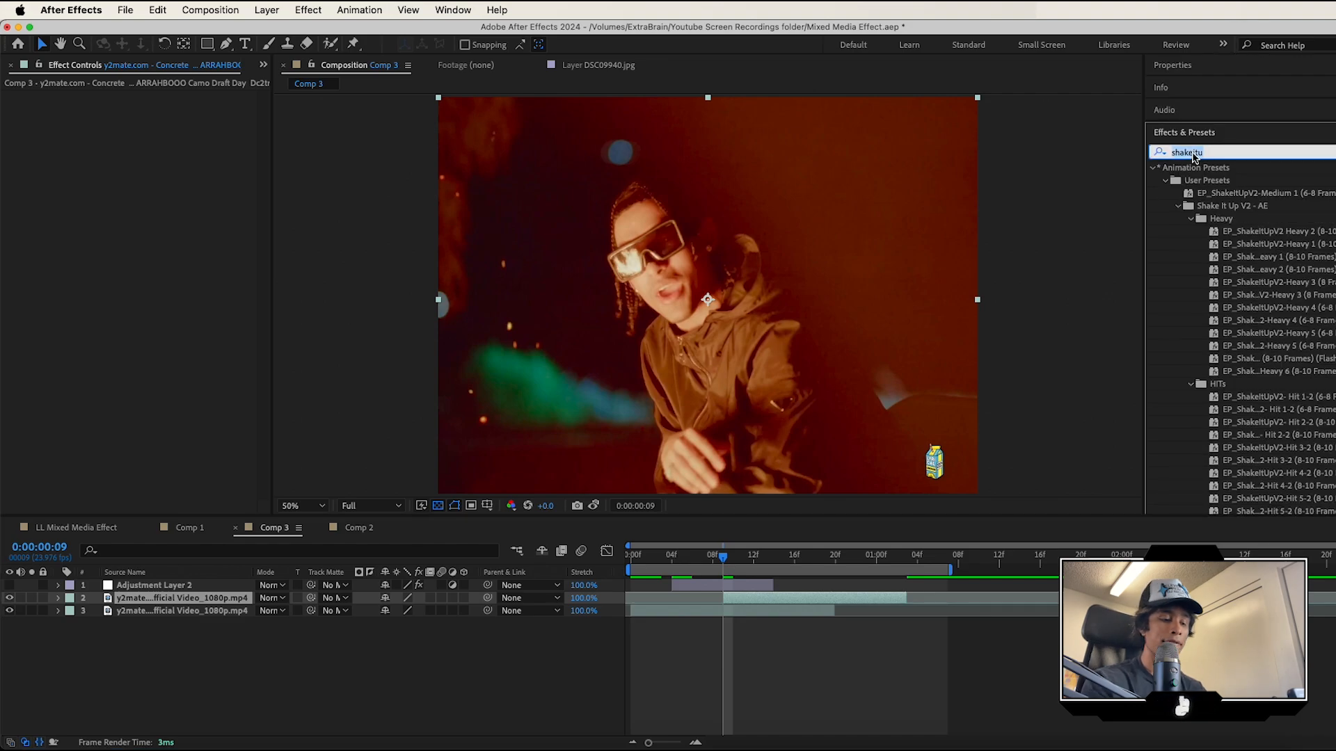
type("pos")
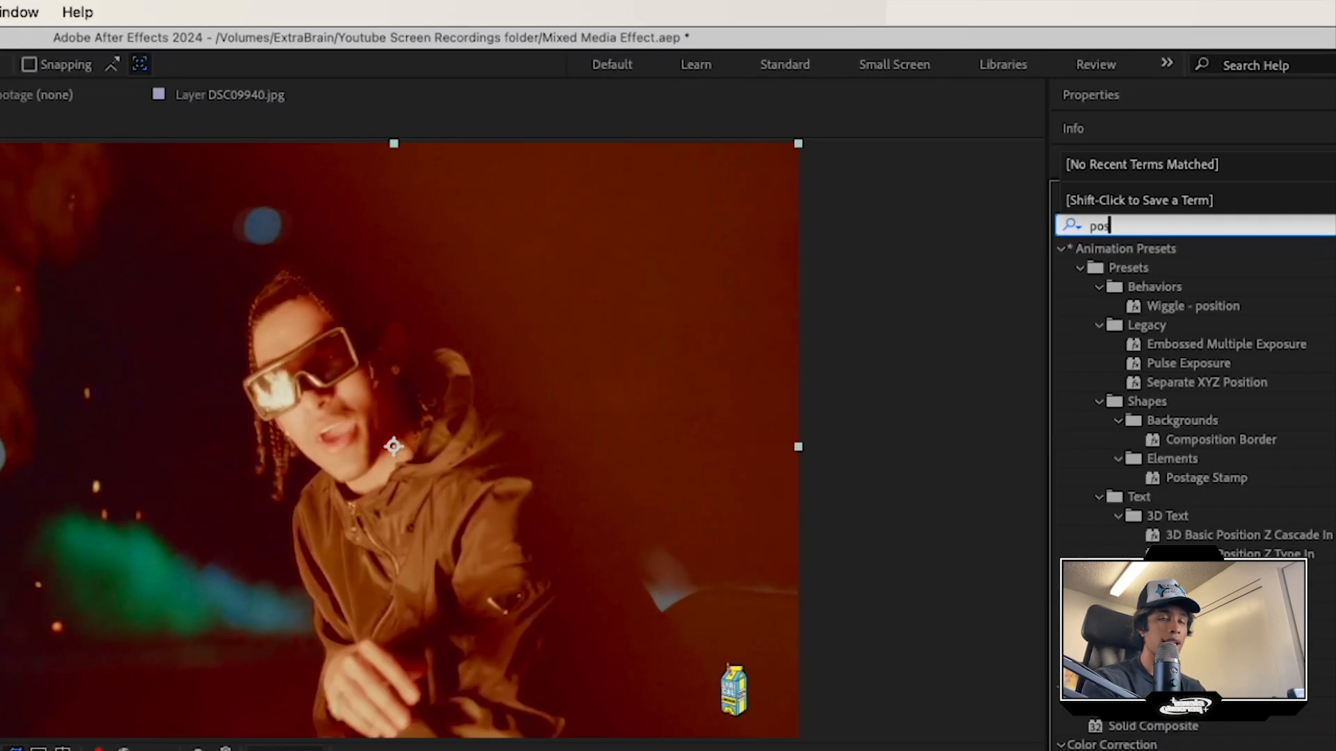
type("ter")
left_click_drag(1184, 308, 874, 520)
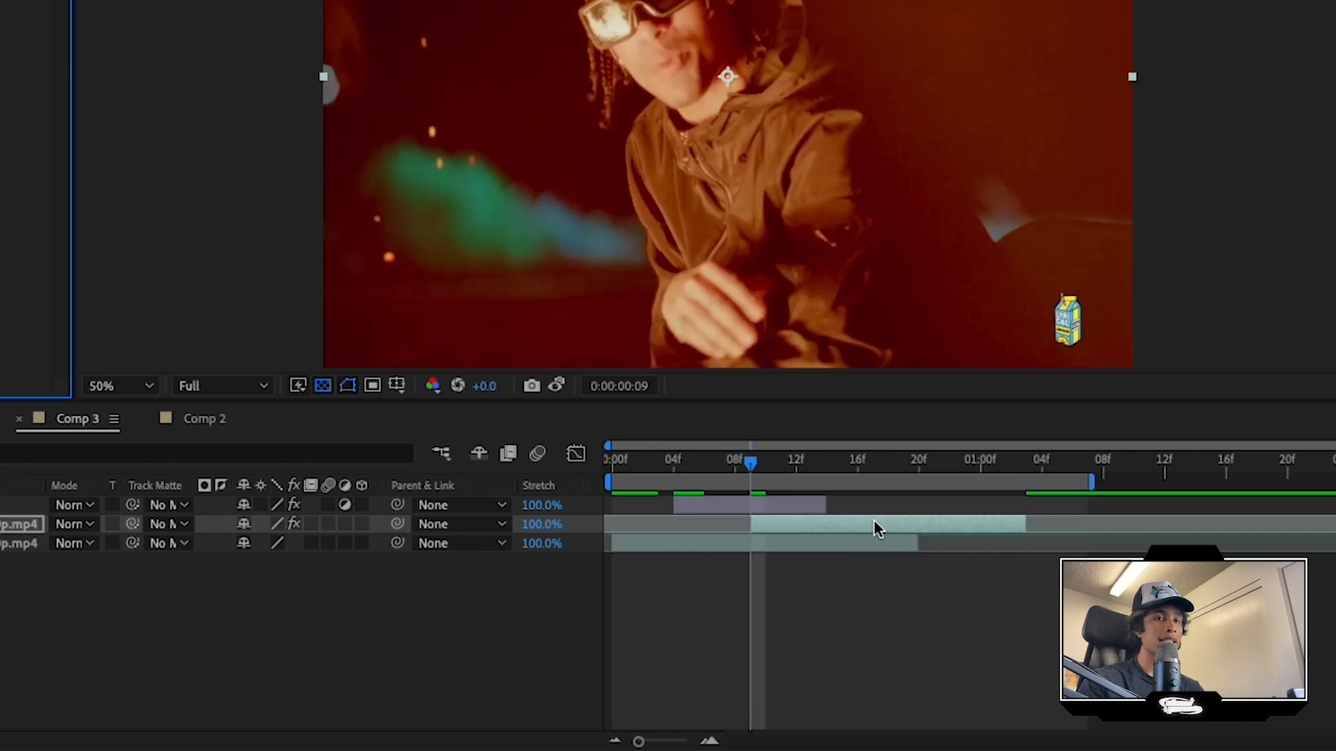
Set the Posterize Time frame rate to 12, preview it and extend the duplicated clip to the end of the work area.
left_click(237, 161)
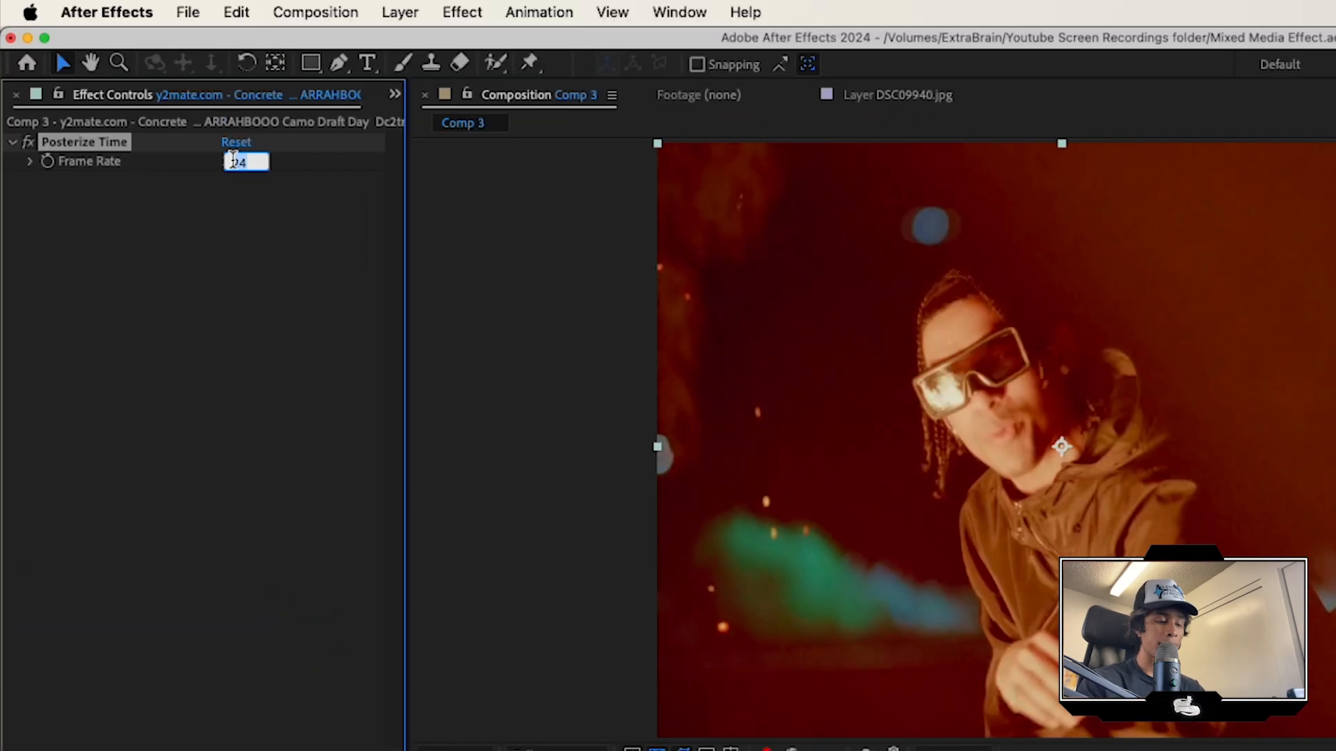
left_click(219, 302)
key("space")
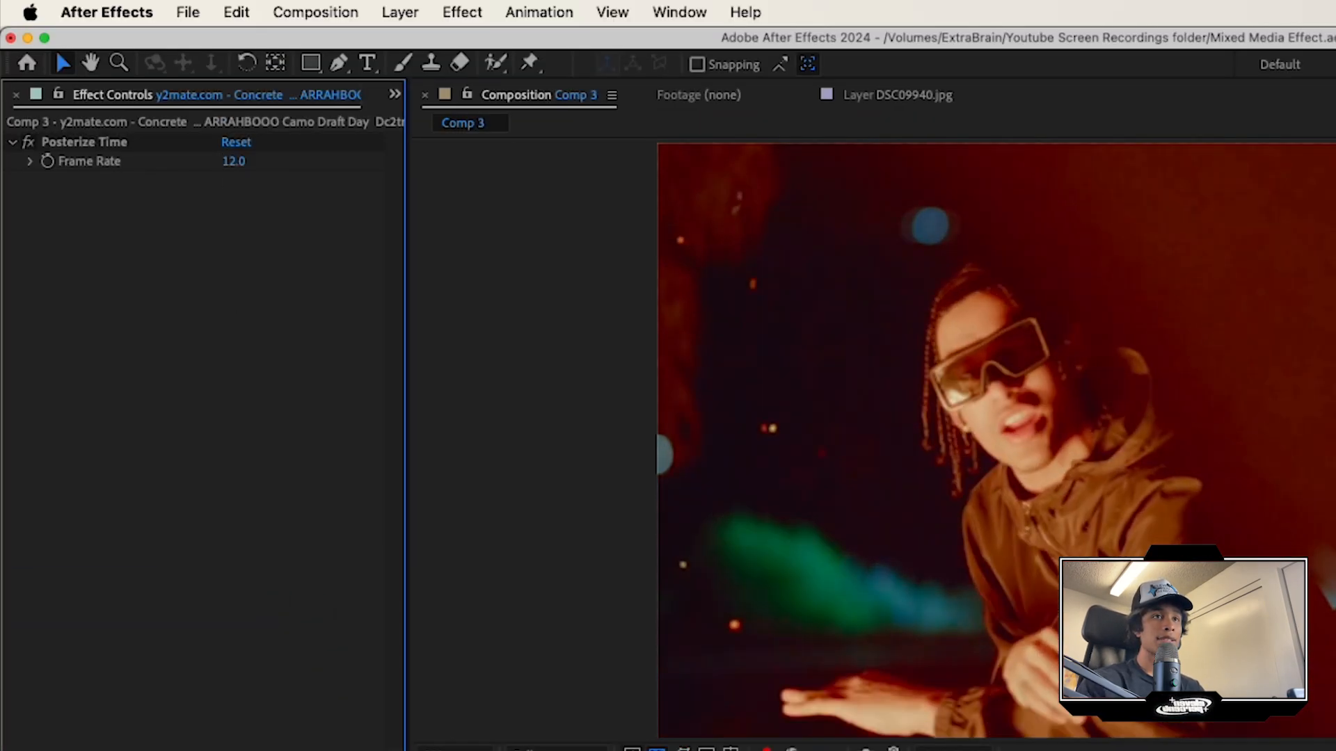
key("space")
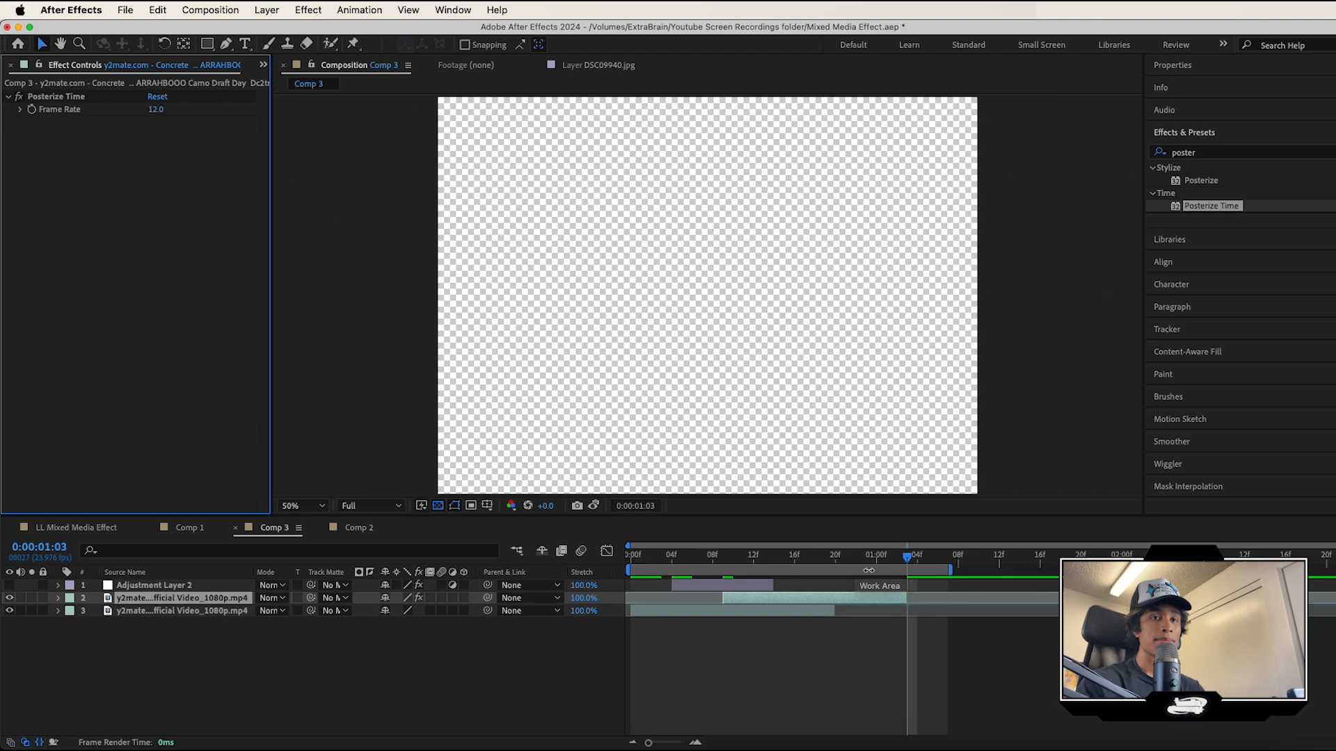
left_click_drag(906, 557, 805, 560)
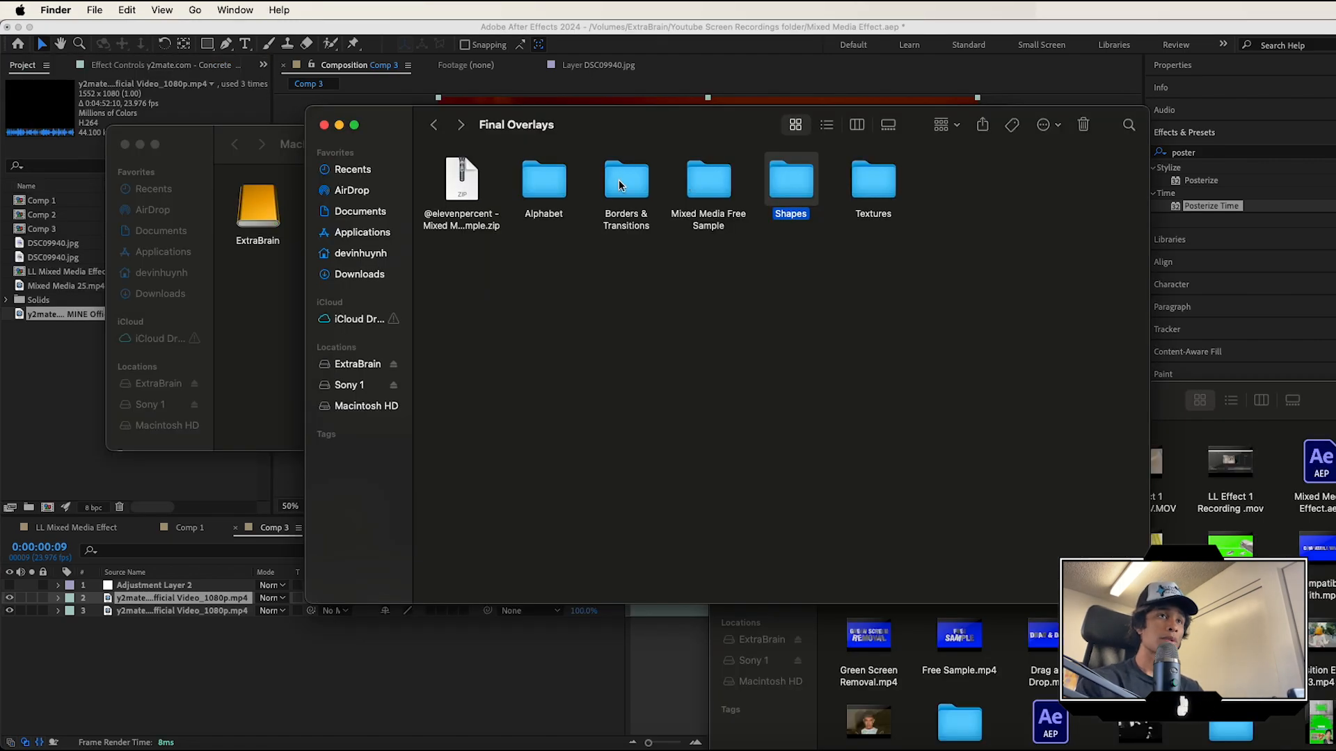
Switch to Finder and preview the overlay clips in the Alphabet and Borders & Transitions folders of Final Overlays.
double_click(539, 195)
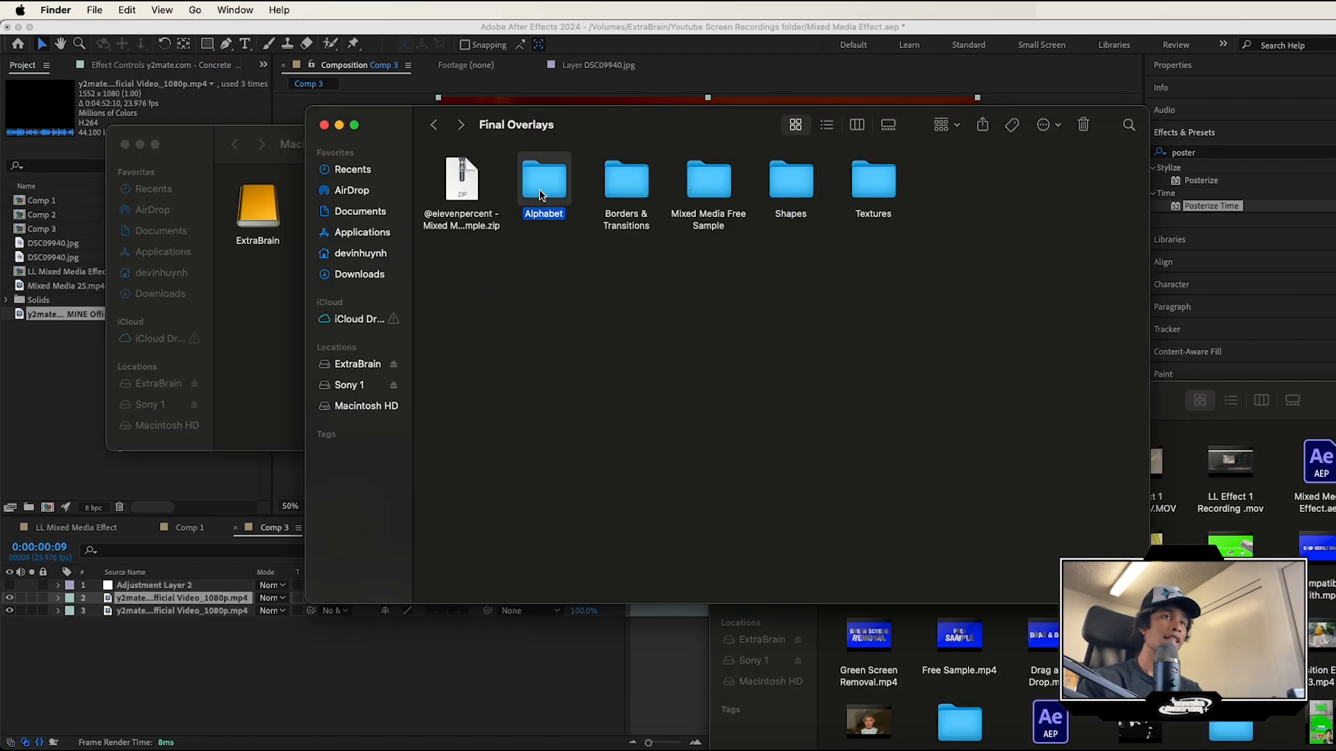
left_click(559, 273)
key("space")
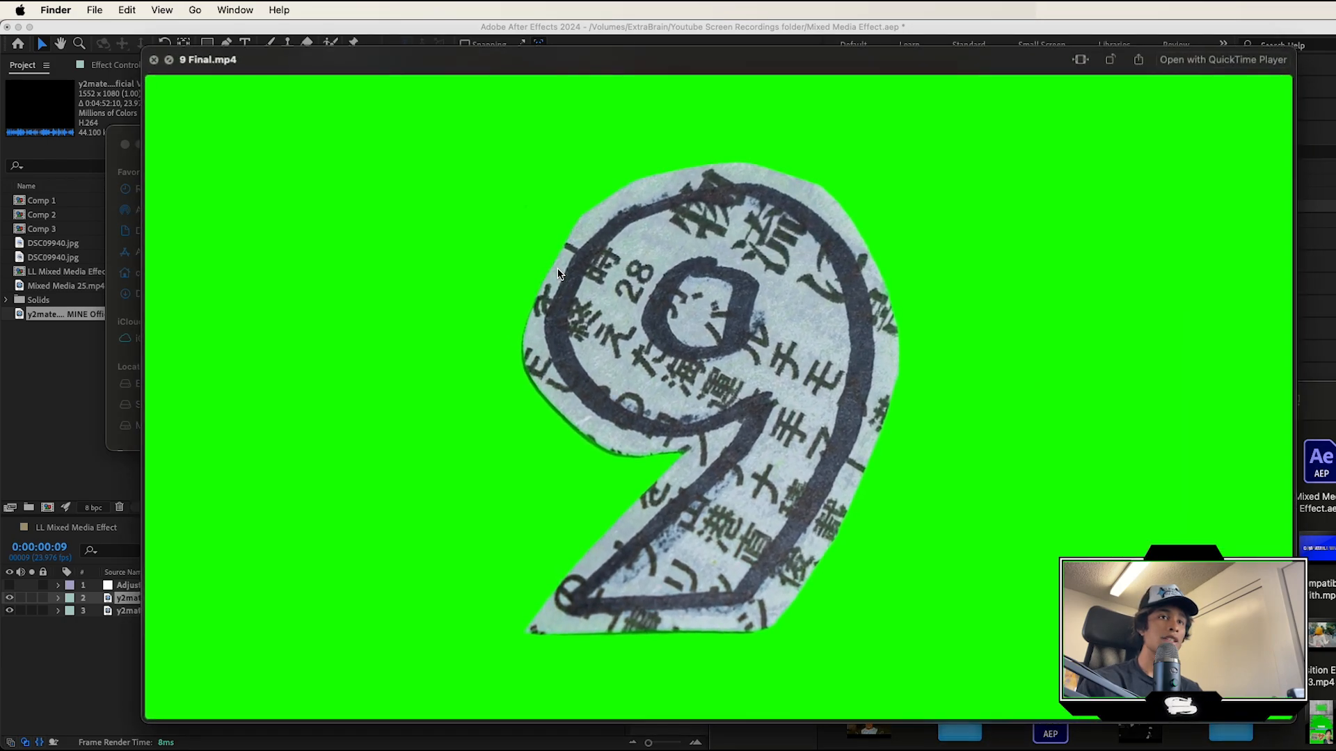
key("Right")
key("Right")
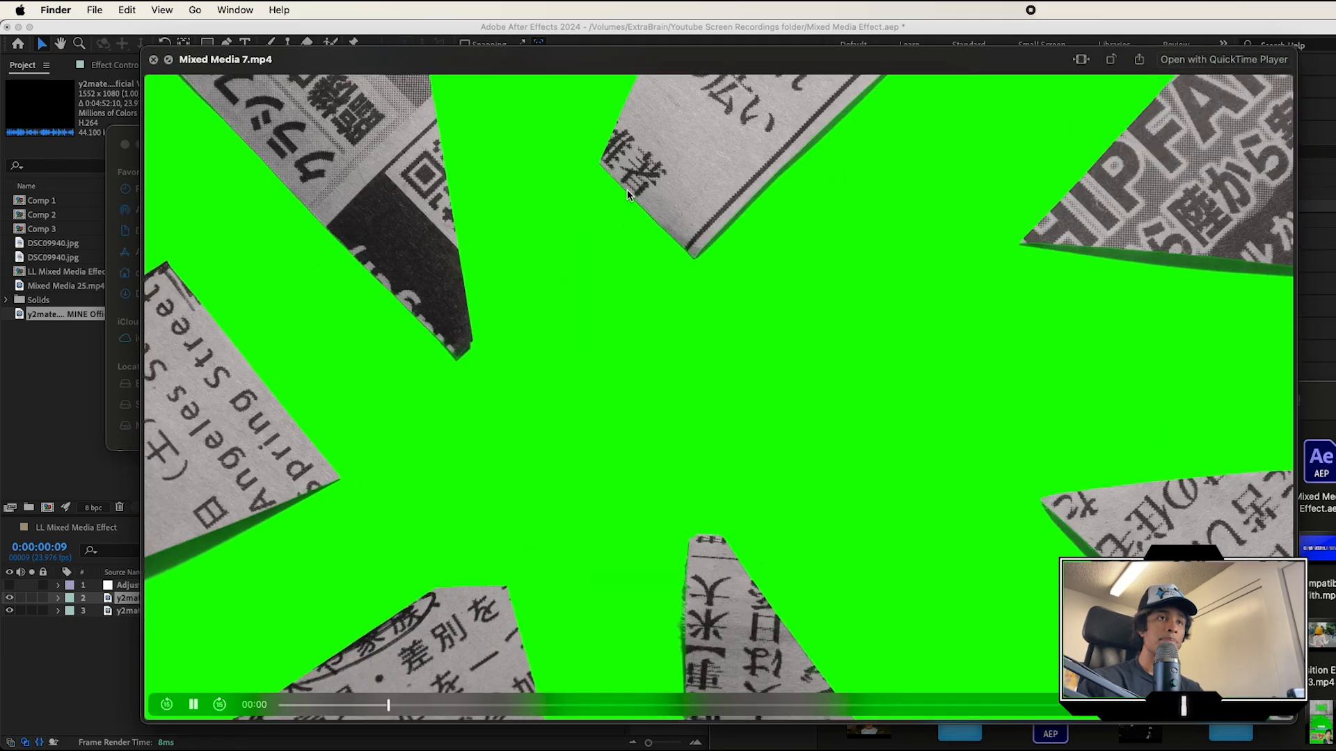
key("Left")
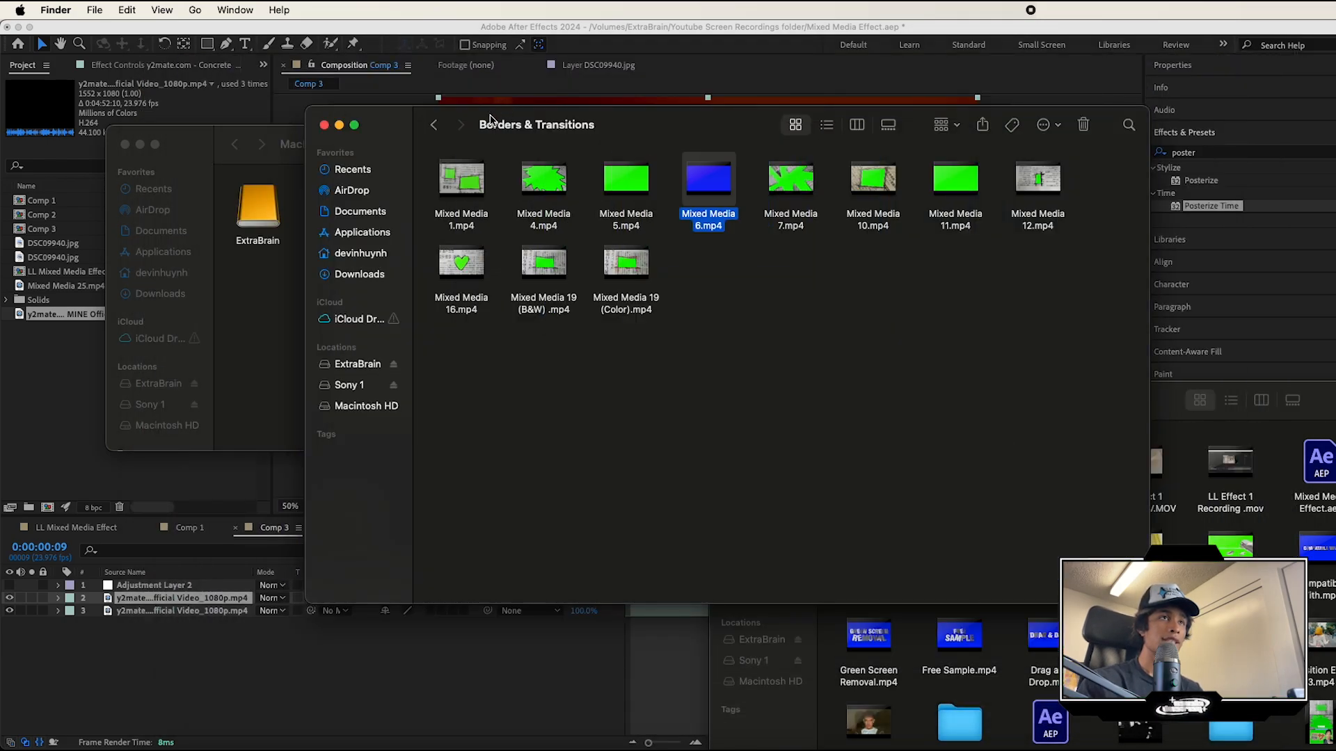
key("space")
left_click(434, 126)
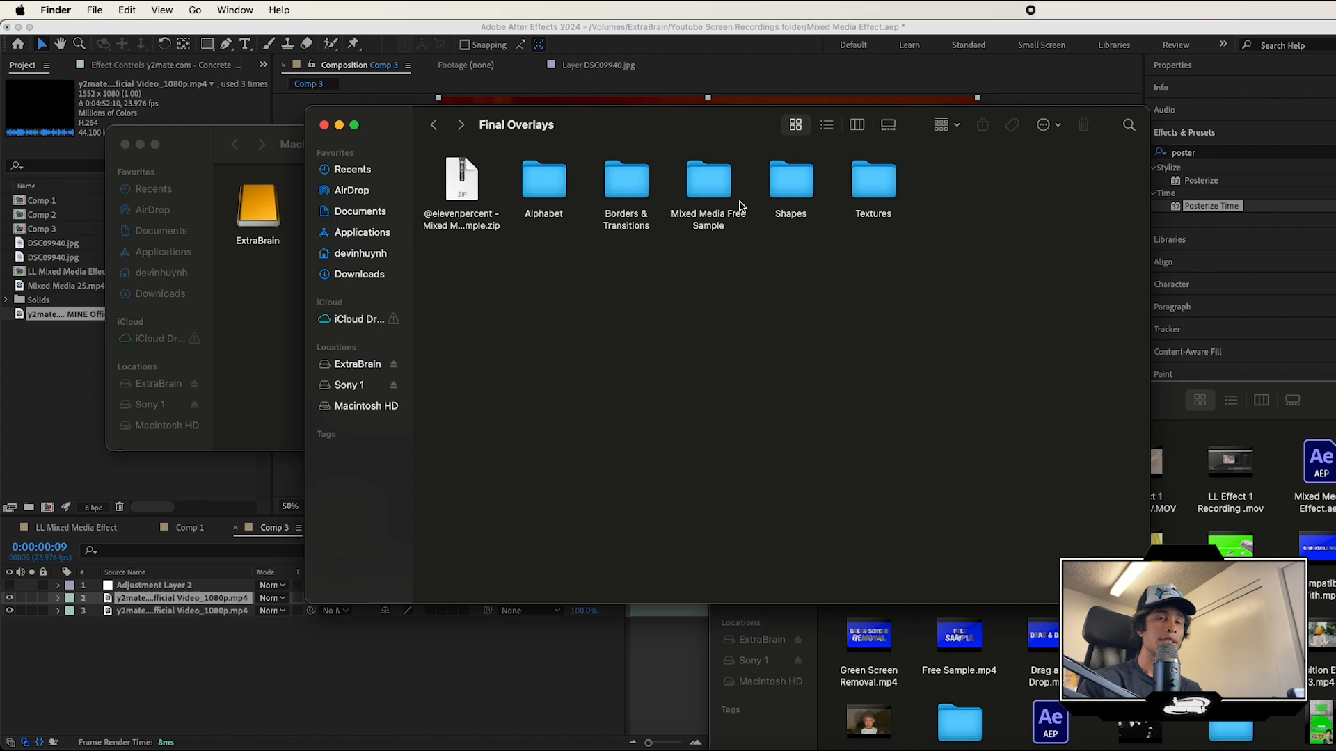
Add Mixed Media 25.mp4 from the Textures folder to the top of Comp 3 and trim its start to 0:00:00:09.
double_click(858, 186)
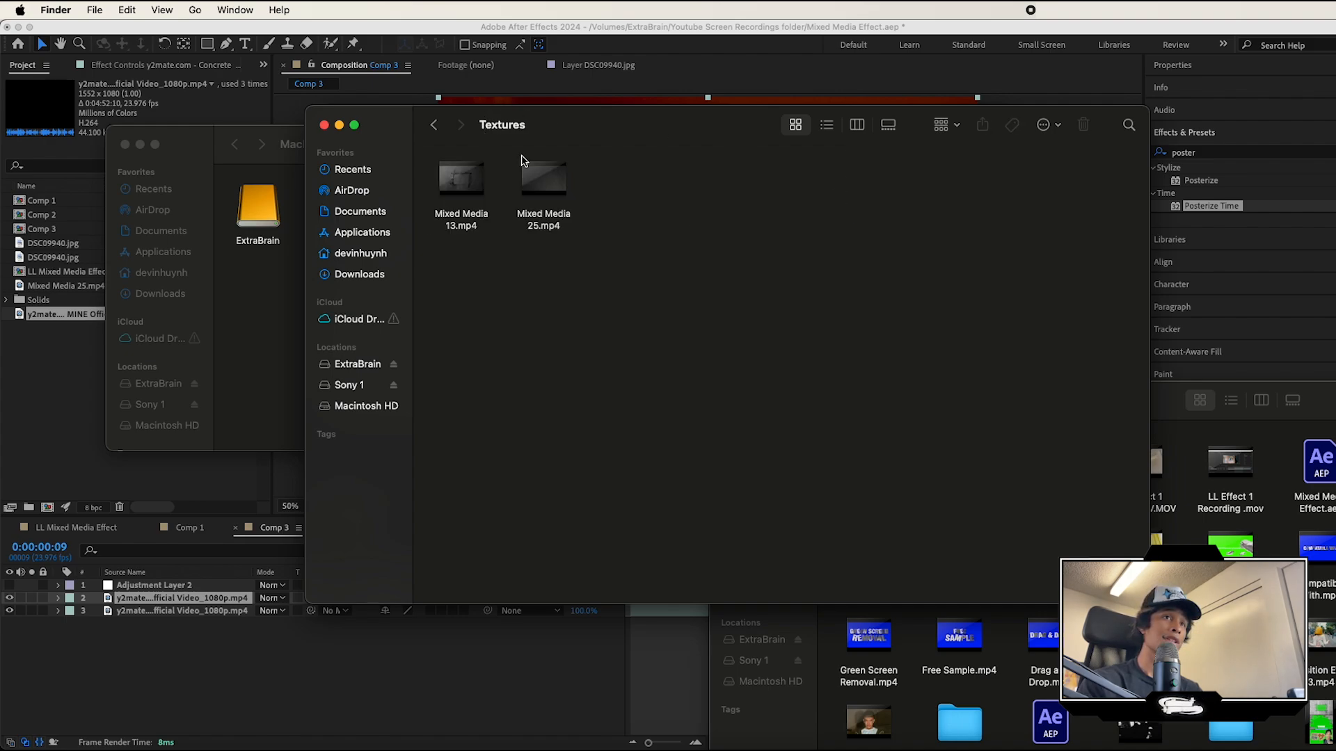
left_click_drag(550, 180, 167, 588)
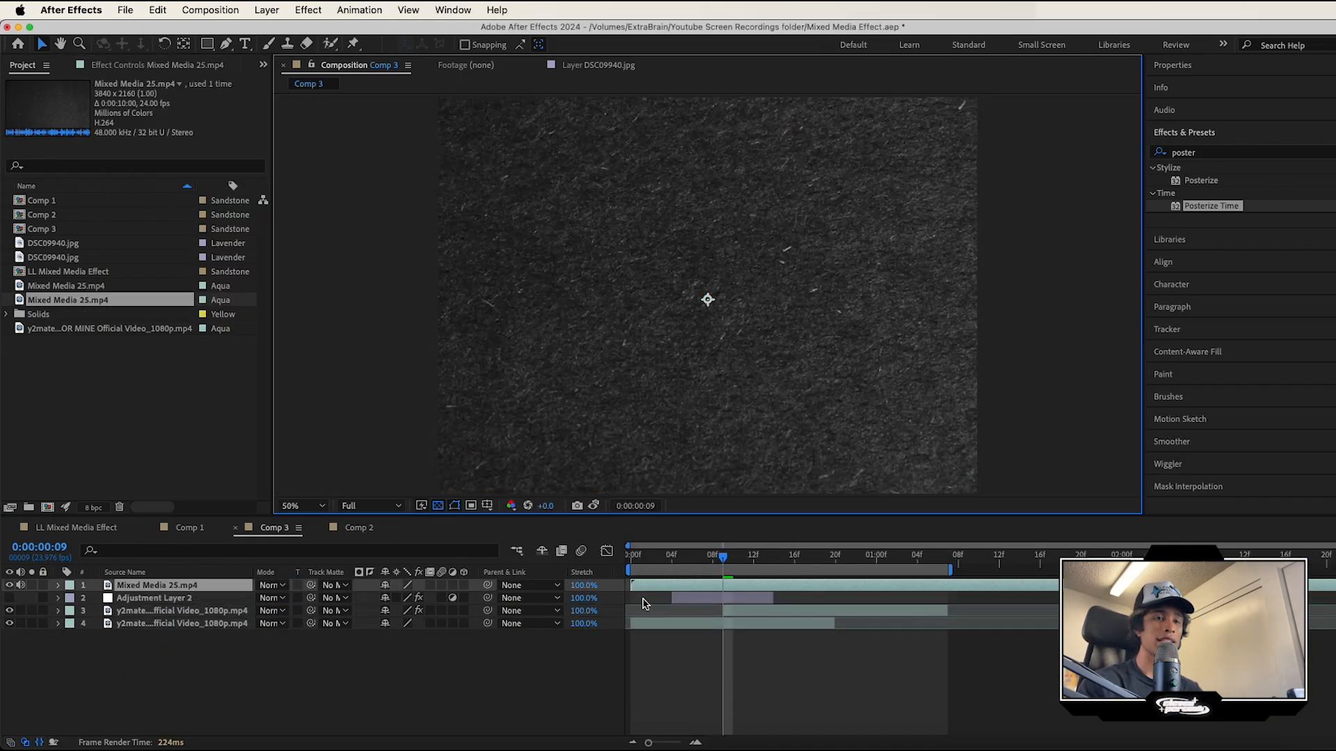
left_click_drag(630, 587, 727, 586)
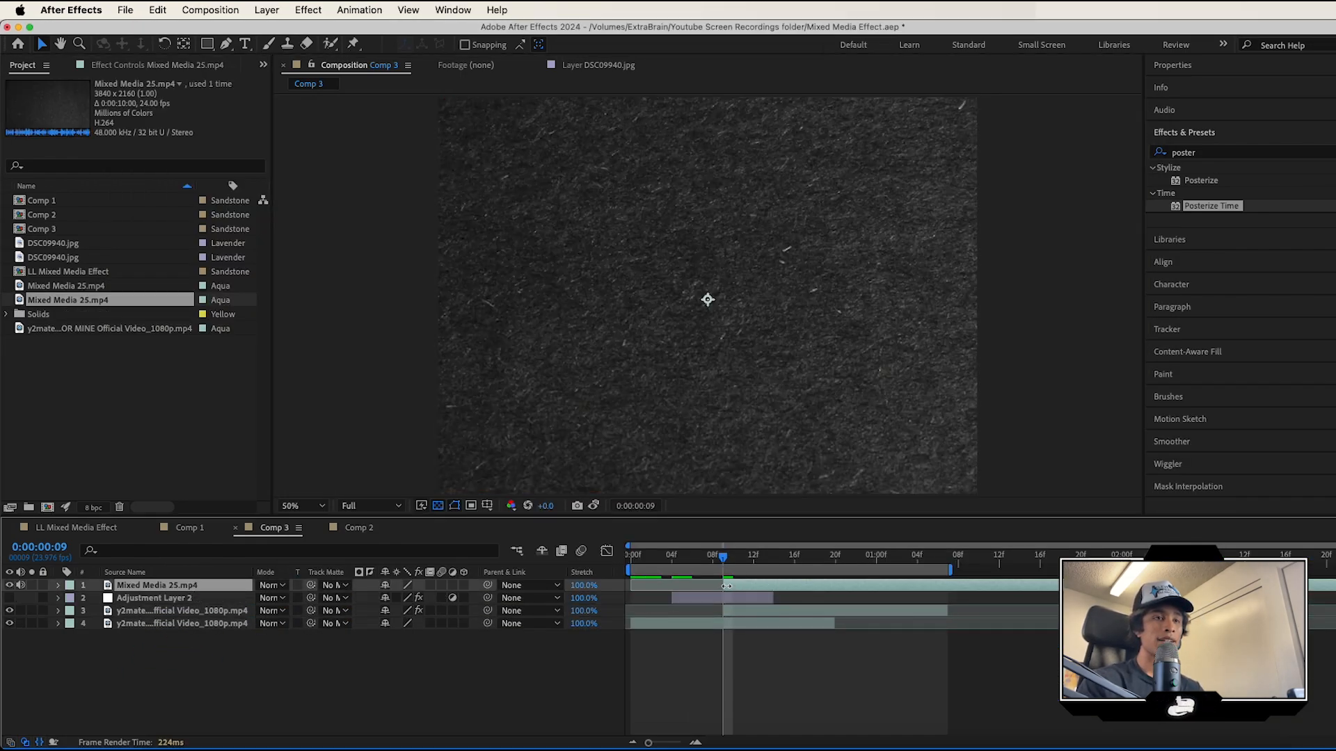
Scale down the Mixed Media 25.mp4 layer to just beyond the frame and move it below Adjustment Layer 2.
key("comma")
left_click_drag(1069, 301, 896, 301)
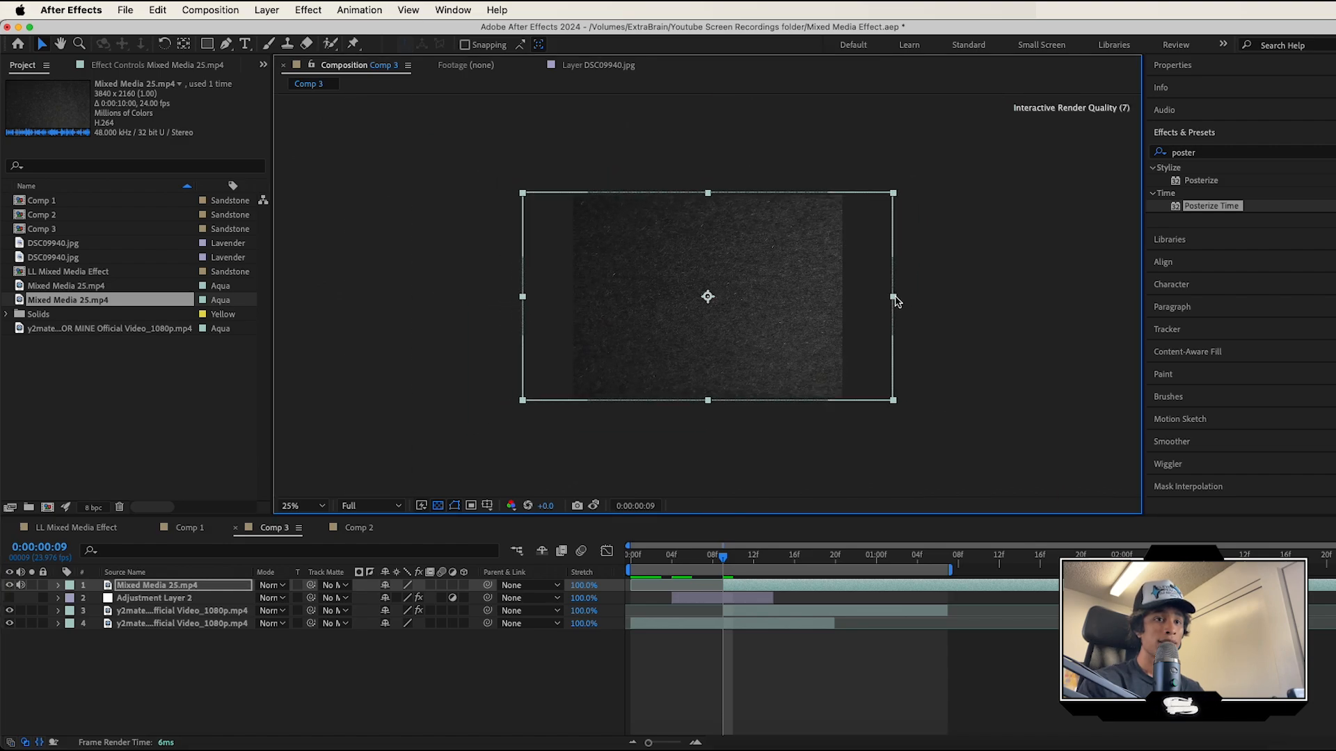
left_click(776, 585)
left_click_drag(162, 589, 166, 608)
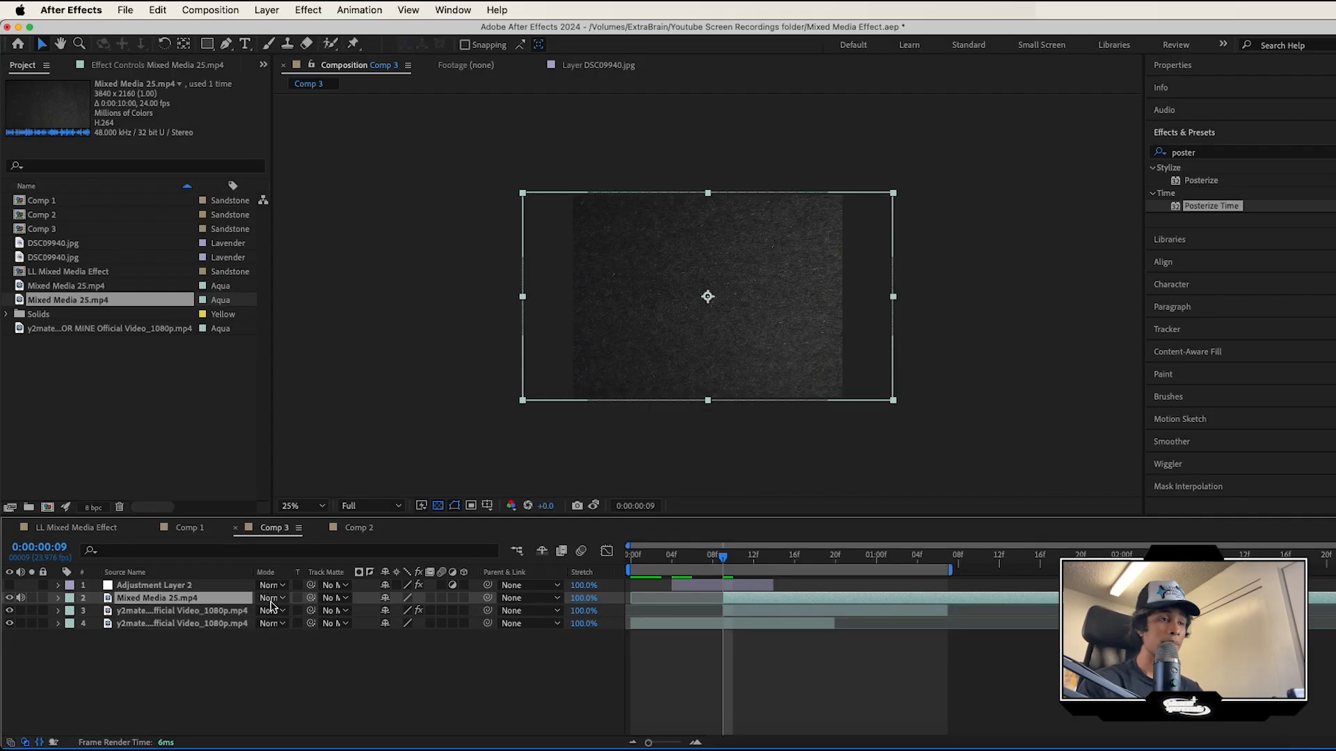
Set the Mixed Media 25.mp4 layer's blending mode to Screen and play back the textured video.
left_click(272, 599)
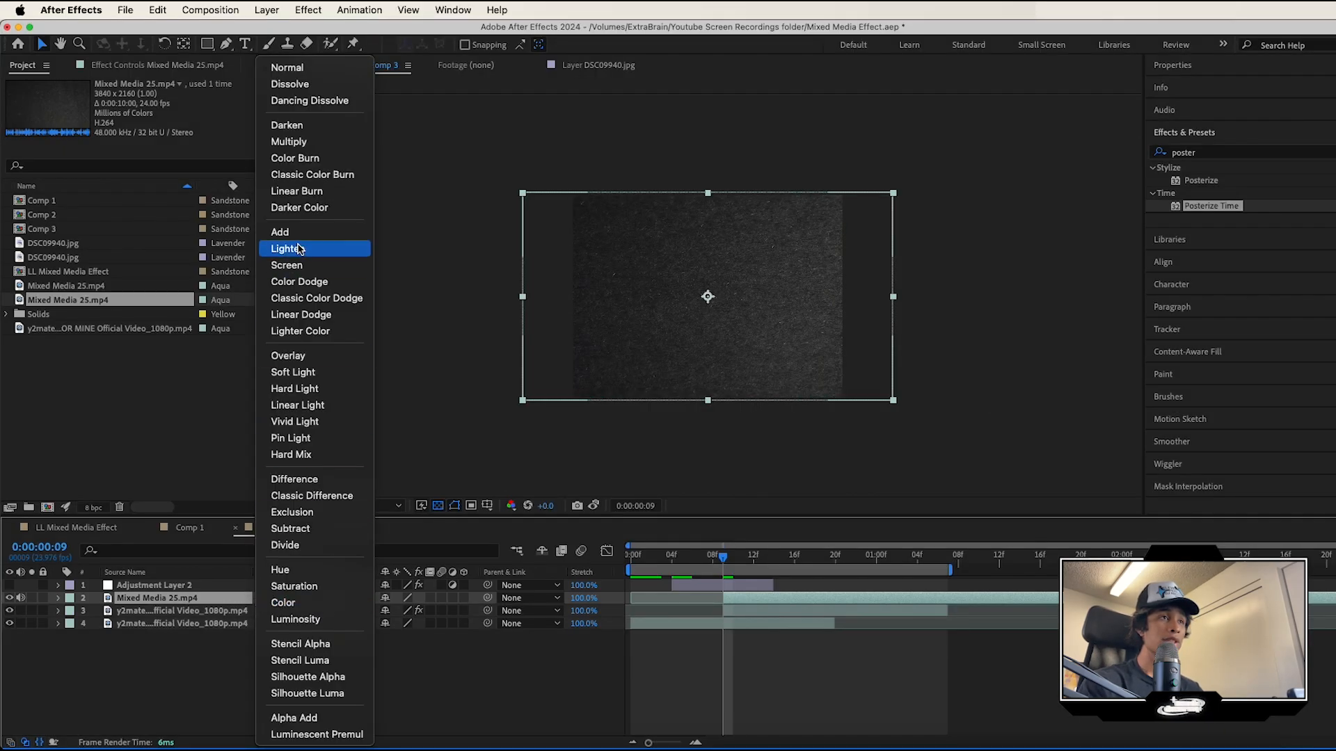
left_click(301, 268)
key("period")
key("space")
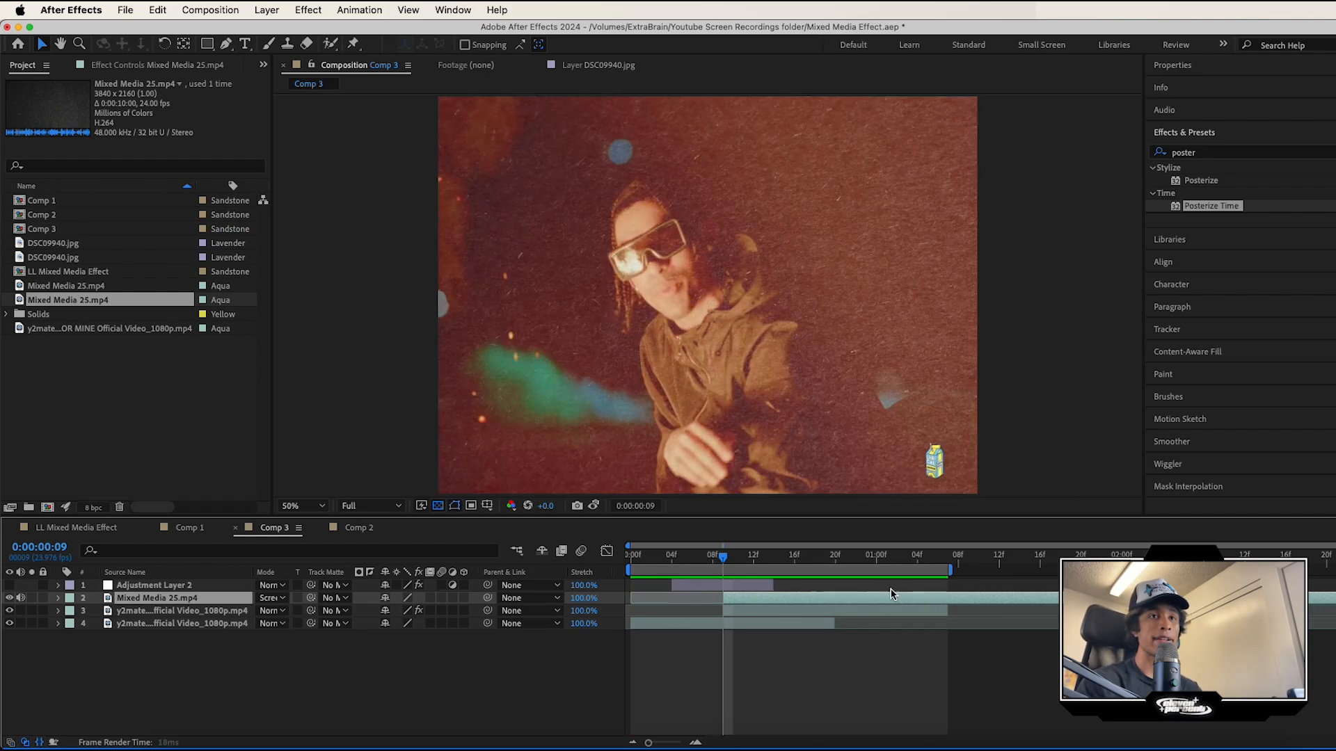
Turn Adjustment Layer 2's visibility back on and play back Comp 3 from the start.
key("space")
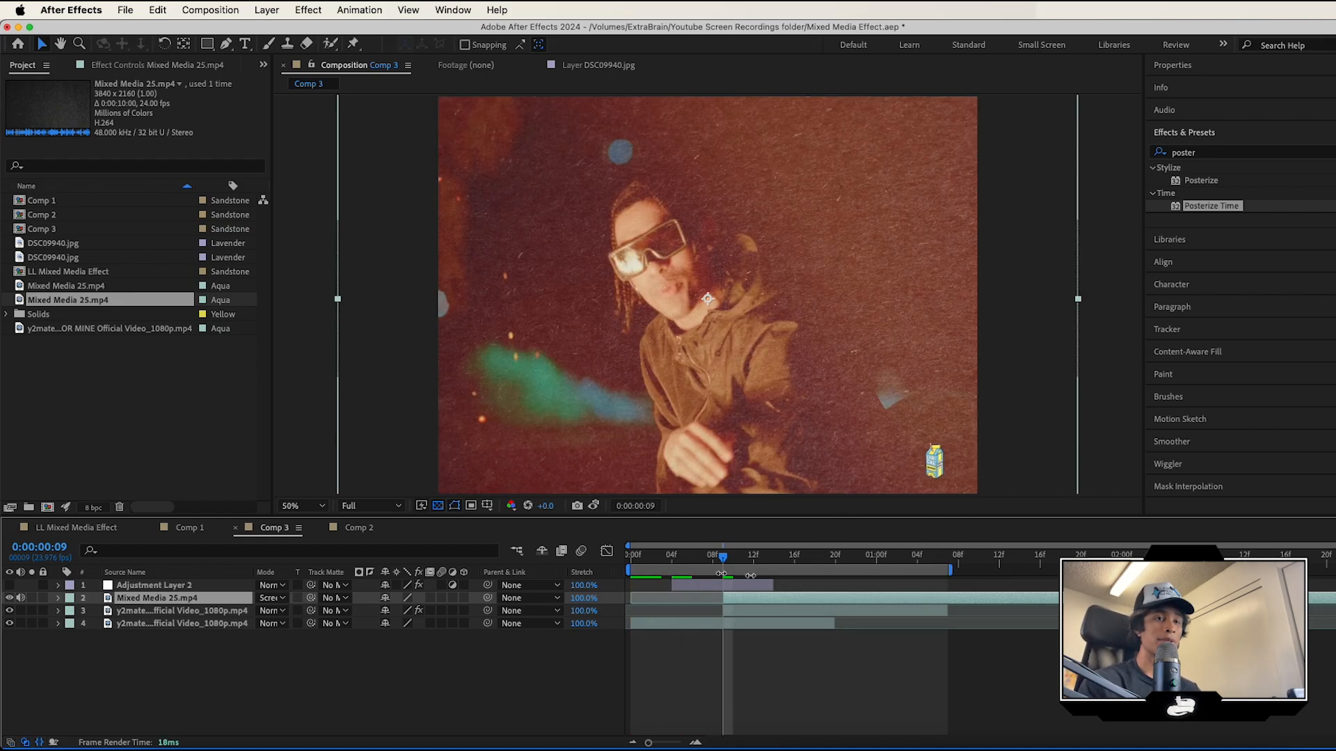
left_click(11, 585)
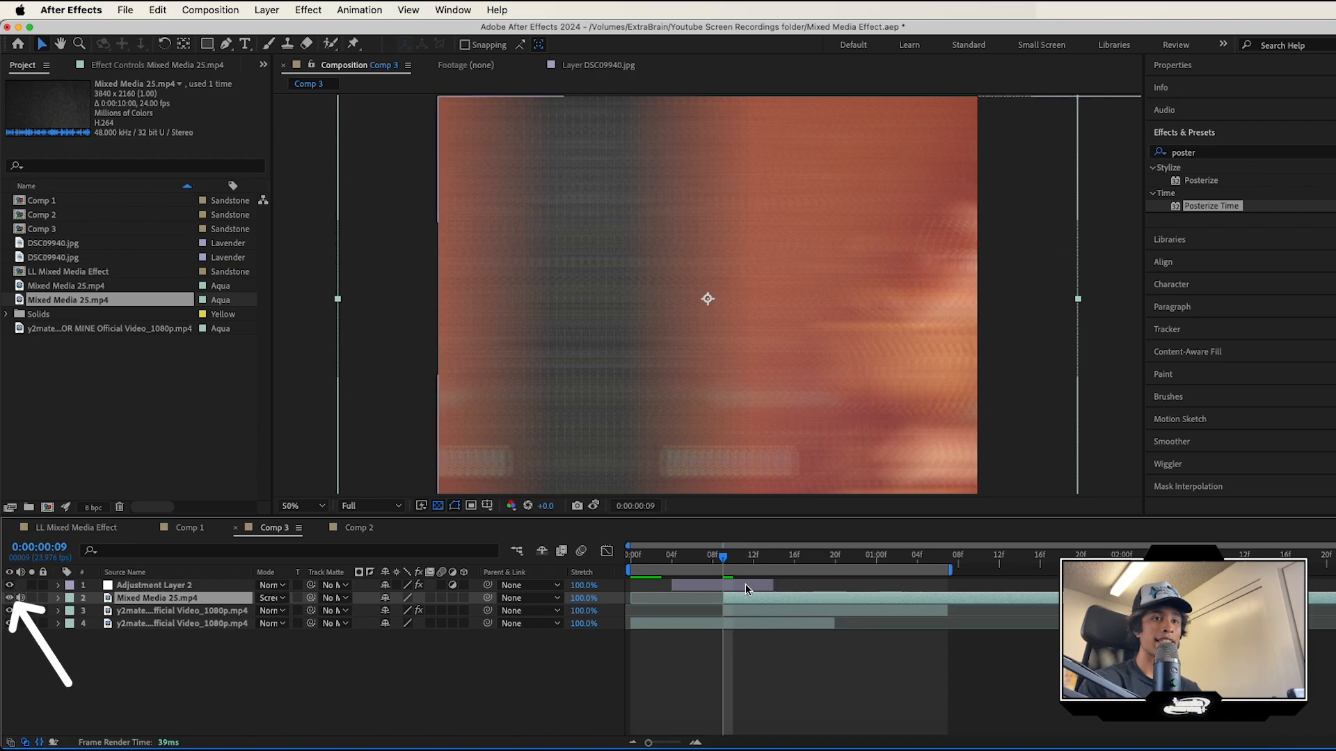
left_click_drag(723, 559, 626, 565)
key("space")
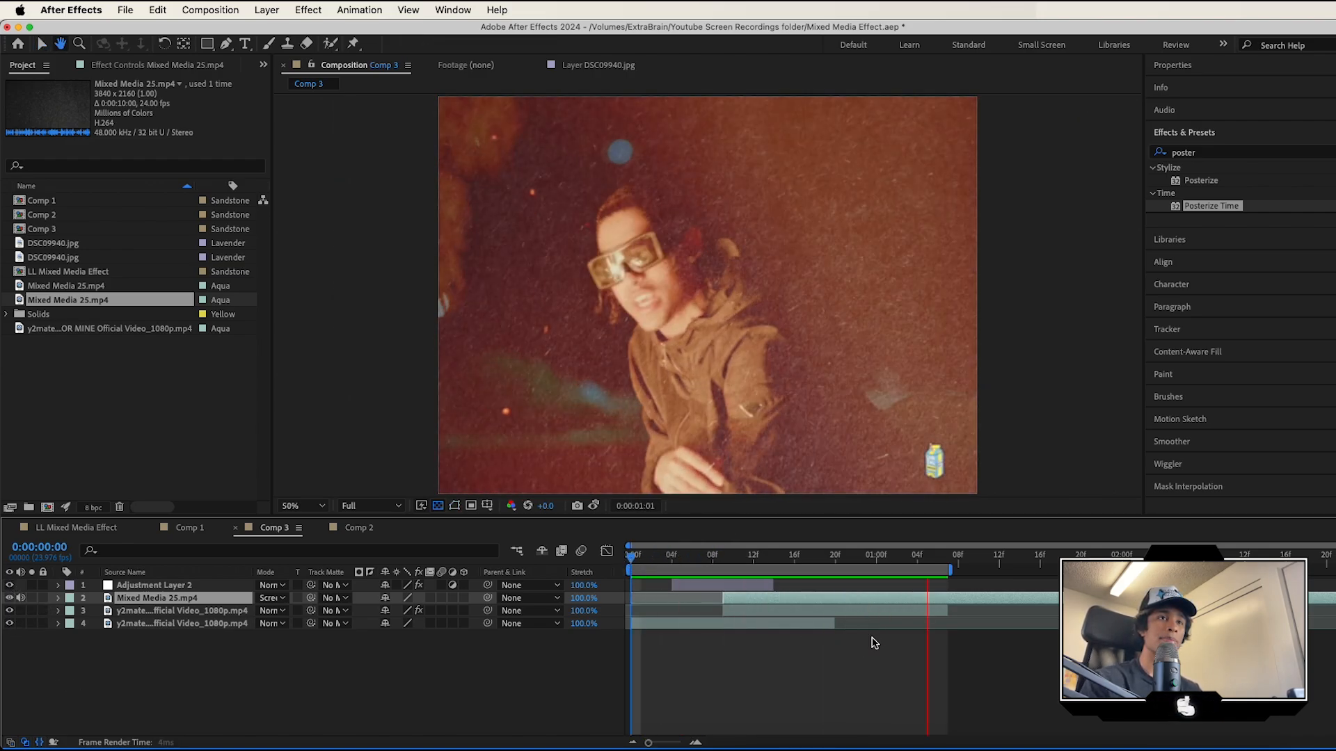
left_click(745, 557)
key("space")
key("space")
Add Mixed Media 7.mp4 from the Mixed Media Free Sample folder to the top of Comp 3 and scale it down to just beyond the frame.
left_click(796, 610)
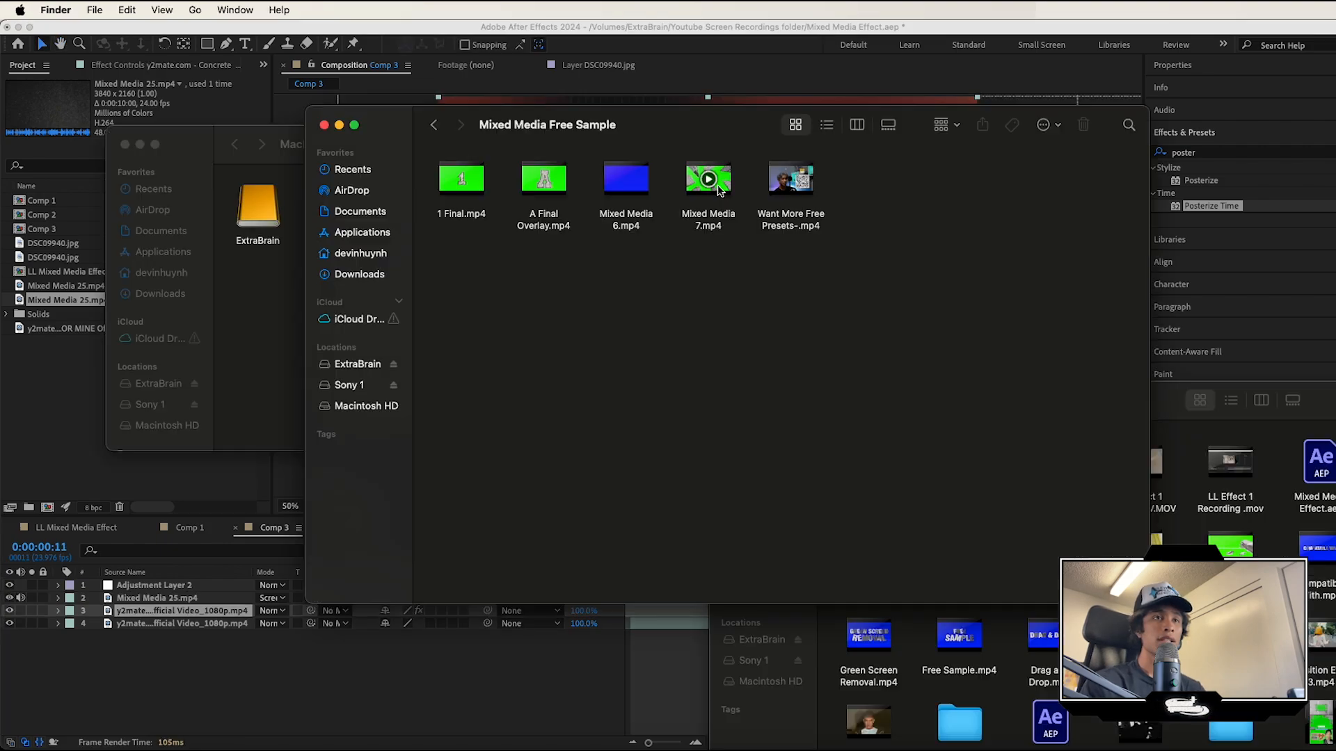
left_click(708, 189)
left_click_drag(708, 189, 209, 588)
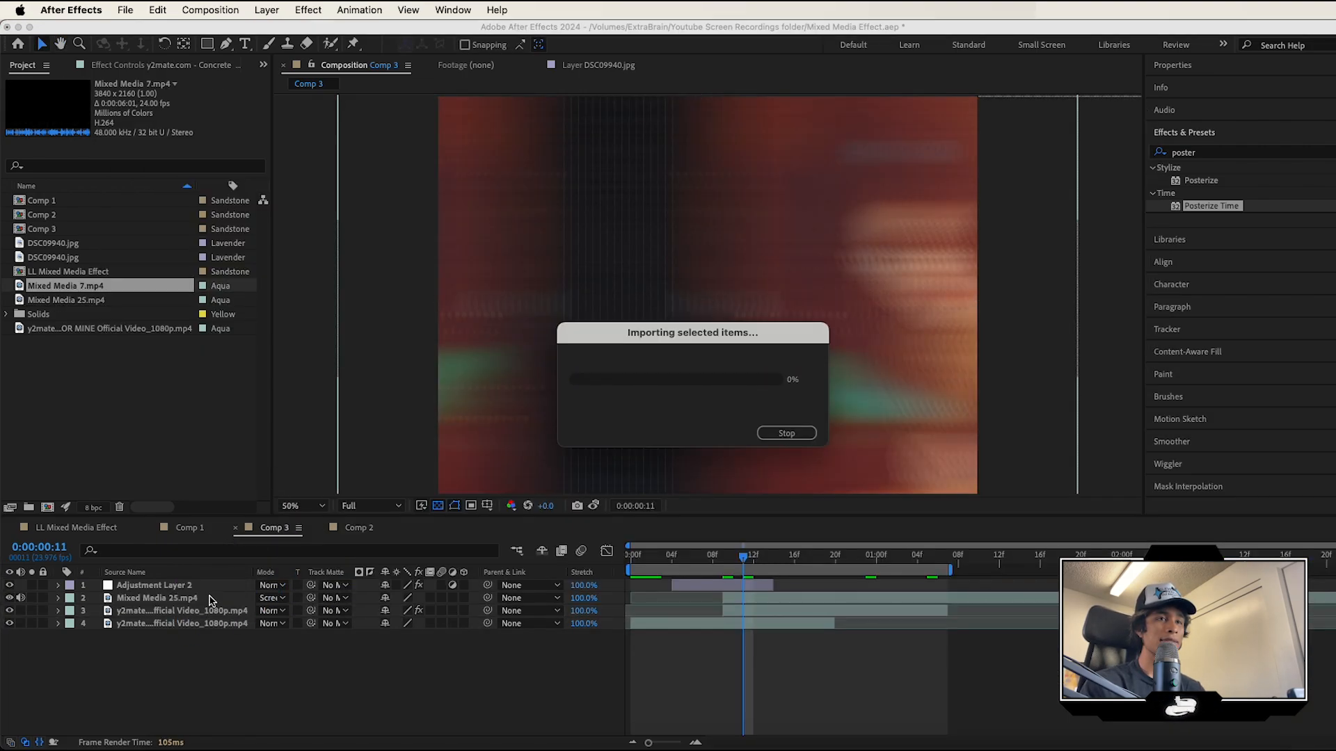
key("comma")
key("comma")
left_click_drag(352, 299, 529, 312)
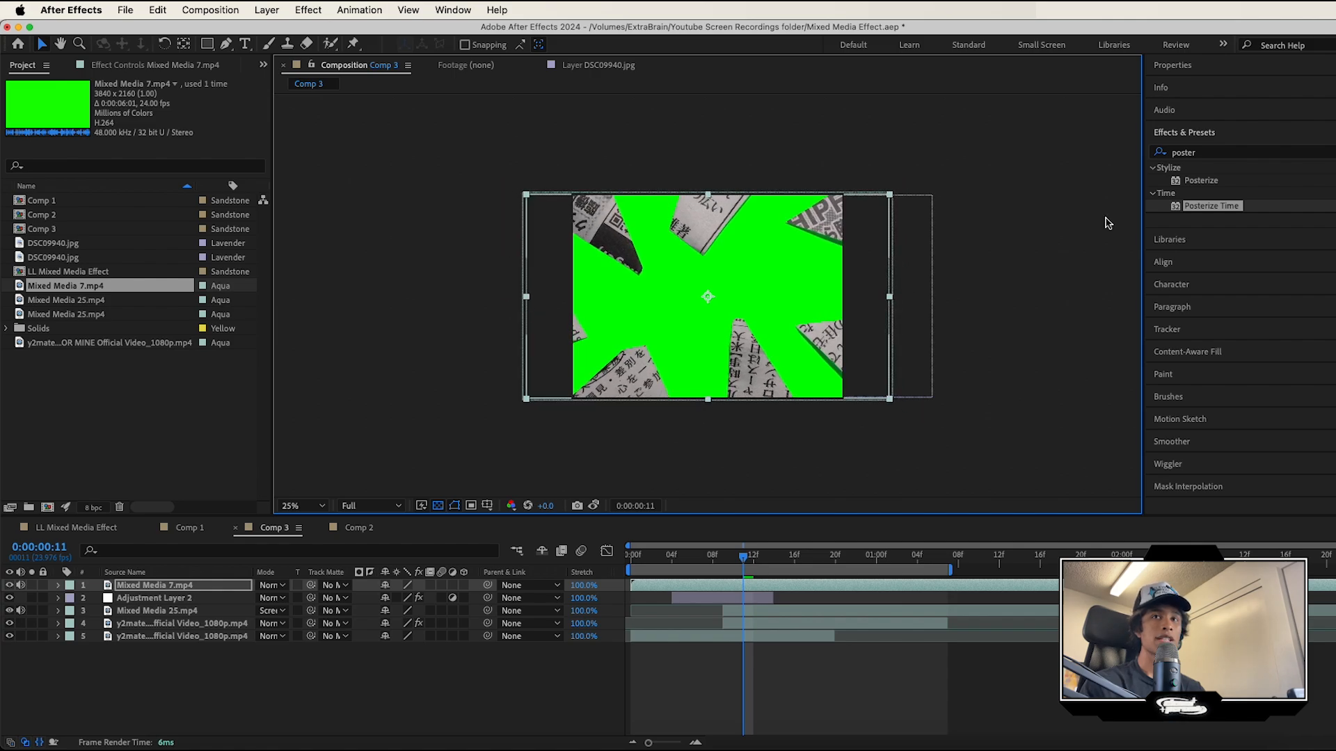
Apply Keylight (1.2) to the Mixed Media 7.mp4 layer and sample its green background as the Screen Colour.
left_click(1193, 154)
type("key")
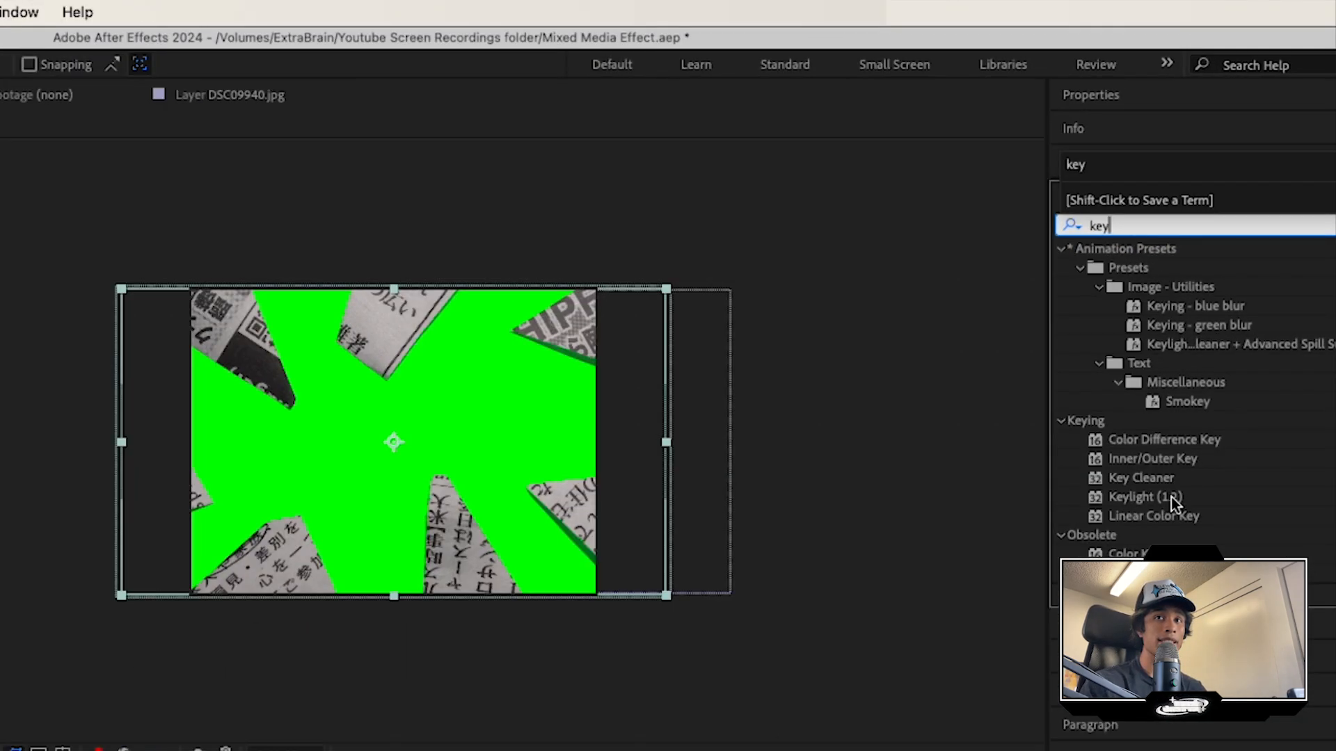
left_click_drag(1170, 497, 585, 750)
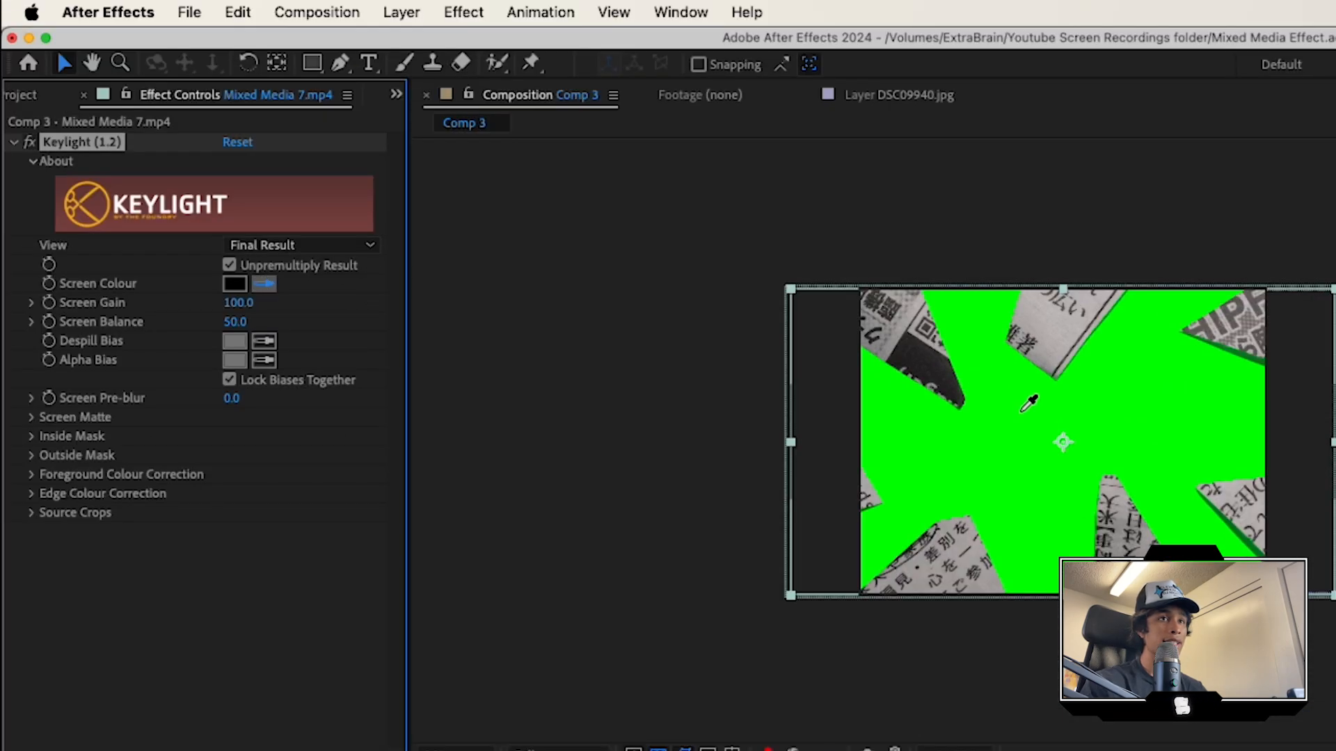
left_click(1021, 411)
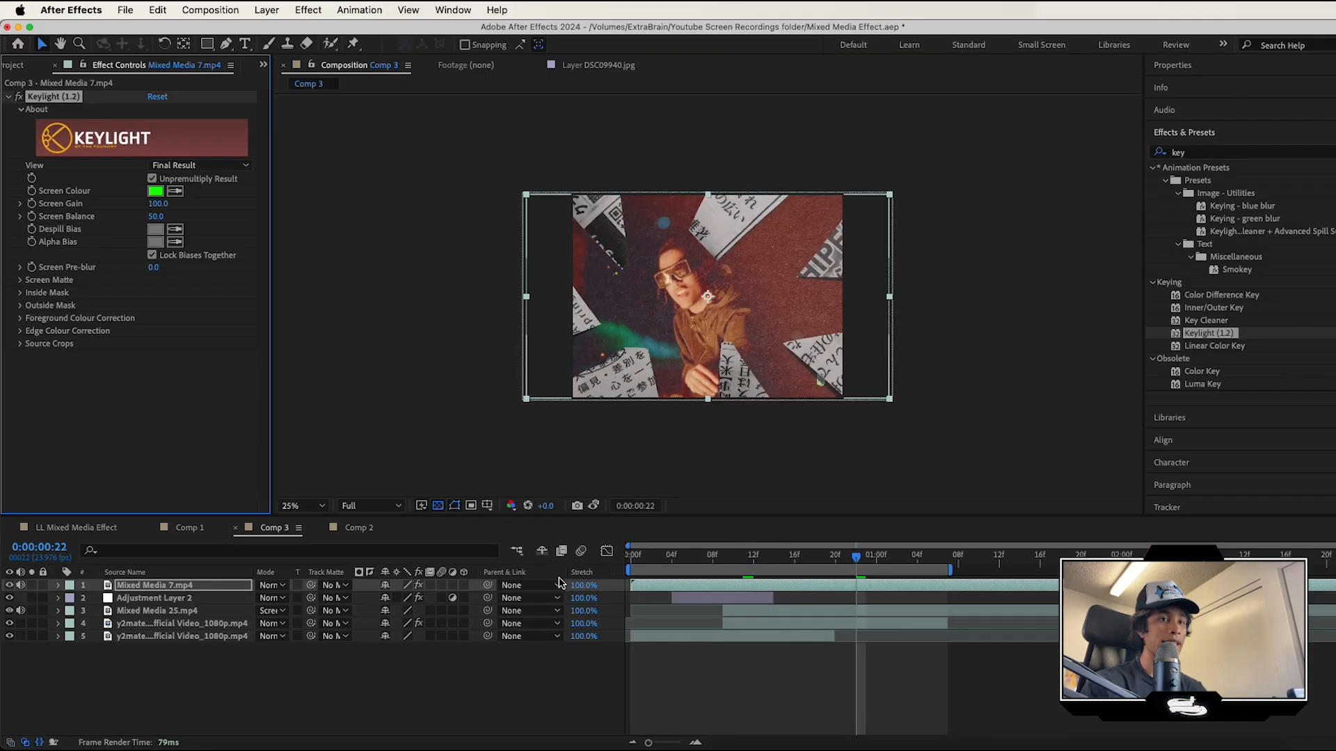
Start the Mixed Media 7.mp4 layer at 0:00:00:09 below Adjustment Layer 2 and play back the newspaper overlay.
left_click_drag(635, 588, 701, 585)
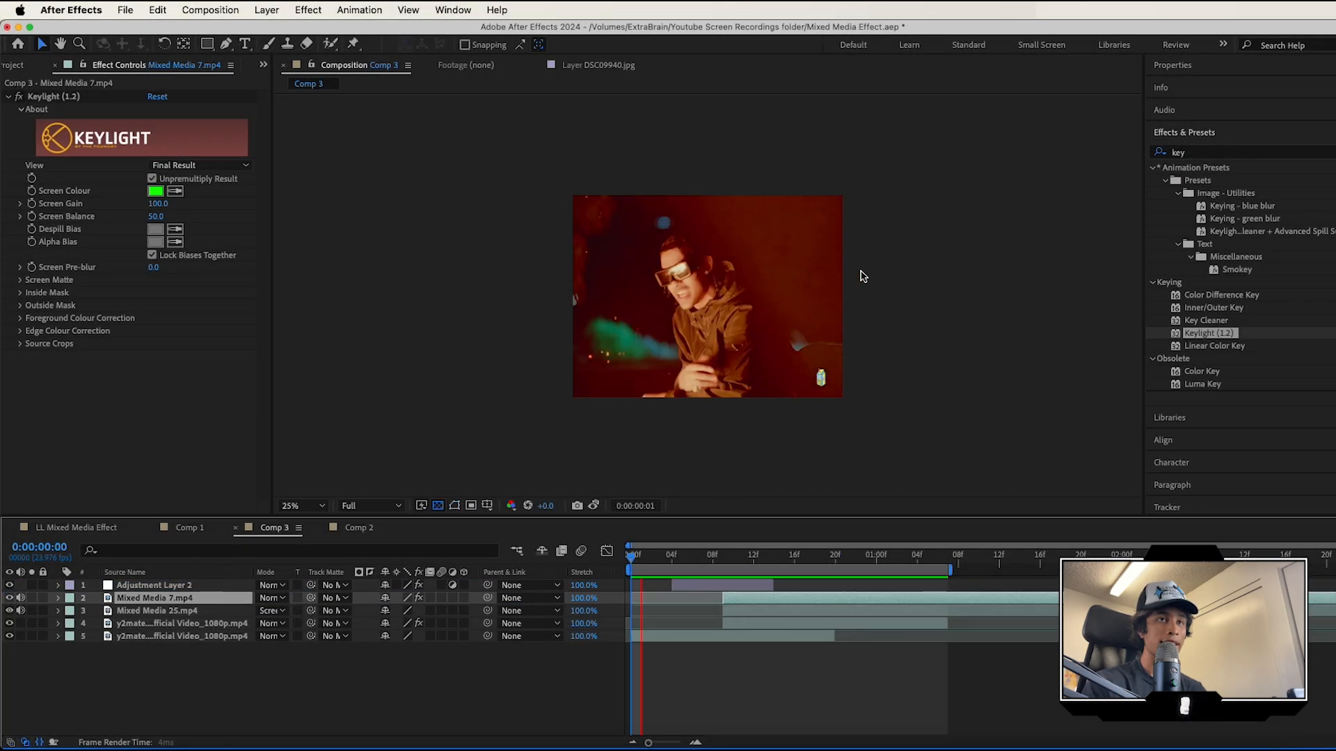
scroll(859, 271, "up", 2)
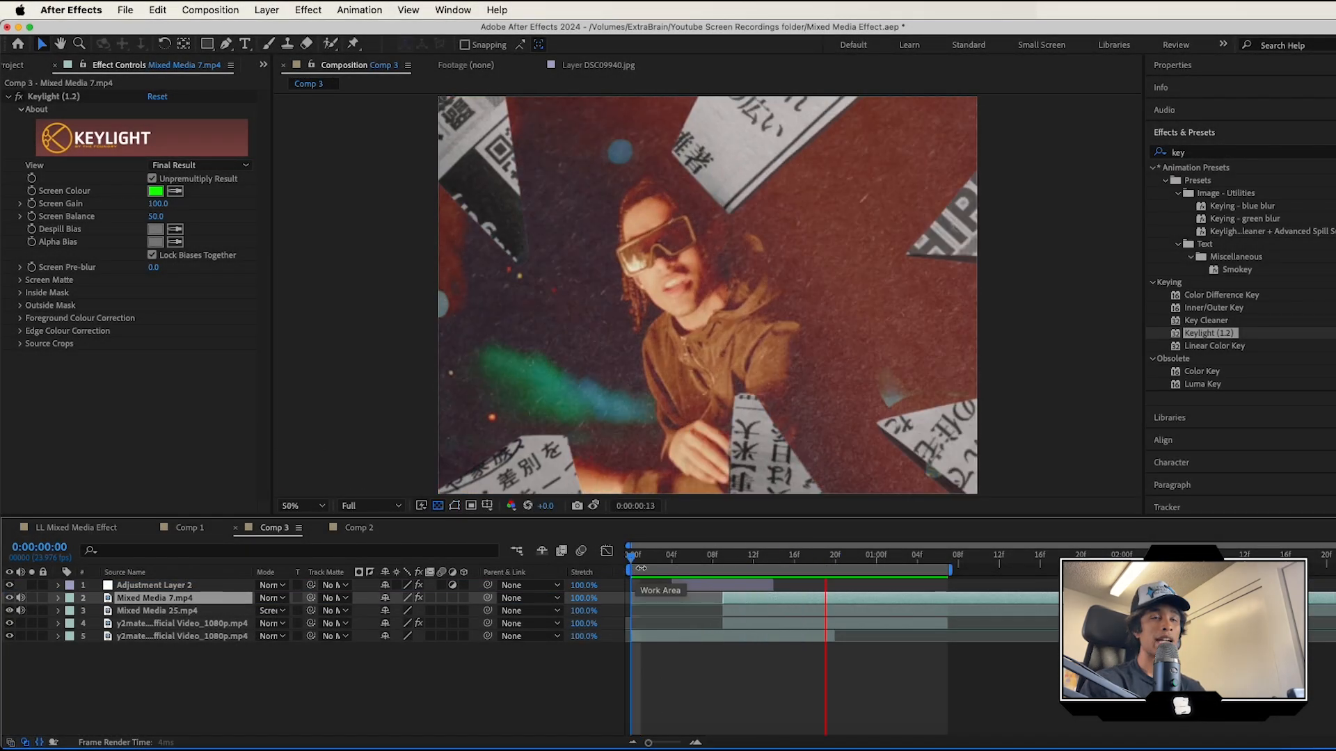
left_click(812, 553)
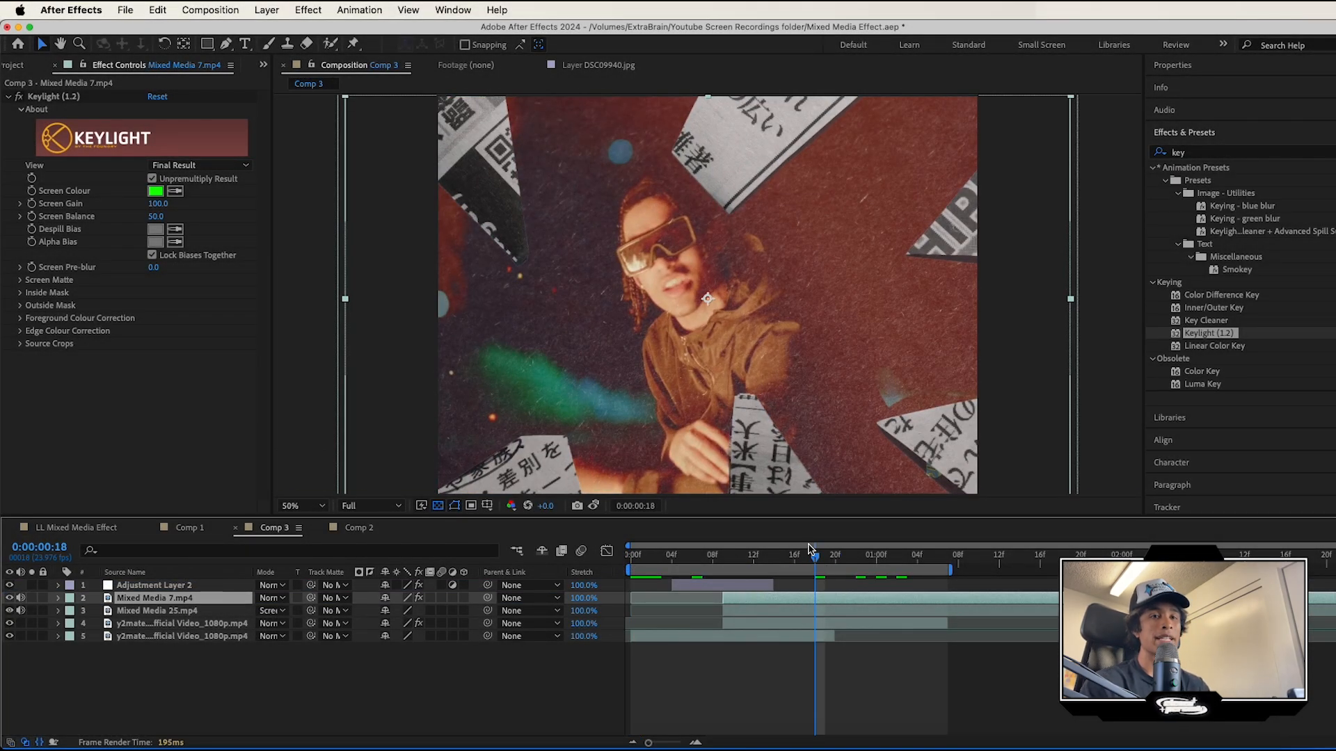
key("space")
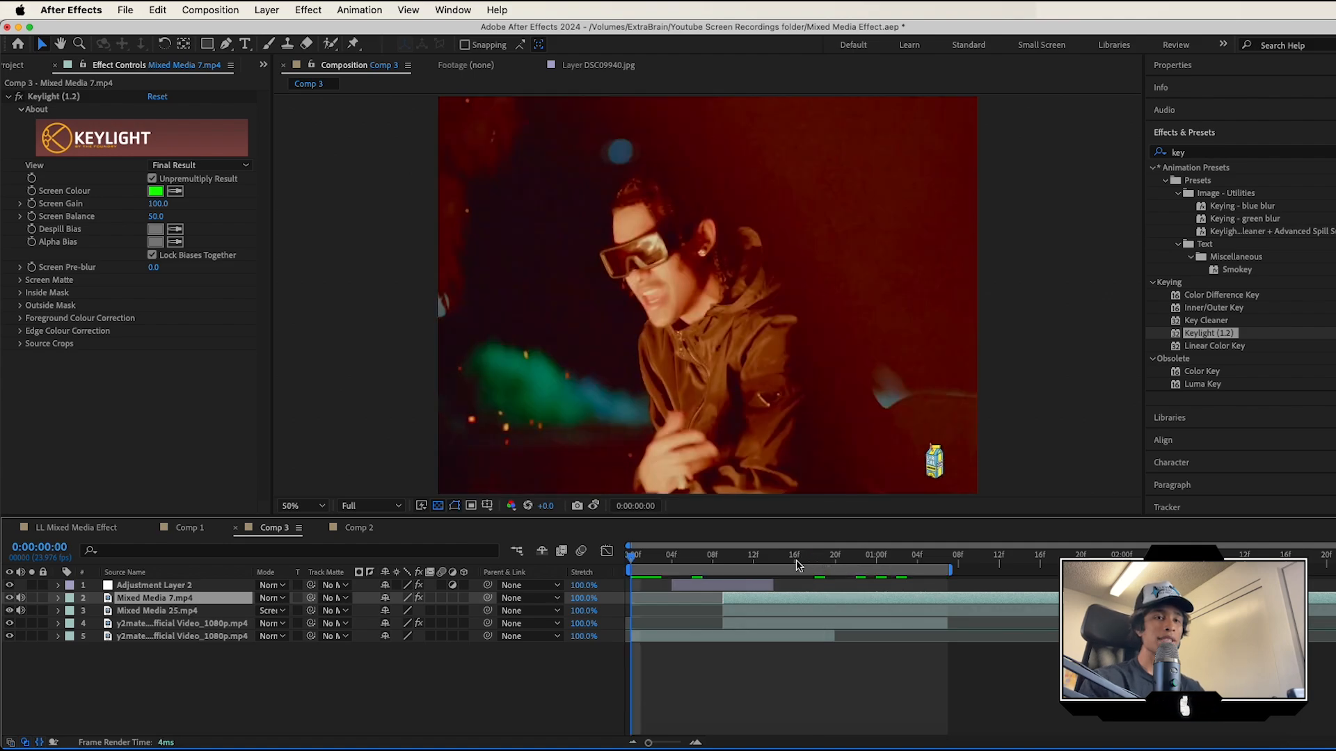
left_click(805, 557)
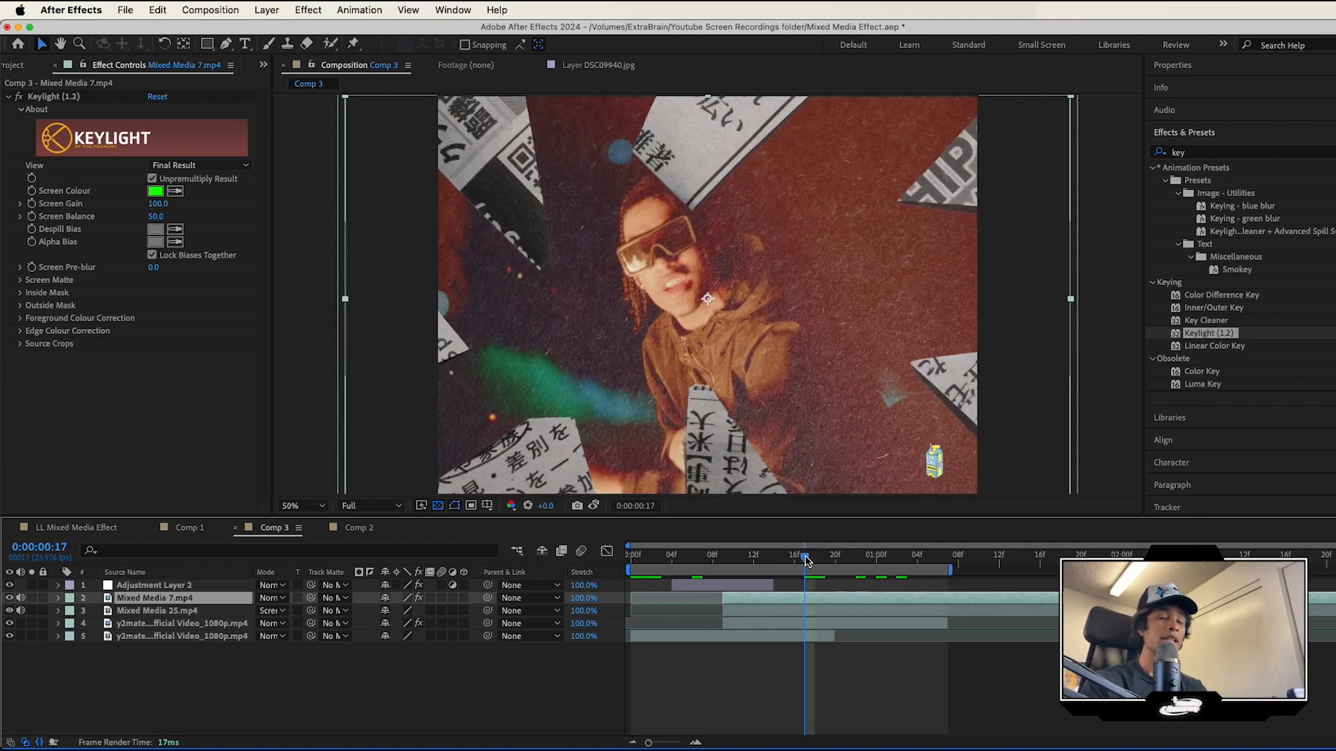
key("space")
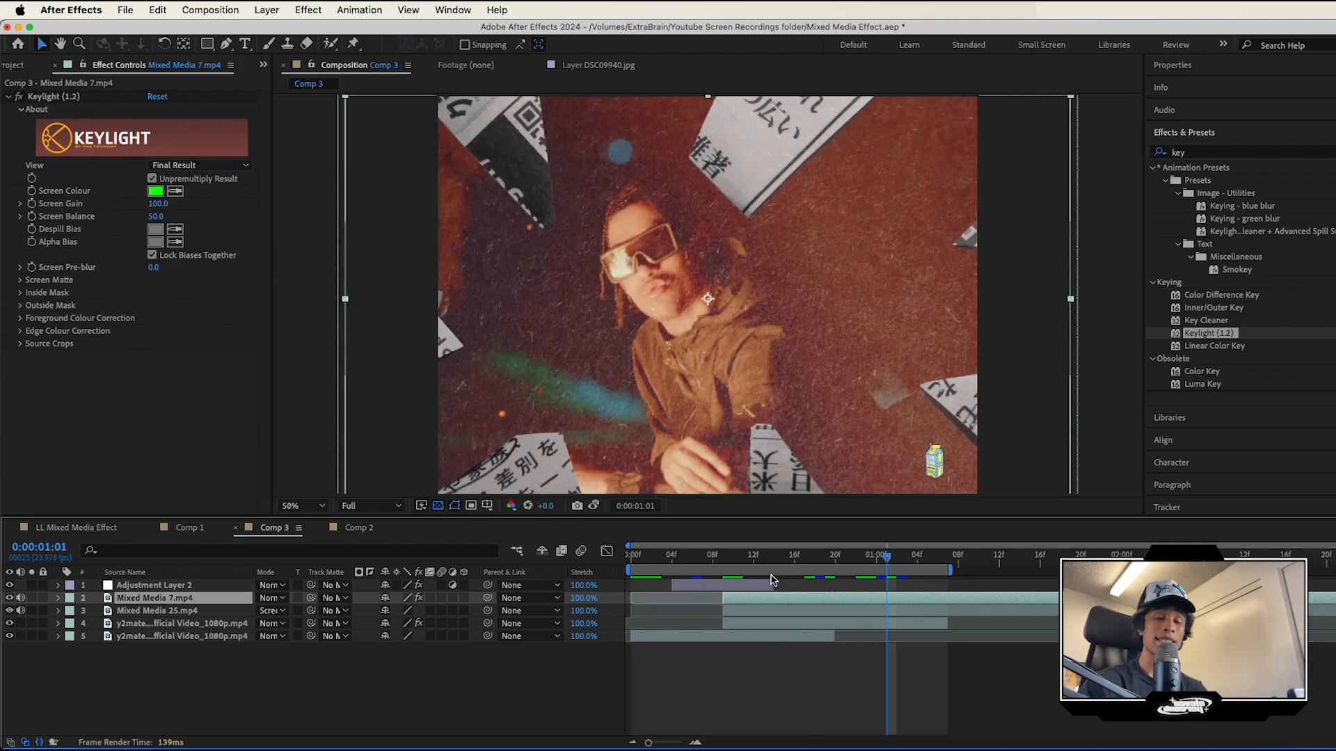
Switch to Chrome and view the free samples and the Mixed Media Newspaper Overlay Pack's product page with its preview images on elevenpercent.net.
left_click(1049, 740)
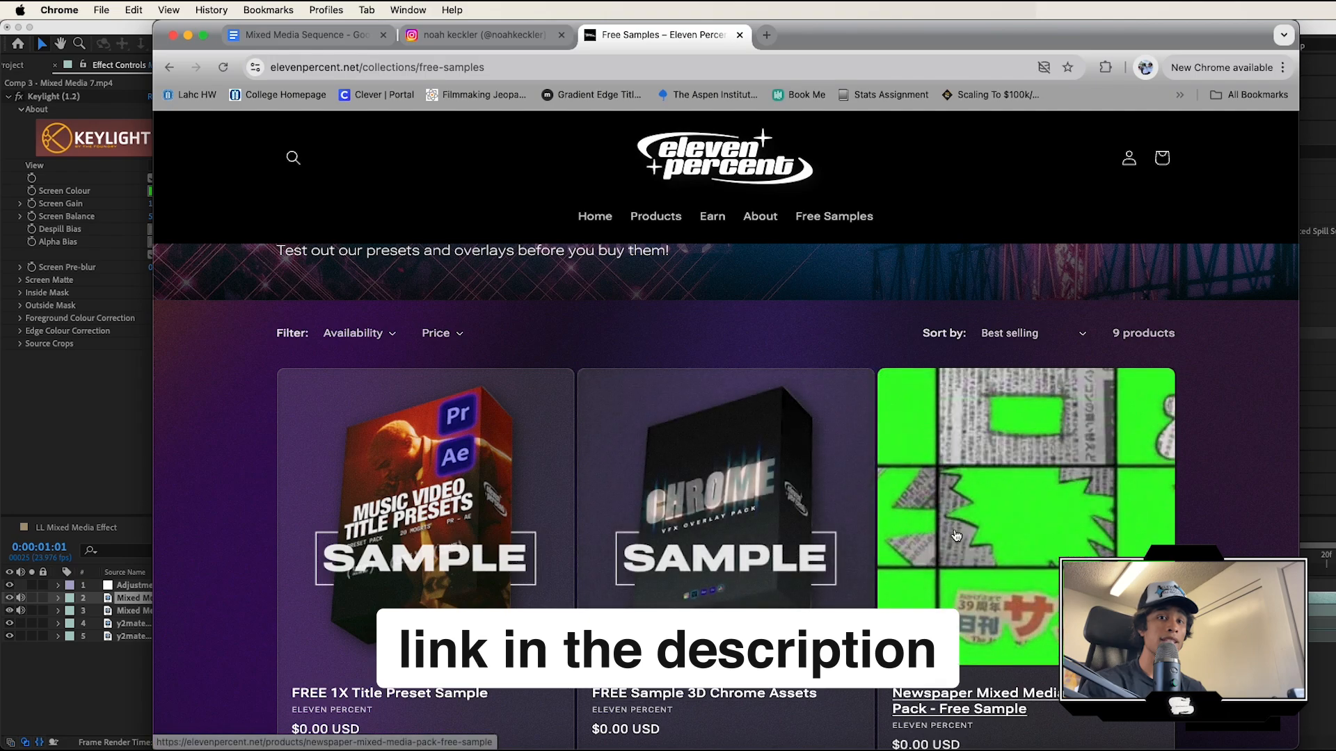
scroll(953, 570, "down", 2)
left_click(953, 570)
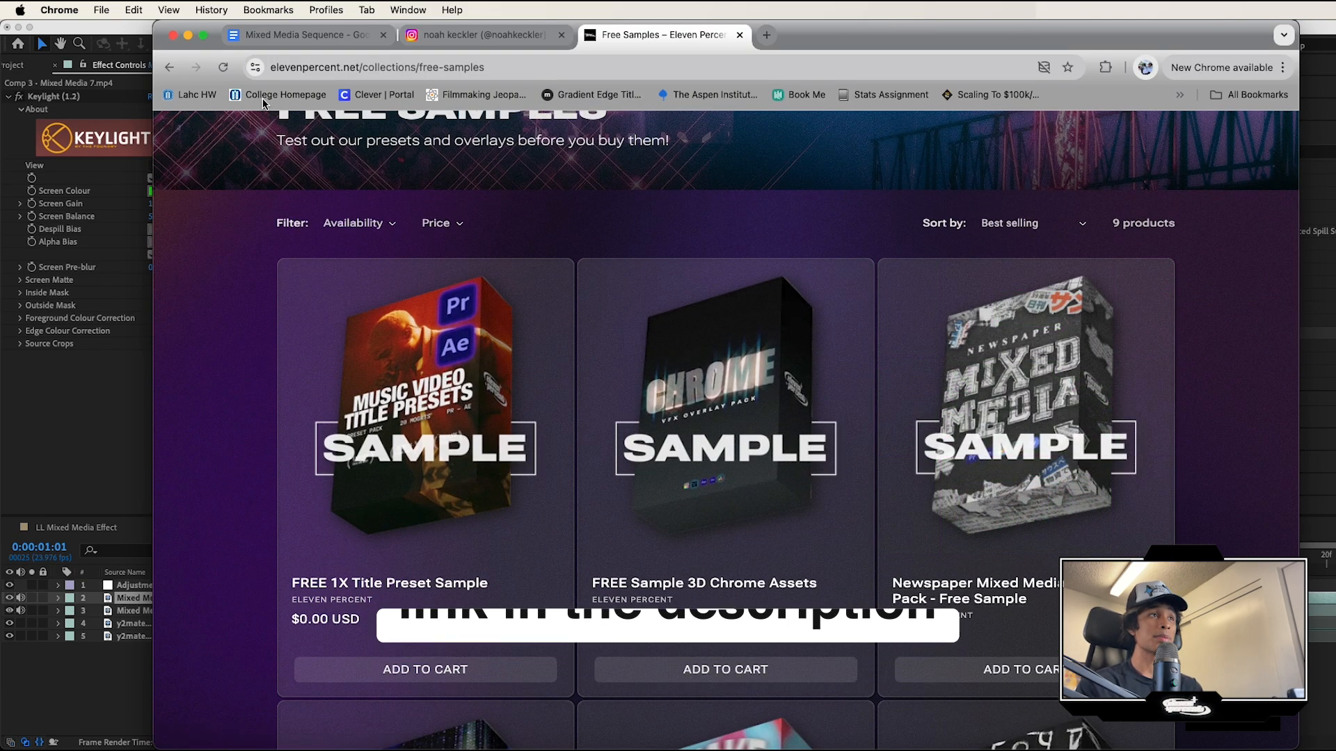
scroll(734, 503, "down", 5)
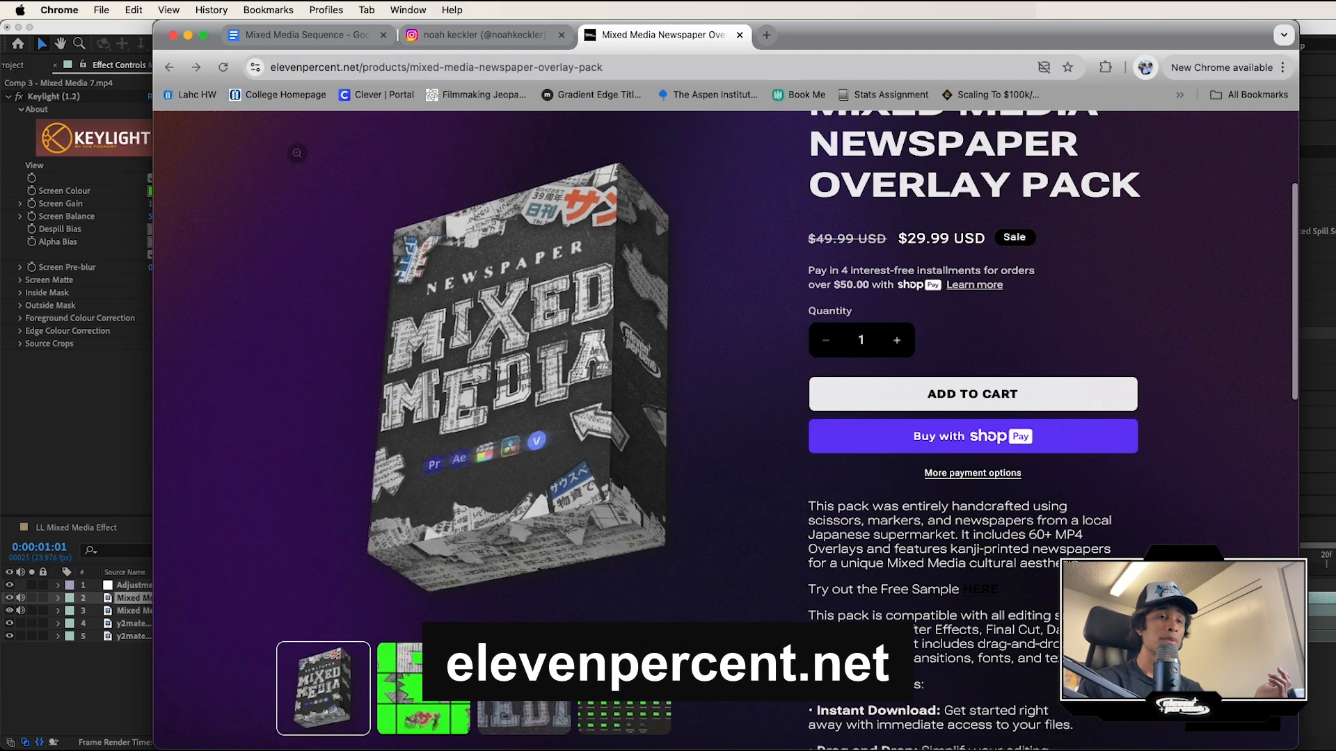
left_click(591, 723)
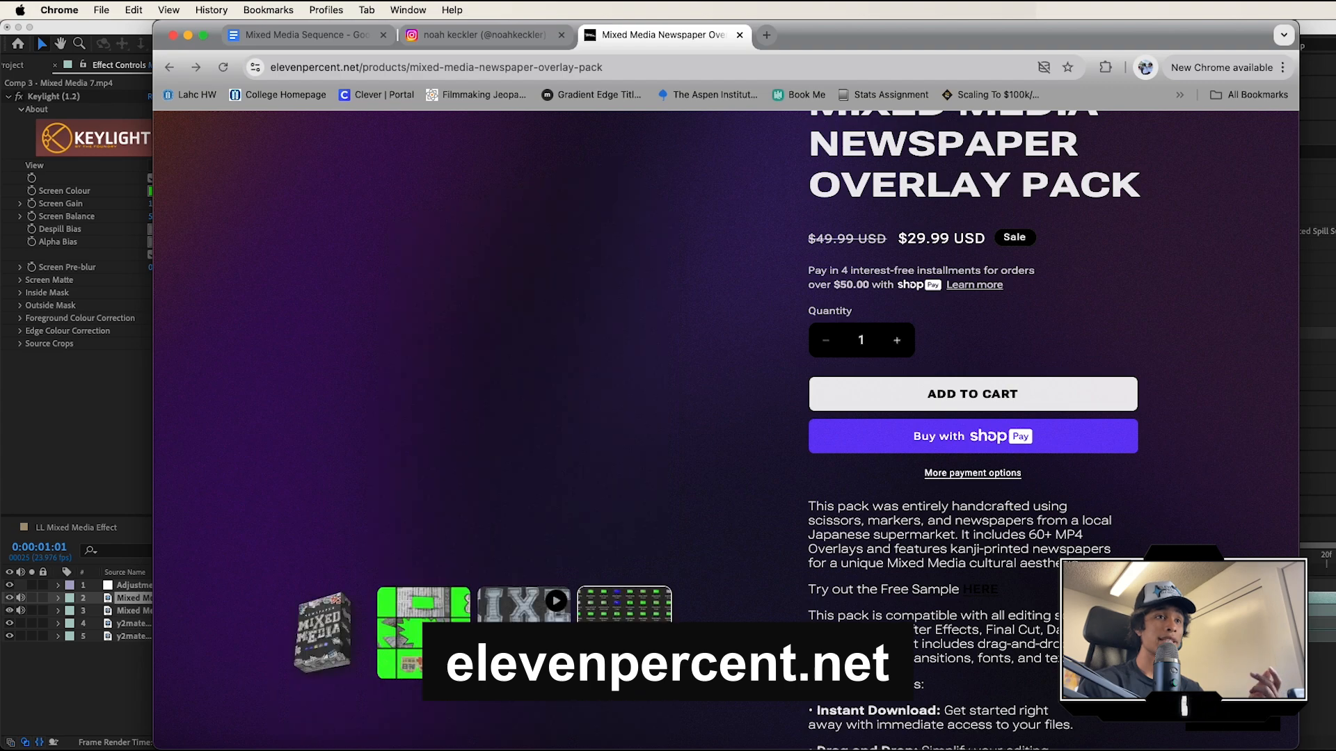